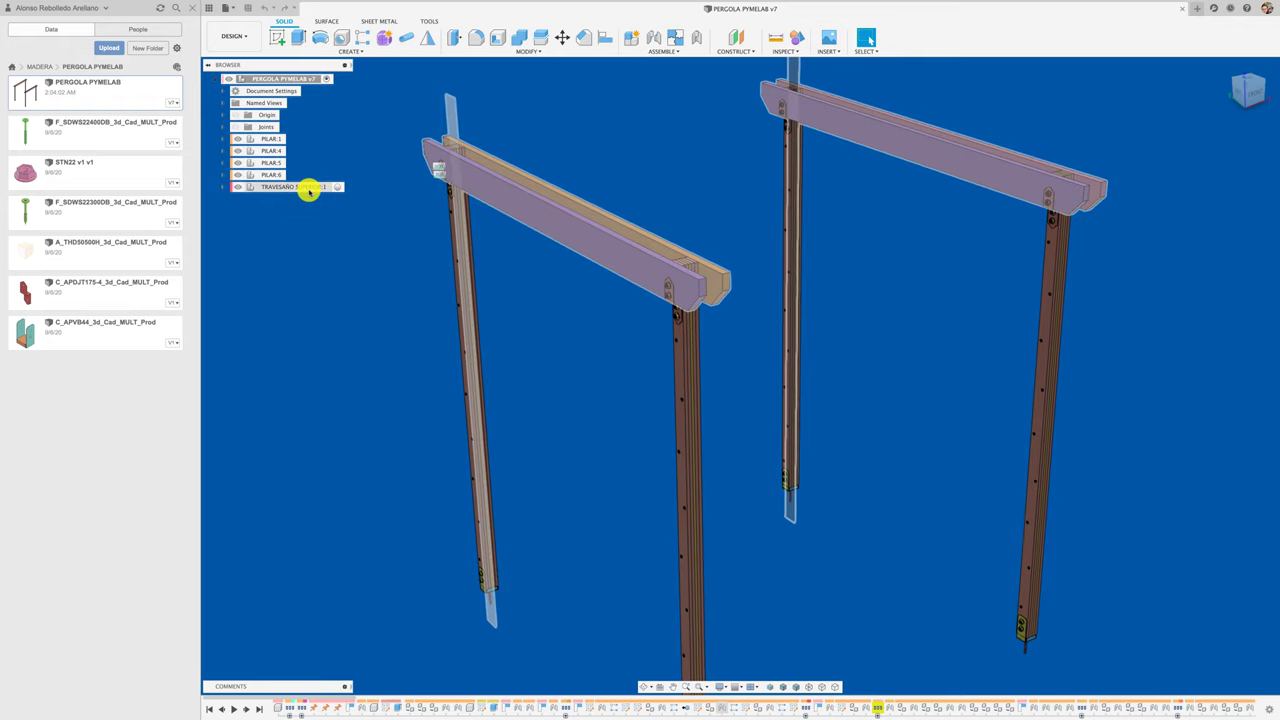
Step: Create a new component named TRAVESAÑO INFERIOR under the pergola root assembly
click(309, 190)
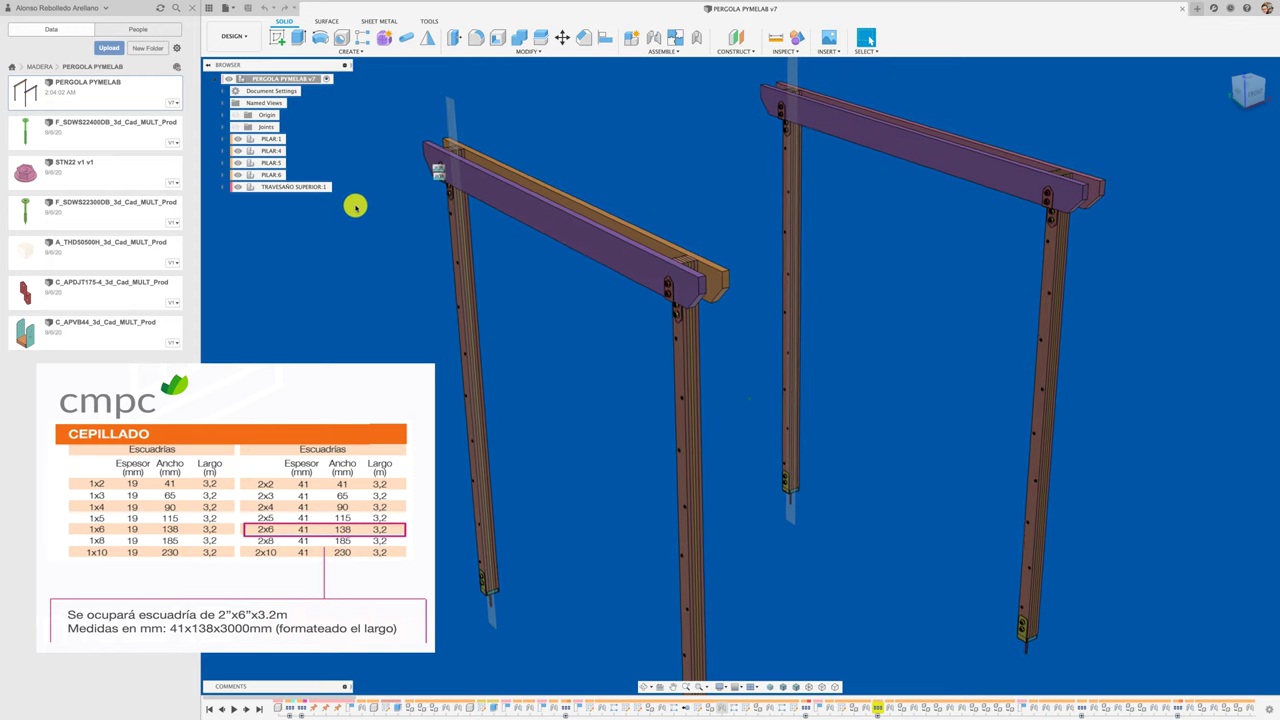
right_click(311, 80)
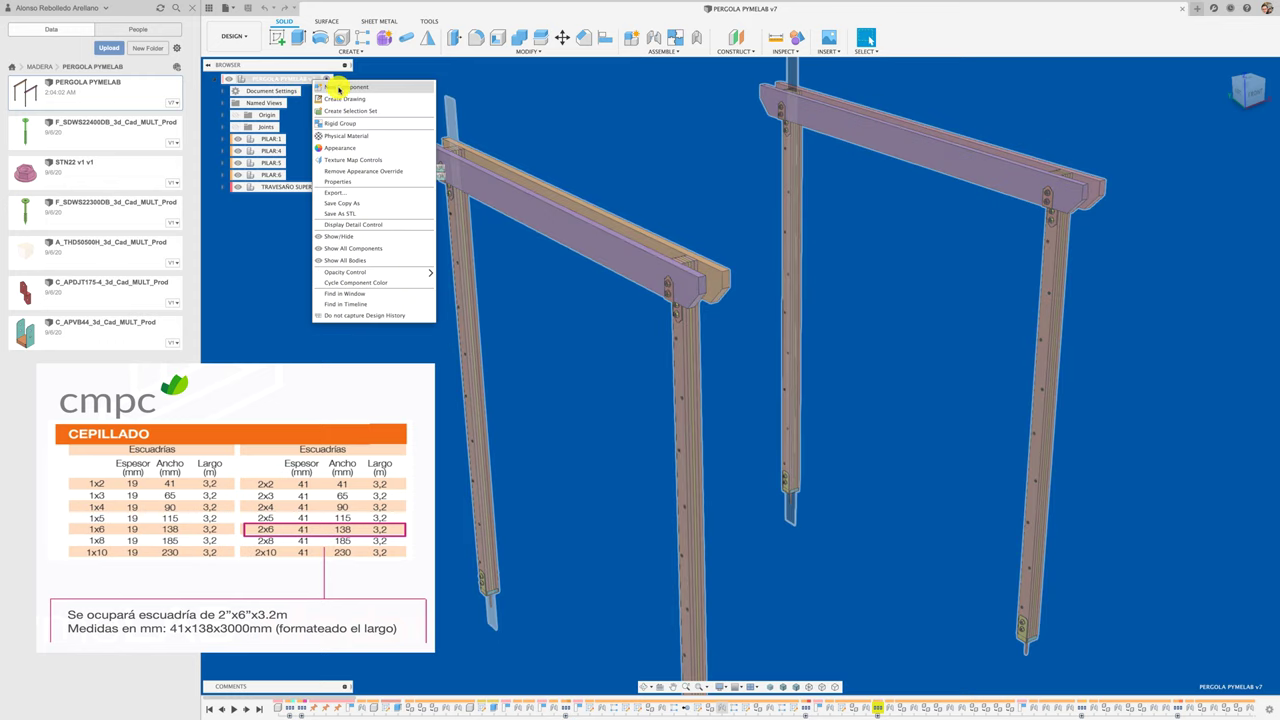
click(342, 87)
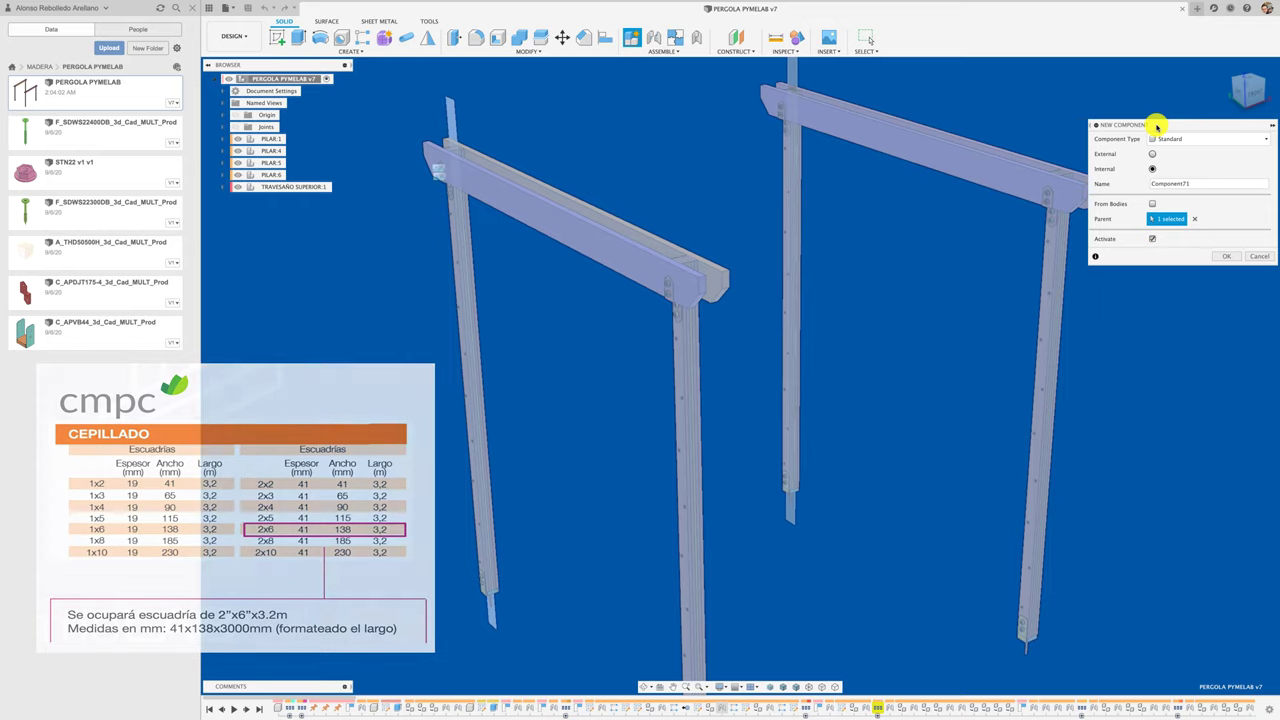
drag(1154, 124, 534, 267)
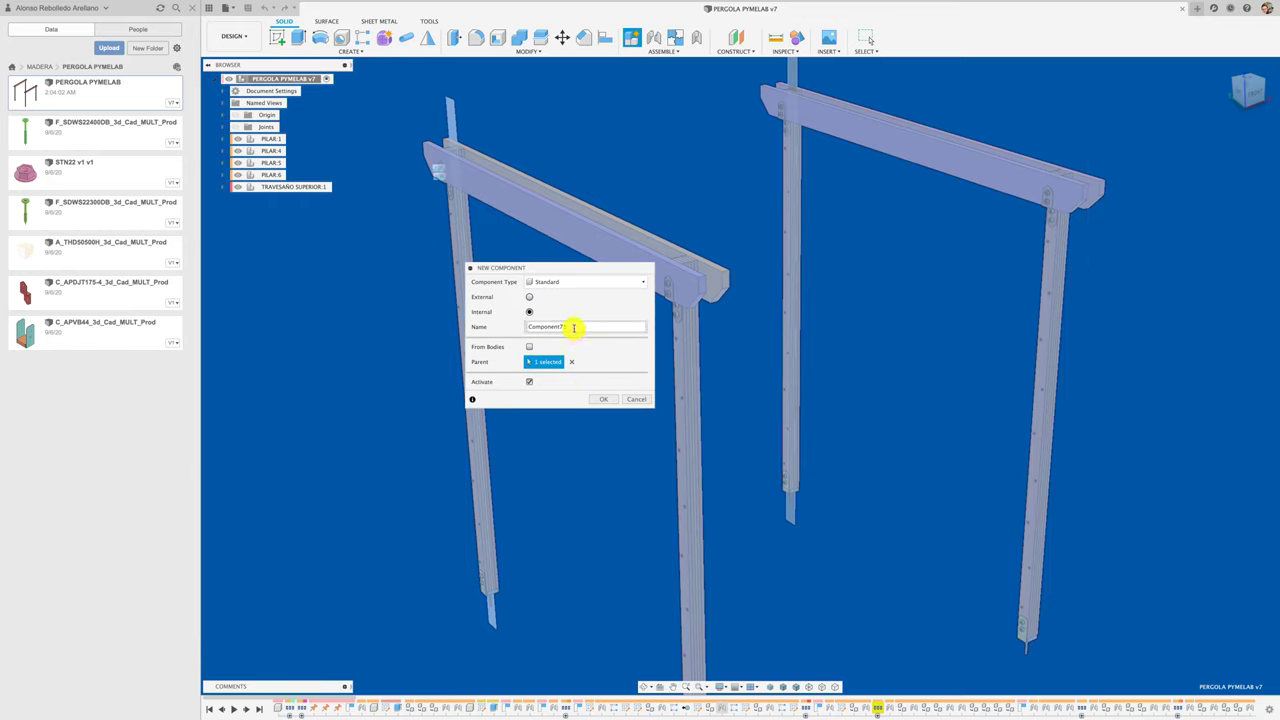
drag(573, 327, 524, 324)
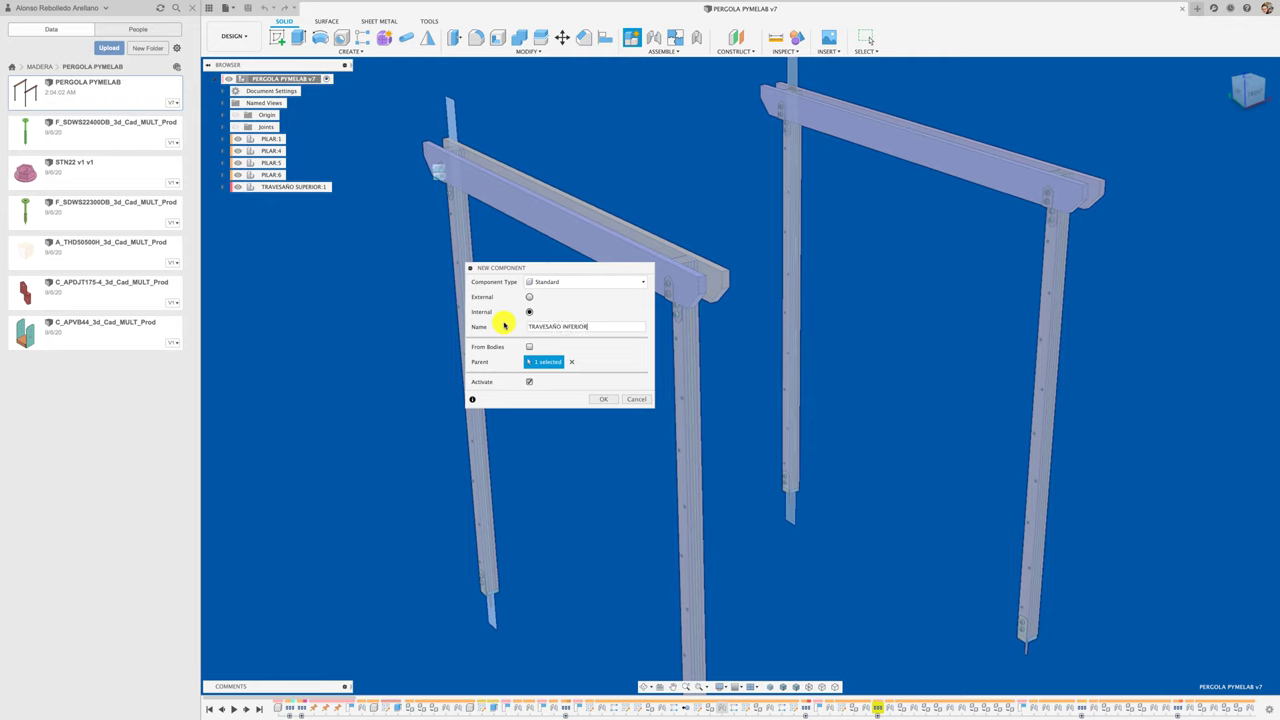
click(597, 396)
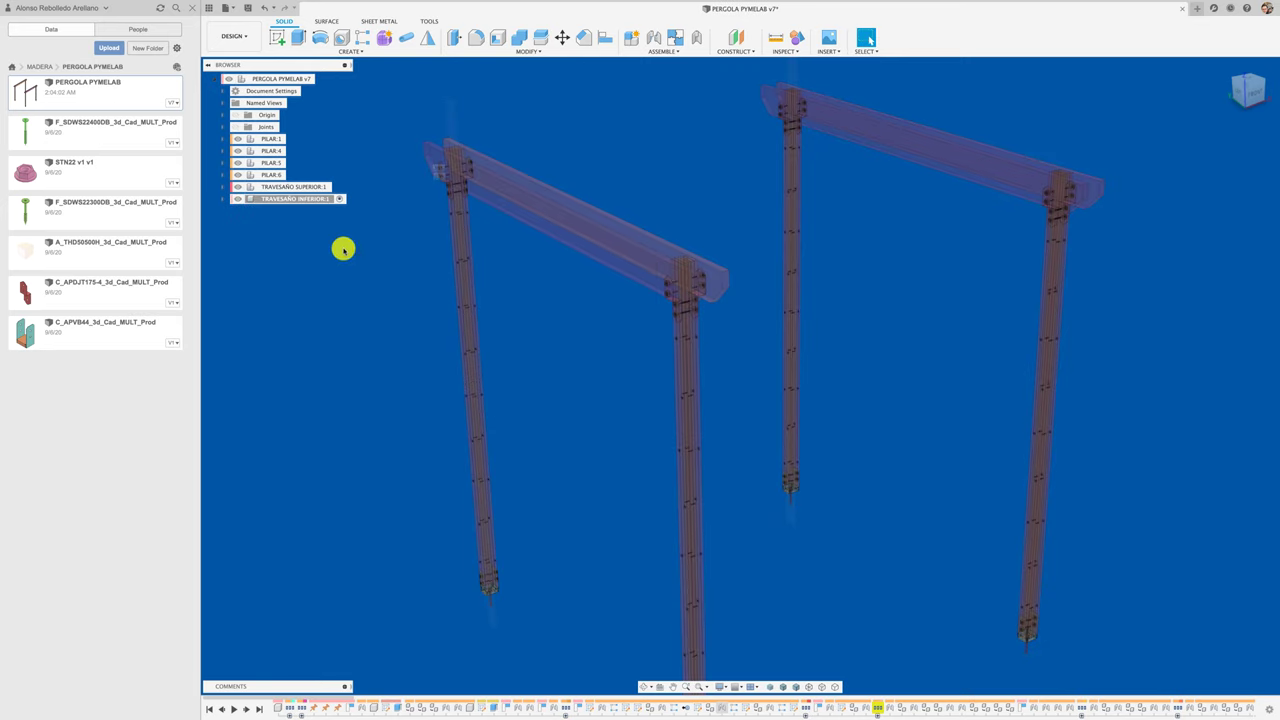
Step: Create a T.INFERIOR sub-component inside TRAVESAÑO INFERIOR:1, then orbit the pergola
click(278, 189)
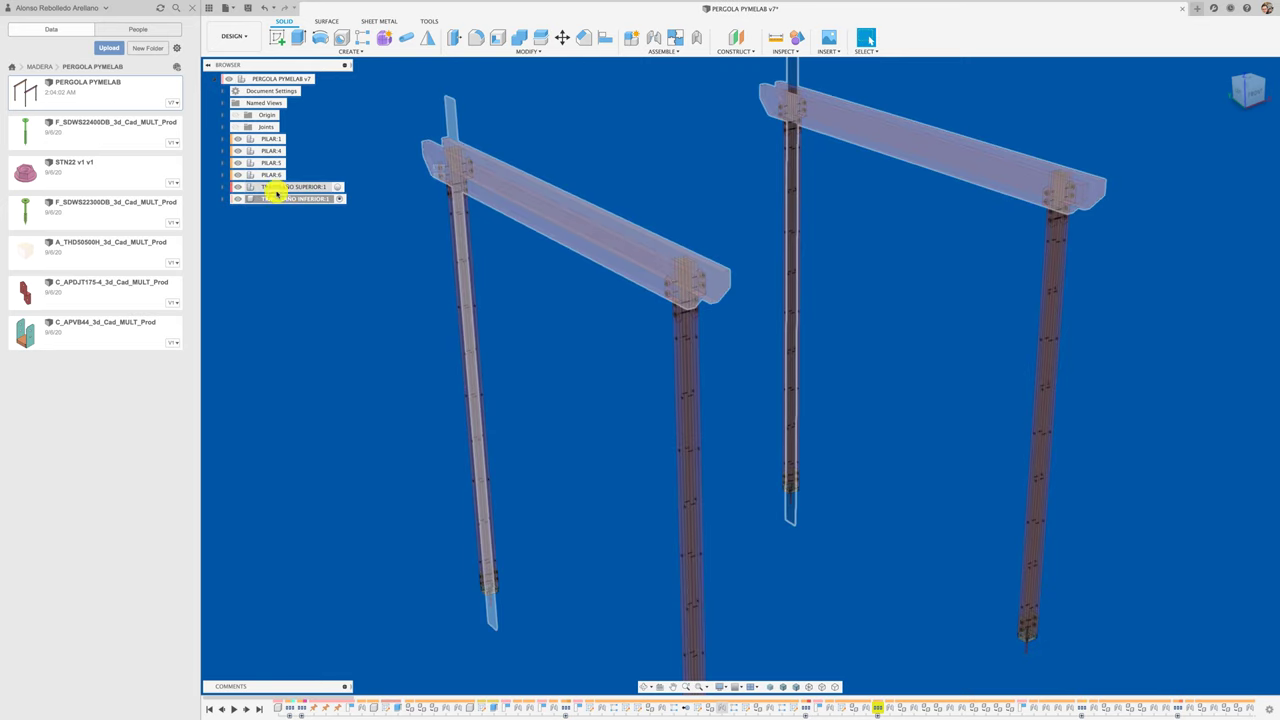
click(223, 188)
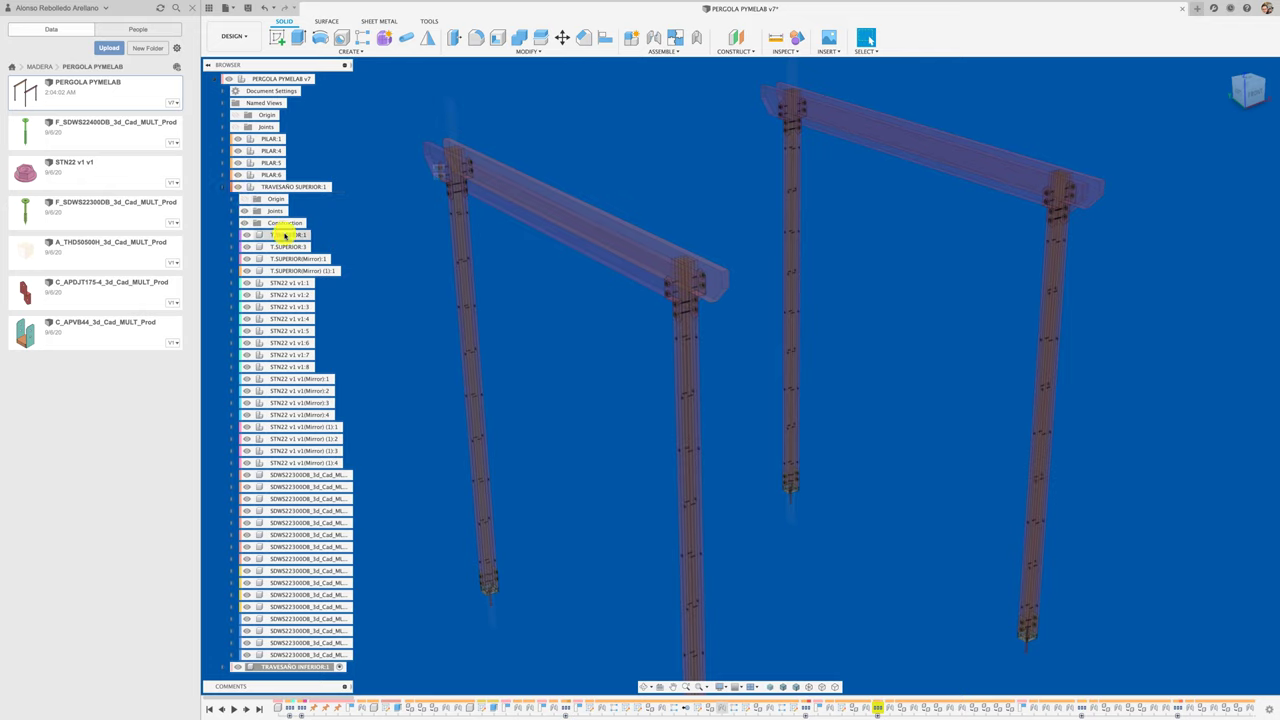
click(223, 188)
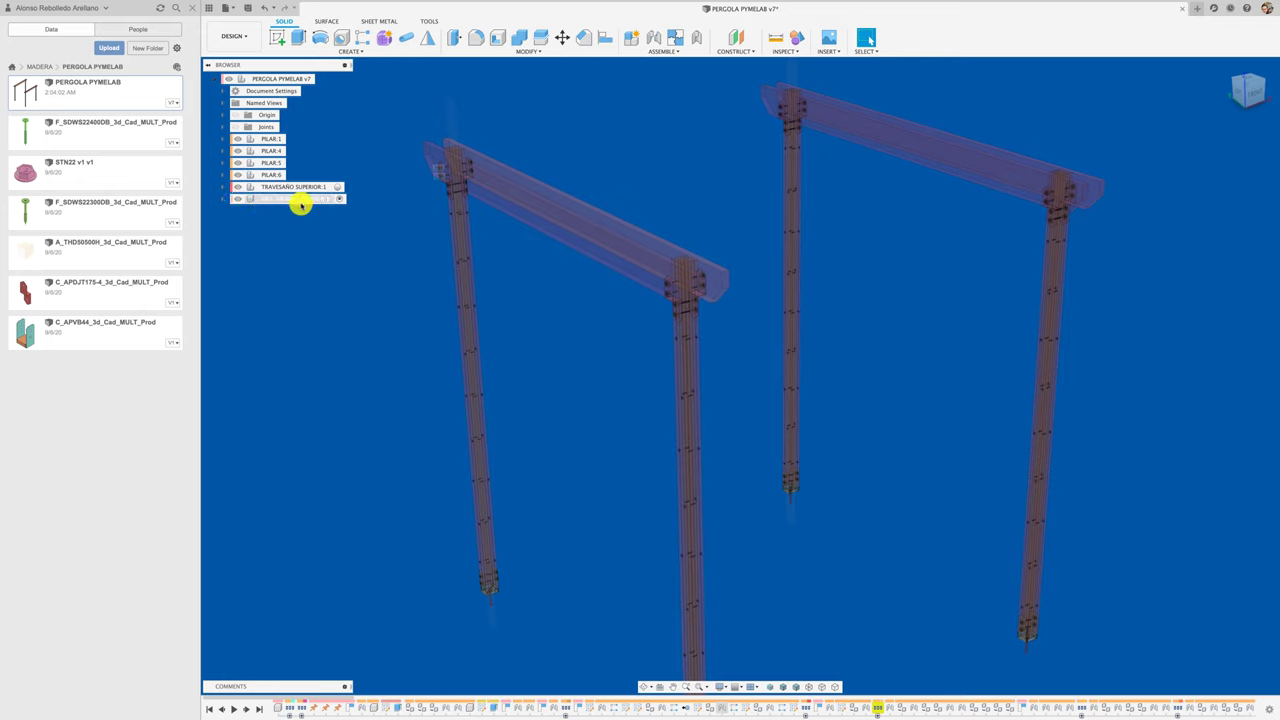
right_click(299, 202)
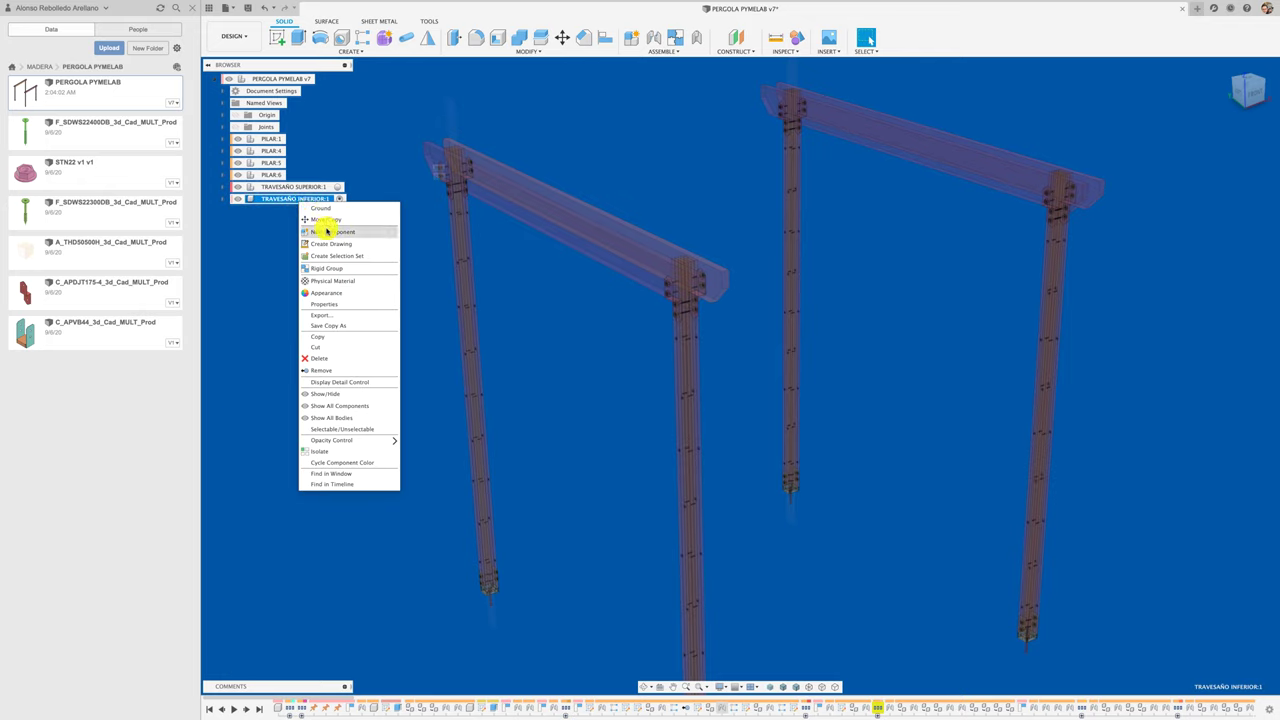
click(327, 231)
drag(571, 328, 494, 324)
text(T.INFERIOR)
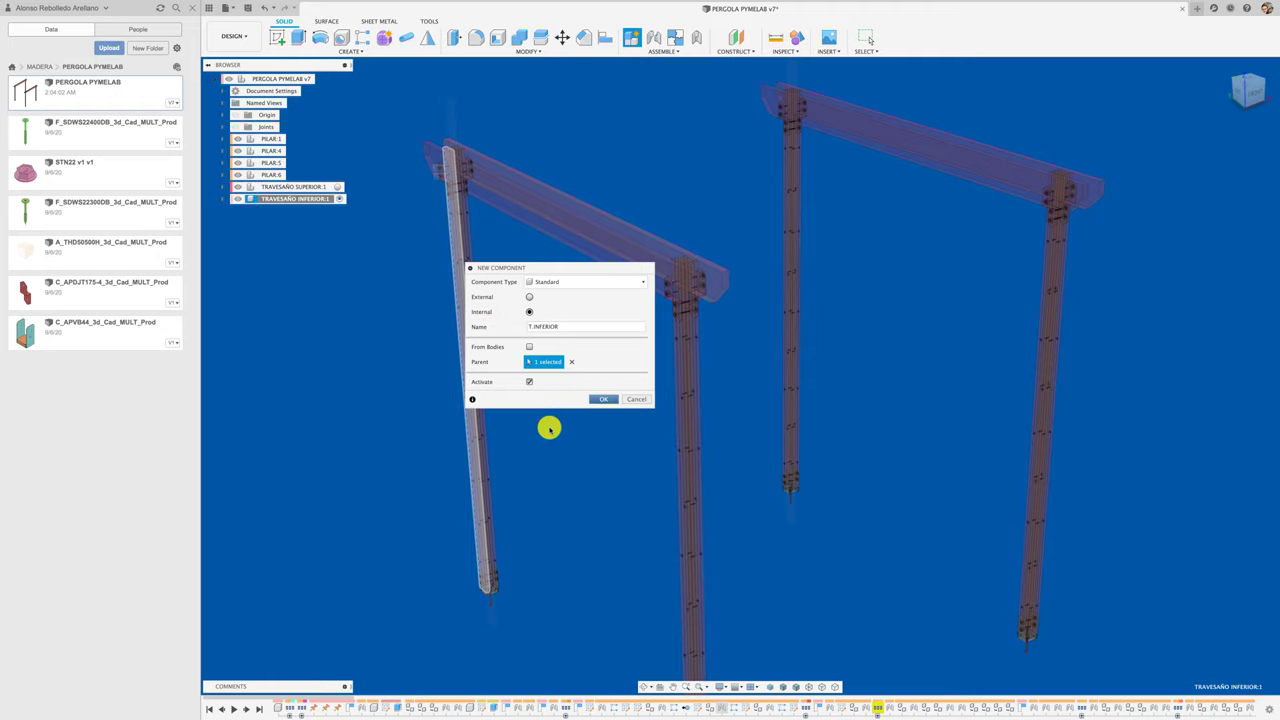
click(611, 400)
mouse_move(601, 395)
shift+middle_down()
mouse_move(860, 331)
mouse_move(754, 320)
mouse_move(569, 329)
mouse_move(297, 33)
shift+middle_up()
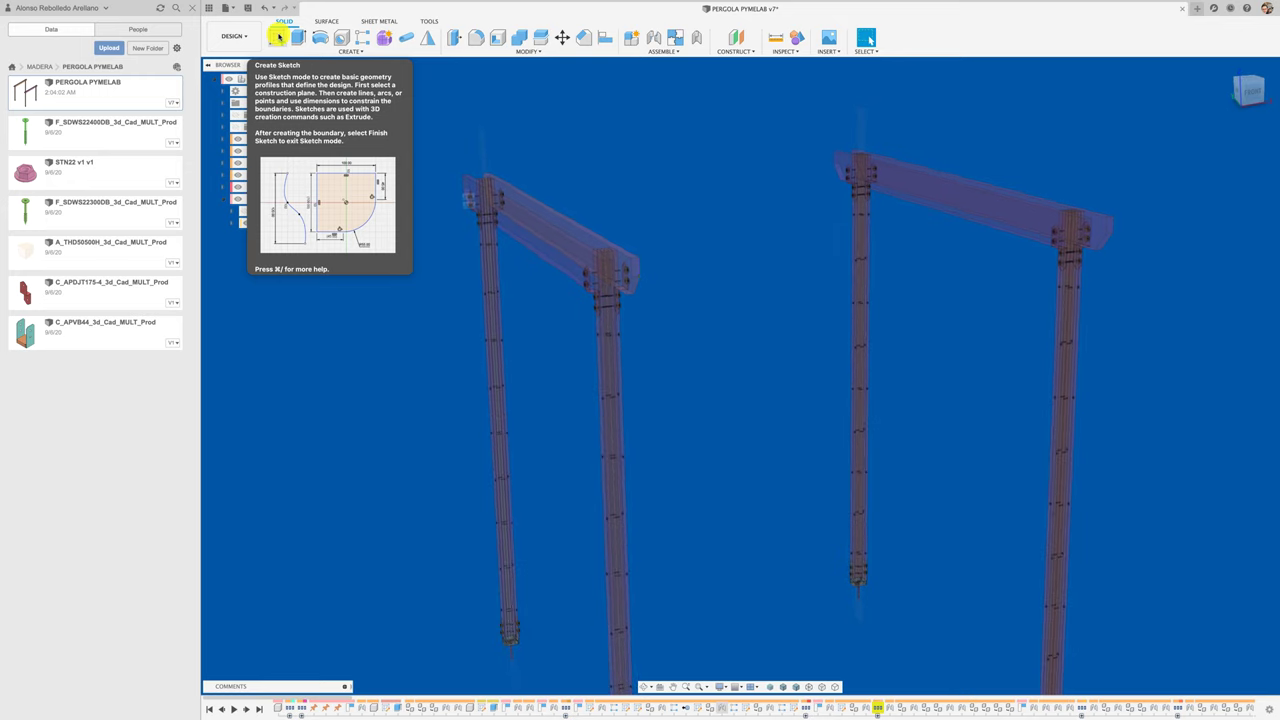
Step: Start a sketch on a pergola column's flat face, zooming in to reach it
click(278, 37)
scroll(720, 337, up, 1)
scroll(720, 337, up, 2)
scroll(720, 337, up, 2)
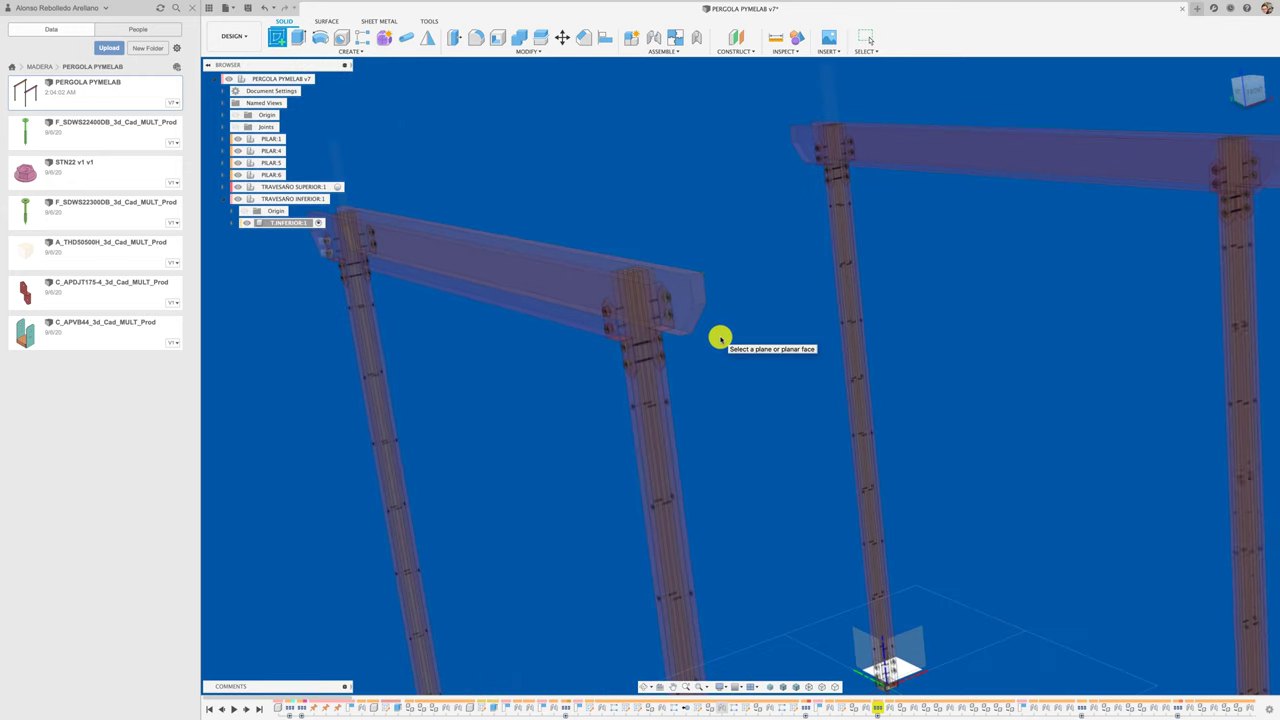
scroll(720, 337, up, 2)
scroll(710, 372, up, 1)
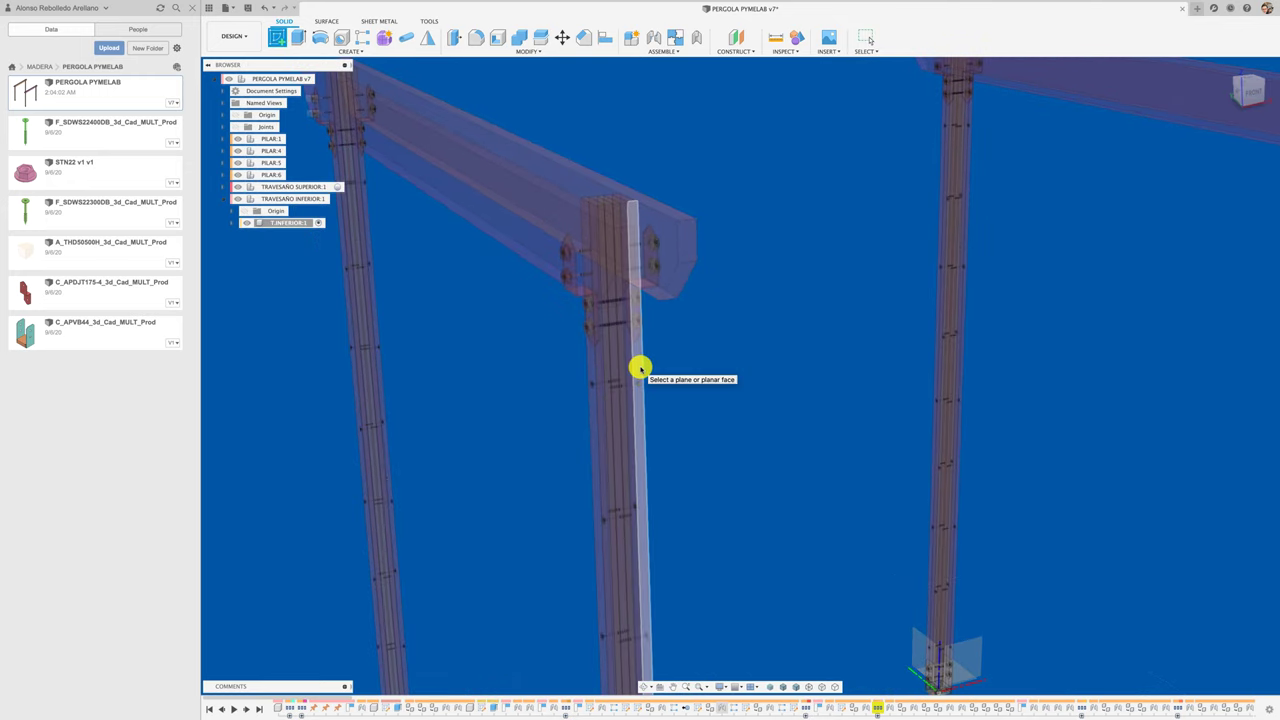
click(638, 368)
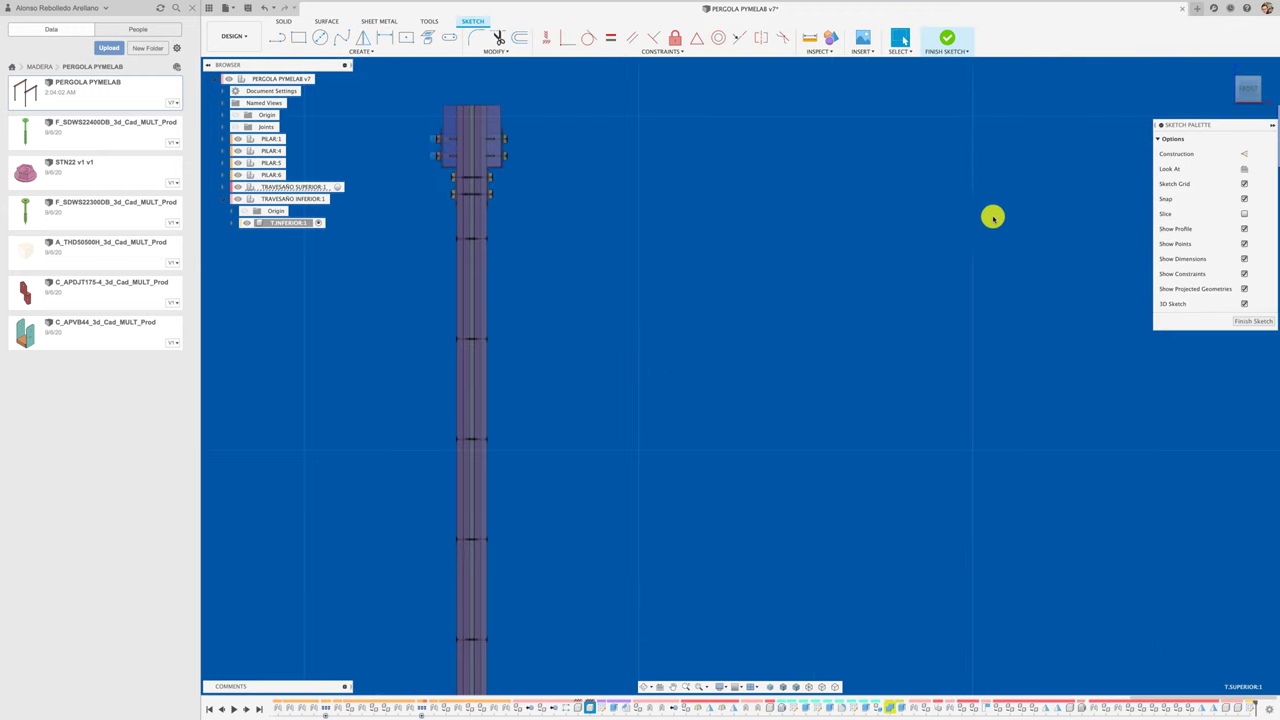
Step: Draw a 2410 mm horizontal line from one column's top corner to the other column
click(278, 38)
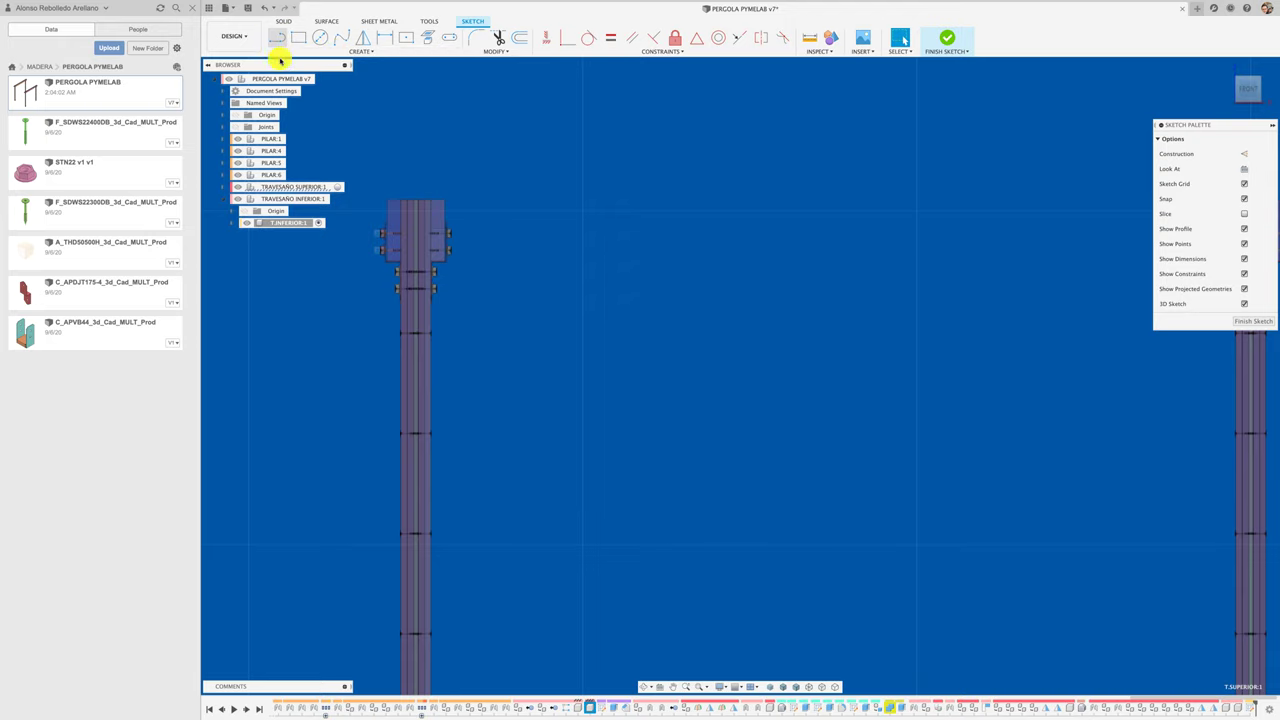
scroll(360, 234, up, 2)
scroll(428, 269, up, 5)
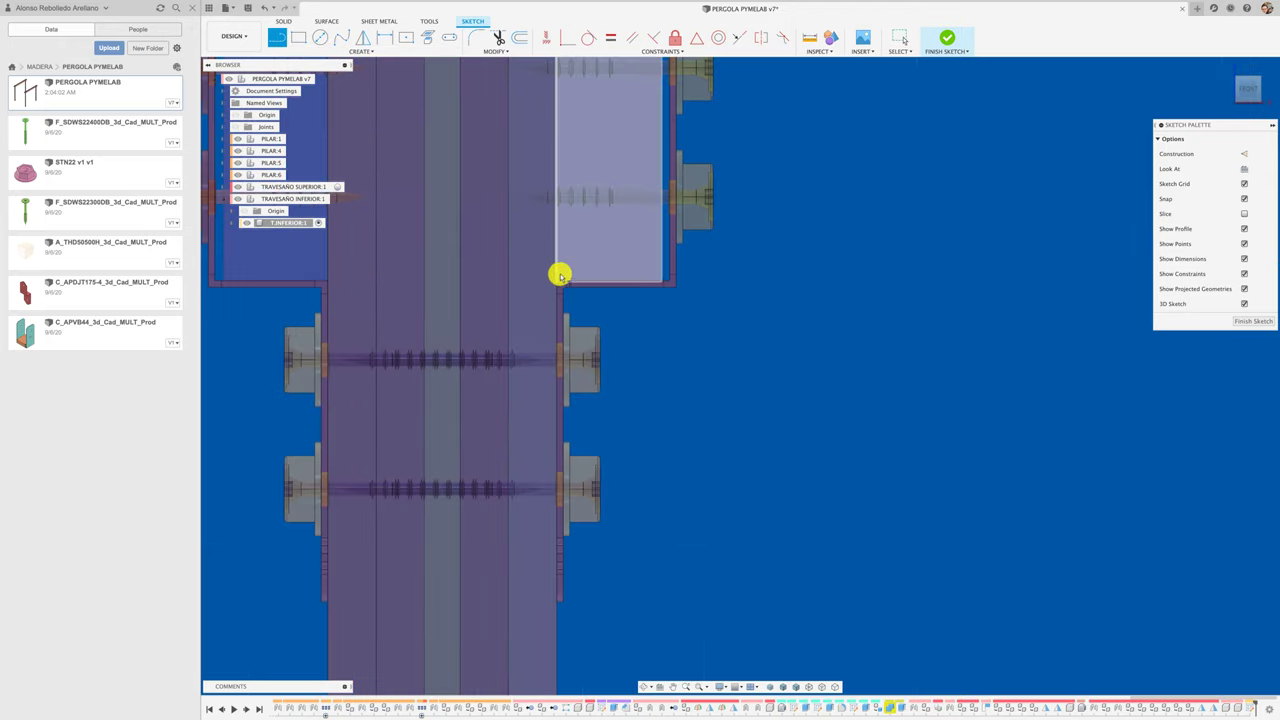
click(556, 282)
scroll(612, 310, down, 4)
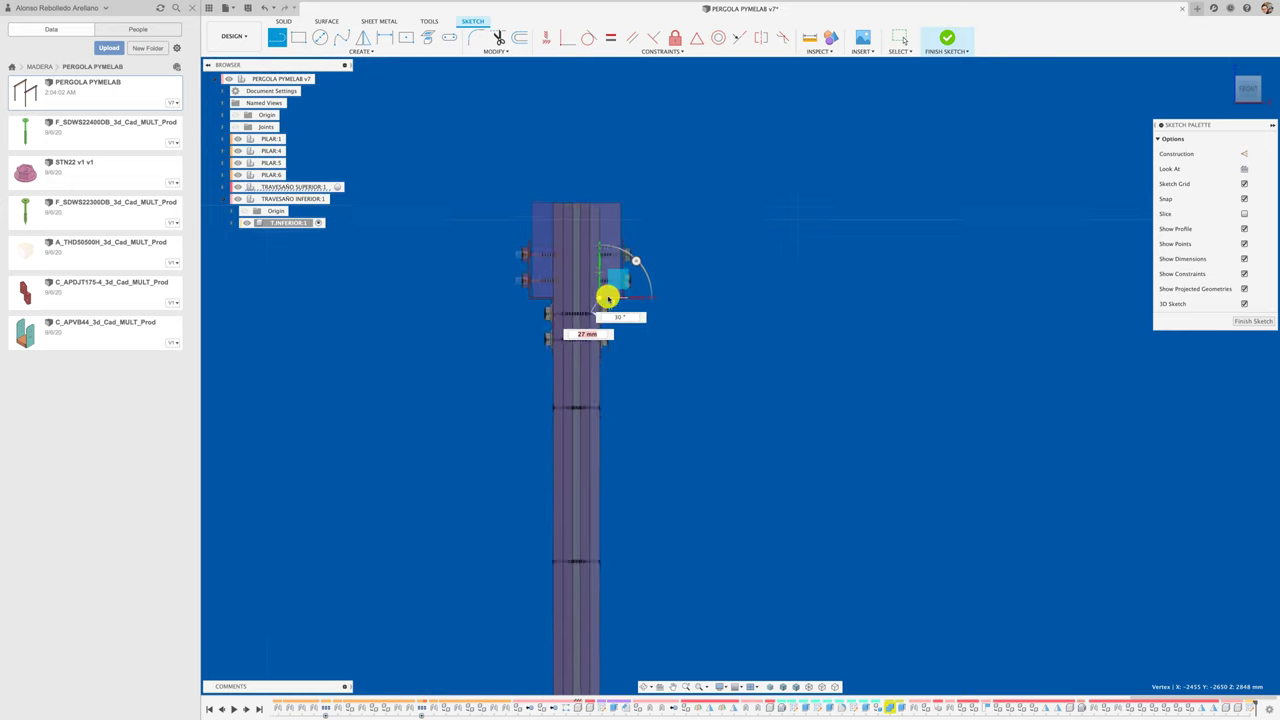
scroll(630, 296, down, 2)
scroll(835, 280, up, 3)
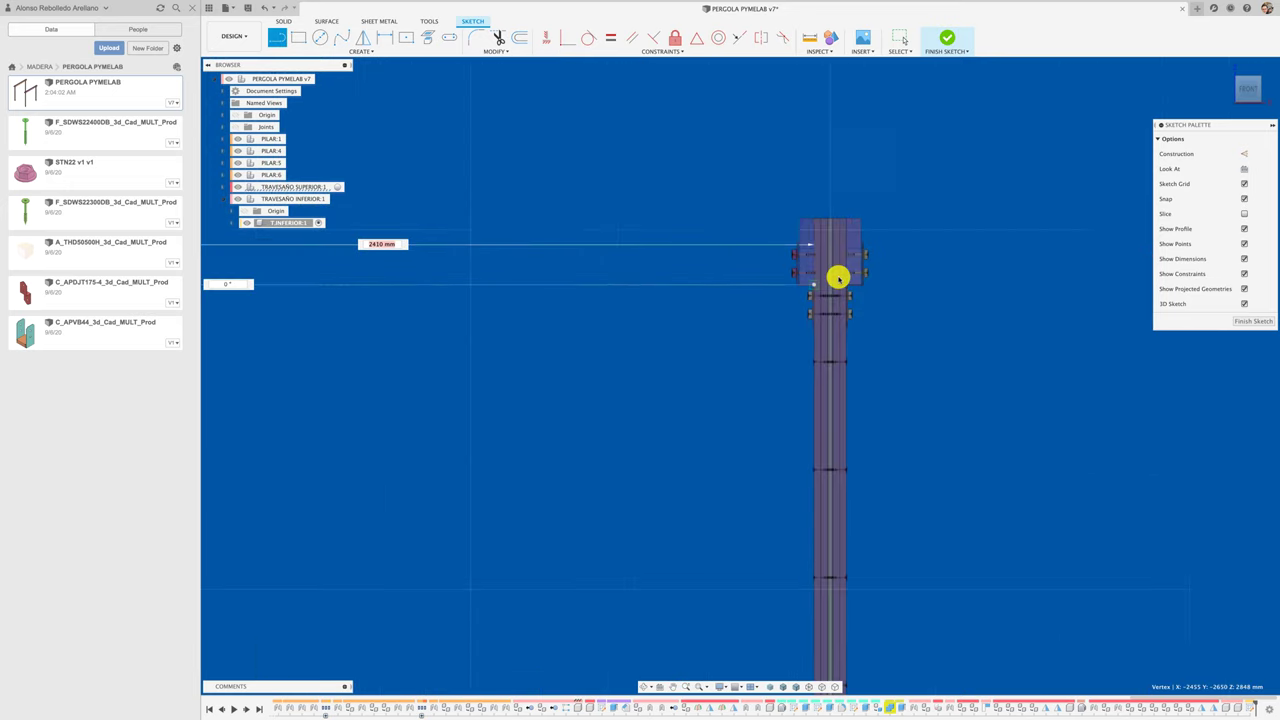
scroll(805, 283, up, 3)
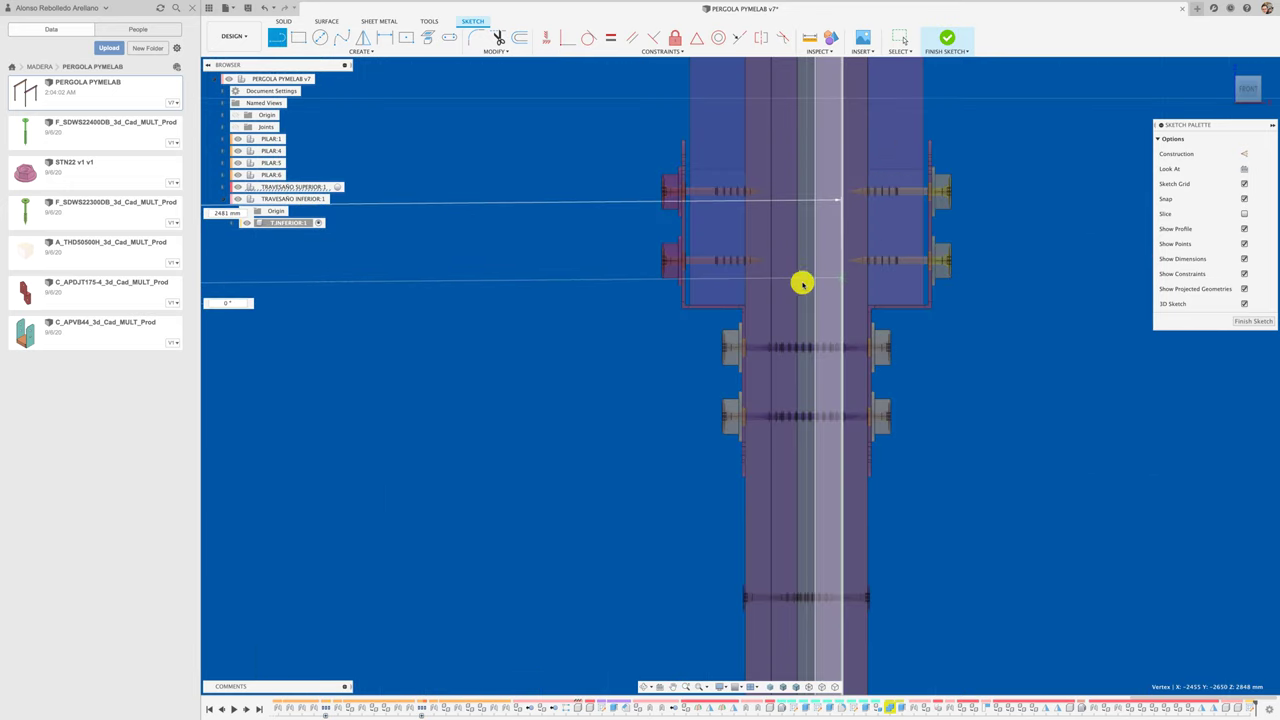
click(747, 330)
scroll(740, 340, down, 2)
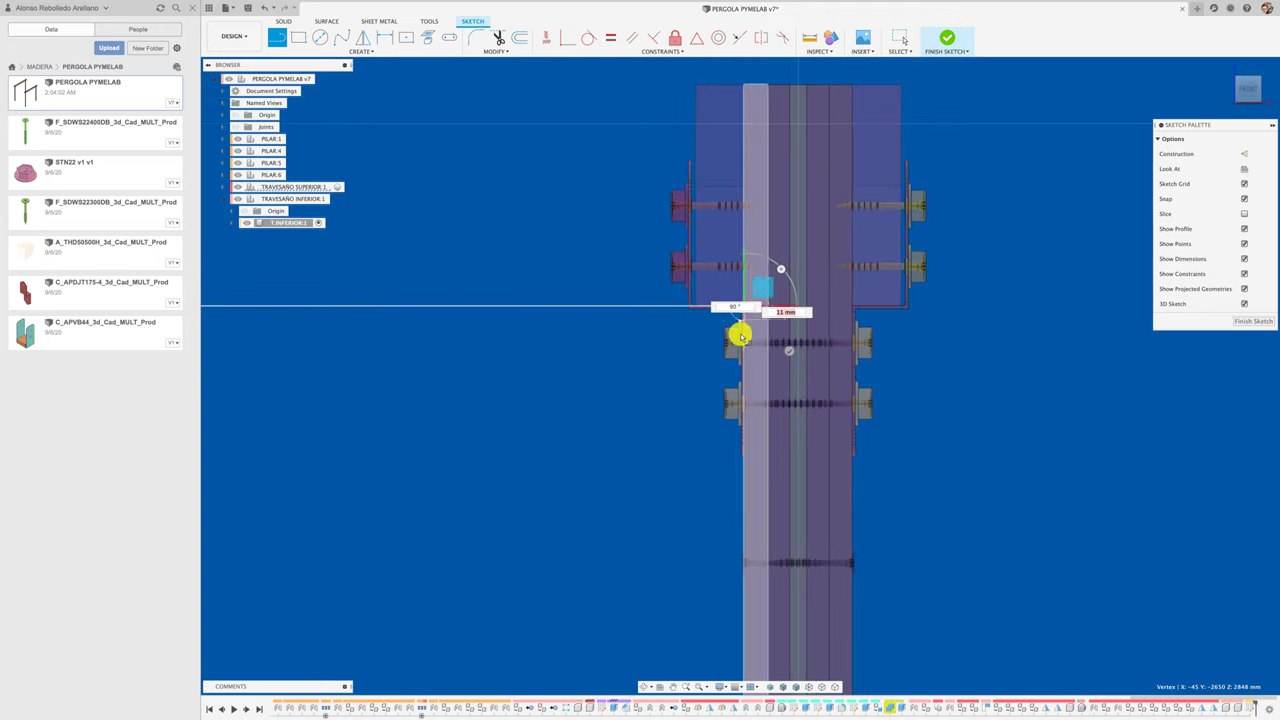
key(Escape)
scroll(630, 358, down, 5)
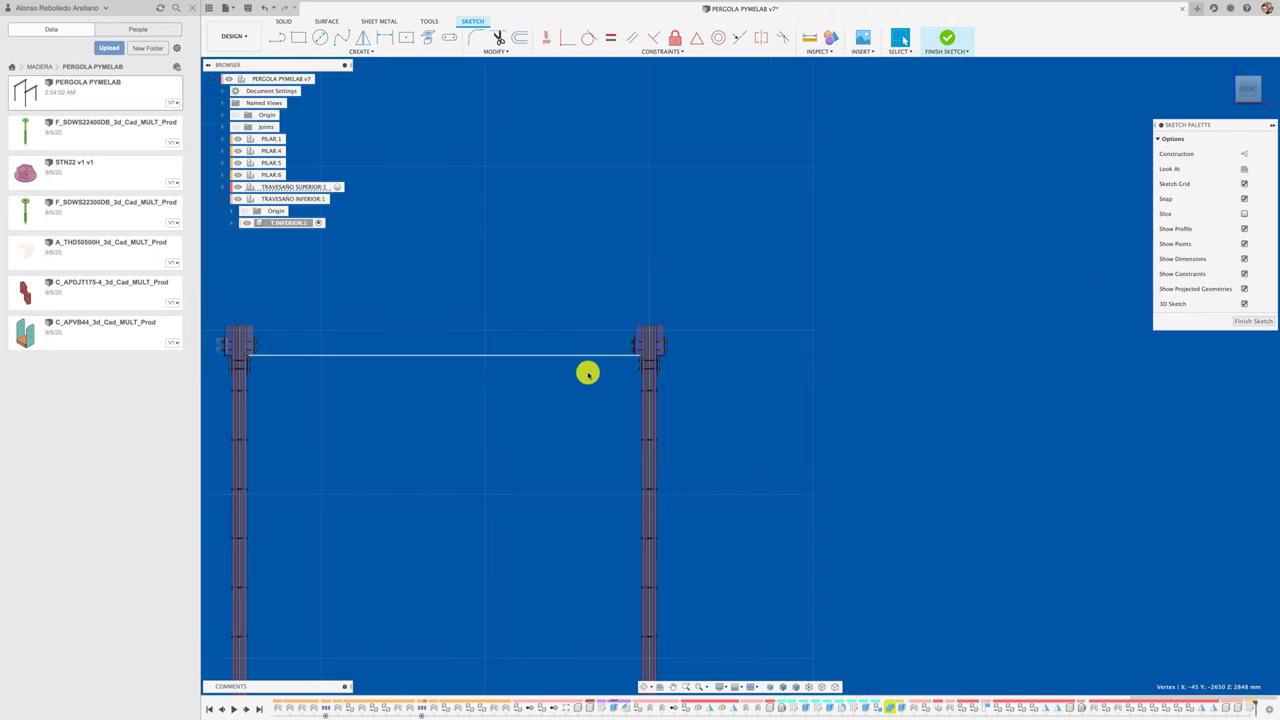
middle_drag(586, 371, 702, 354)
scroll(596, 356, up, 3)
middle_drag(596, 356, 709, 346)
Step: Draw a 138 mm vertical line down from the horizontal line
key(l)
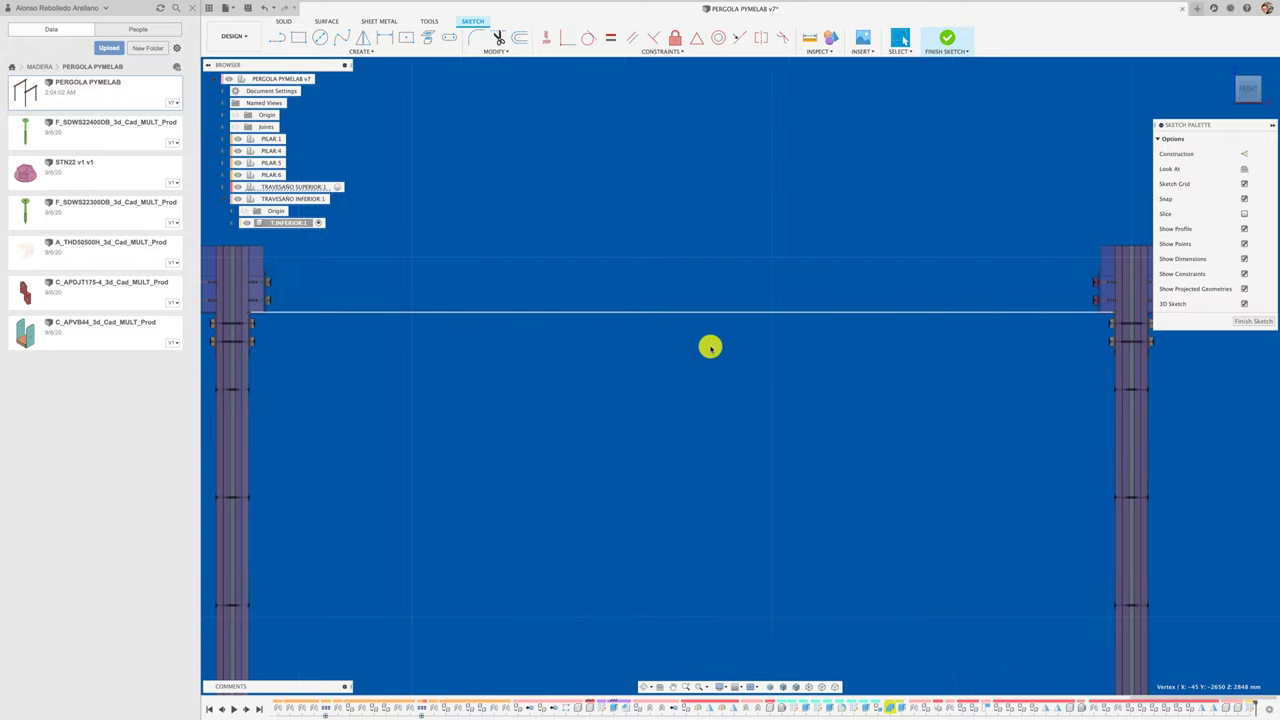
scroll(709, 346, up, 3)
scroll(709, 346, up, 2)
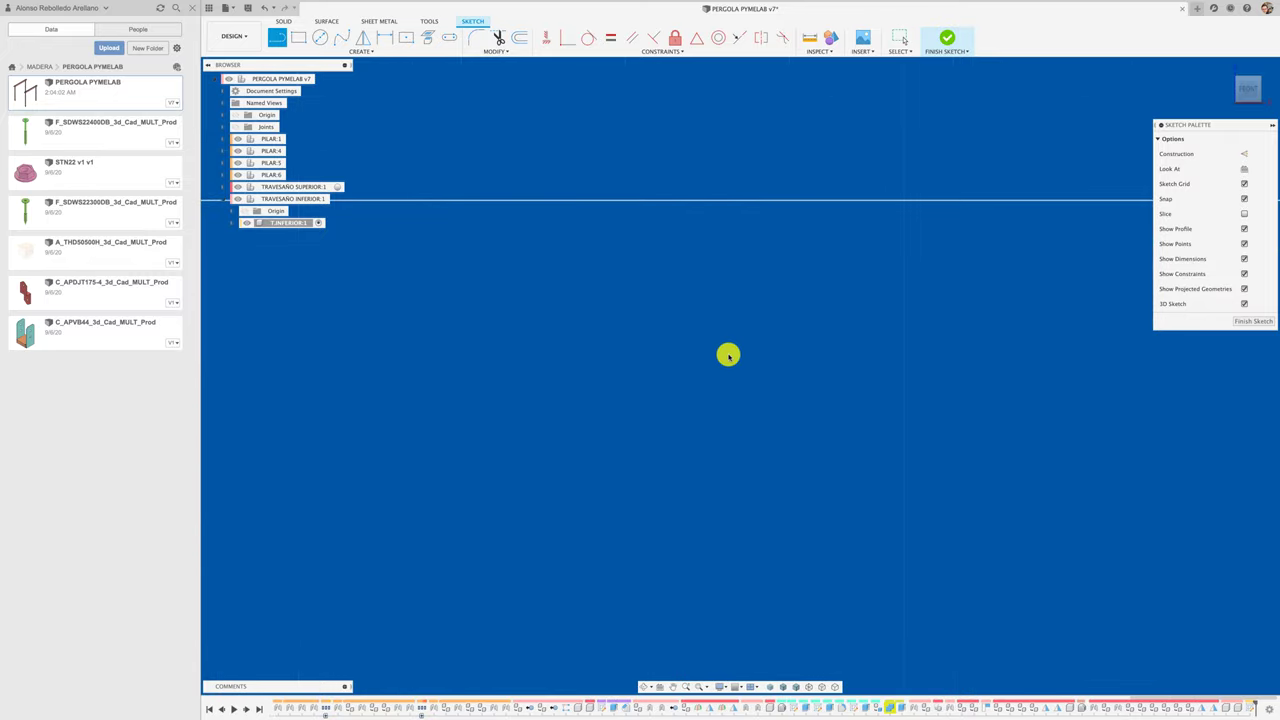
scroll(706, 337, down, 3)
scroll(722, 321, down, 2)
scroll(722, 321, down, 3)
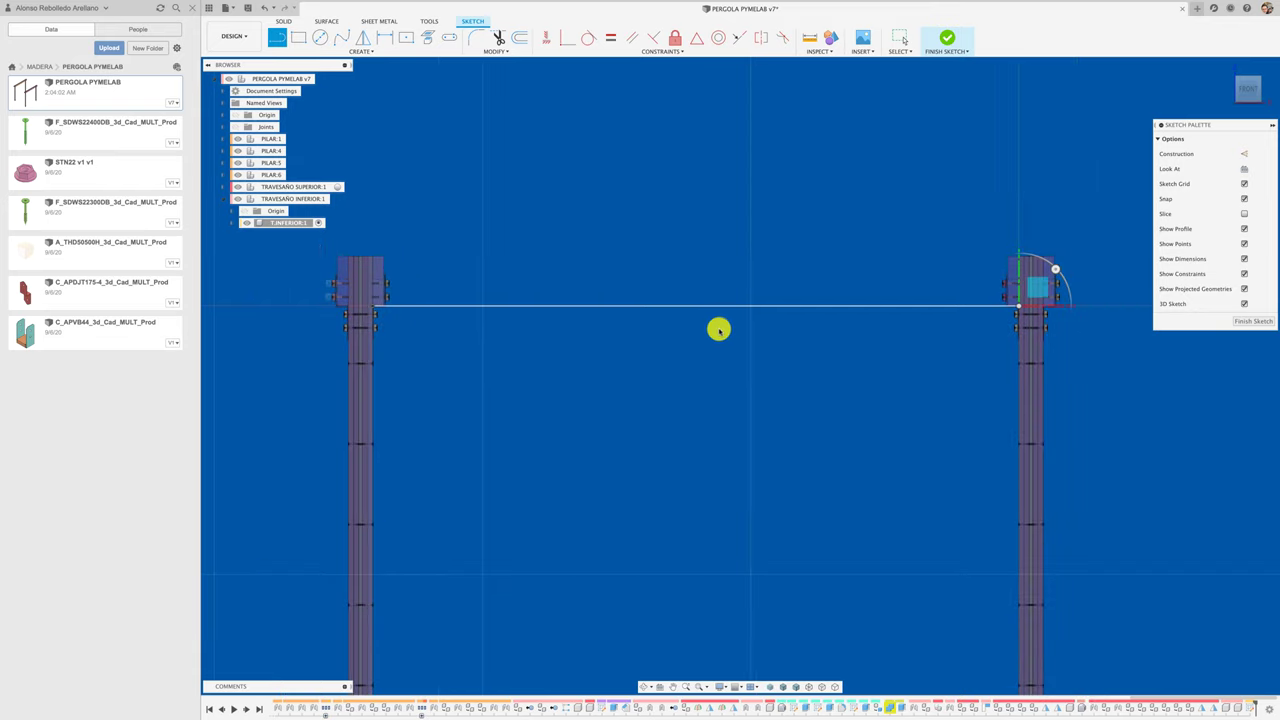
click(695, 306)
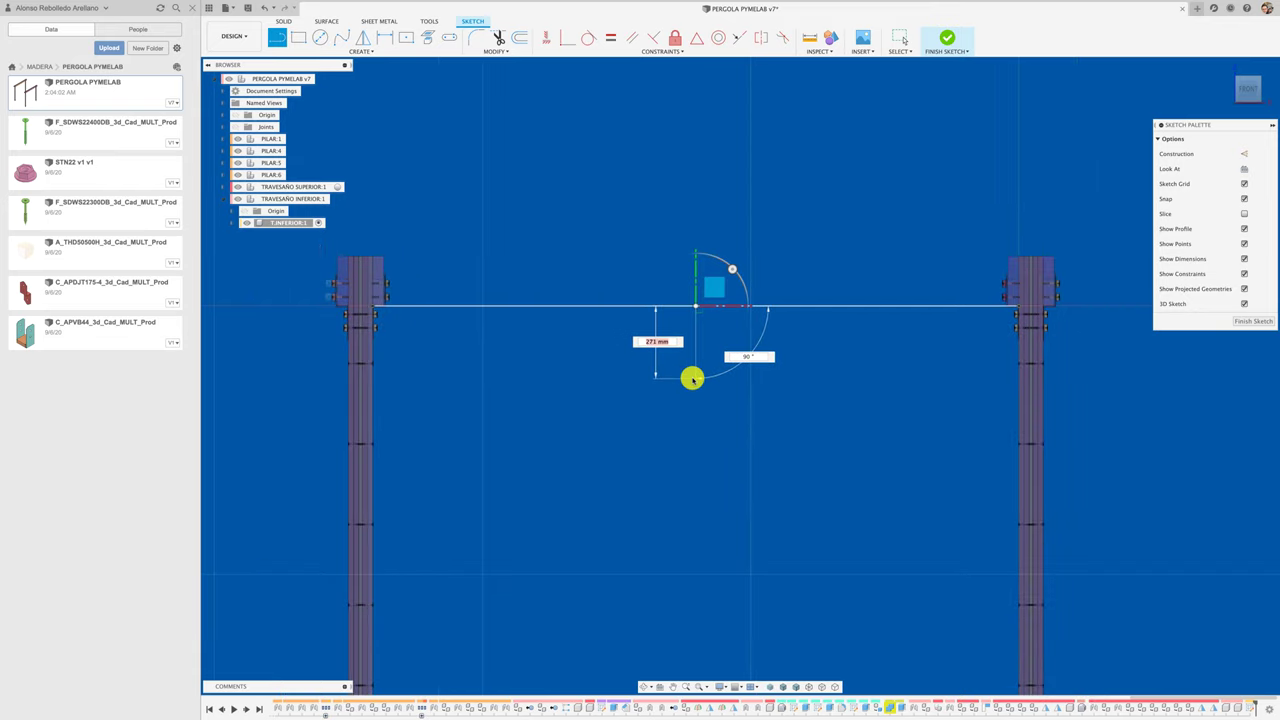
text(13)
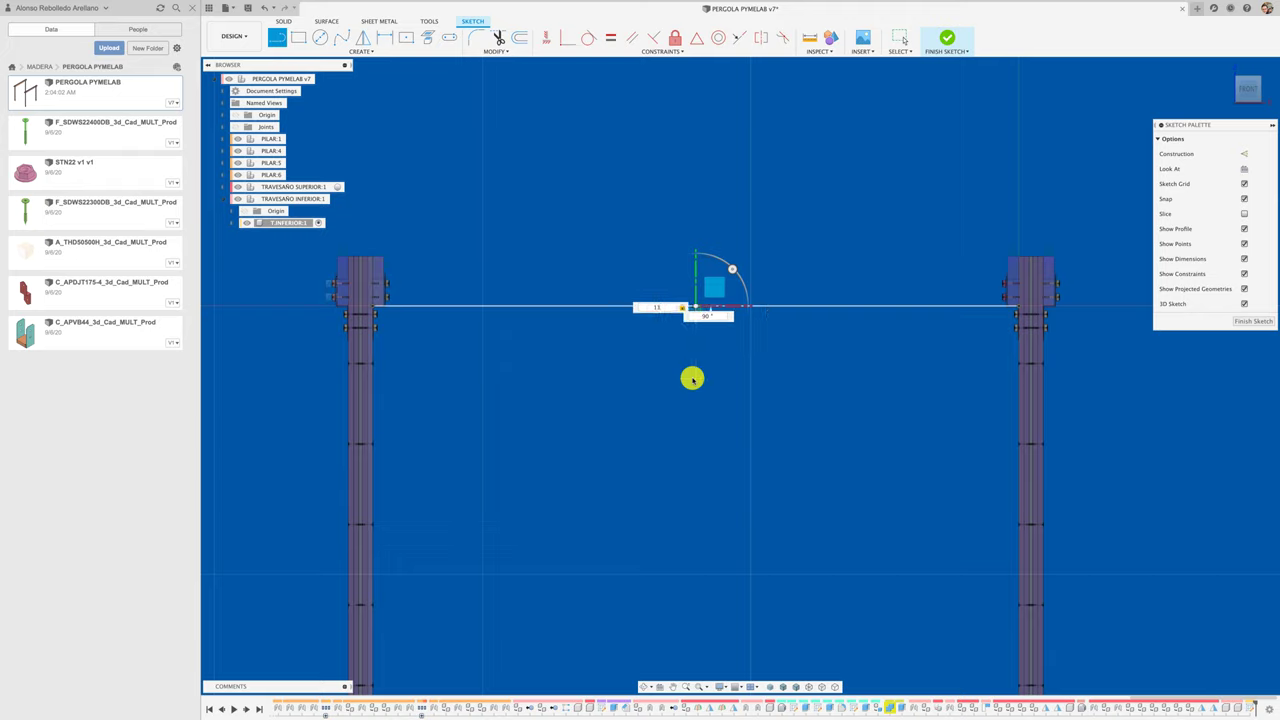
key(Return)
key(Escape)
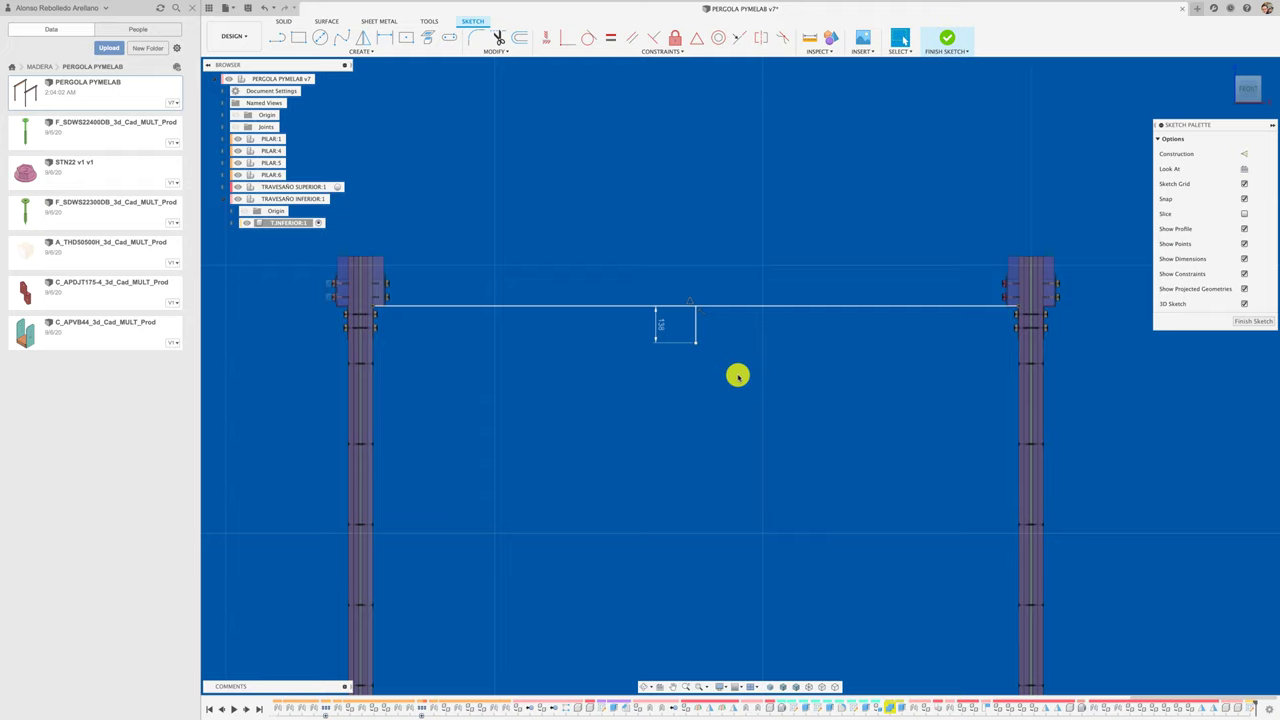
Step: Draw the 1500 mm bottom line and a vertical guide line at its right end
key(l)
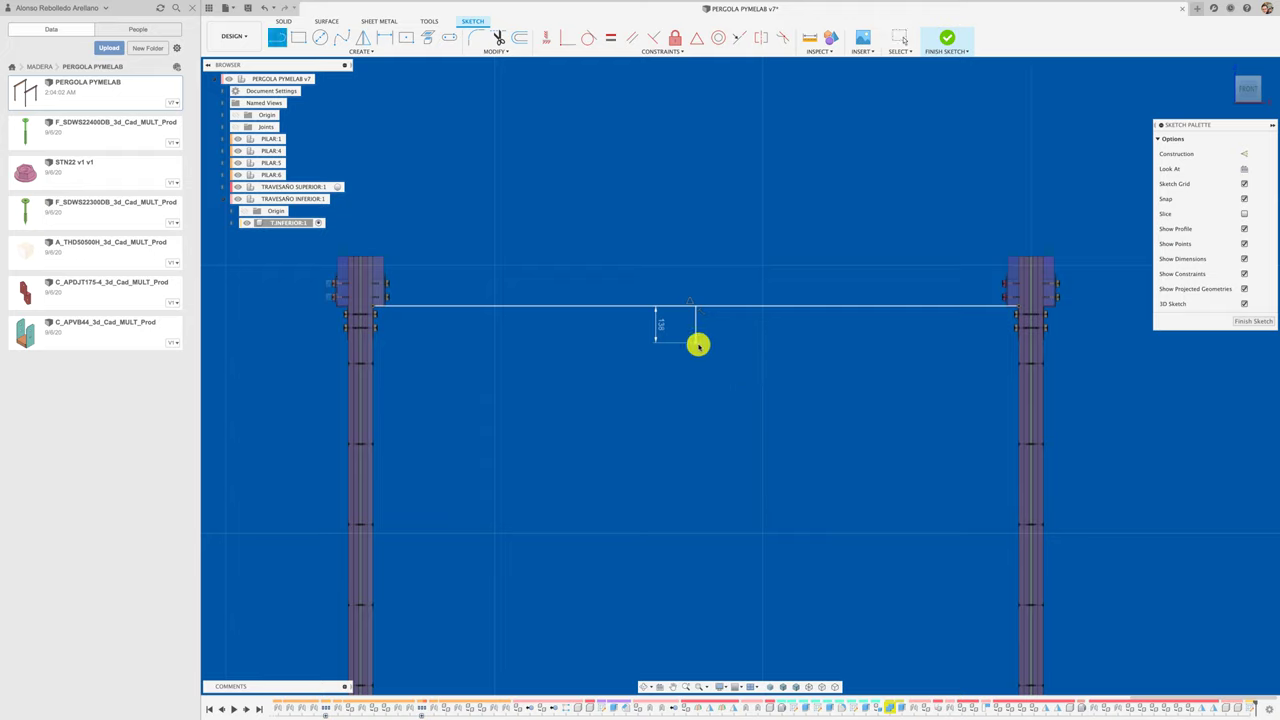
click(697, 343)
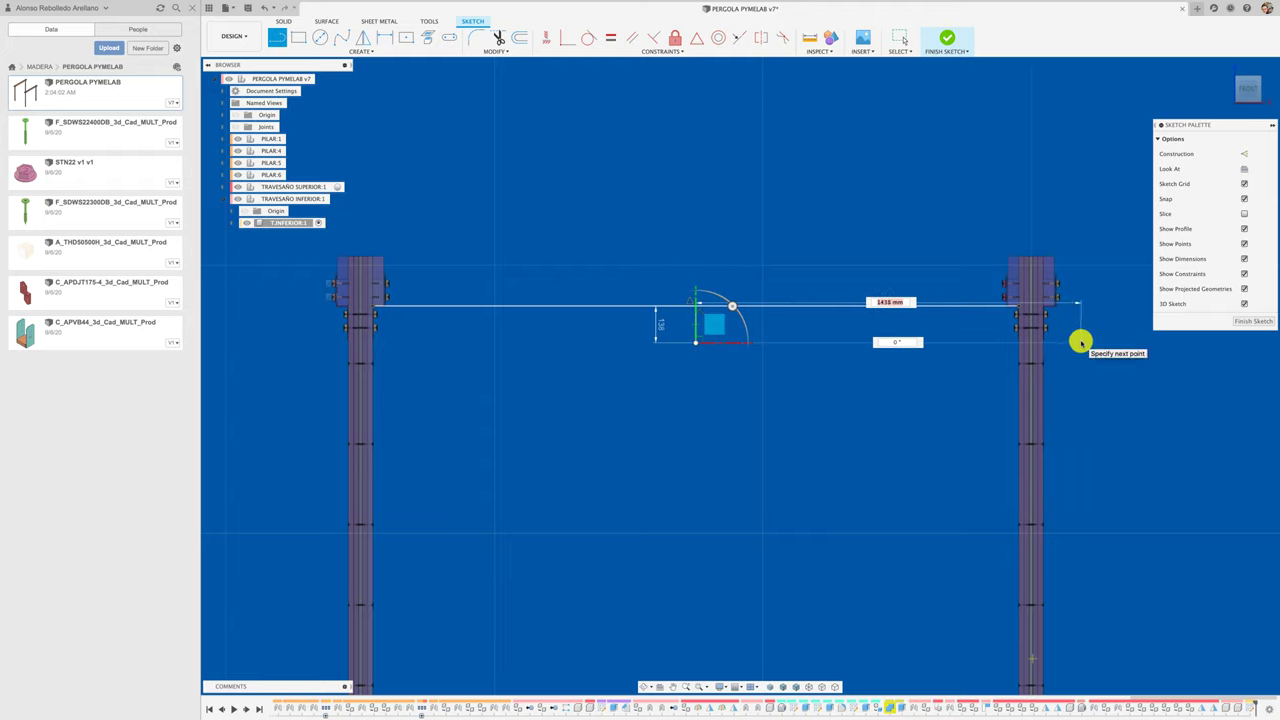
text(500)
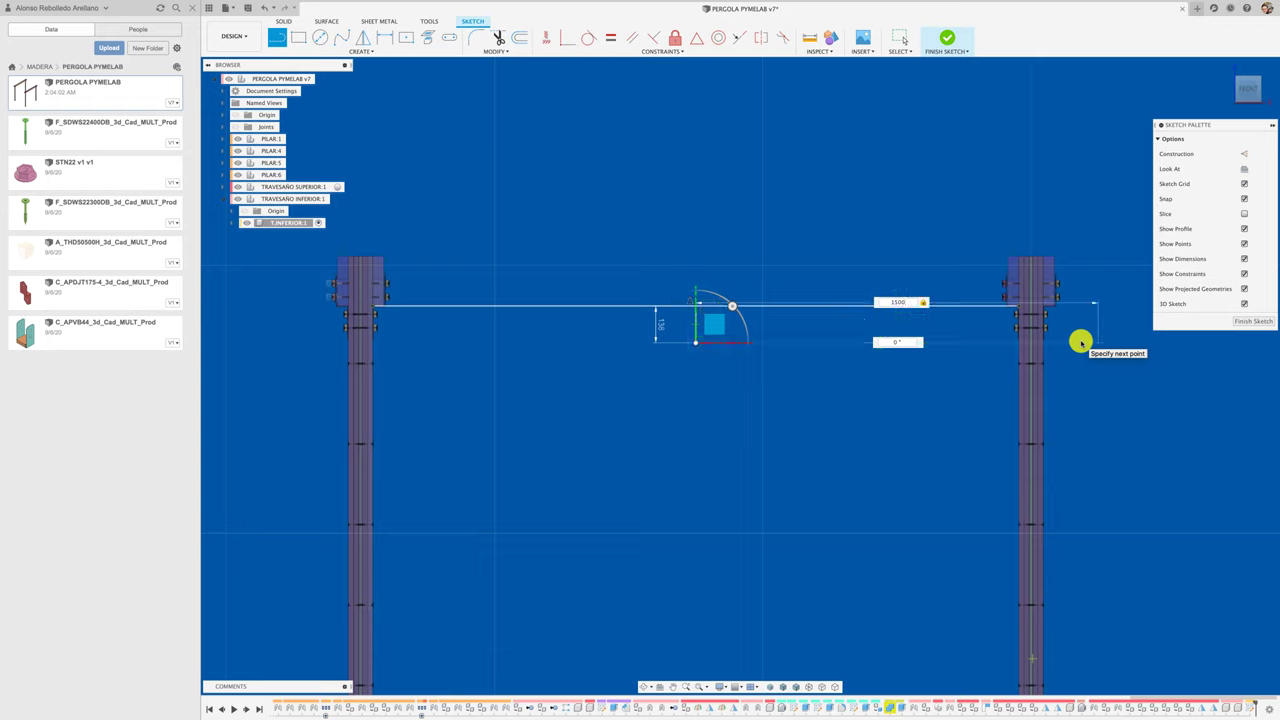
key(Return)
key(Escape)
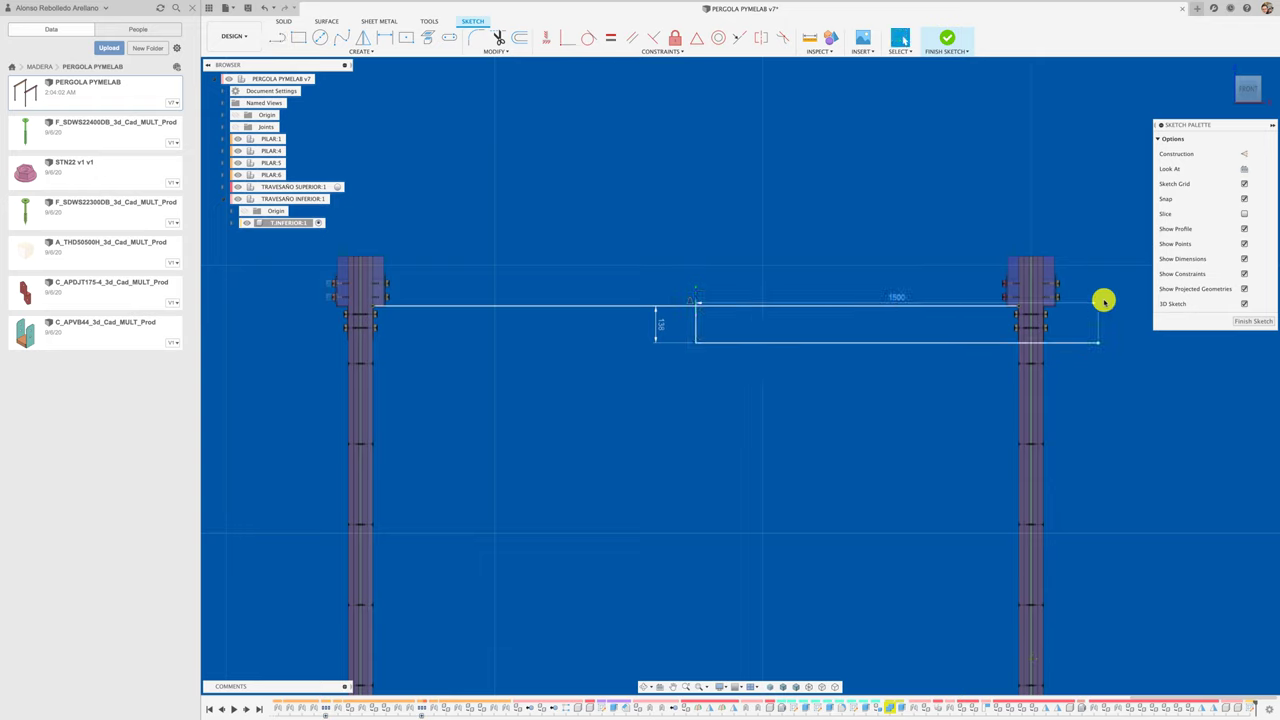
click(1097, 342)
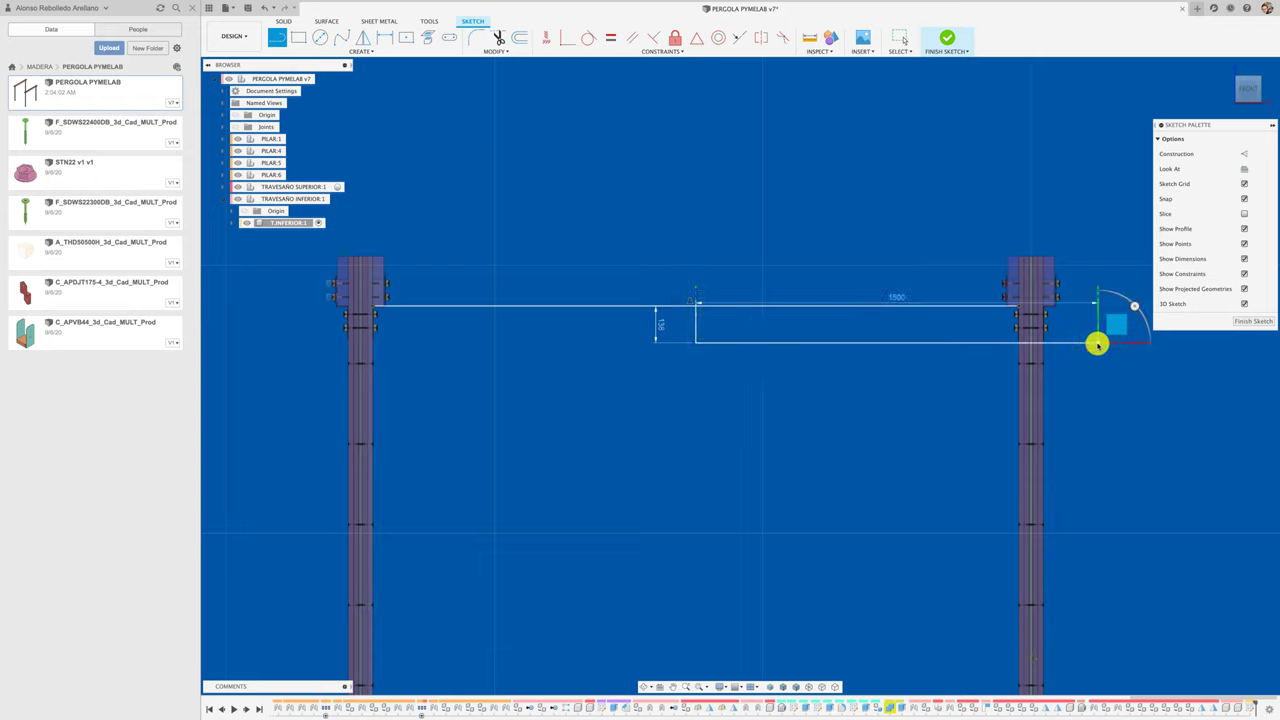
click(1099, 209)
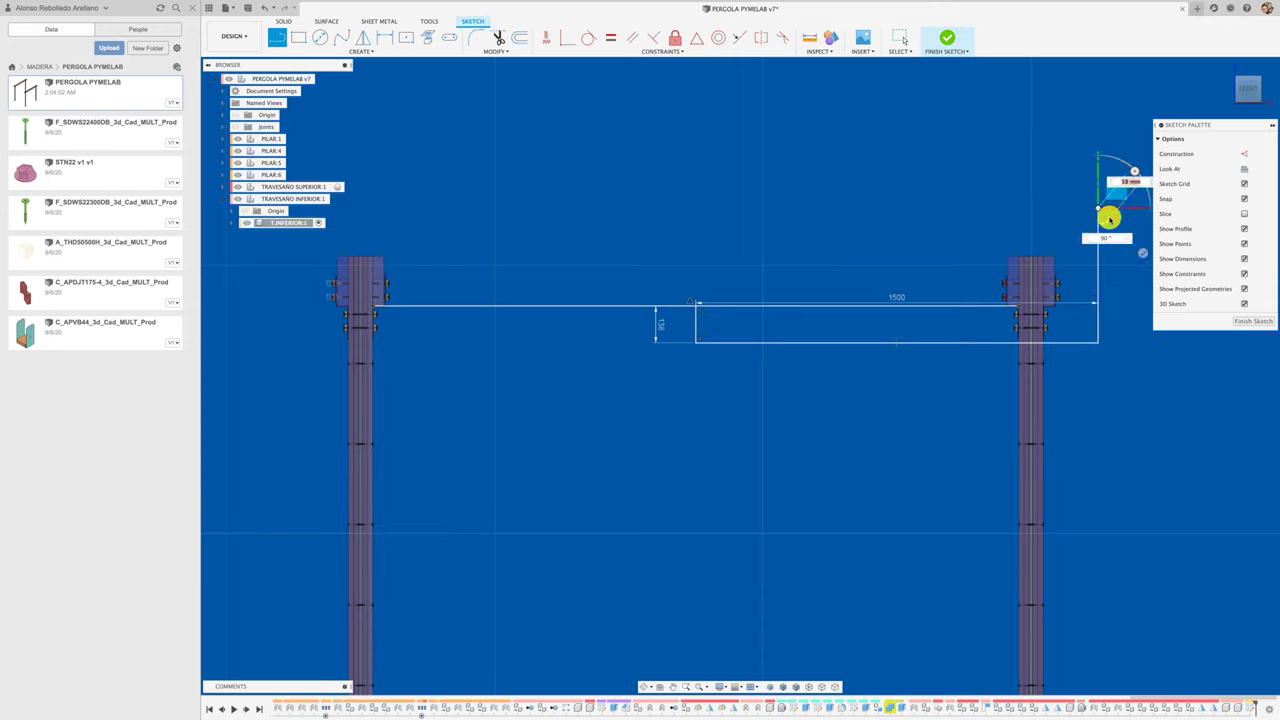
key(Escape)
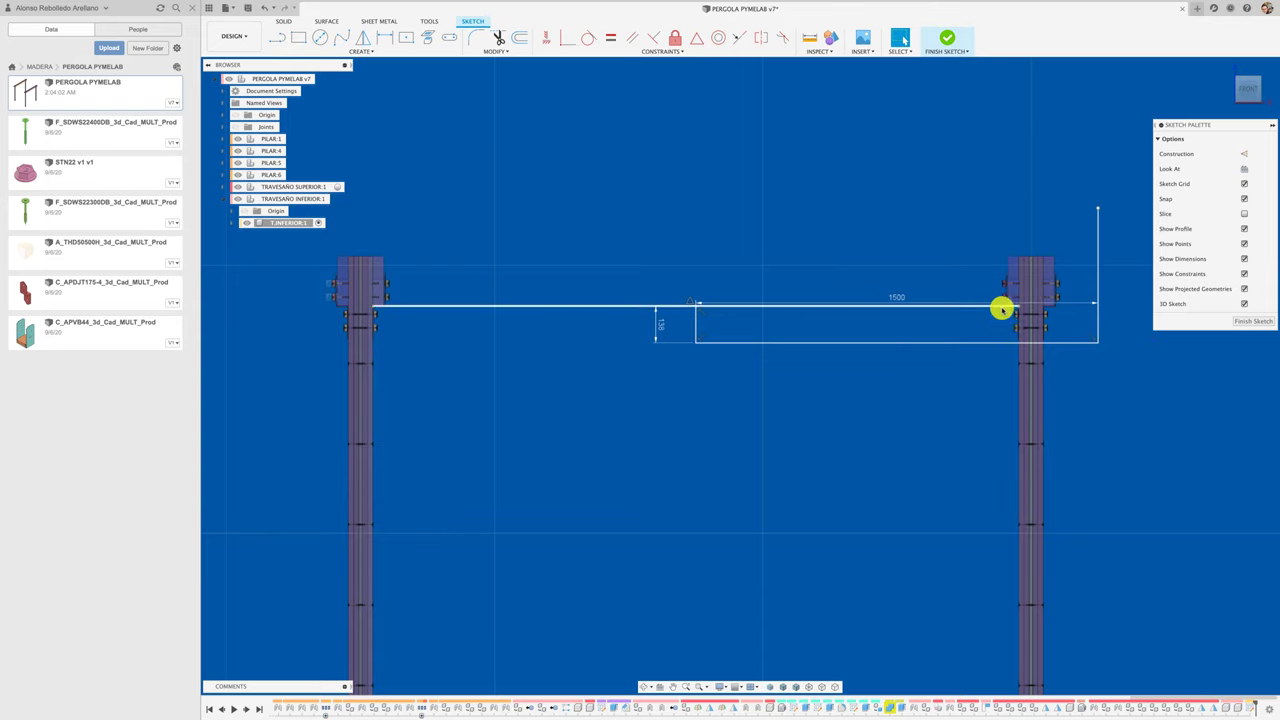
click(1003, 309)
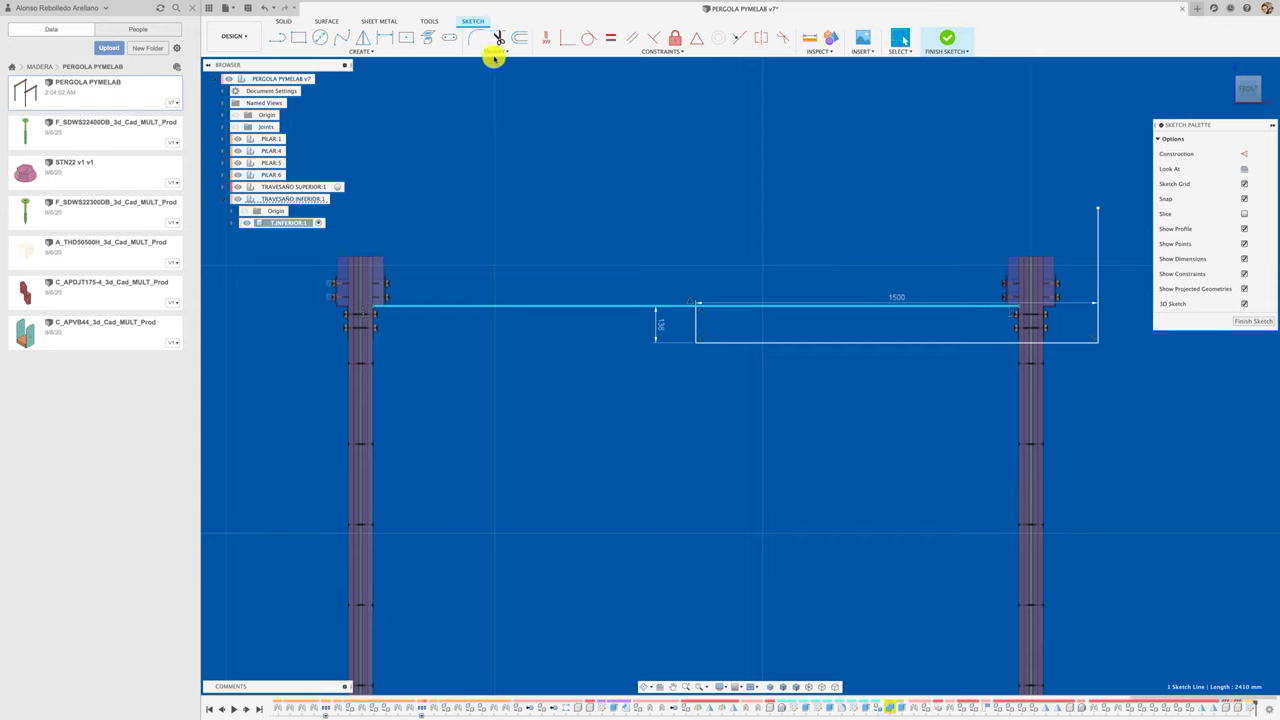
Step: Extend the sketch lines to close the crossbeam rectangle and remove the vertical guide line
click(495, 52)
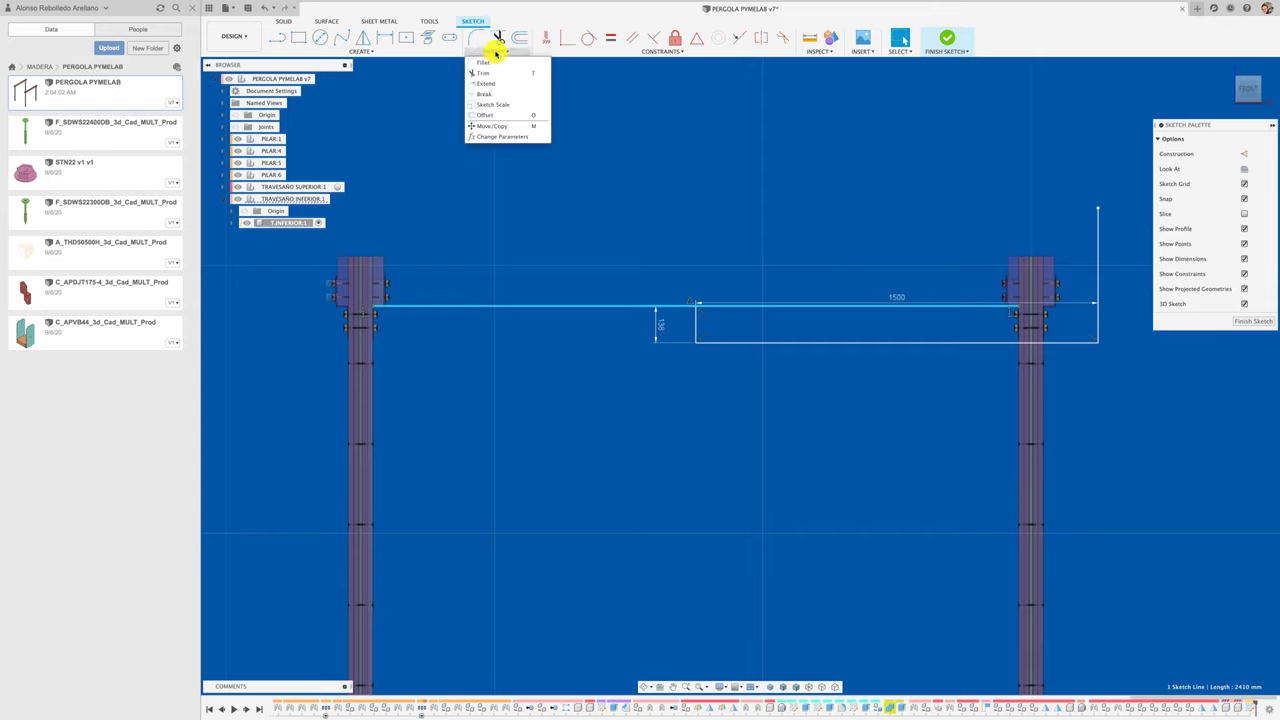
click(489, 84)
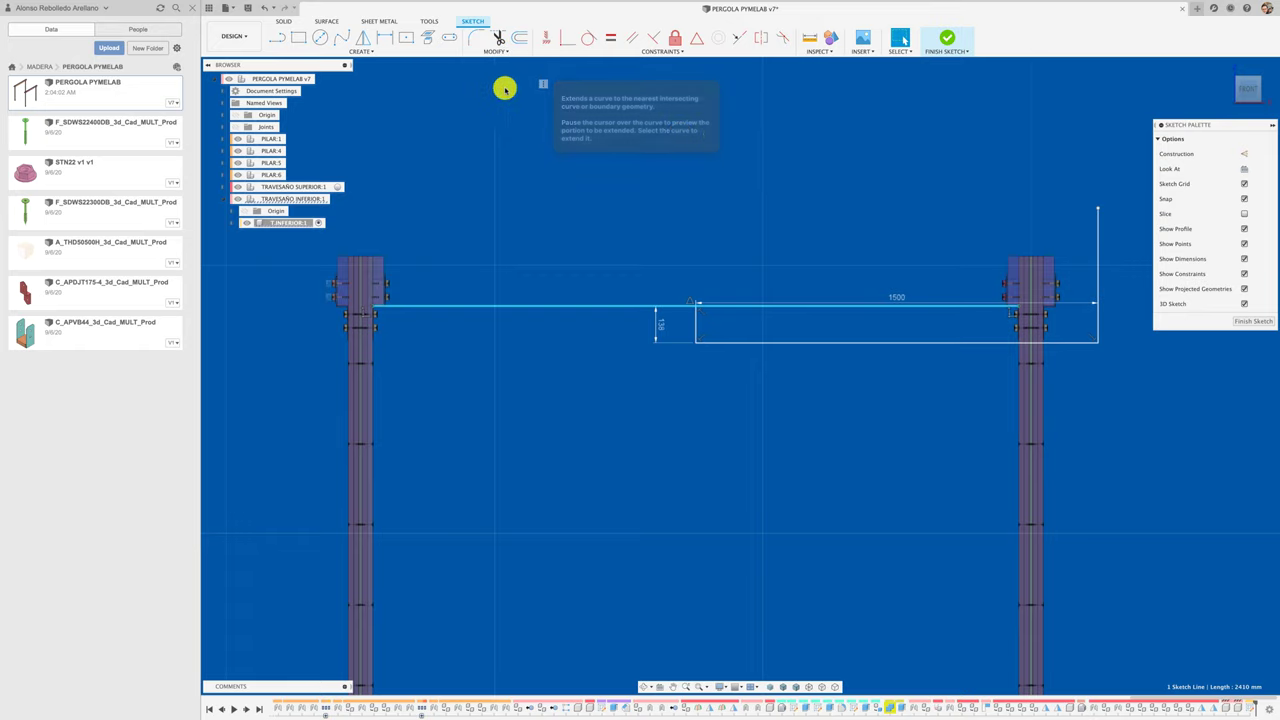
click(1097, 281)
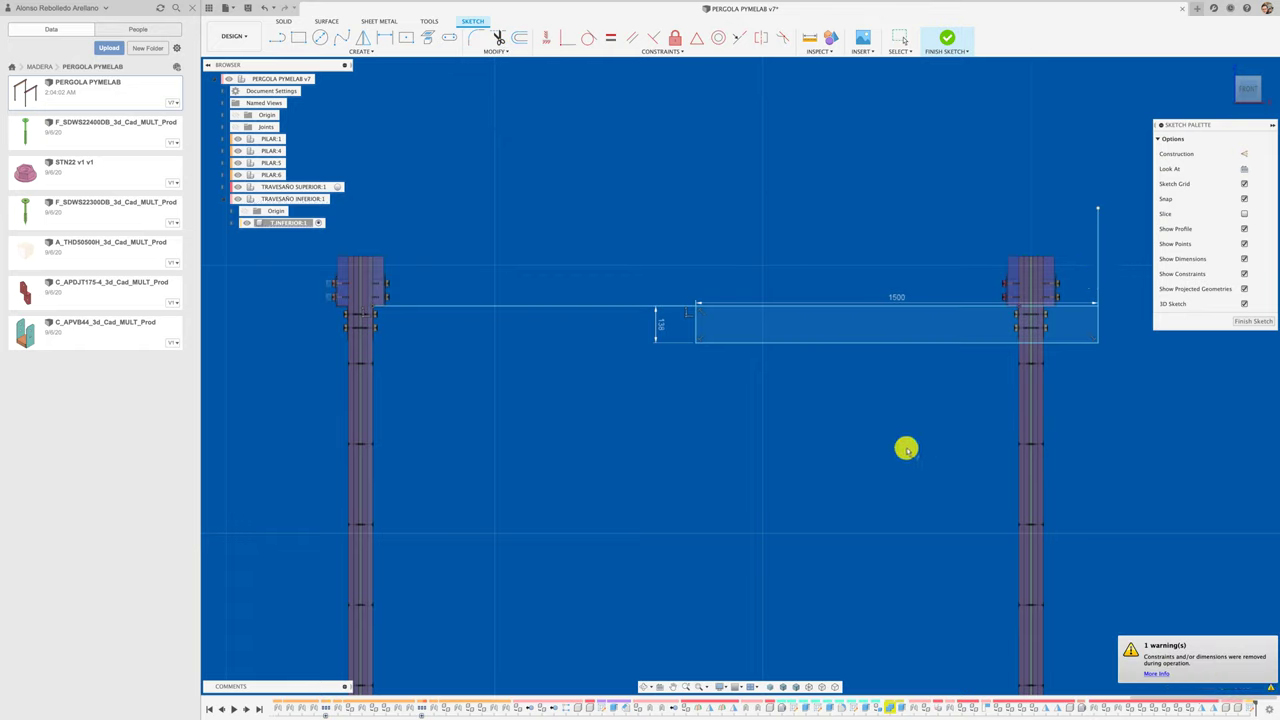
key(Escape)
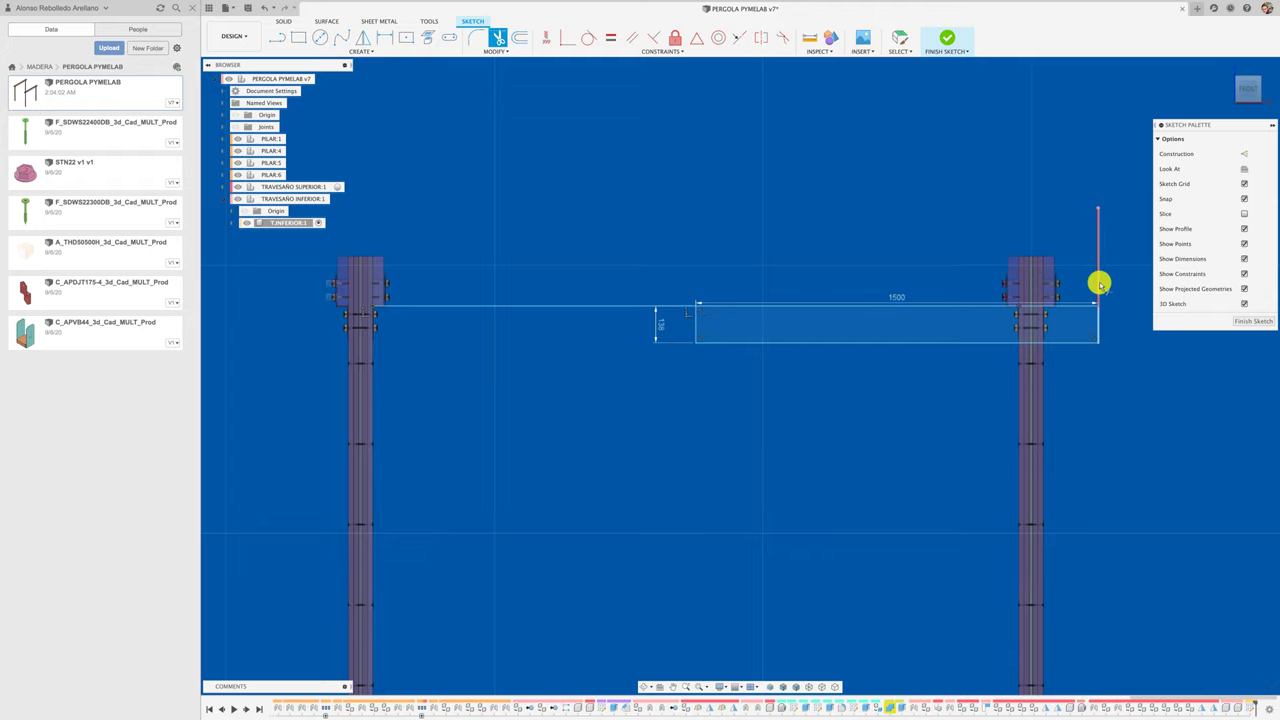
click(1099, 284)
middle_drag(848, 417, 785, 421)
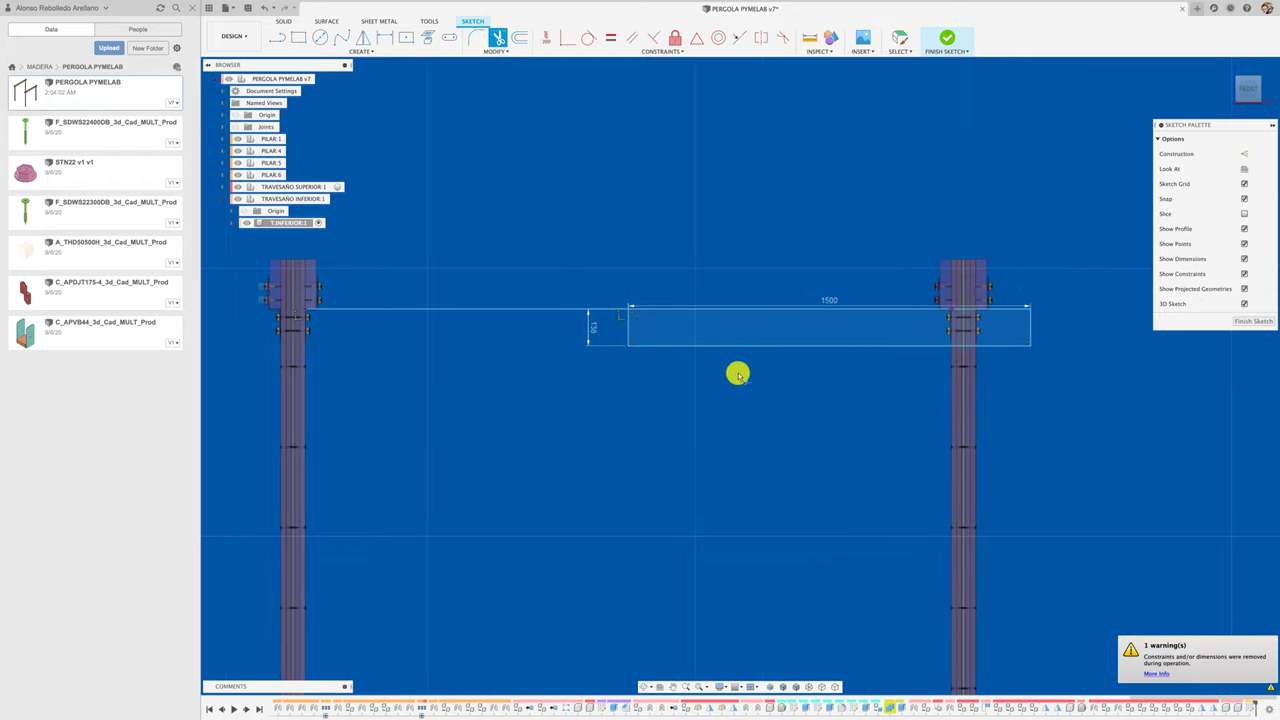
click(363, 37)
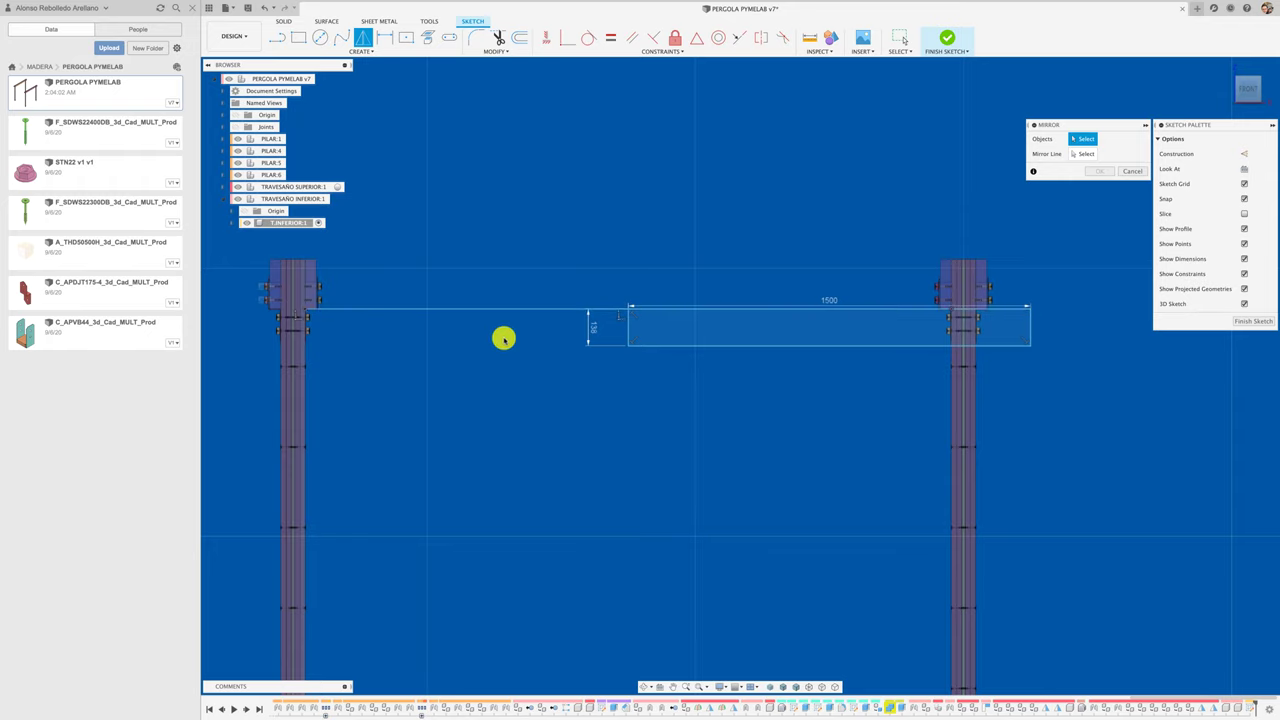
Step: Trim the two stray line segments left of the crossbeam rectangle
click(494, 37)
click(608, 307)
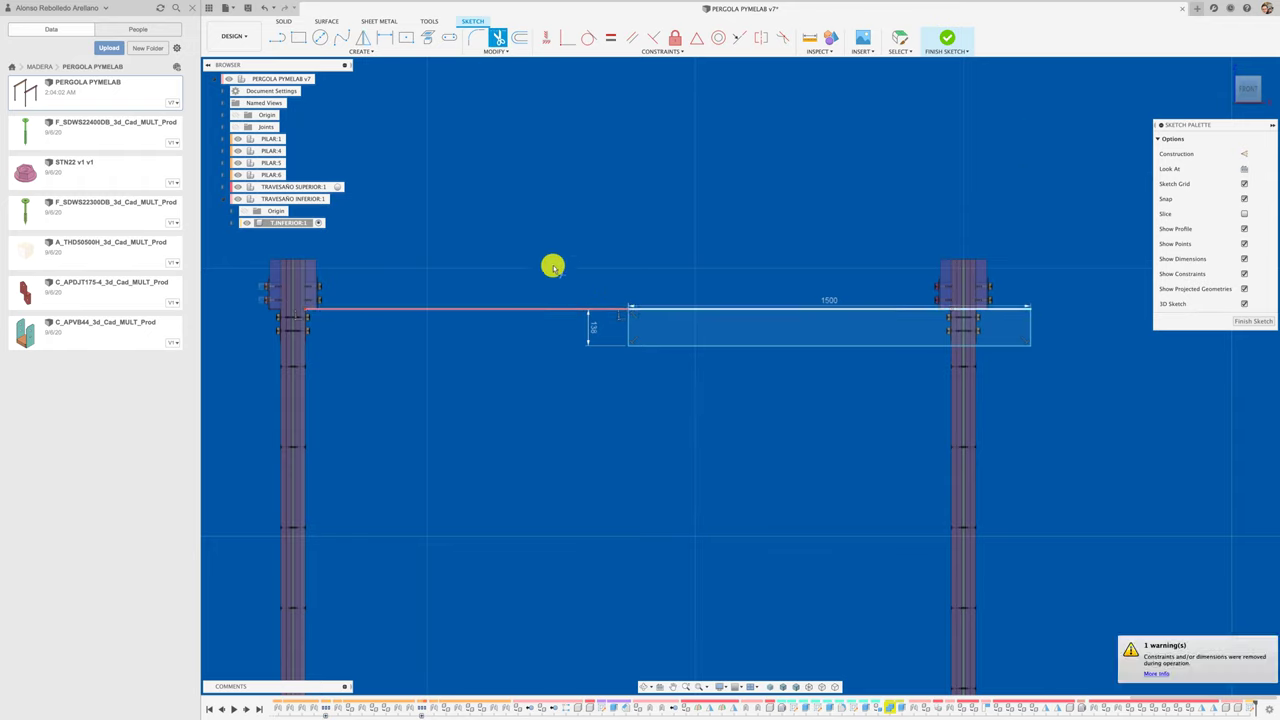
click(553, 267)
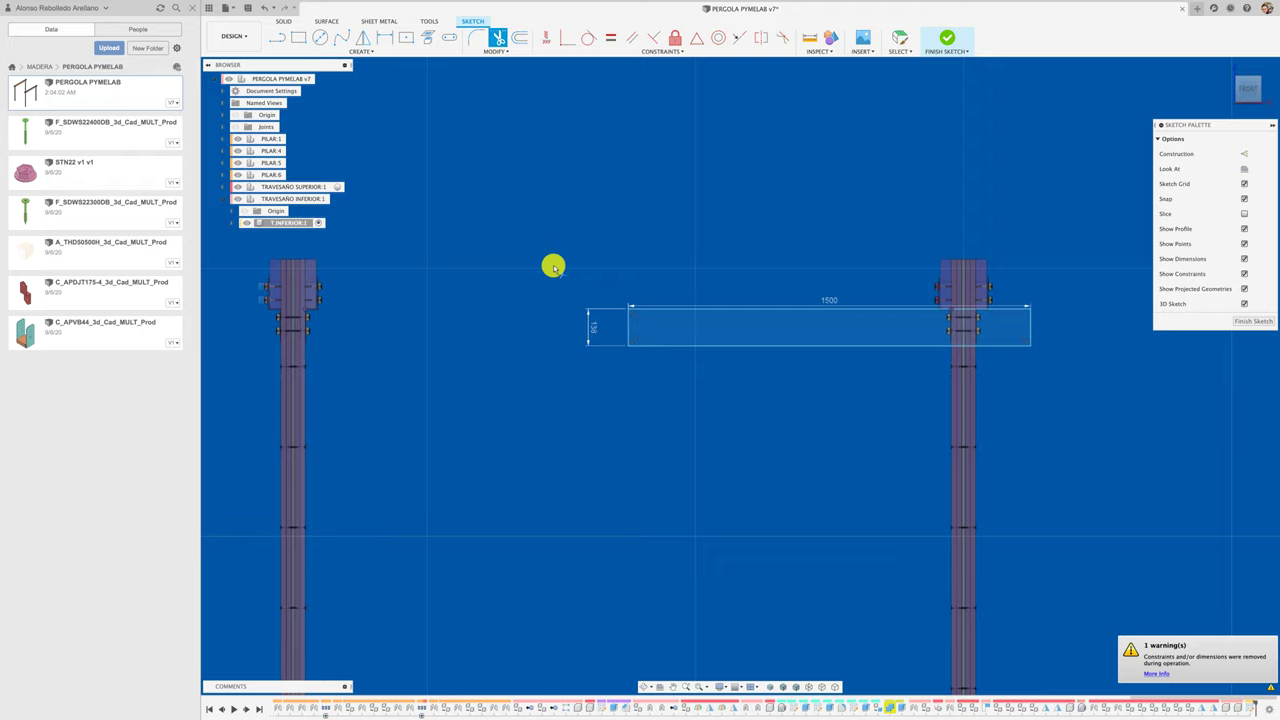
Step: Mirror the rectangle's top and bottom lines about its left edge, after one abandoned attempt
click(362, 38)
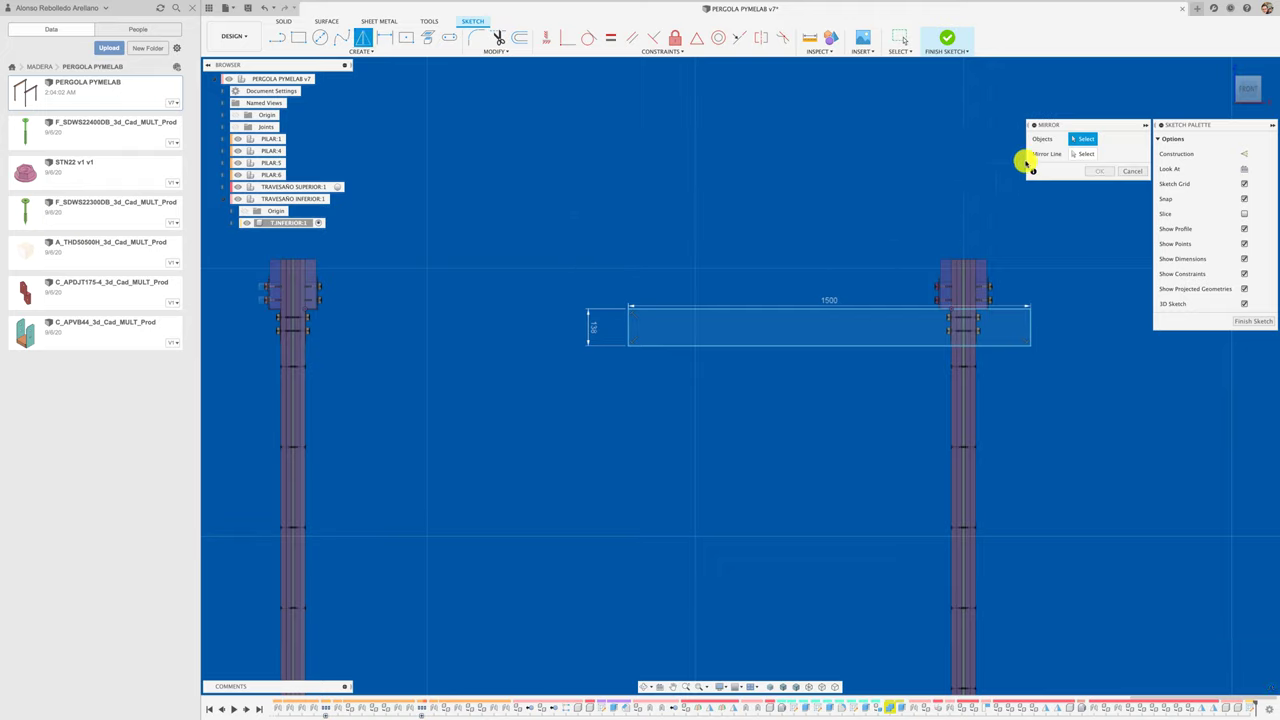
drag(1100, 124, 834, 133)
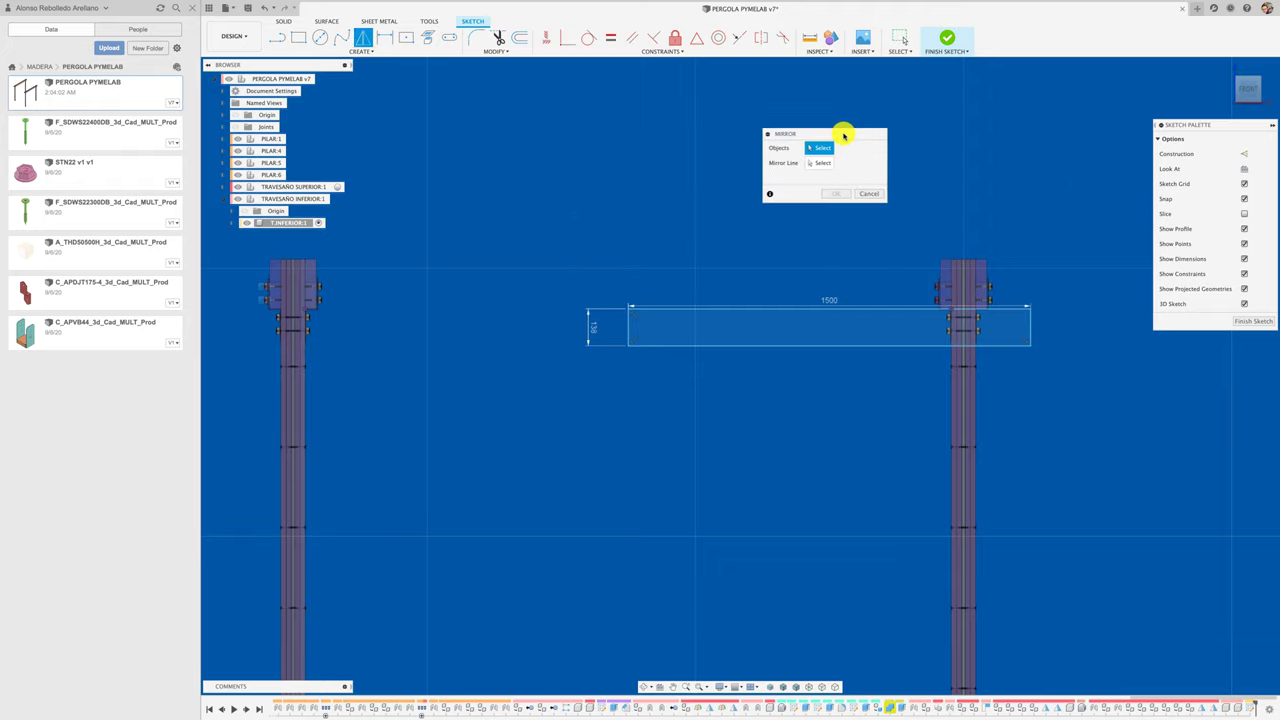
click(771, 310)
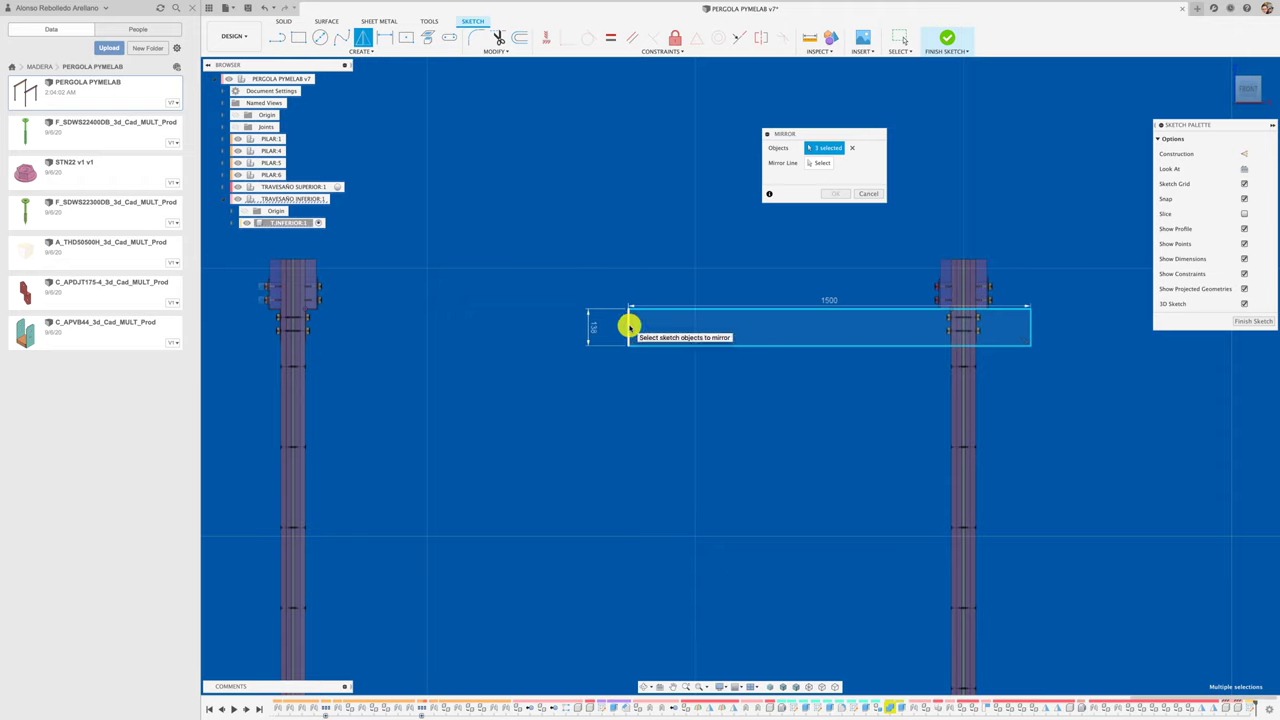
click(628, 325)
click(816, 164)
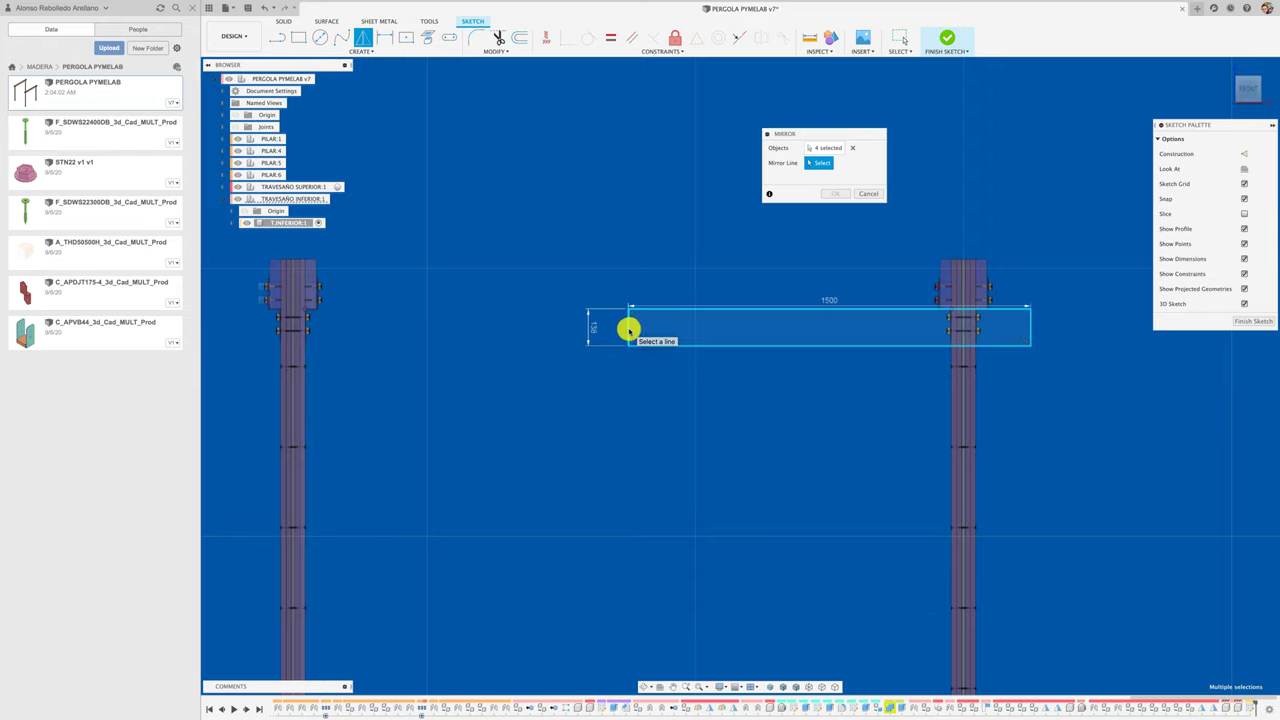
click(848, 150)
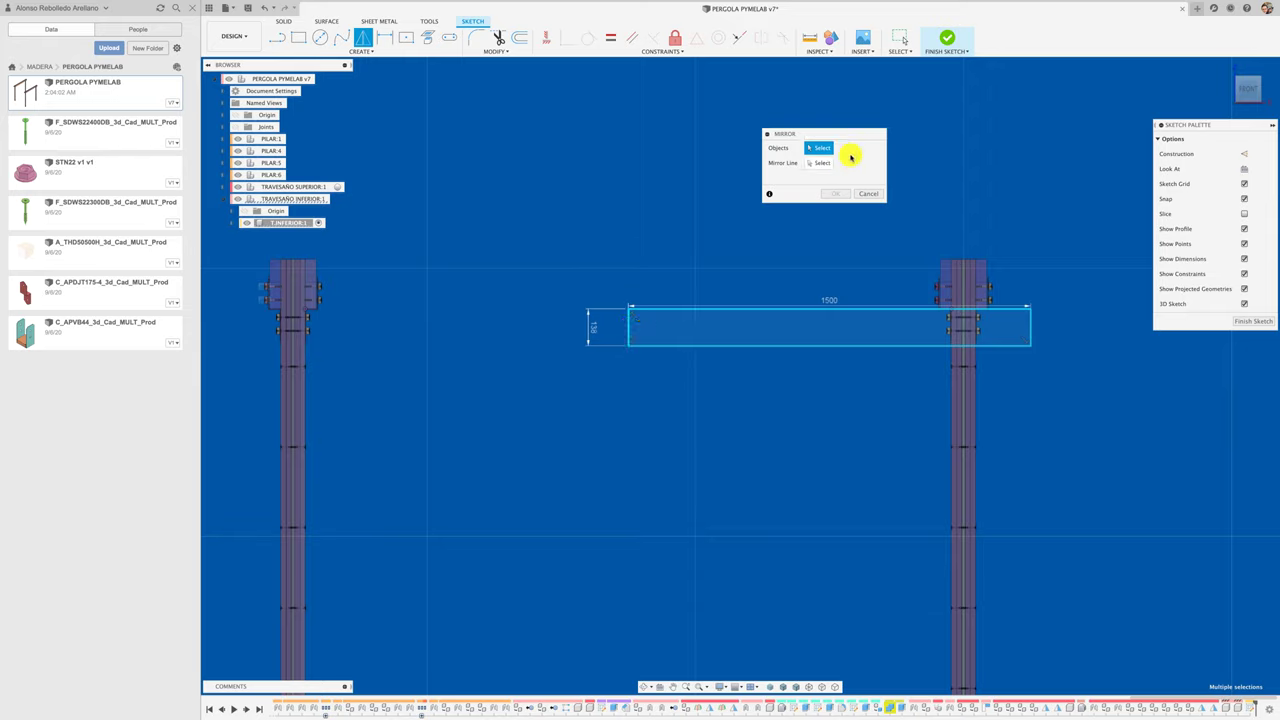
click(867, 193)
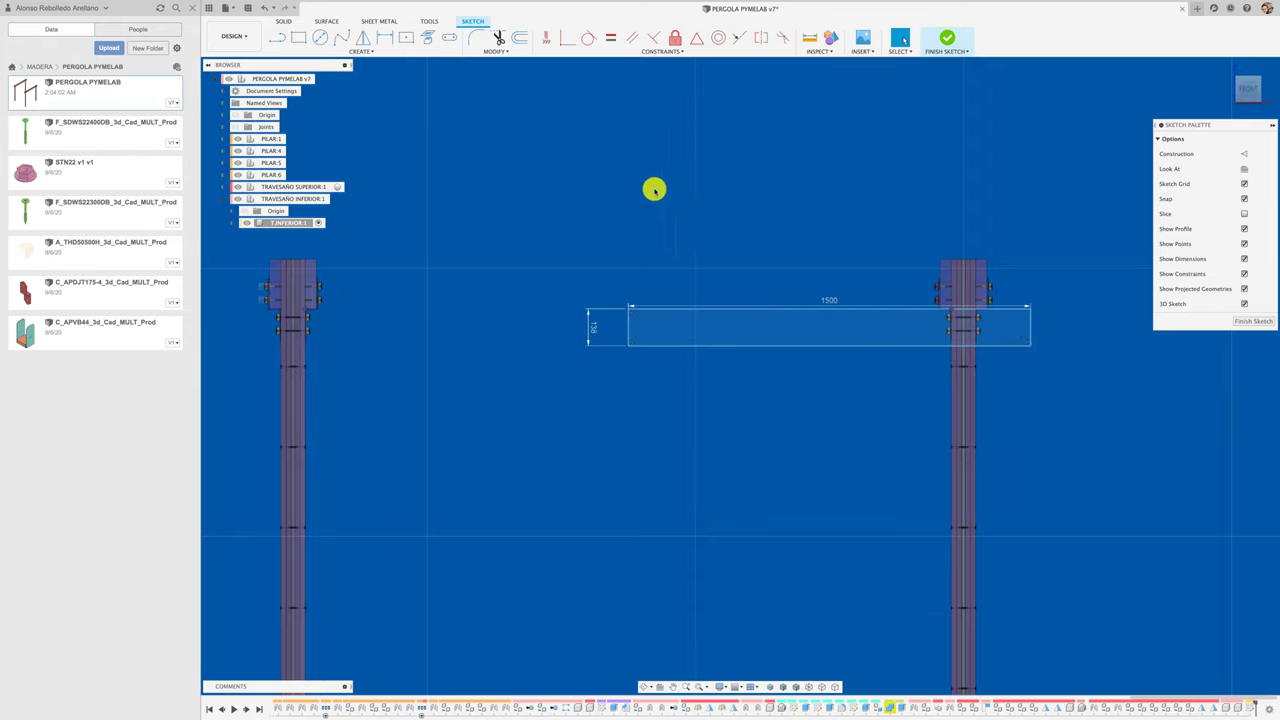
click(362, 37)
click(740, 309)
click(750, 344)
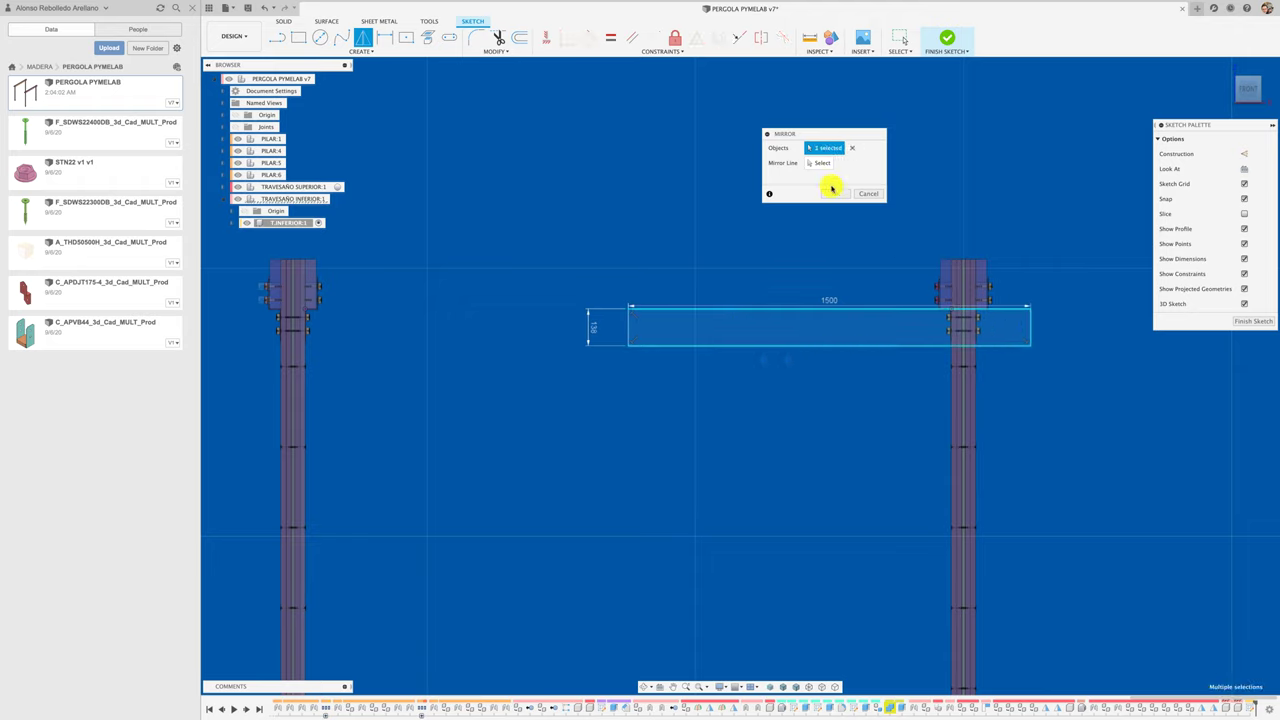
click(823, 168)
click(628, 328)
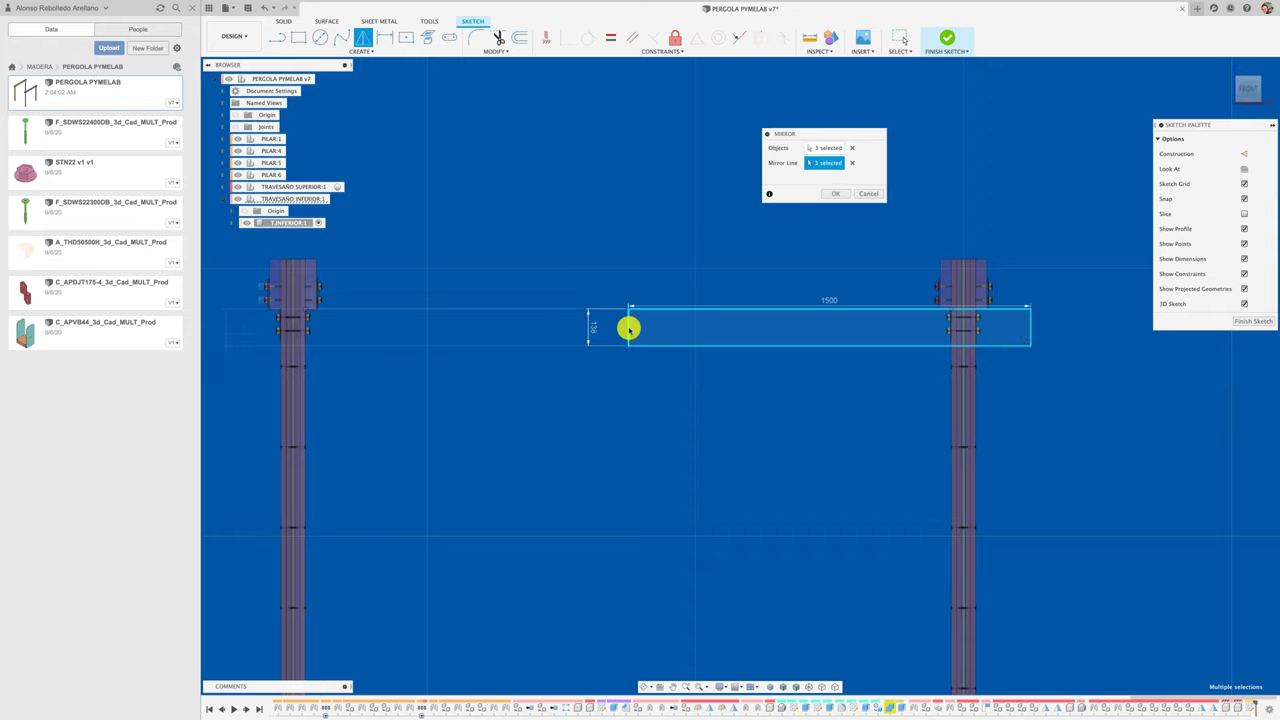
click(845, 193)
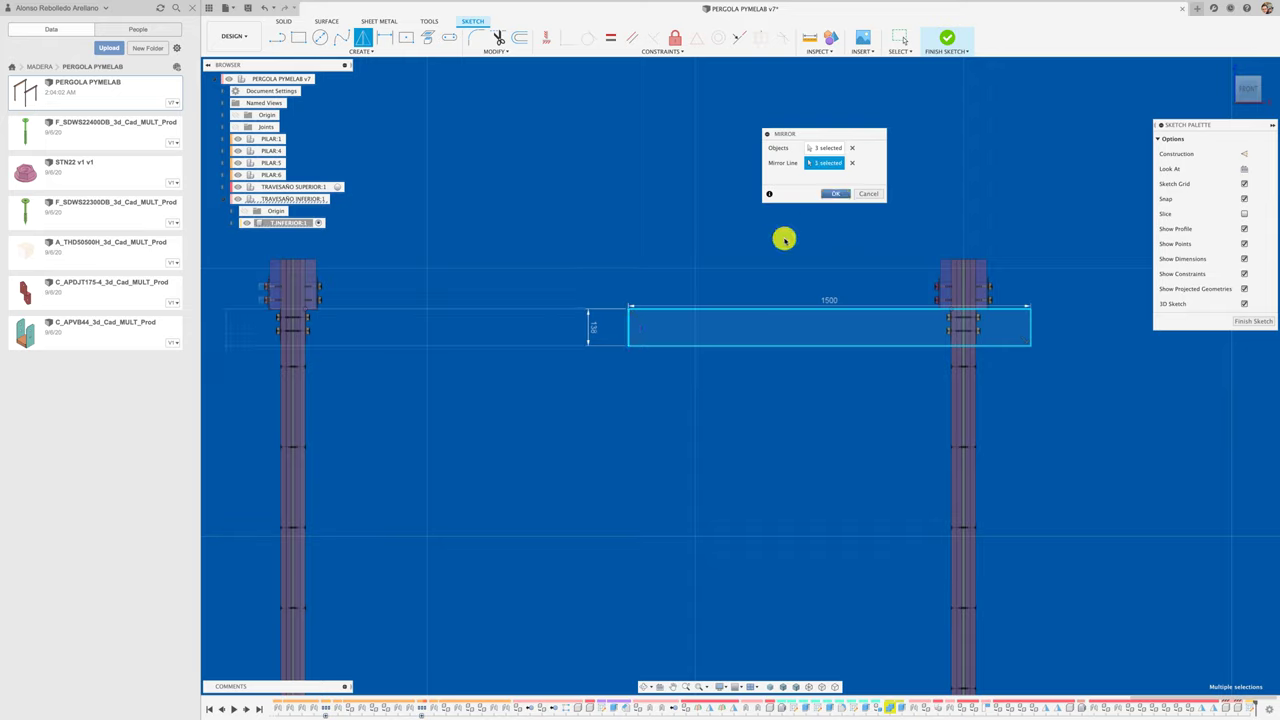
Step: Check the mirrored crossbeam profile, then orbit to view the frame in 3D
click(628, 331)
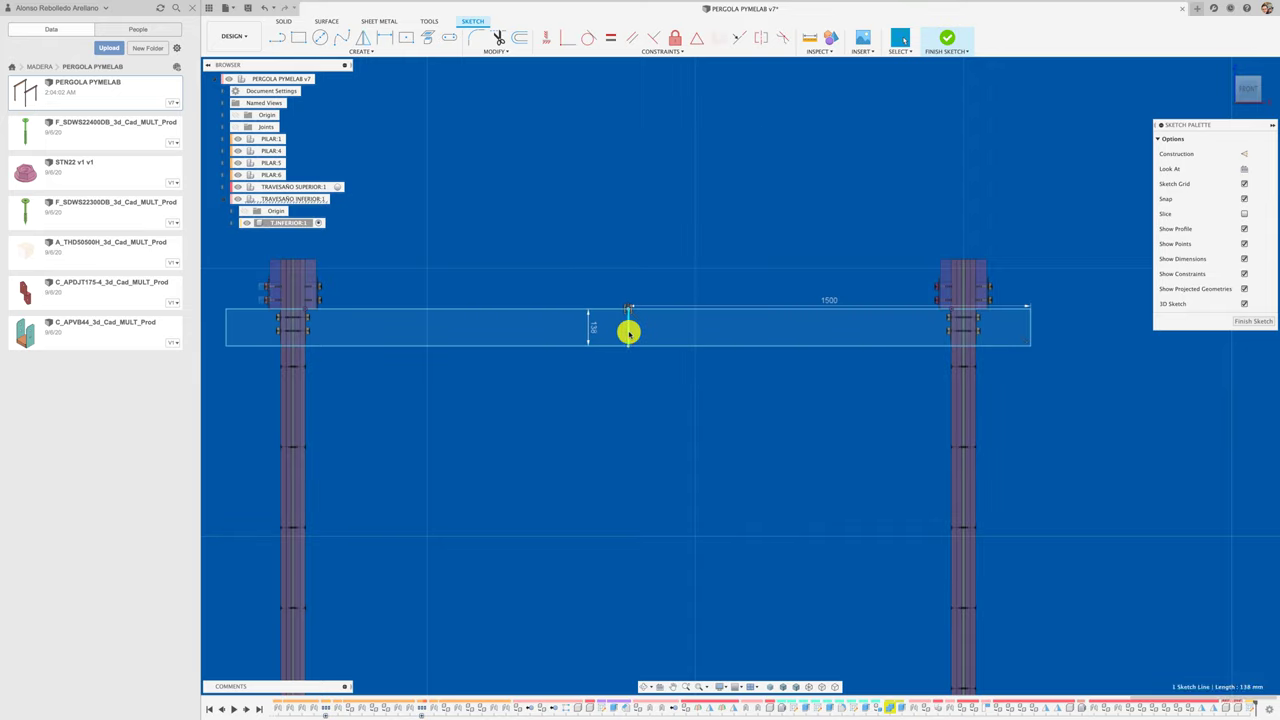
click(625, 325)
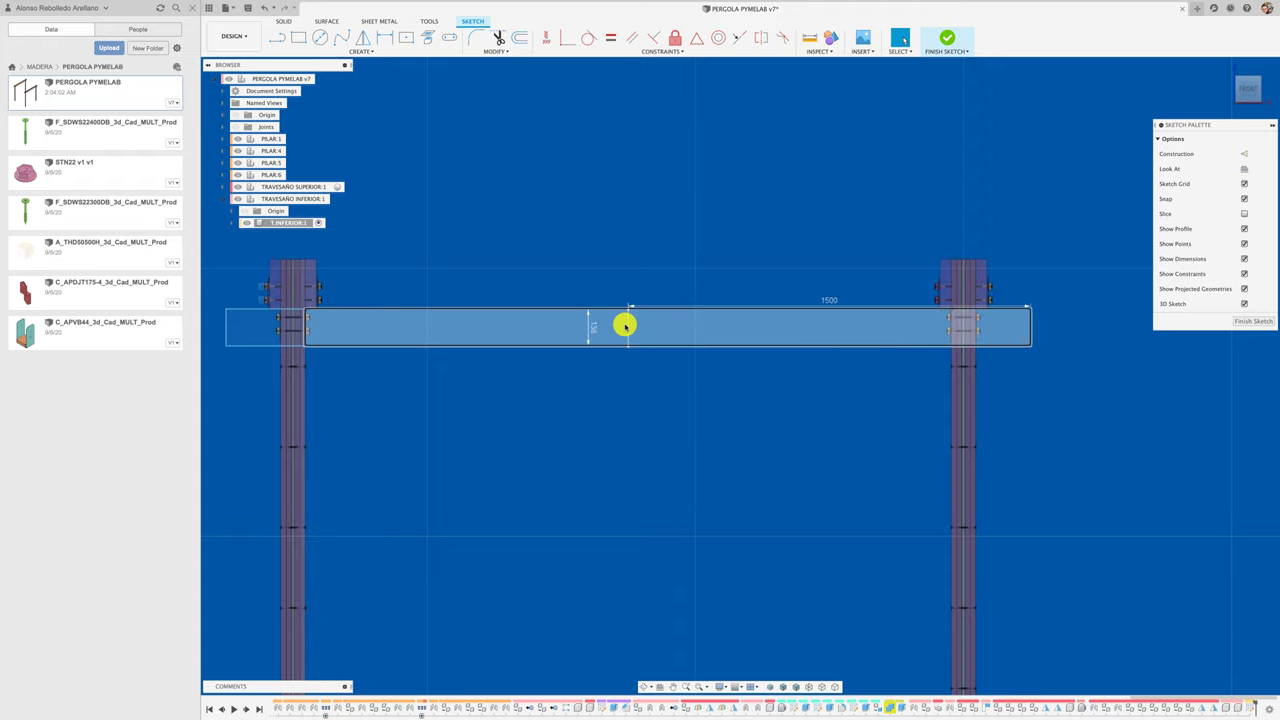
click(630, 326)
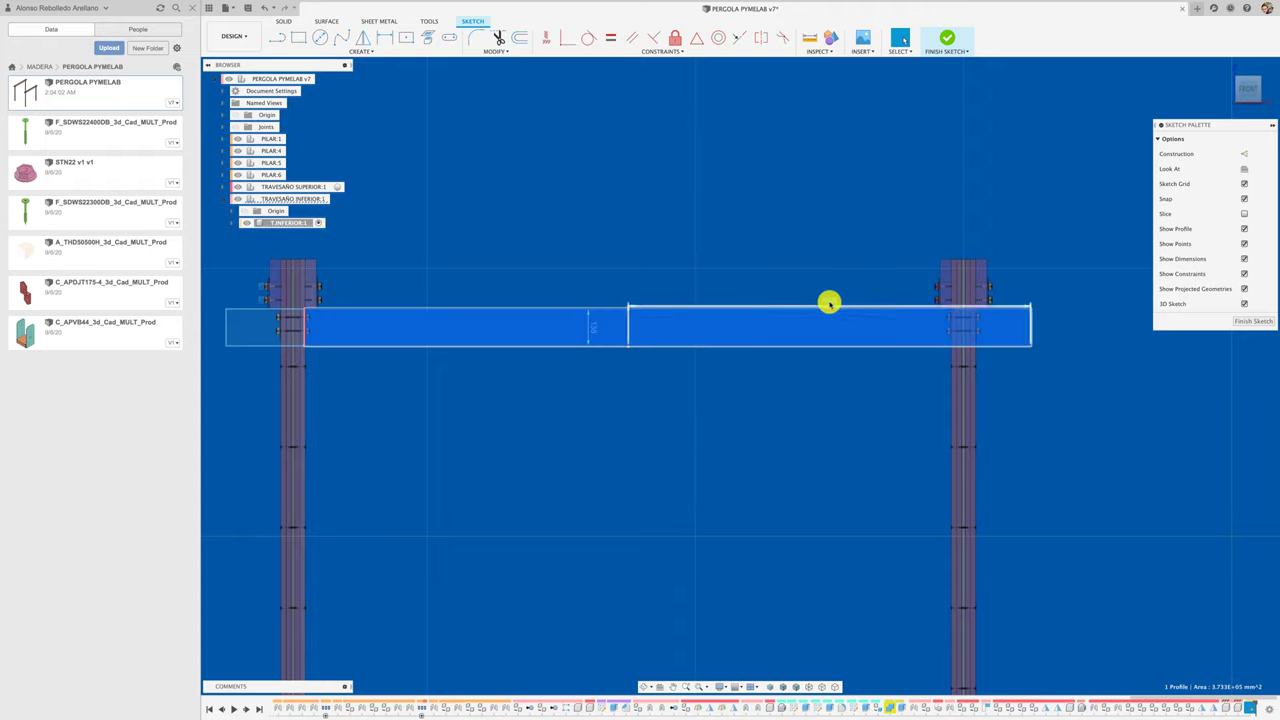
key(Escape)
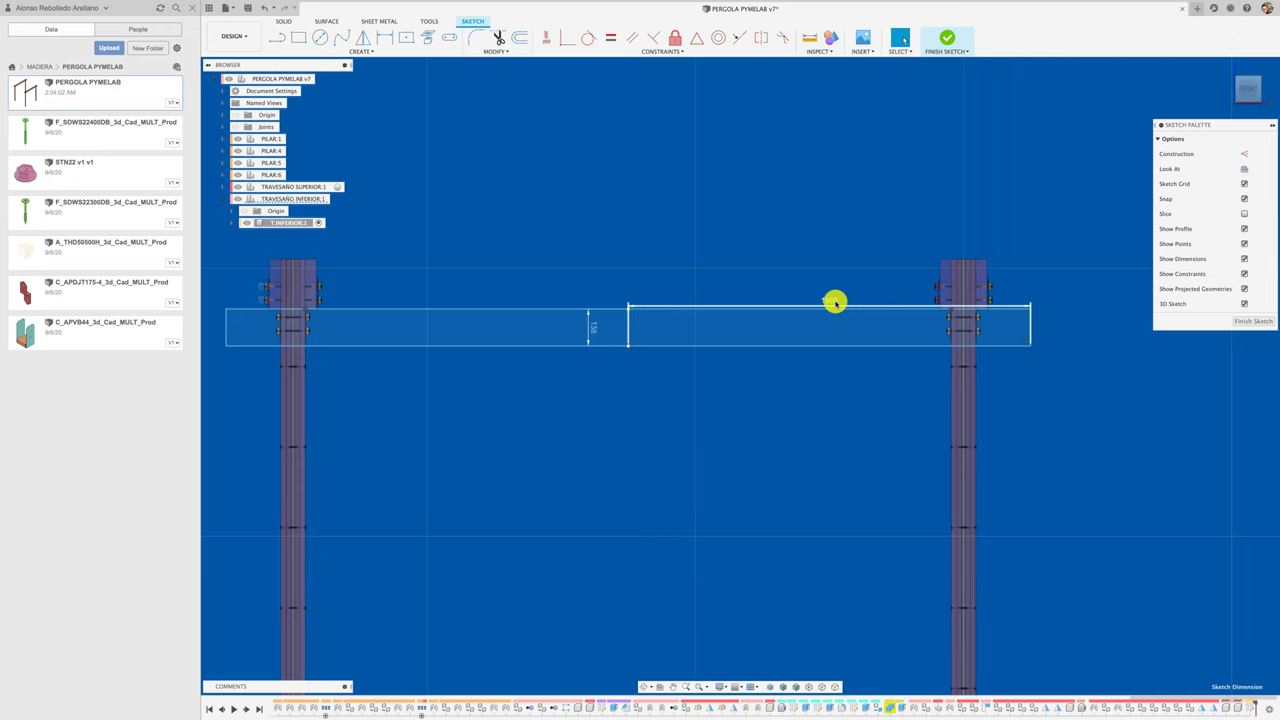
shift+middle_drag(714, 371, 714, 375)
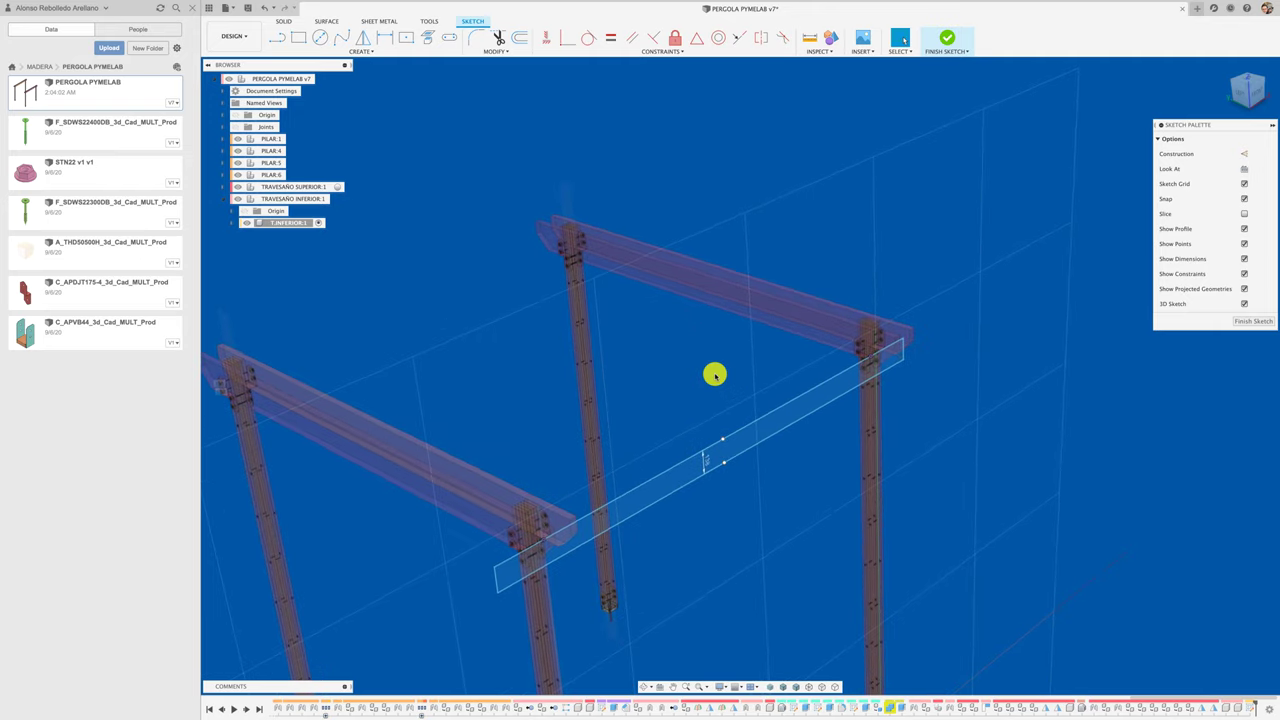
Step: Extrude the lower crossbeam's end profile 120 mm into a solid beam between the posts
key(e)
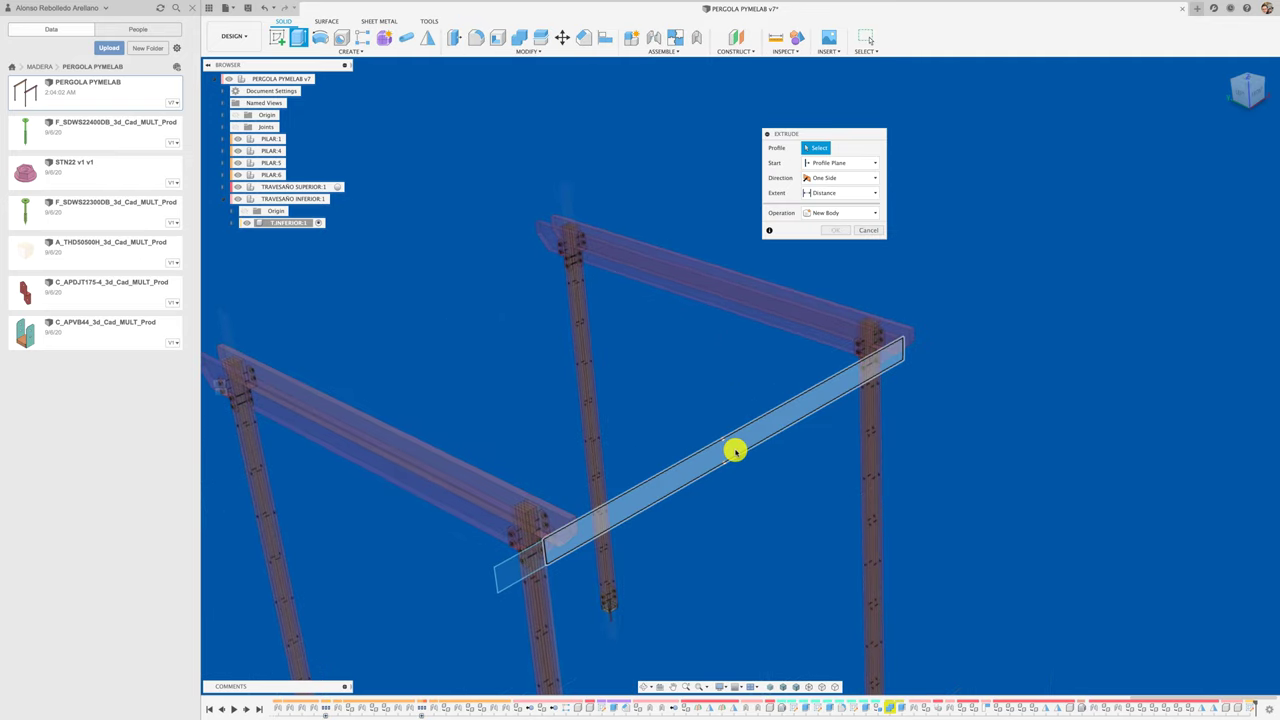
click(734, 450)
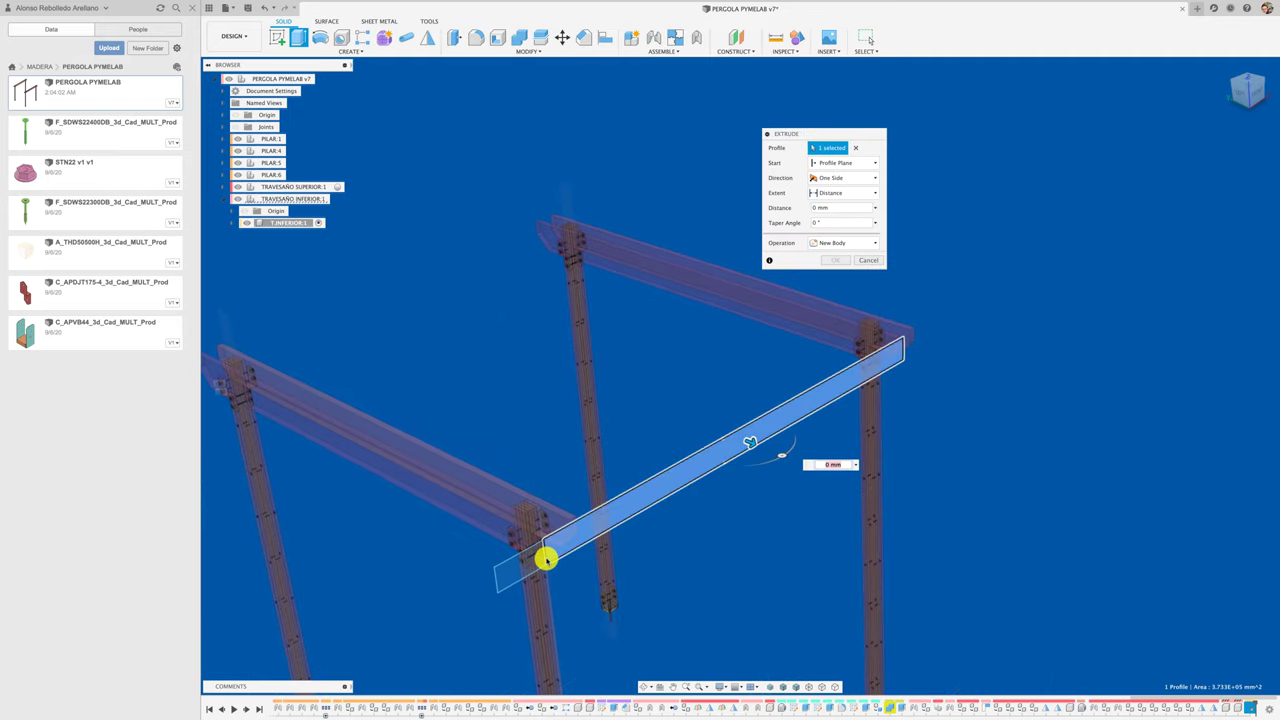
click(535, 564)
drag(531, 564, 585, 587)
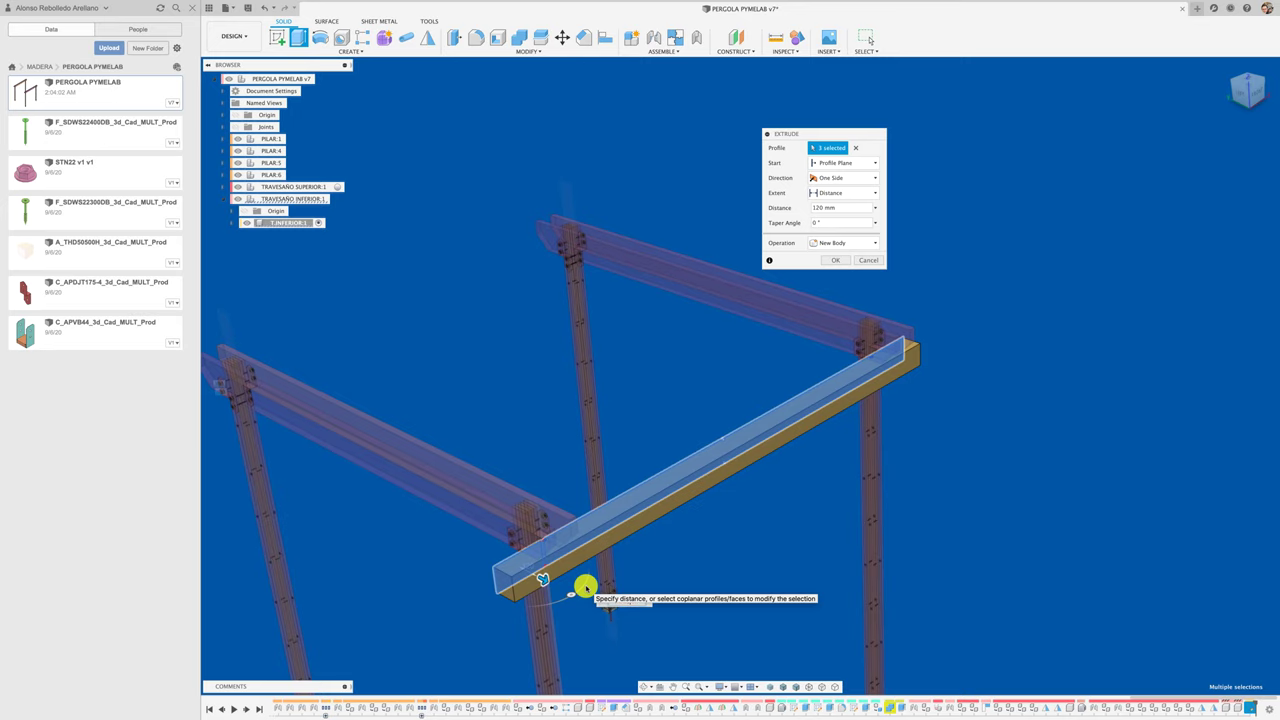
text(41)
key(Return)
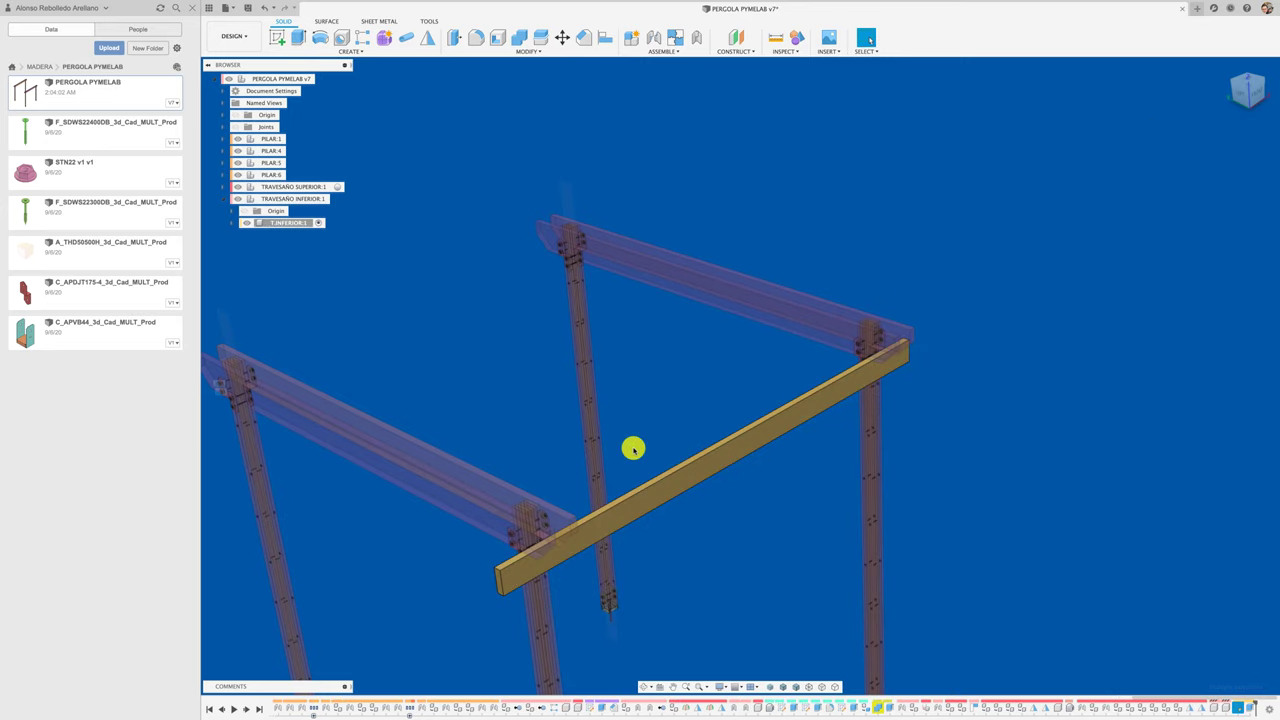
scroll(628, 442, up, 5)
Step: Chamfer both bottom end edges of the lower beam by 90 mm
mouse_move(628, 433)
shift+middle_down()
mouse_move(634, 400)
mouse_move(520, 117)
mouse_move(577, 52)
shift+middle_up()
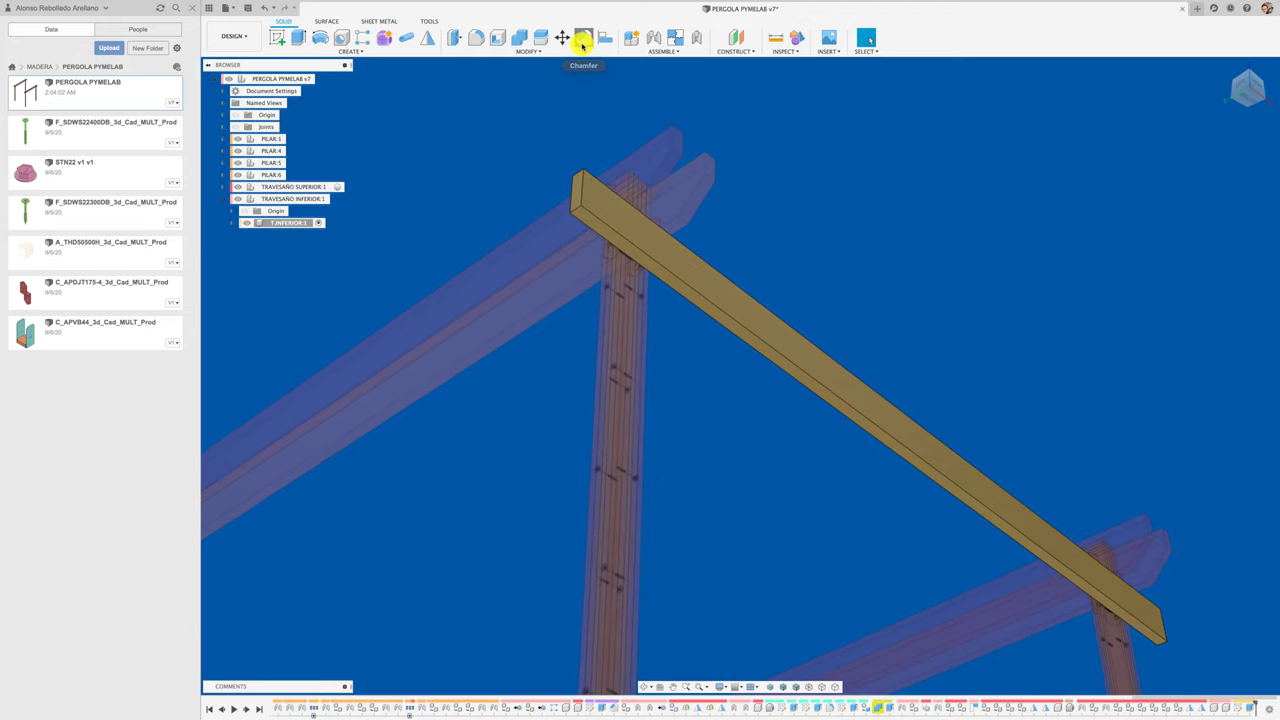
click(583, 42)
click(592, 222)
mouse_move(611, 237)
shift+middle_down()
mouse_move(763, 343)
mouse_move(926, 307)
mouse_move(931, 349)
mouse_move(997, 417)
mouse_move(1062, 432)
shift+middle_up()
click(1066, 434)
drag(1058, 432, 1024, 389)
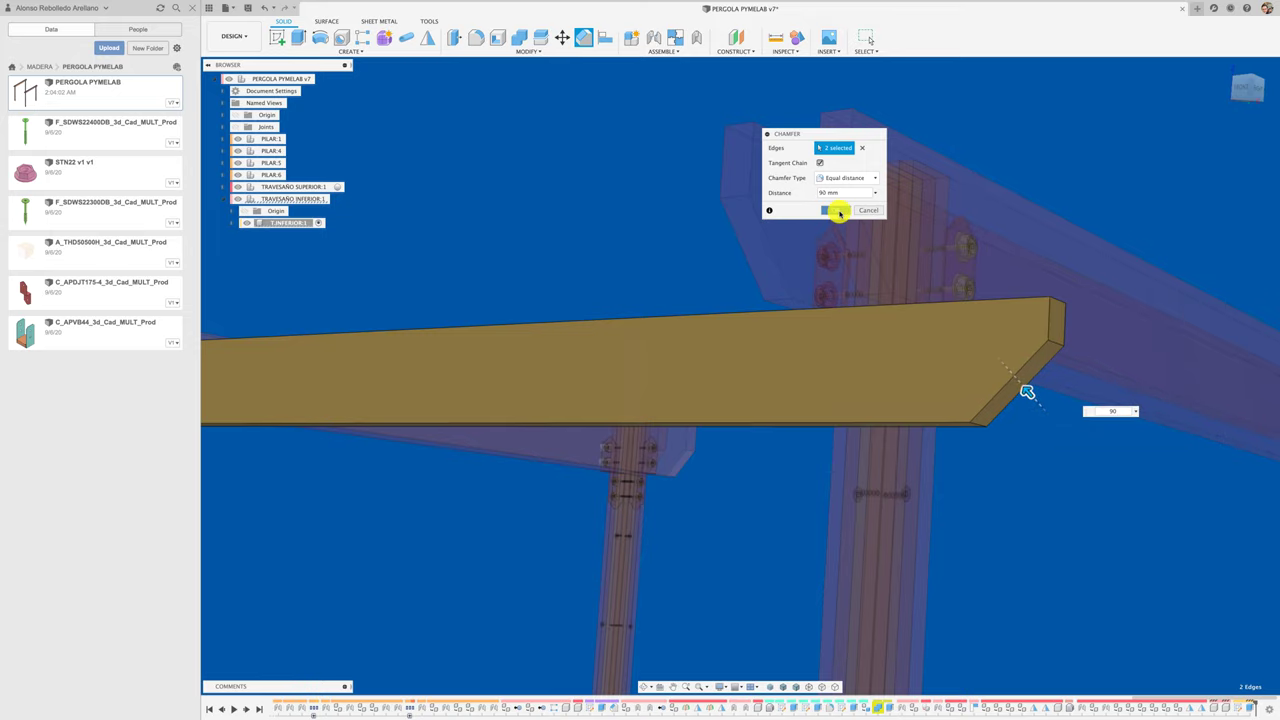
key(Return)
shift+middle_drag(686, 271, 509, 252)
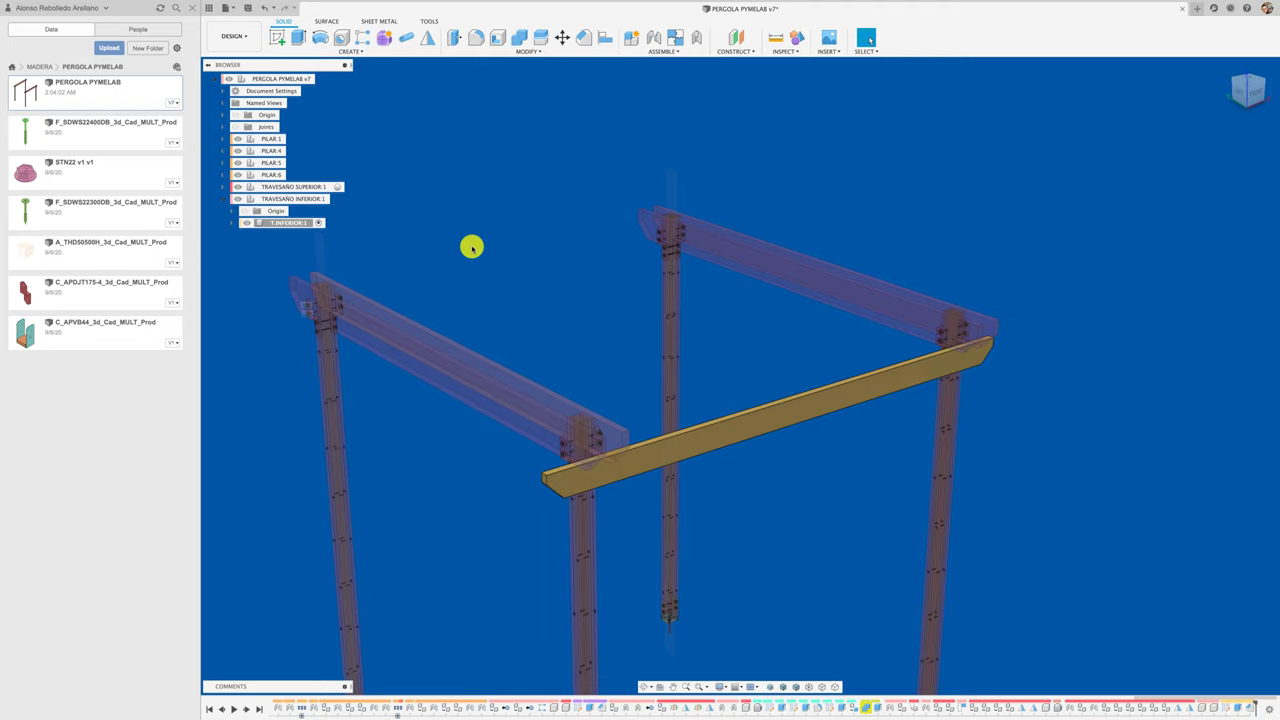
Step: Create a midplane between two opposite pillar faces 90 mm apart
mouse_move(473, 257)
shift+middle_down()
mouse_move(503, 291)
mouse_move(757, 347)
mouse_move(789, 366)
mouse_move(800, 406)
mouse_move(780, 423)
shift+middle_up()
mouse_move(686, 408)
shift+middle_down()
mouse_move(711, 360)
mouse_move(614, 417)
mouse_move(766, 460)
mouse_move(543, 421)
shift+middle_up()
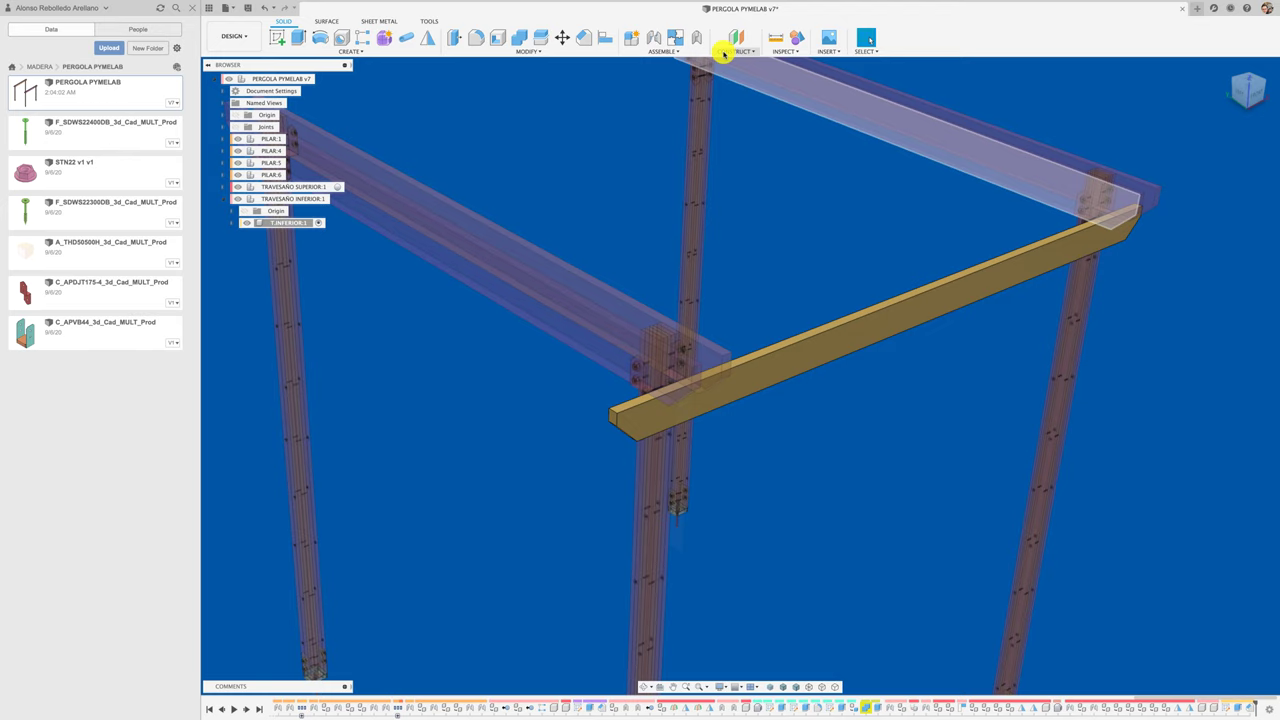
click(723, 53)
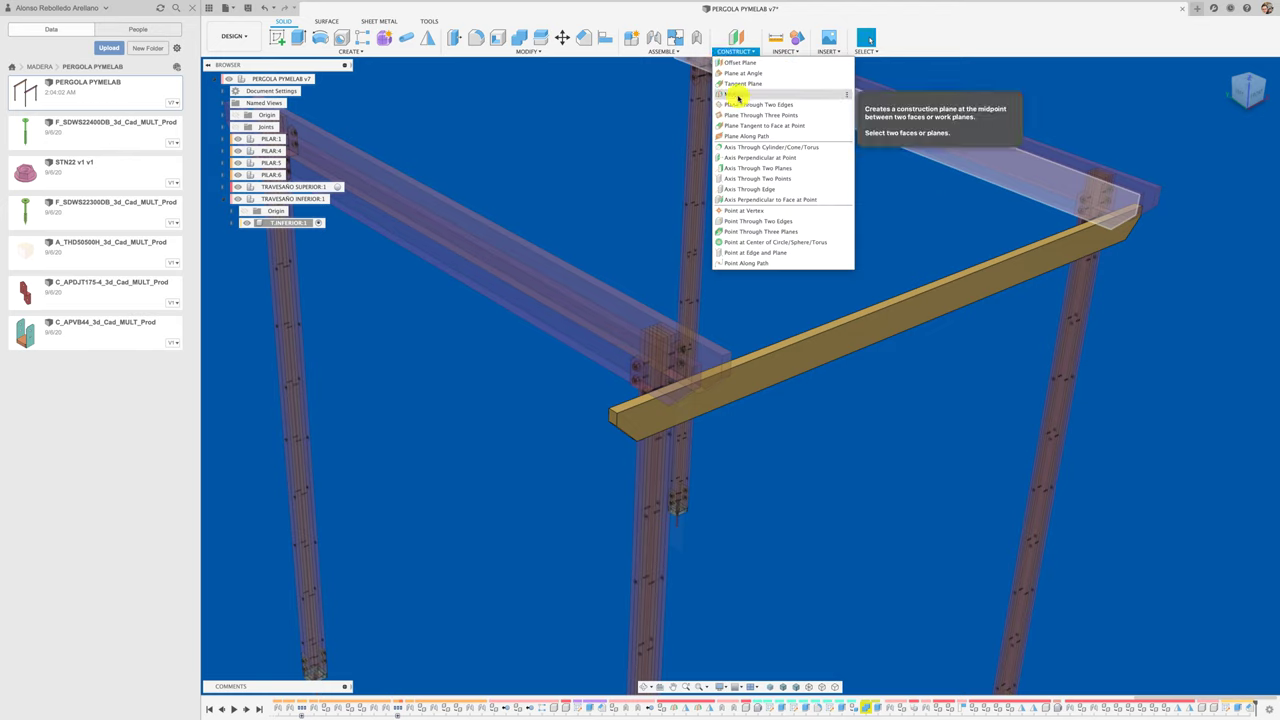
click(737, 95)
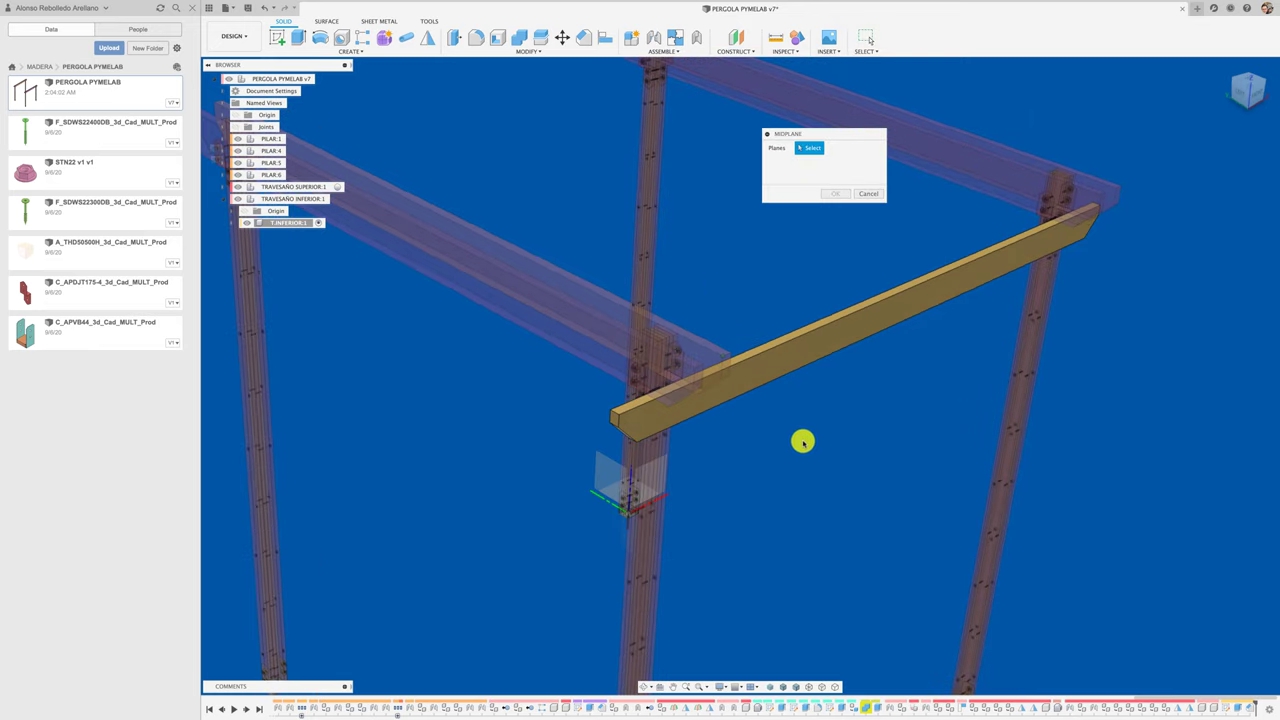
mouse_move(737, 463)
shift+middle_down()
mouse_move(795, 422)
mouse_move(816, 462)
mouse_move(880, 480)
shift+middle_up()
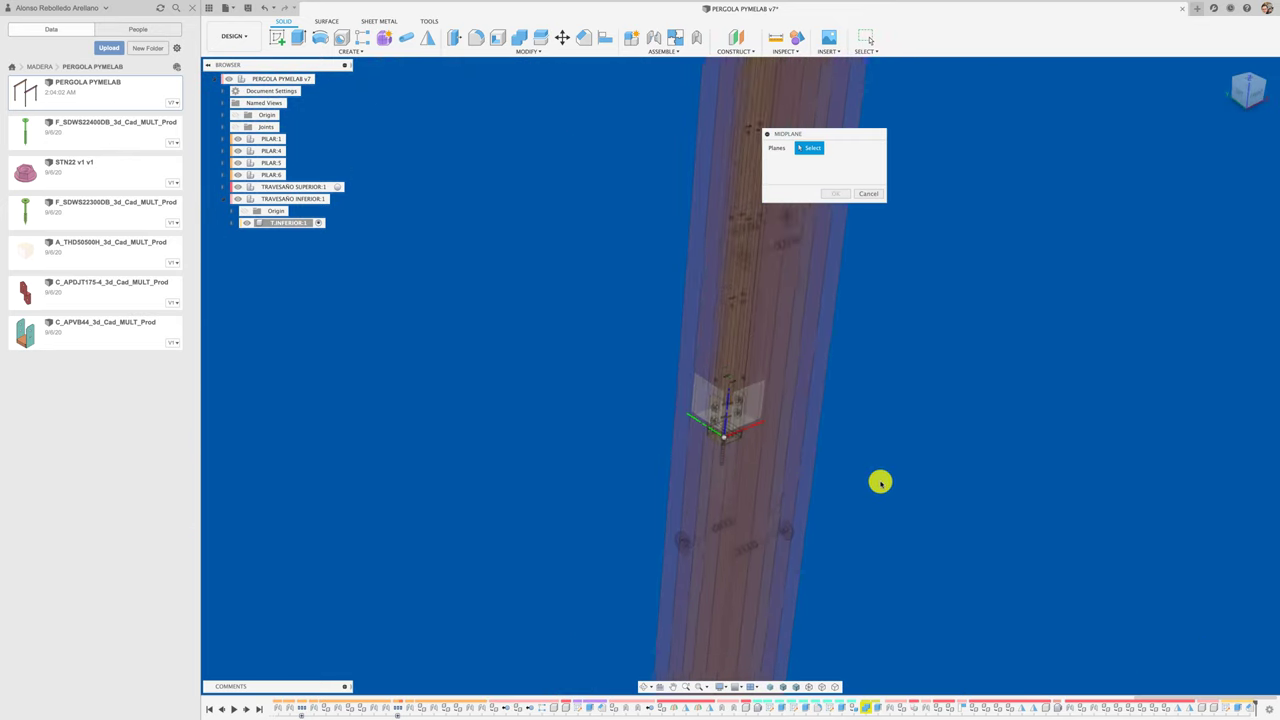
click(760, 489)
mouse_move(768, 489)
shift+middle_down()
mouse_move(797, 489)
mouse_move(642, 503)
shift+middle_up()
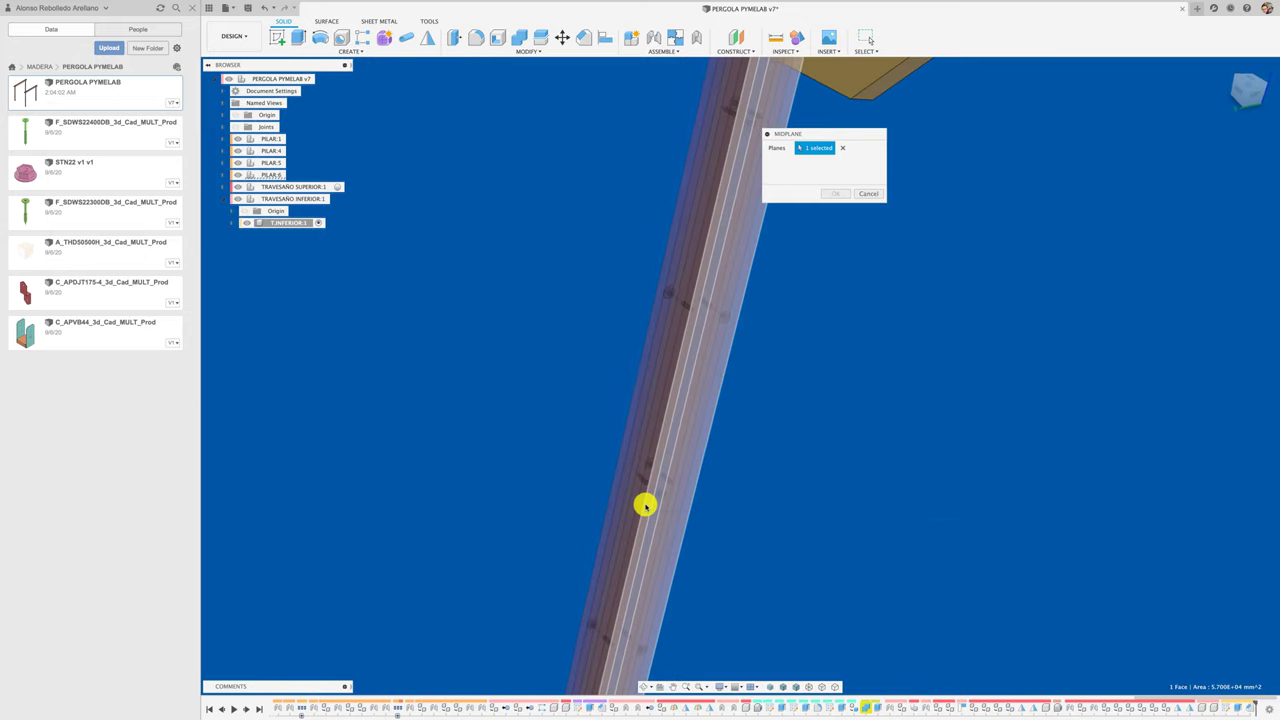
click(640, 503)
scroll(700, 450, down, 5)
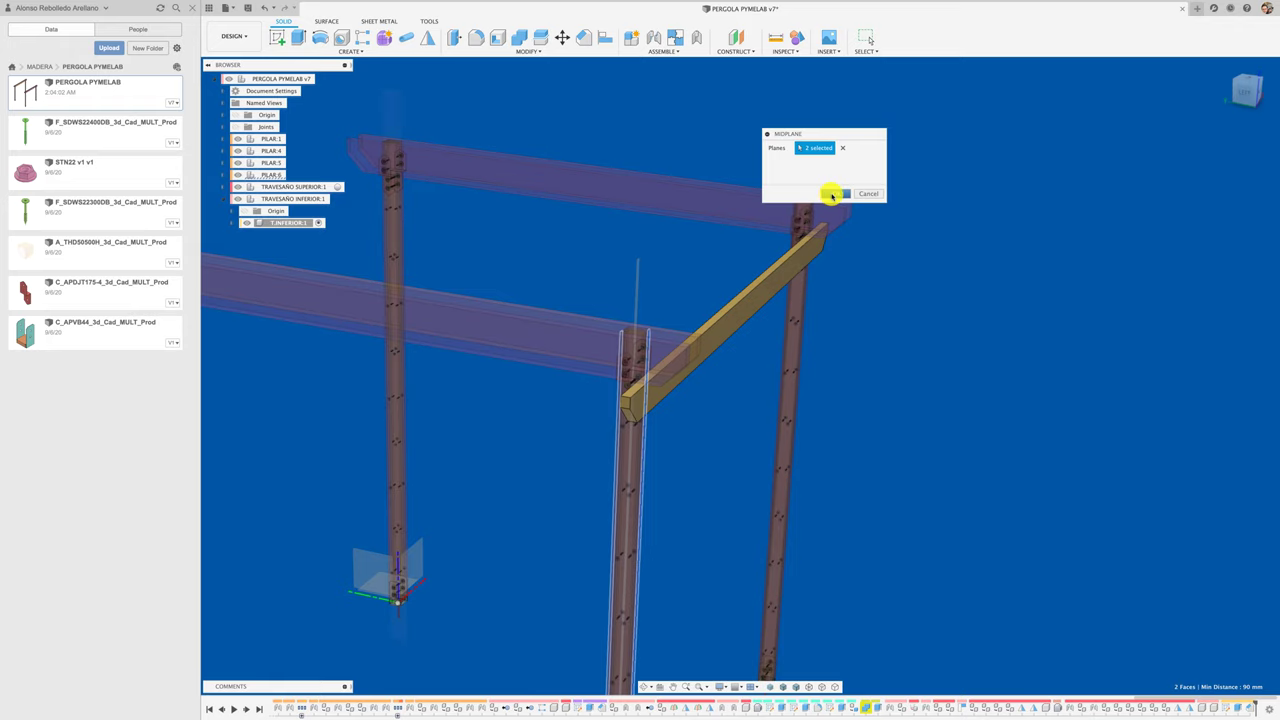
click(832, 194)
shift+middle_drag(700, 268, 680, 274)
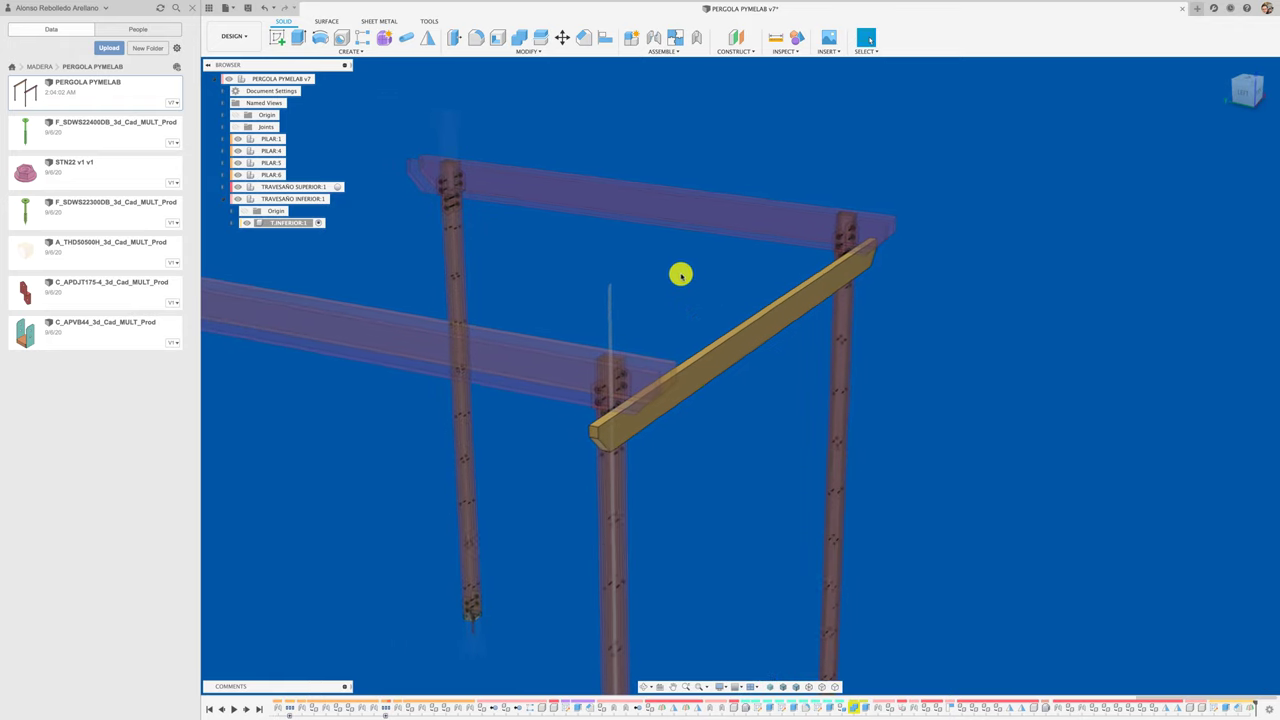
Step: Mirror the T.INFERIOR component across the midplane as T.INFERIOR(Mirror):1
click(427, 42)
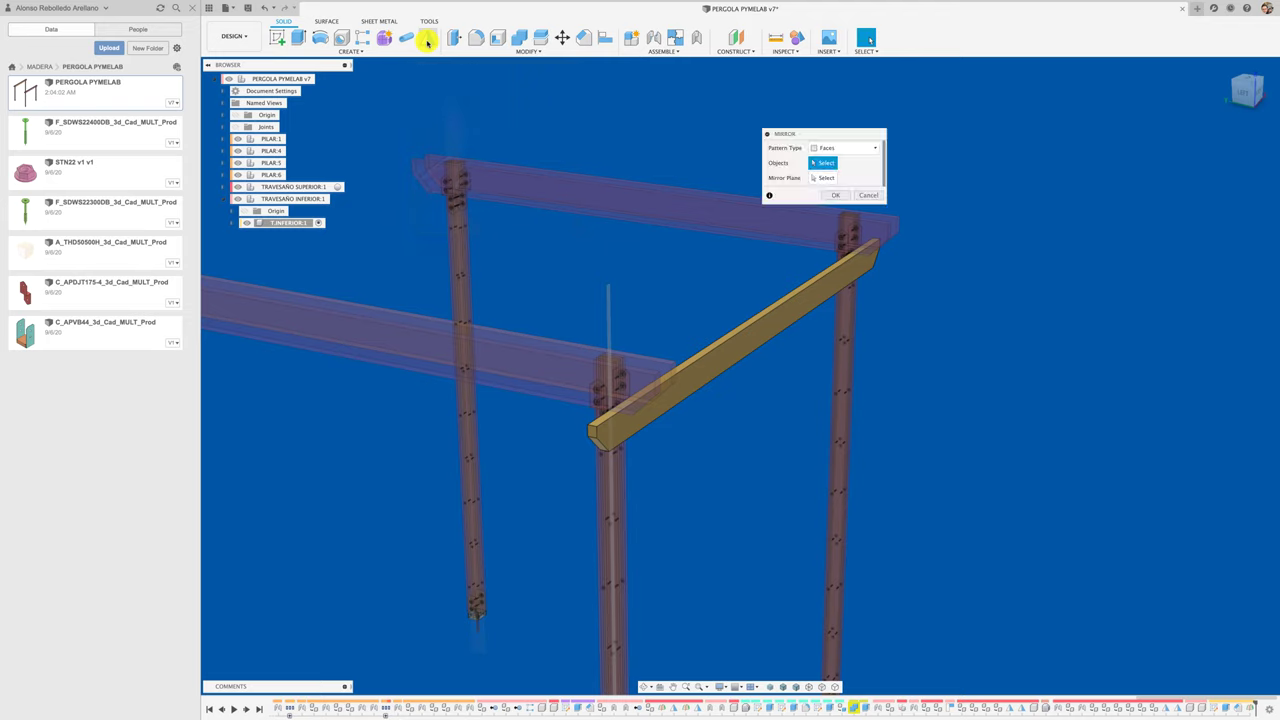
click(829, 151)
click(834, 191)
click(814, 278)
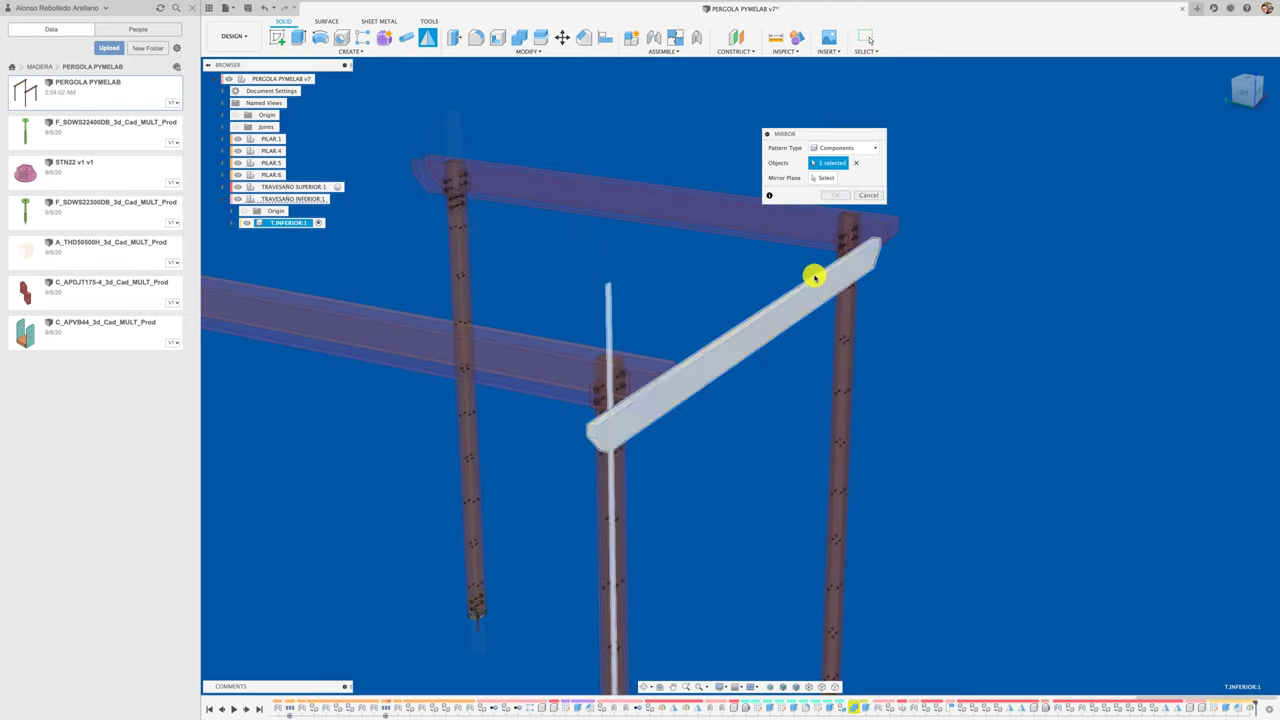
click(826, 177)
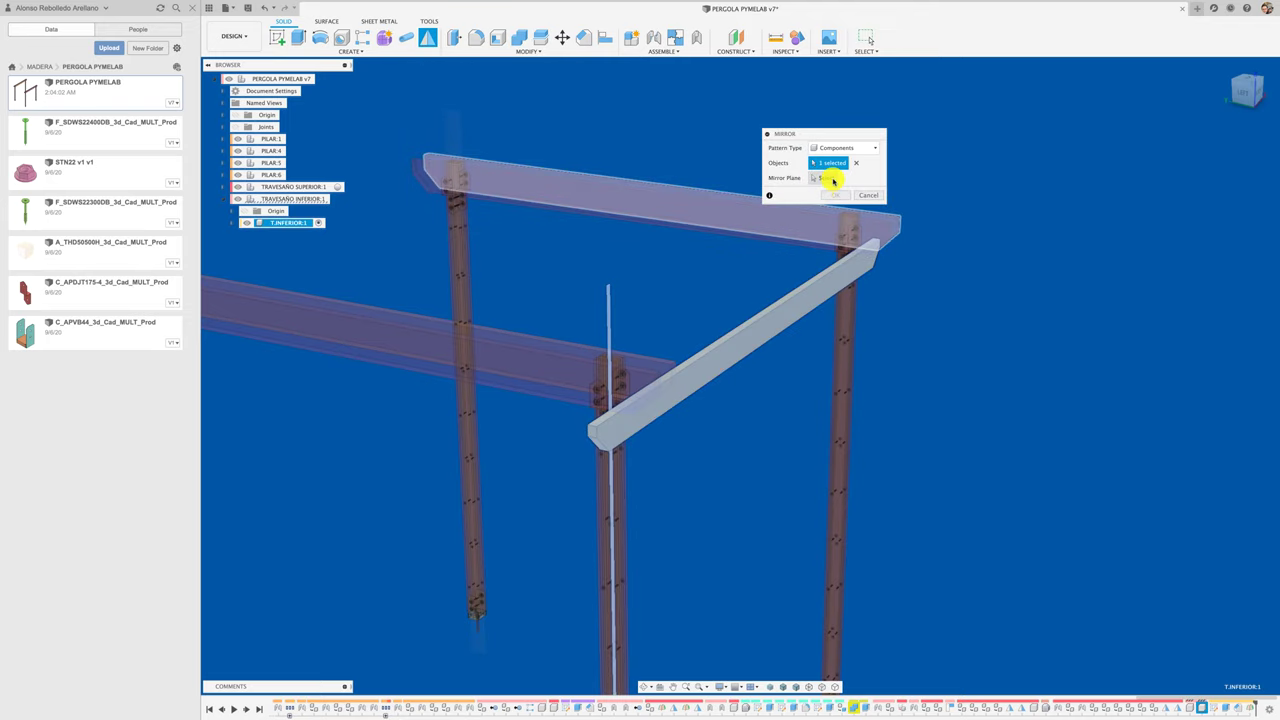
click(608, 302)
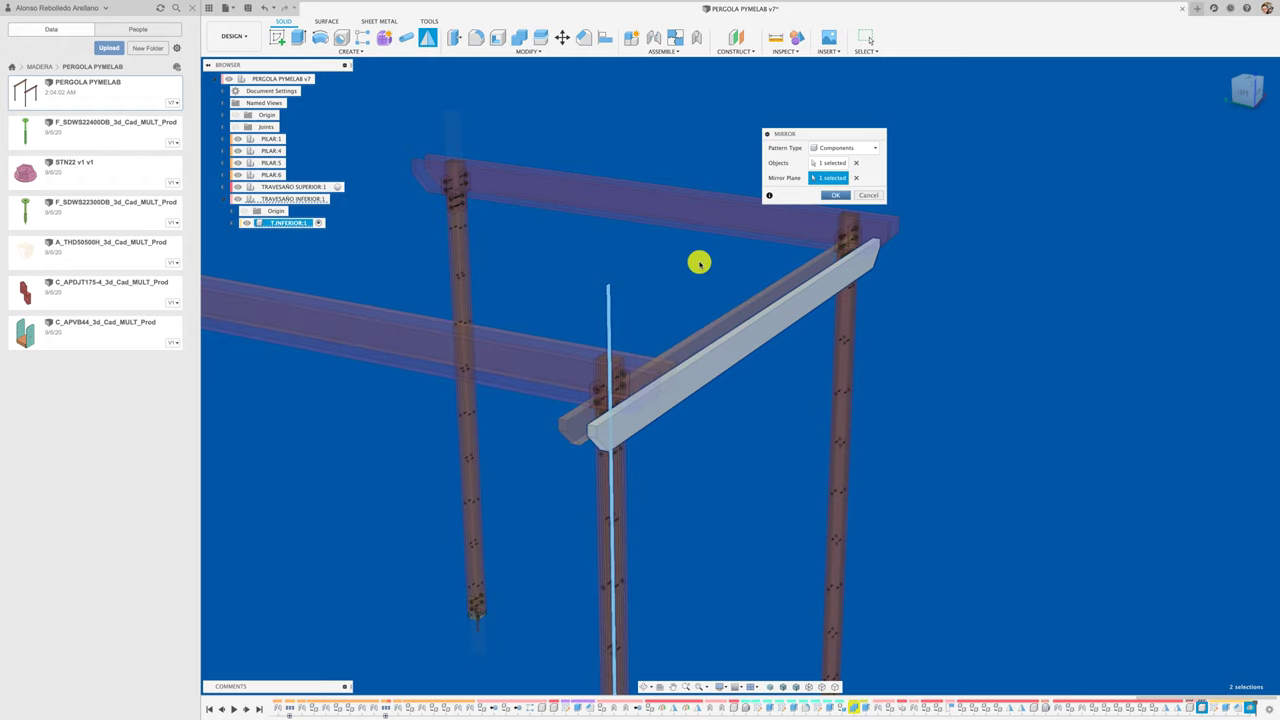
click(835, 195)
shift+middle_drag(660, 291, 400, 280)
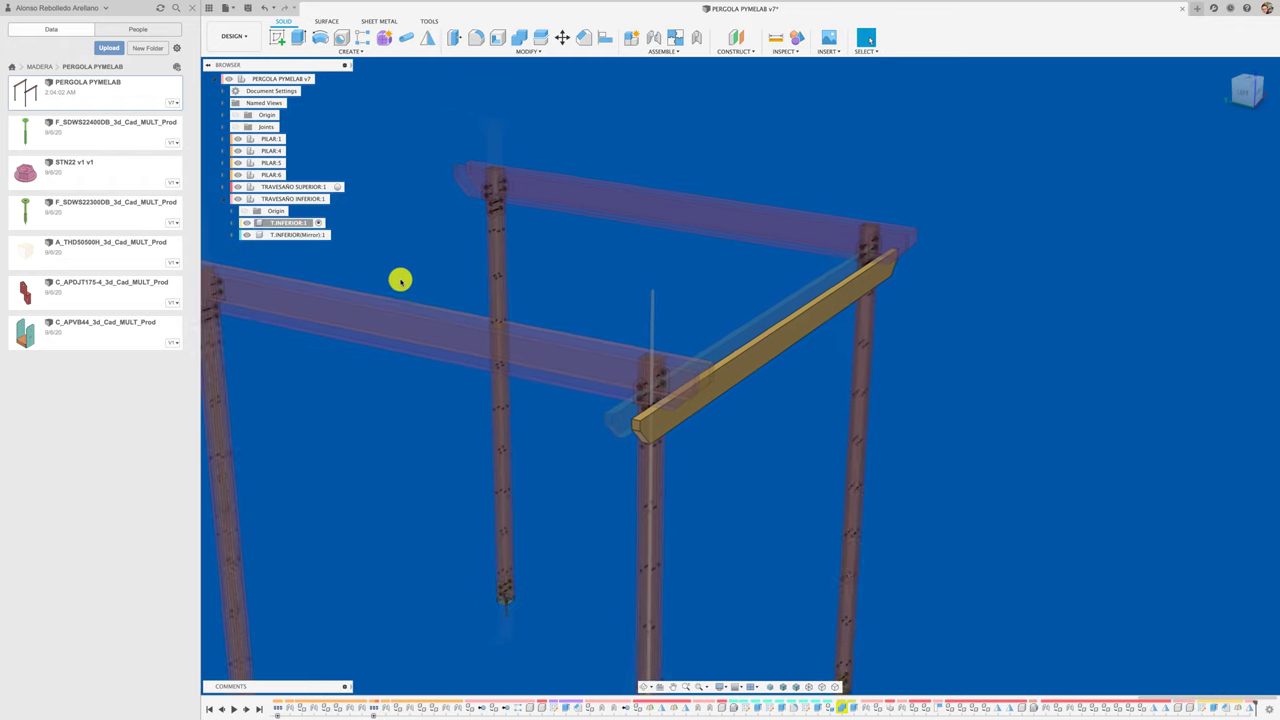
Step: Try selecting the upper and lower crossbeam groups, then make the whole pergola active
click(311, 187)
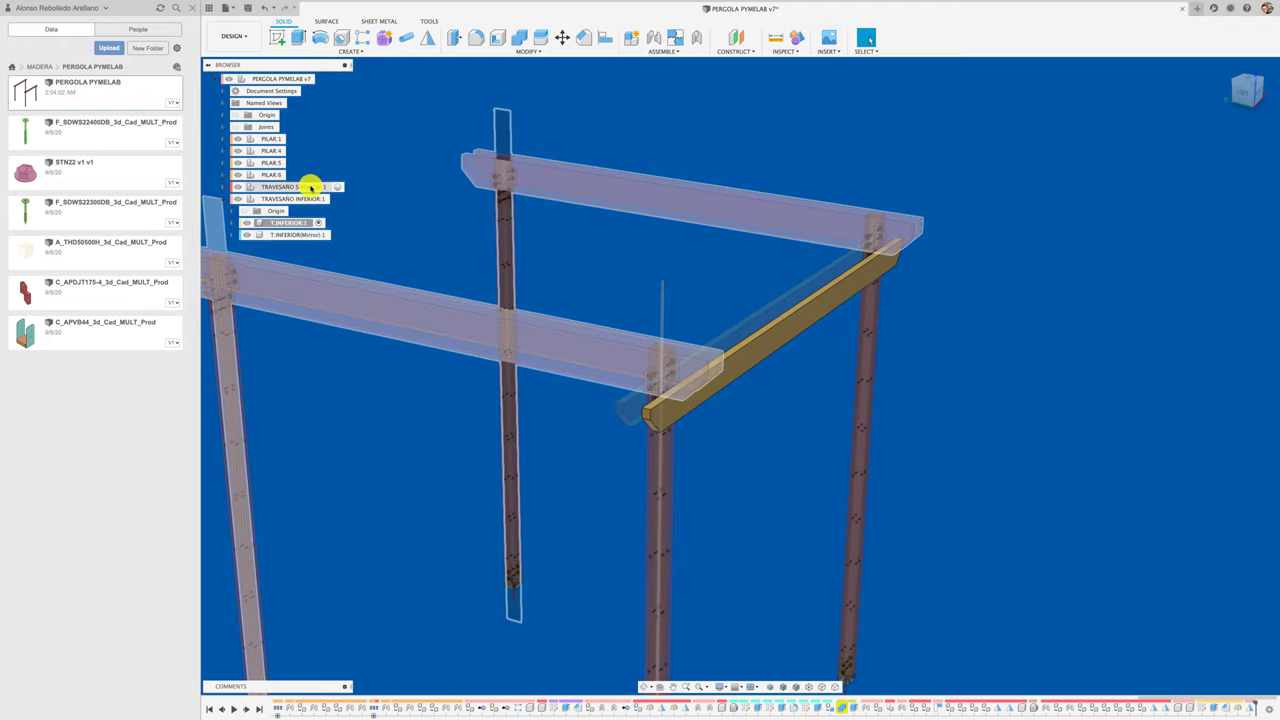
click(300, 198)
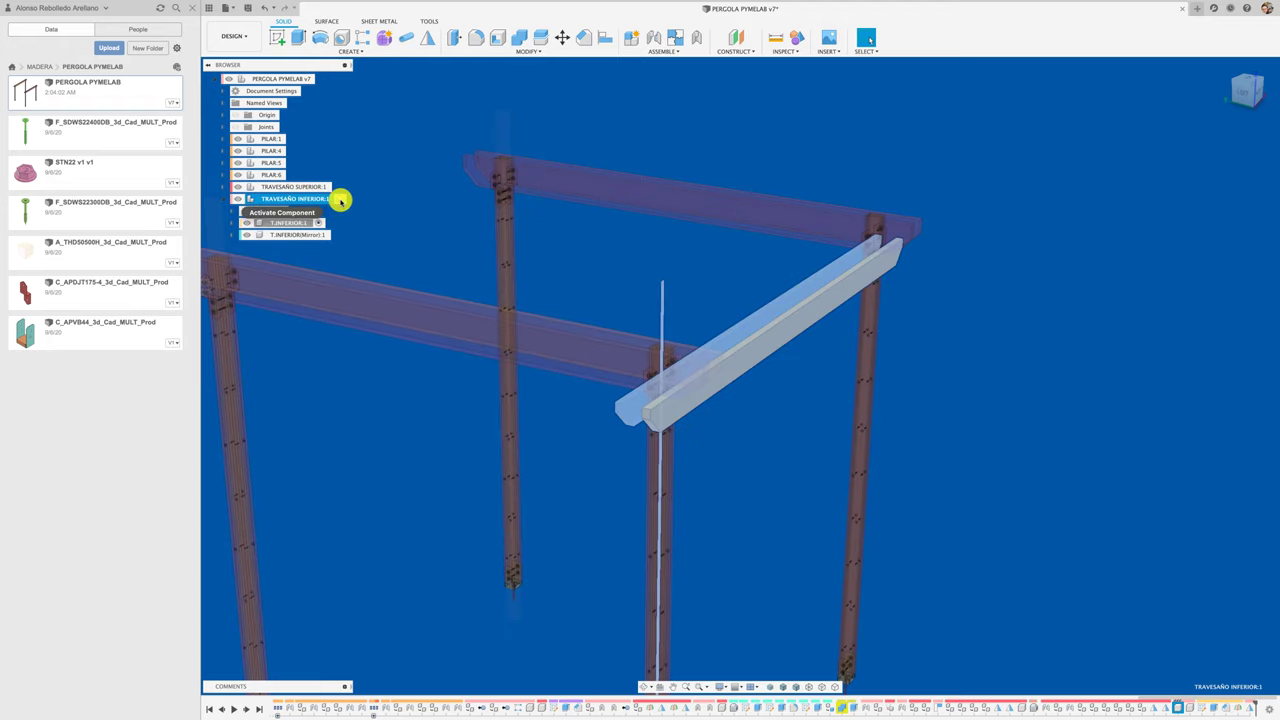
click(406, 240)
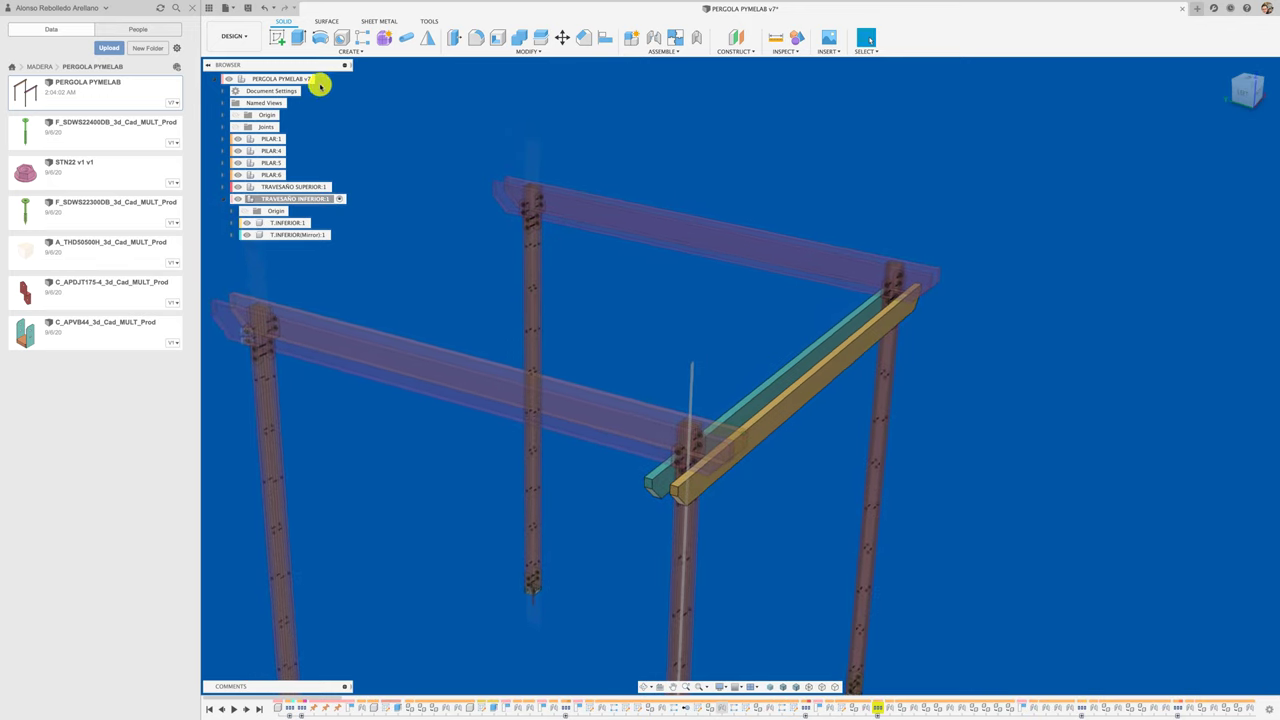
click(319, 80)
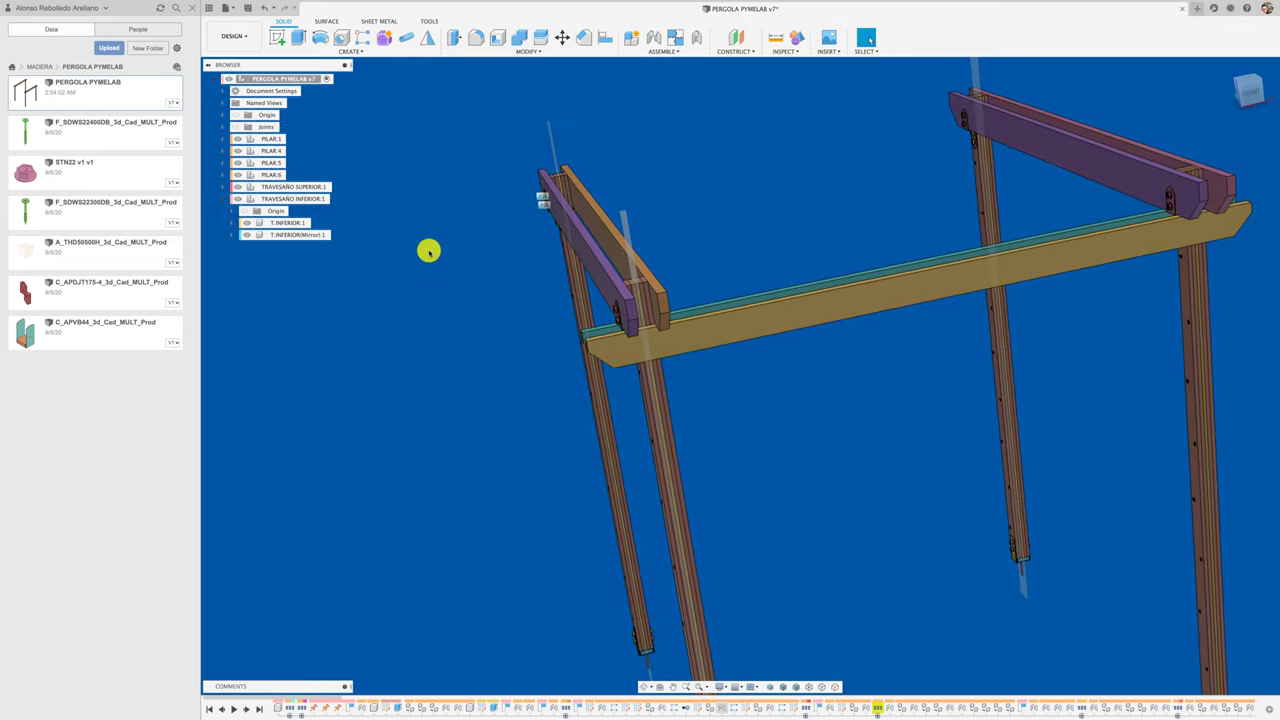
Step: Activate TRAVESAÑO INFERIOR:1 and select T.INFERIOR:1 together with T.INFERIOR(Mirror):1
click(339, 198)
click(477, 183)
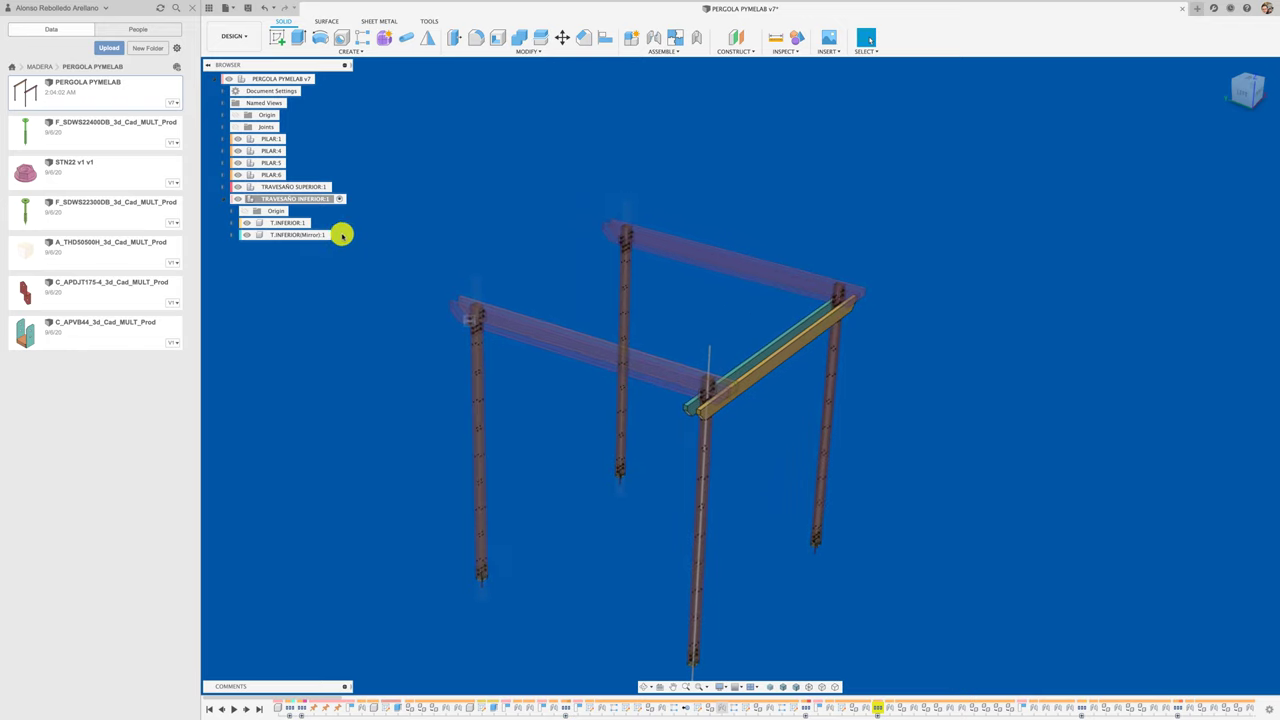
click(299, 224)
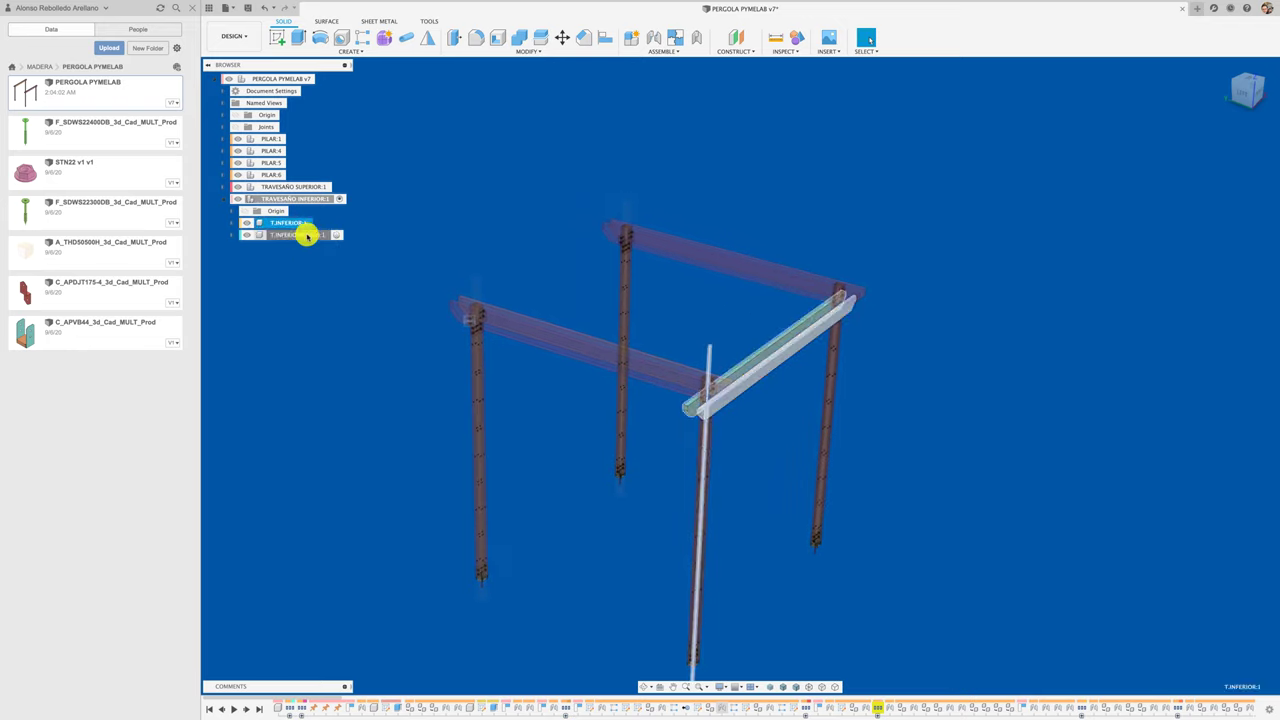
shift+click(307, 235)
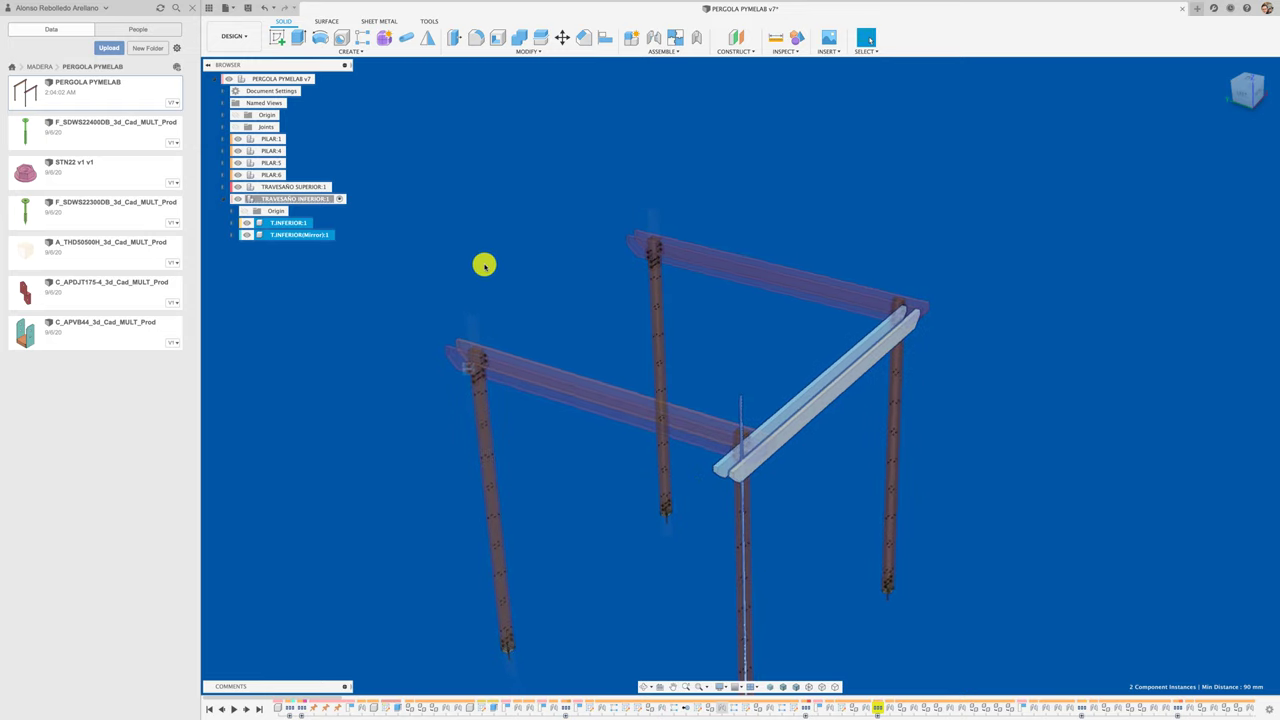
Step: Paste the two lower beams and move the copies 2500 mm in Y onto the opposite pillars
key(ctrl+v)
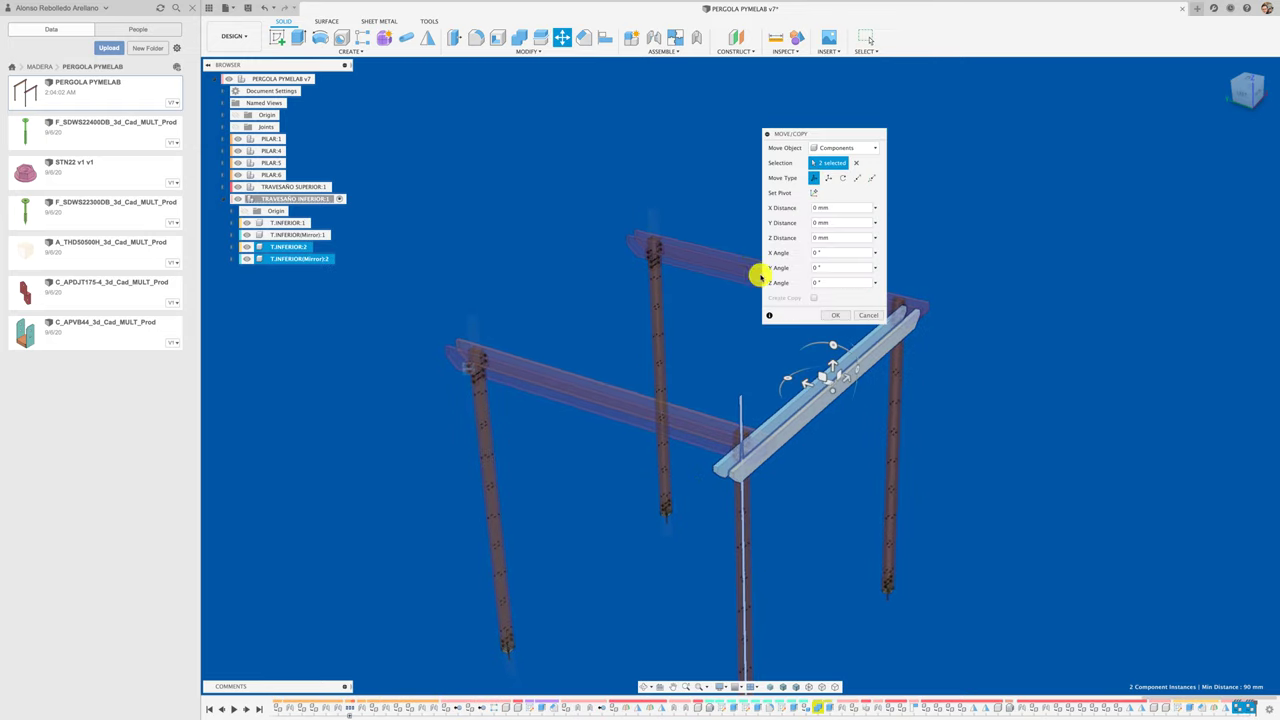
drag(806, 383, 557, 291)
text(2)
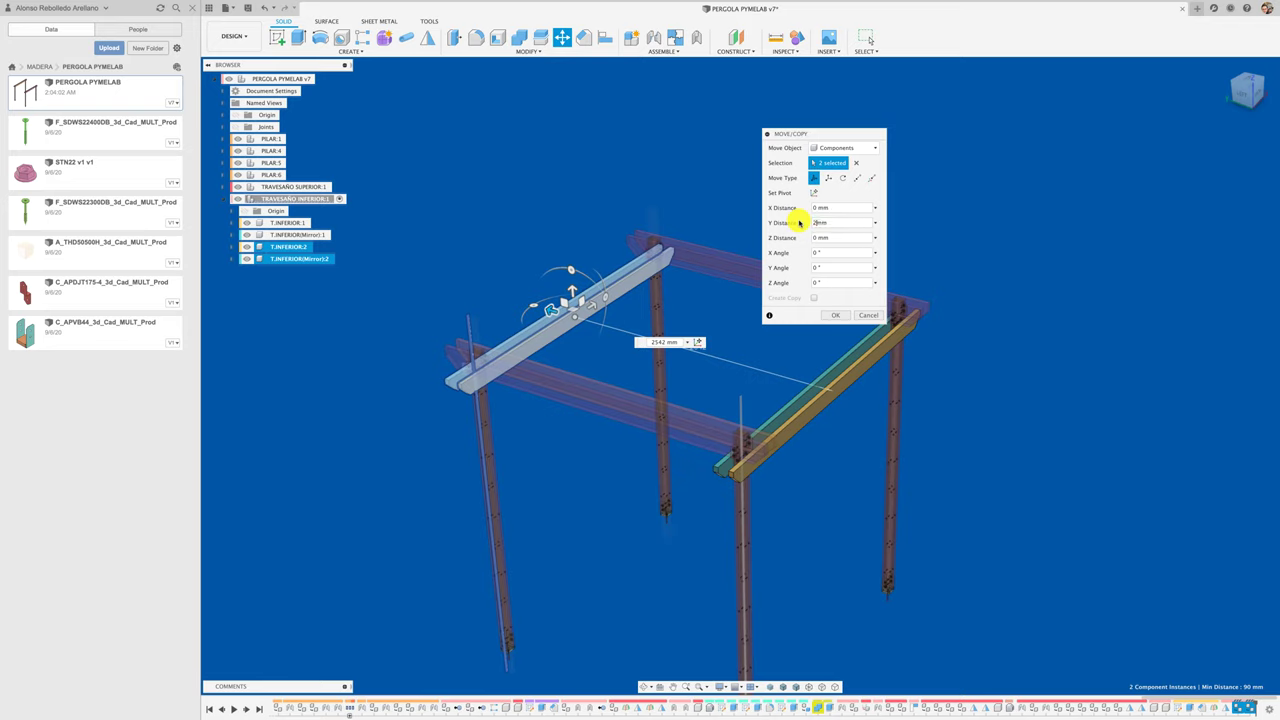
text(500)
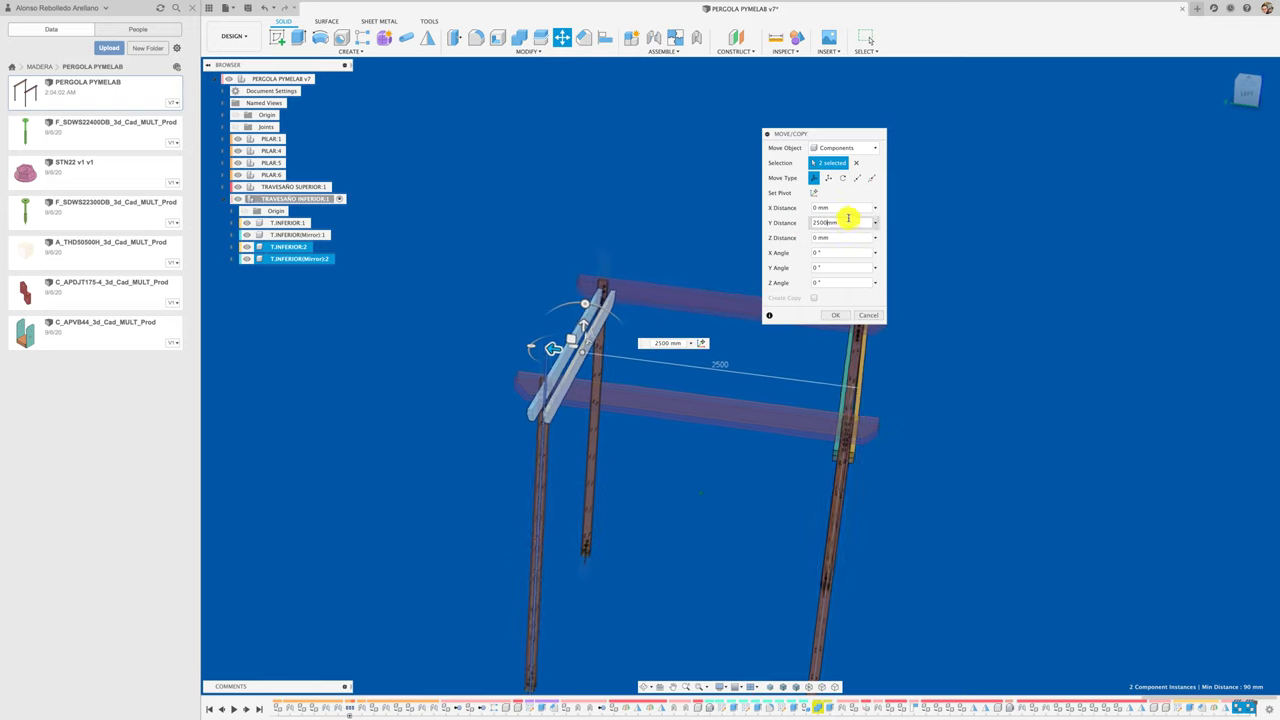
click(830, 315)
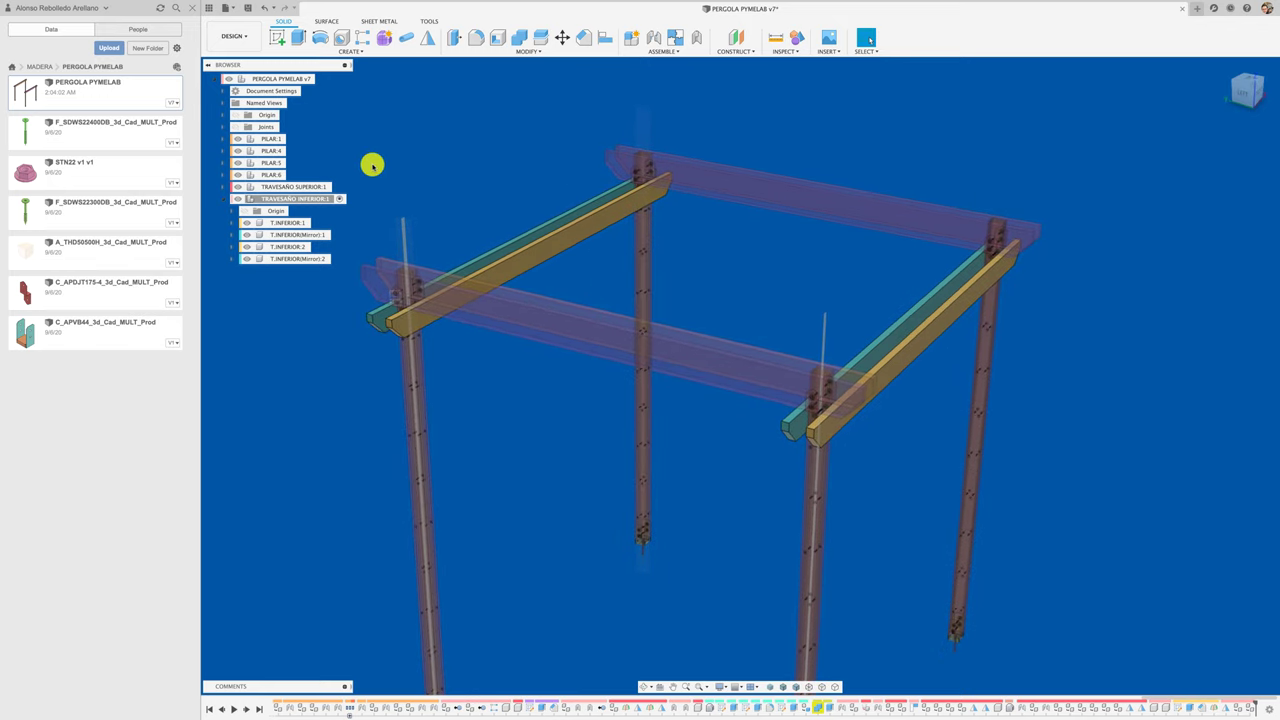
Step: Hide PILAR:1–5 and TRAVESAÑO SUPERIOR, leaving the lower crossbeams and PILAR:6 visible
click(238, 140)
click(237, 162)
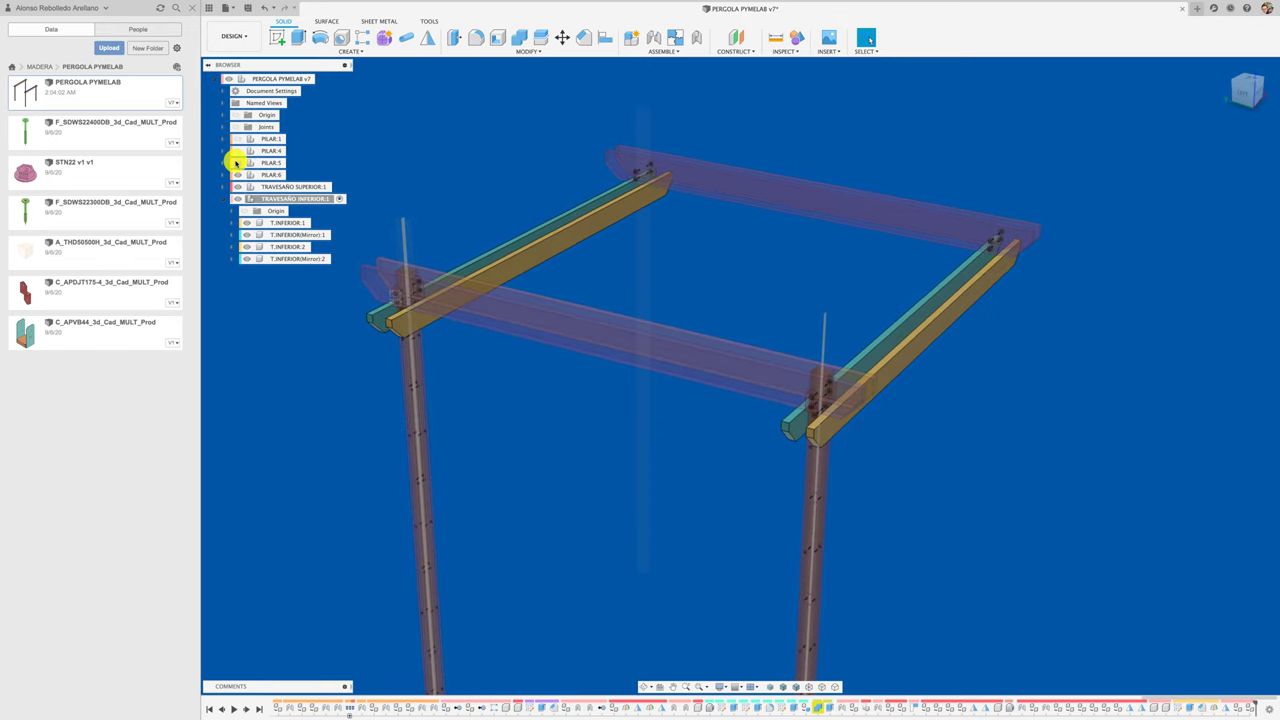
click(236, 175)
click(237, 175)
click(238, 187)
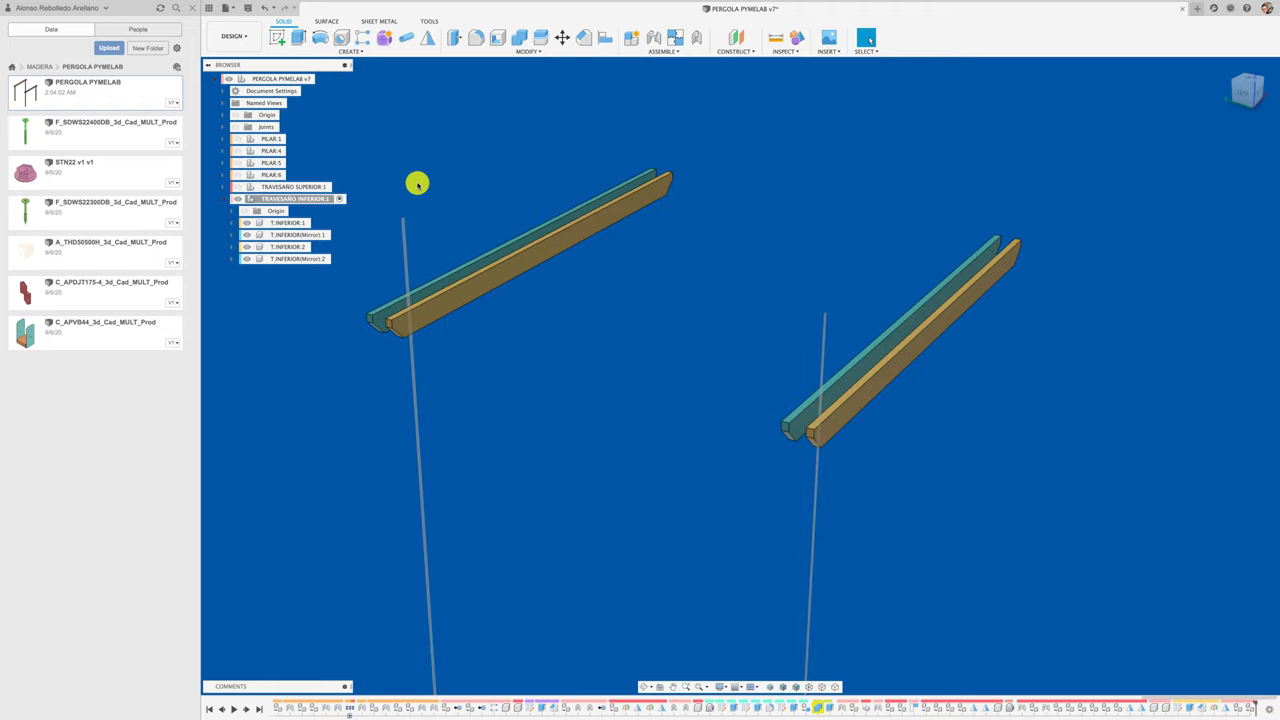
click(241, 187)
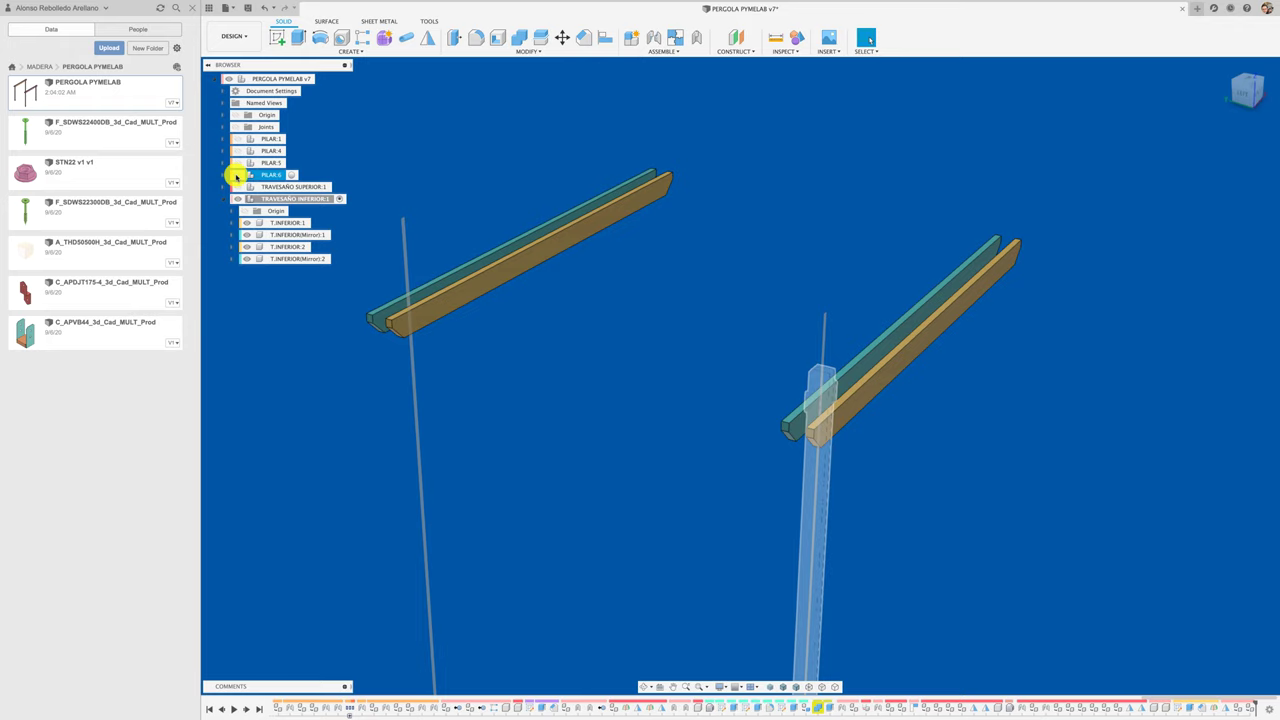
click(237, 175)
shift+middle_drag(660, 271, 660, 271)
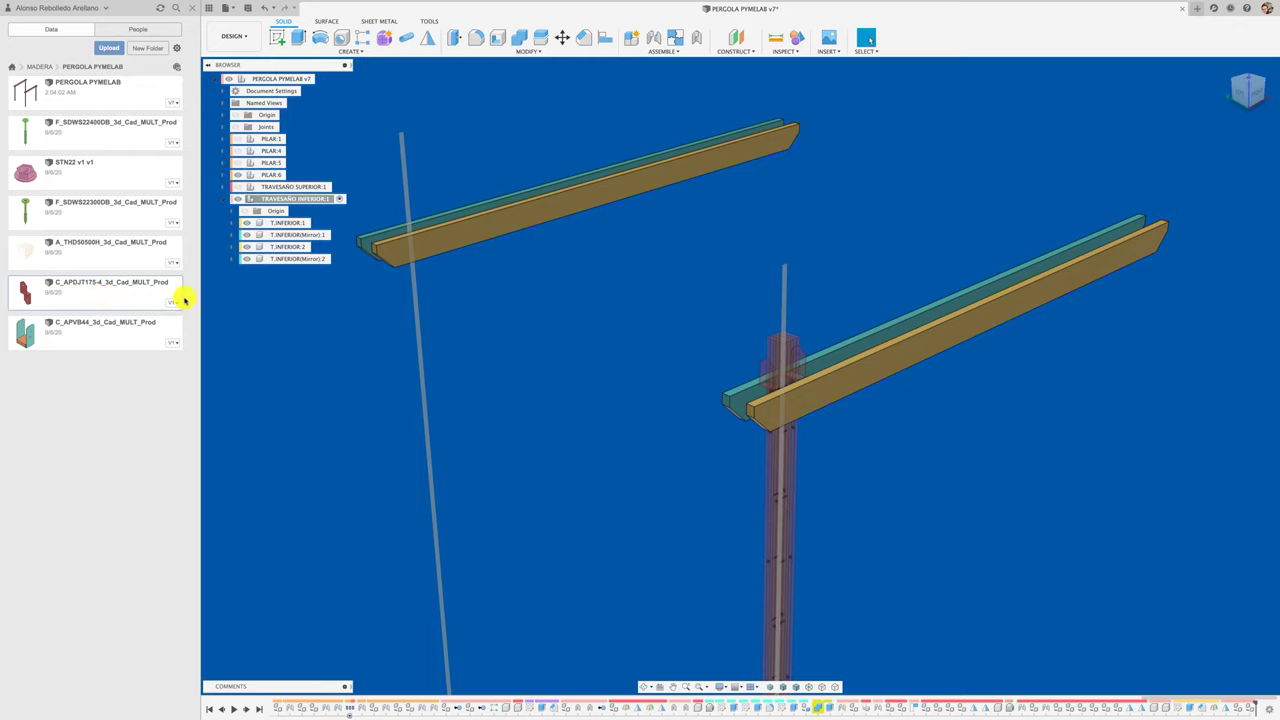
Step: Insert the C_APDJT175-4_3d_Cad_MULT_Prod bracket and raise it to crossbeam height in front view
right_click(142, 296)
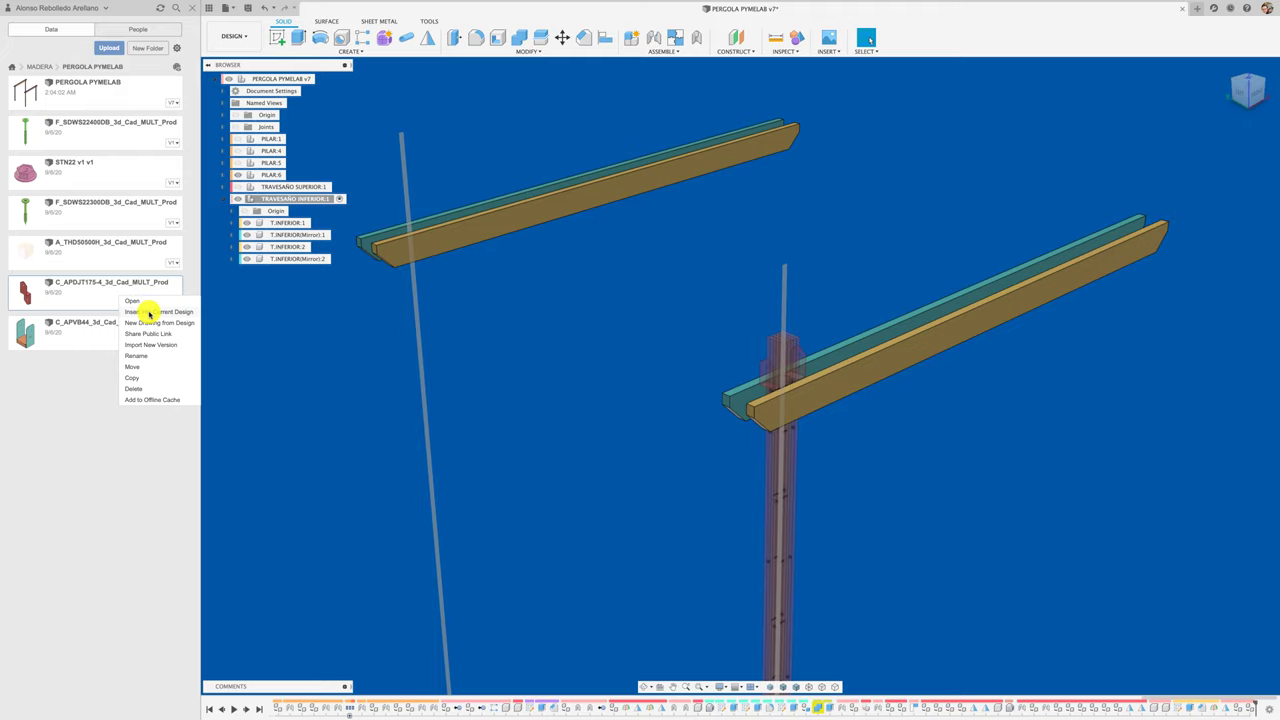
click(149, 312)
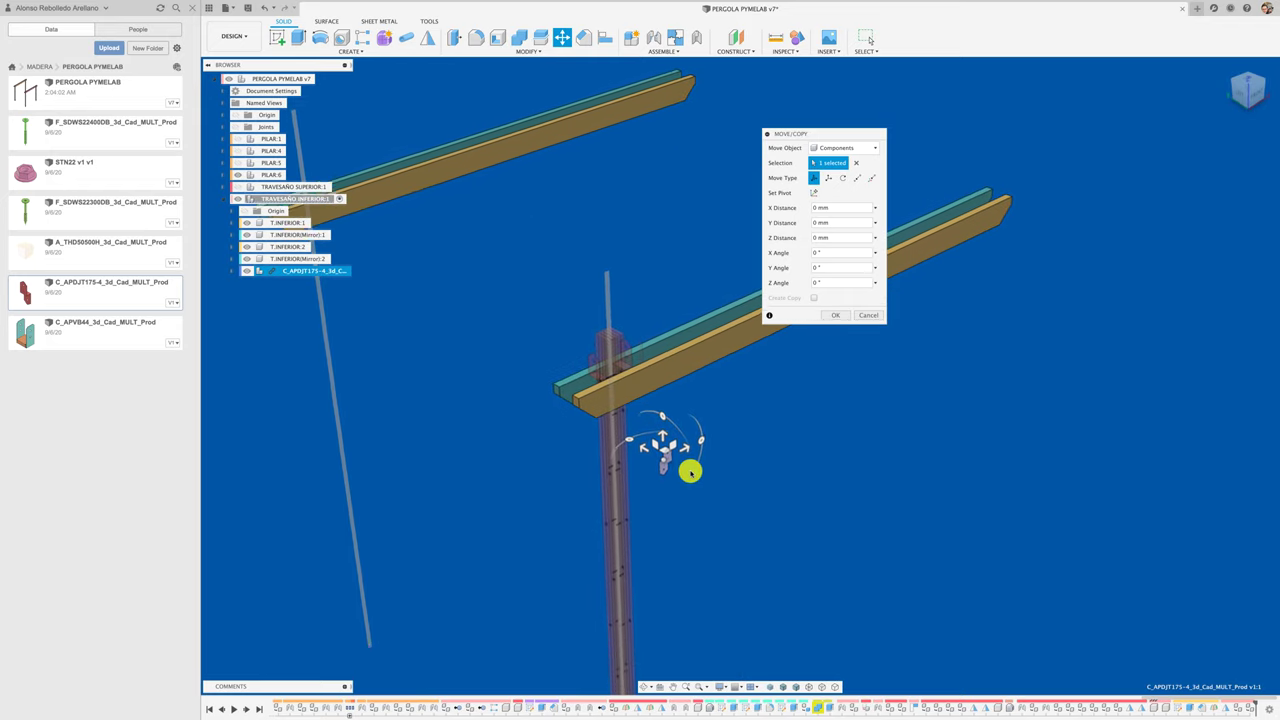
click(1257, 95)
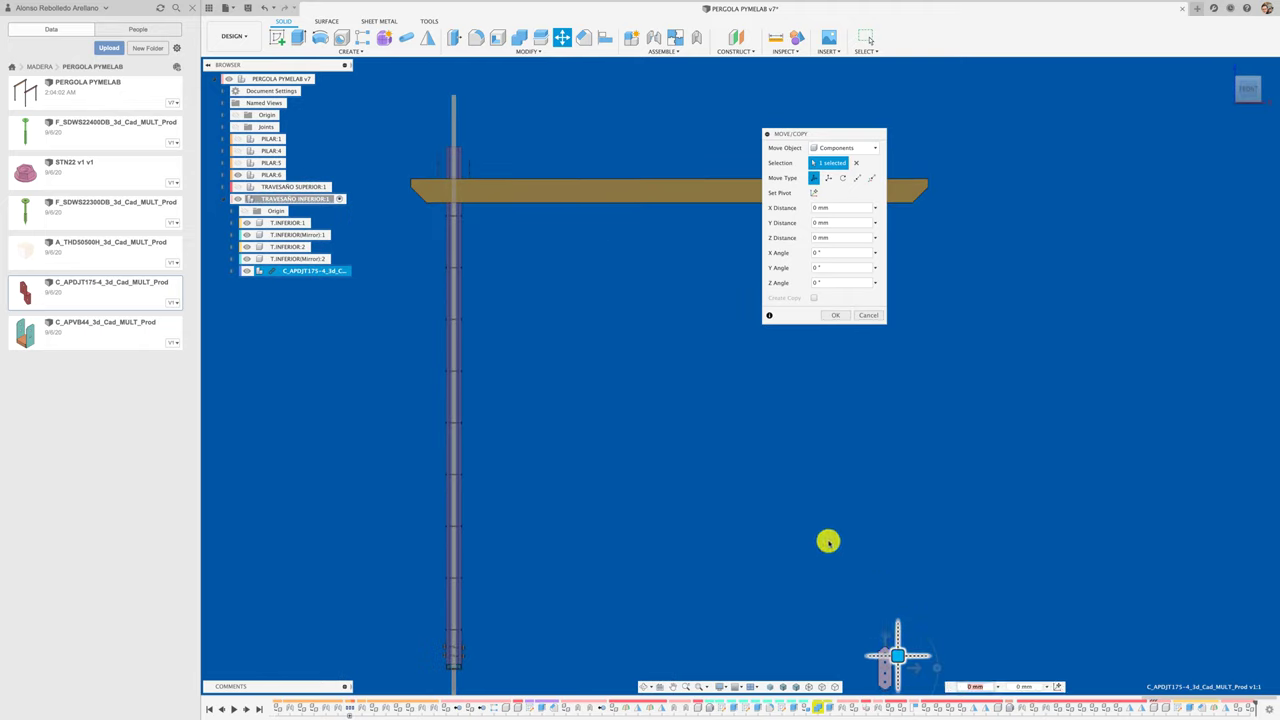
drag(900, 660, 524, 257)
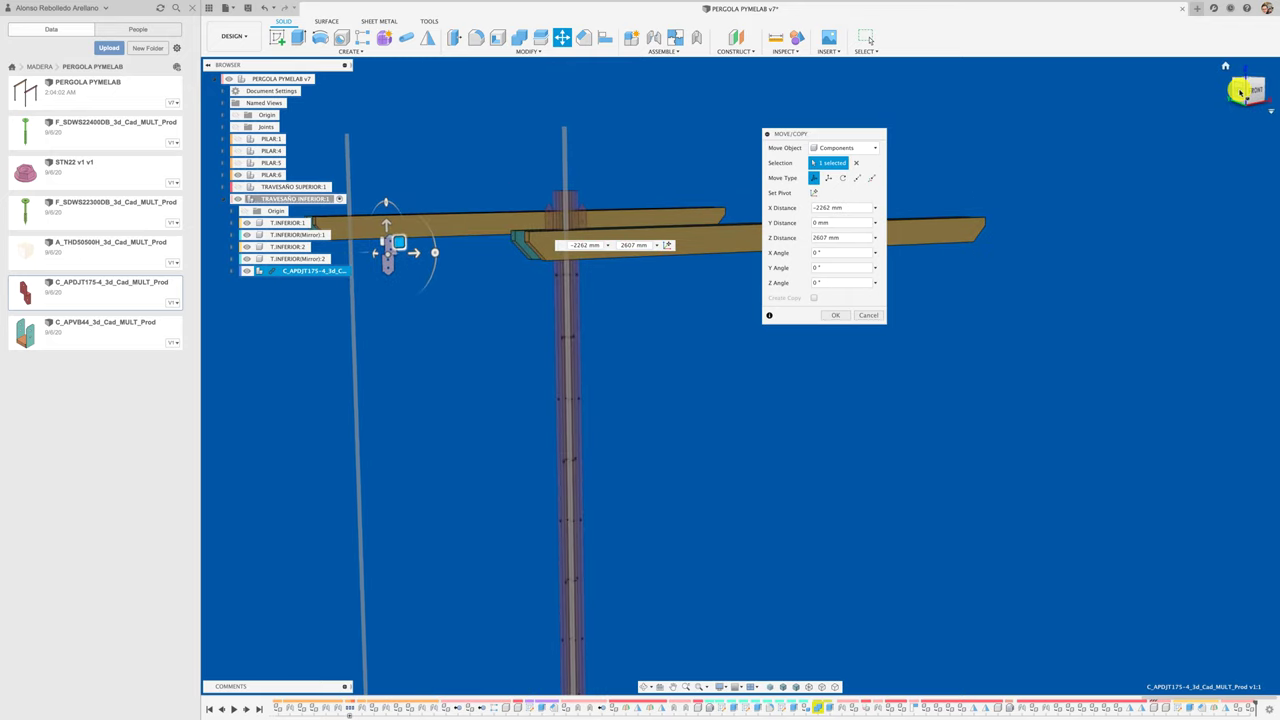
Step: Slide the bracket sideways to the pillar beside the lower crossbeam and confirm its position
drag(1240, 92, 465, 366)
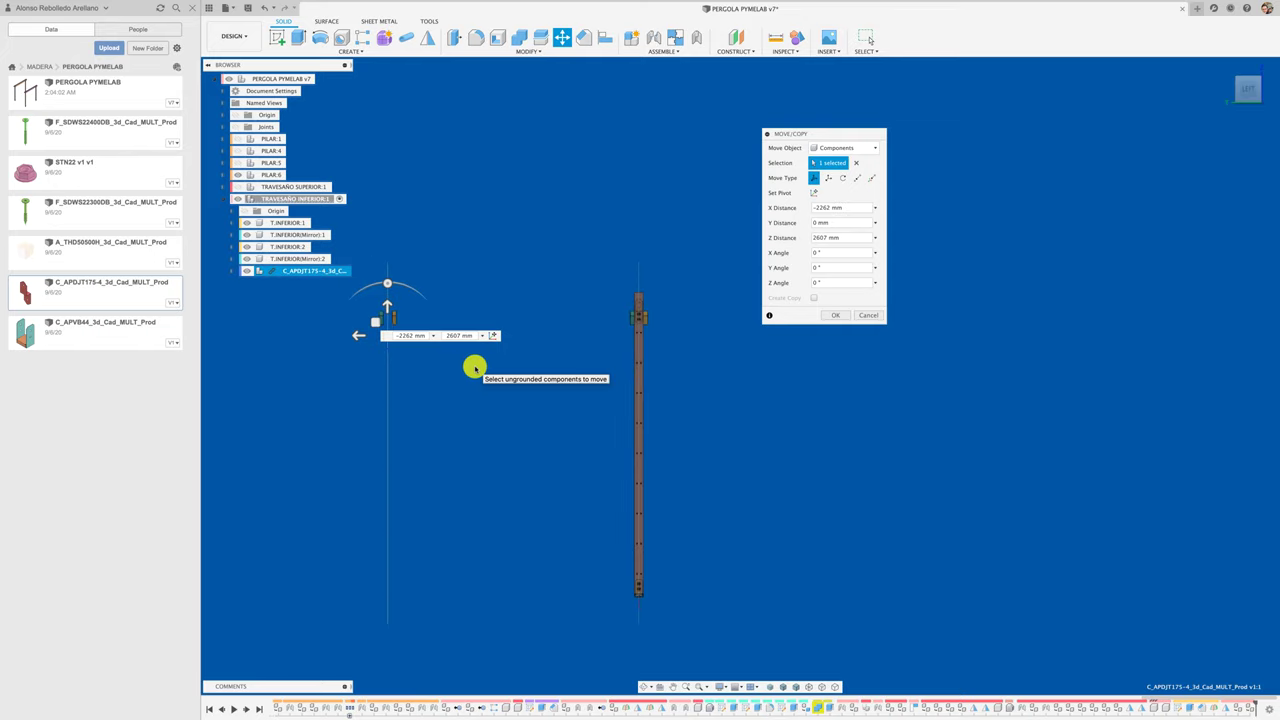
drag(361, 336, 670, 340)
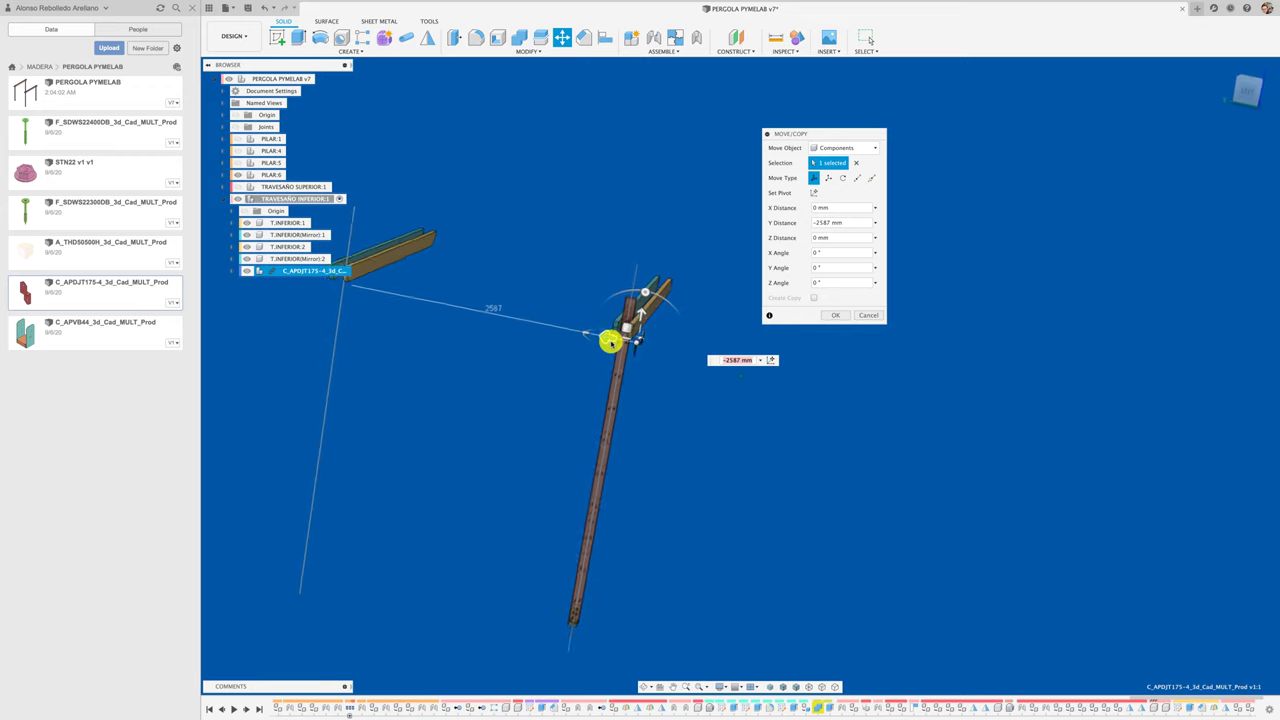
mouse_move(621, 337)
shift+middle_down()
mouse_move(750, 344)
mouse_move(829, 306)
shift+middle_up()
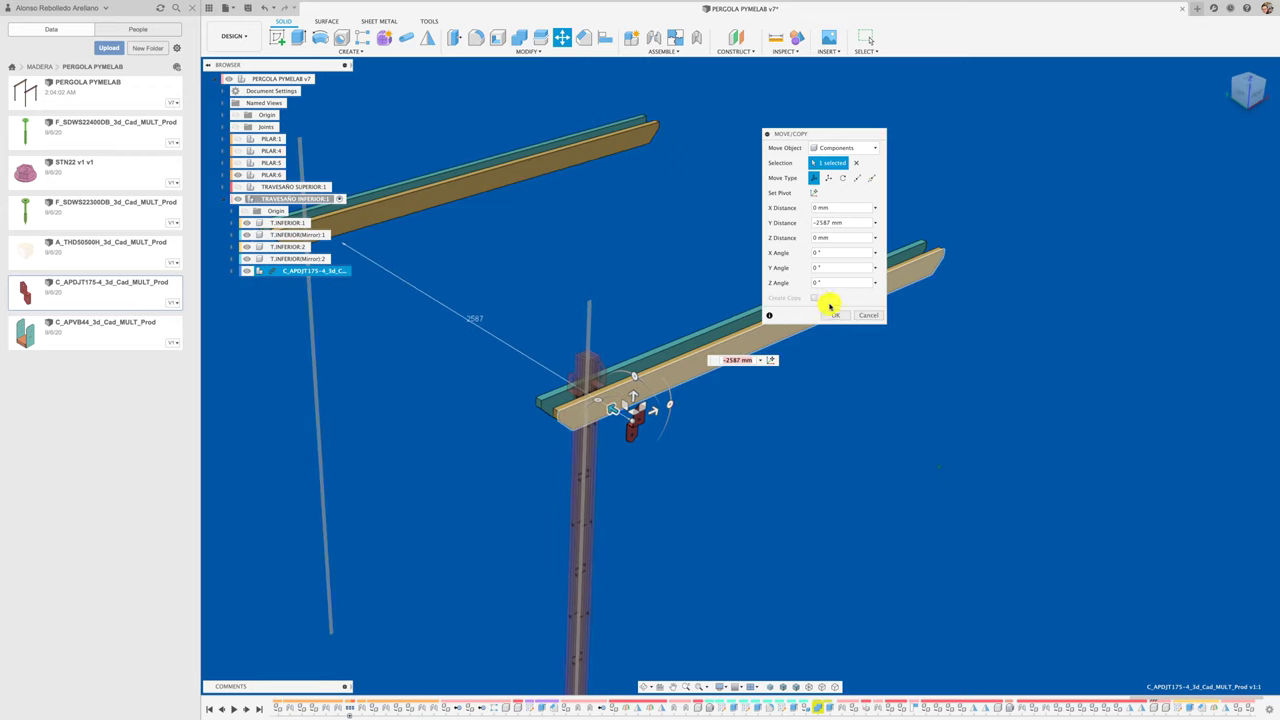
click(836, 316)
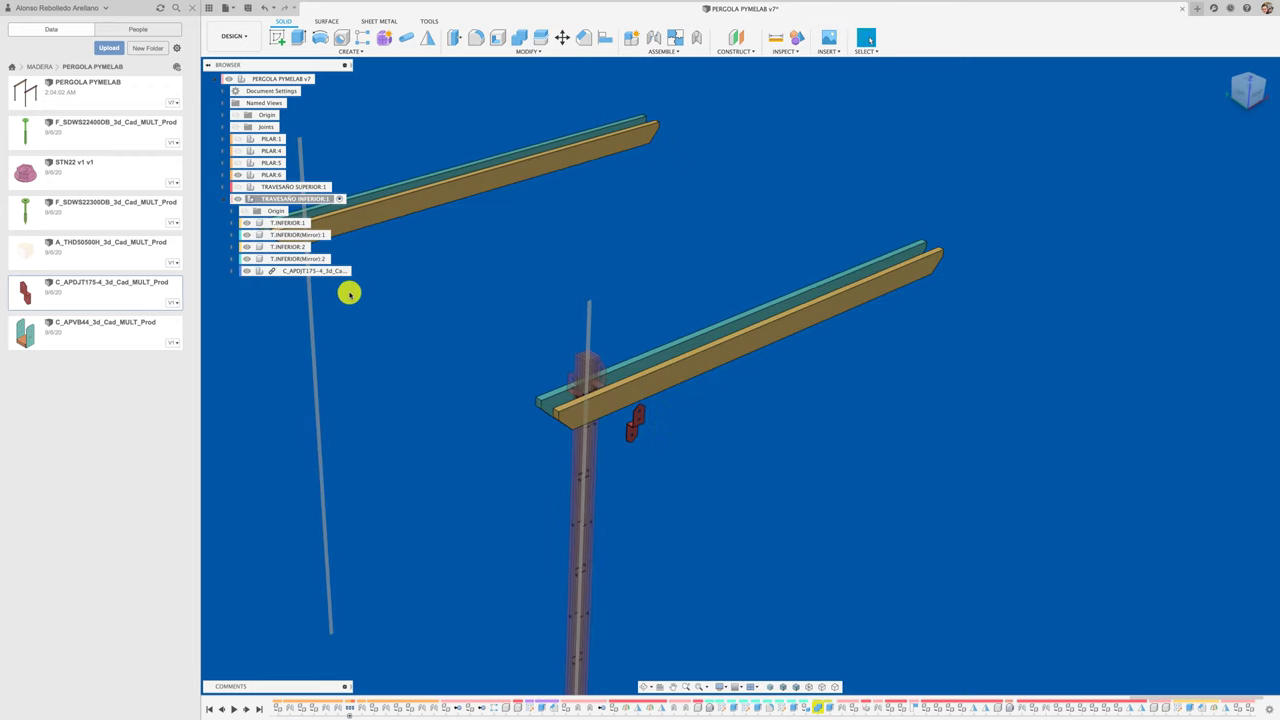
Step: Break the C_APDJT175-4 bracket's link to its source file, then zoom in to inspect it
right_click(323, 273)
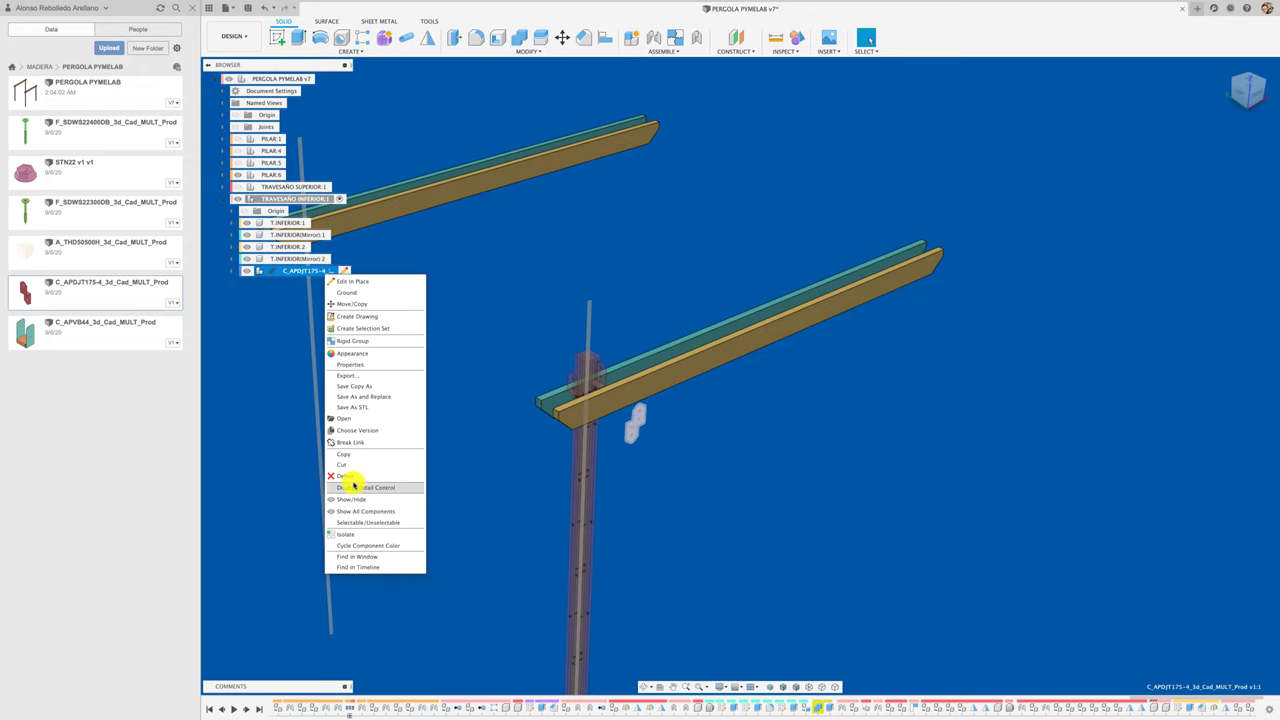
click(451, 452)
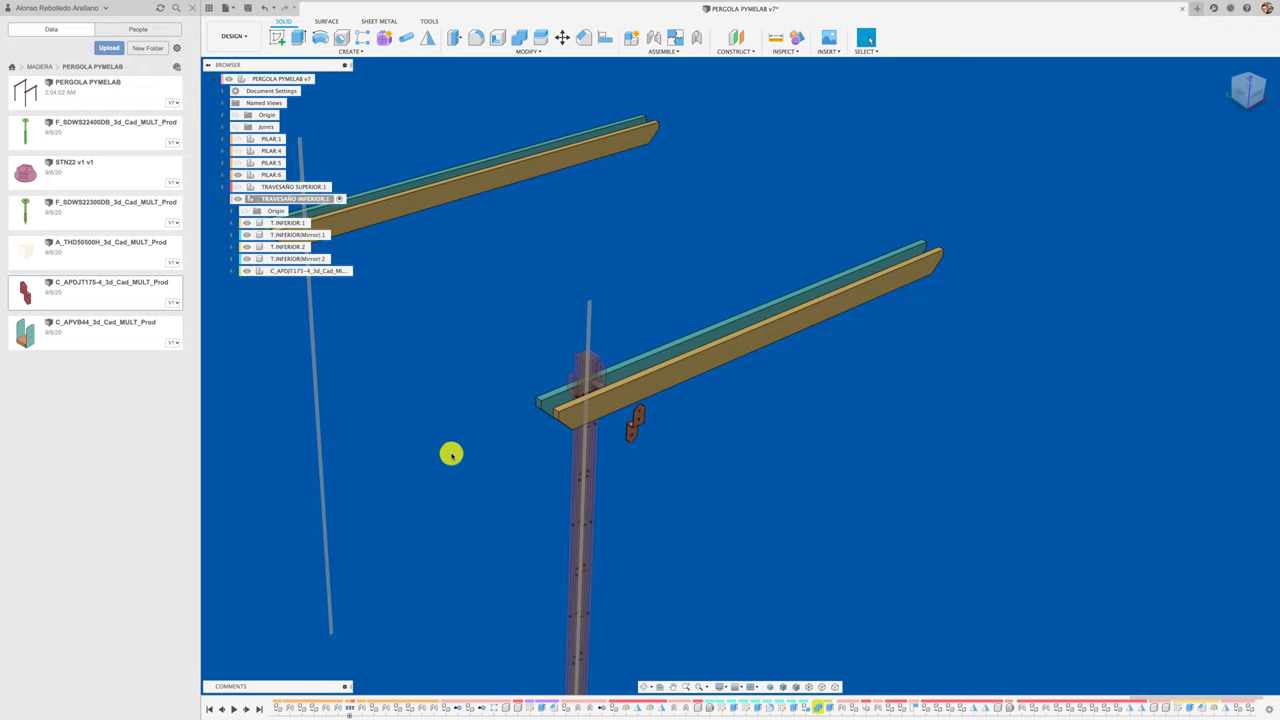
shift+middle_drag(451, 452, 620, 440)
scroll(569, 444, up, 5)
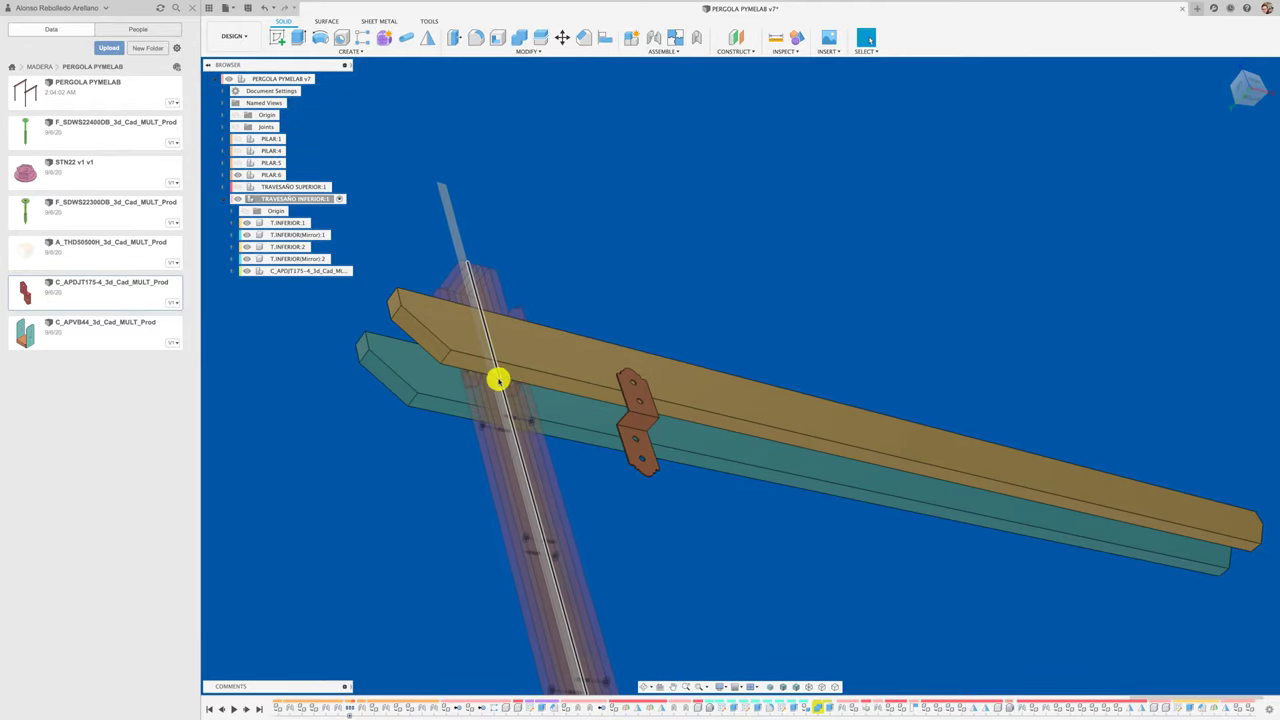
mouse_move(526, 383)
shift+middle_down()
mouse_move(601, 300)
mouse_move(563, 212)
shift+middle_up()
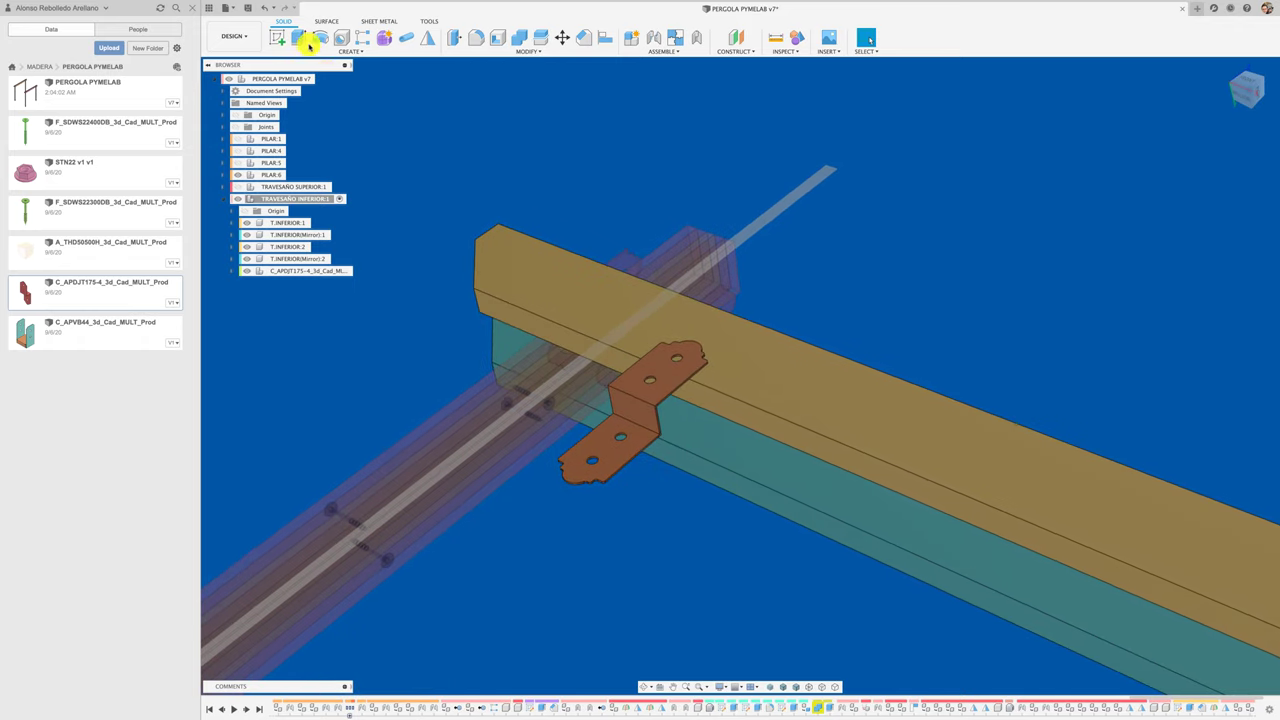
mouse_move(426, 241)
shift+middle_down()
mouse_move(429, 263)
mouse_move(584, 418)
shift+middle_up()
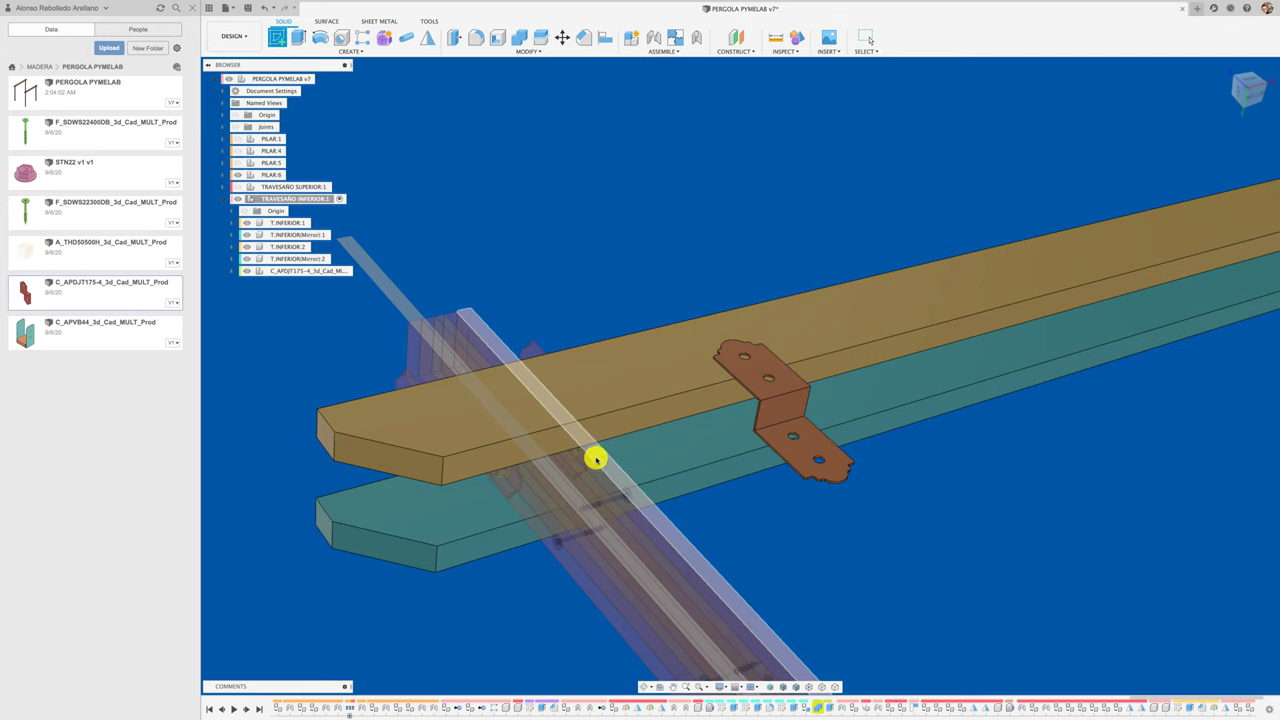
Step: Draw a short line segment on the lower crossbeam face beside the pillar and finish the sketch
click(595, 457)
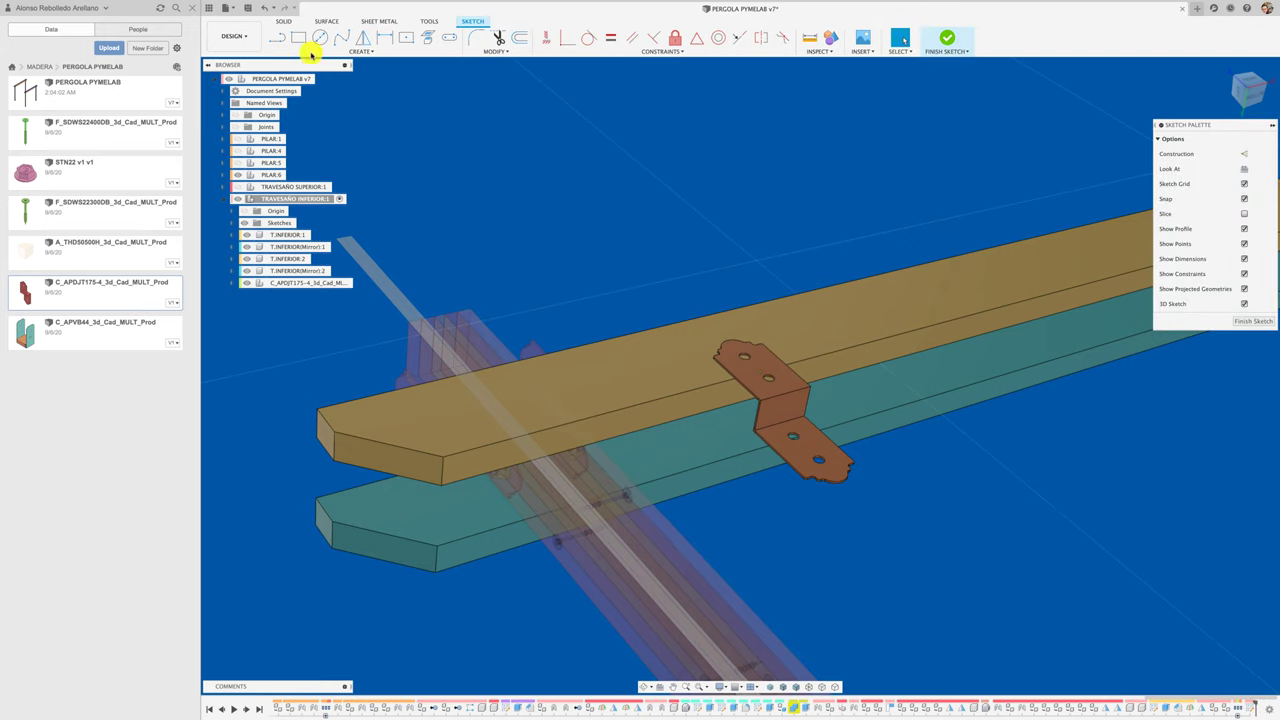
click(277, 38)
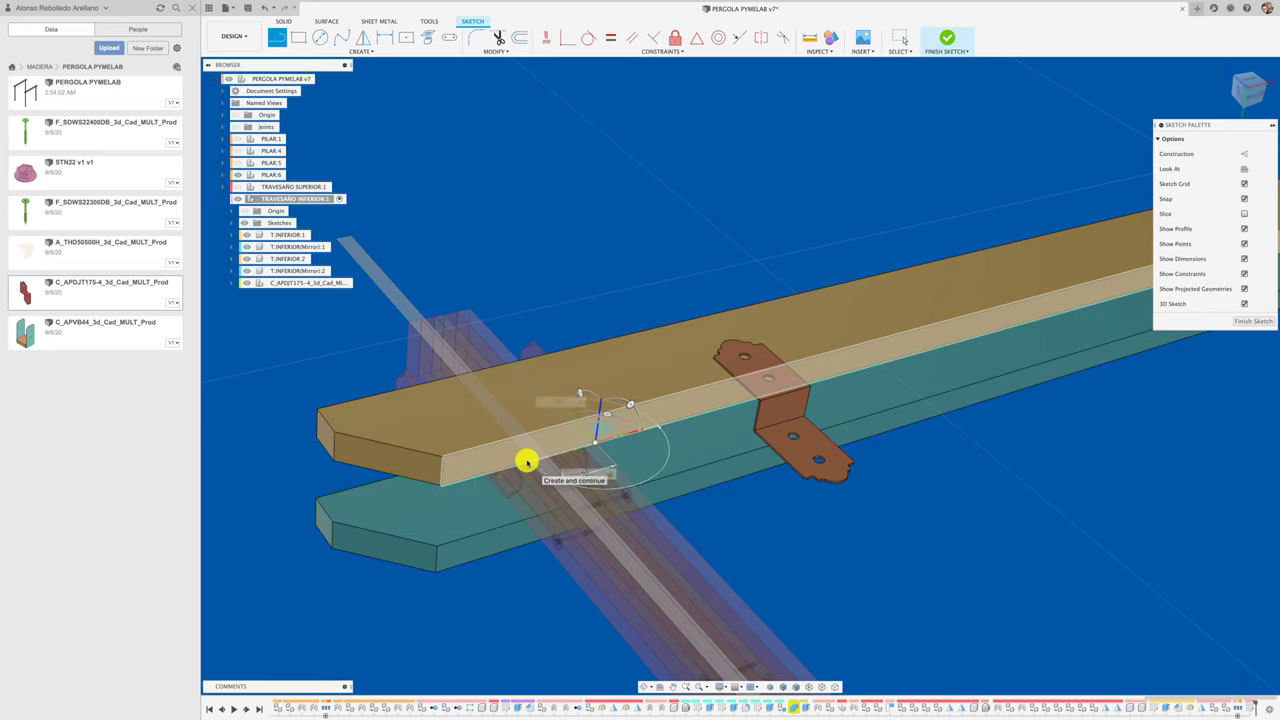
click(527, 462)
key(Escape)
mouse_move(624, 297)
shift+middle_down()
mouse_move(928, 83)
mouse_move(946, 51)
shift+middle_up()
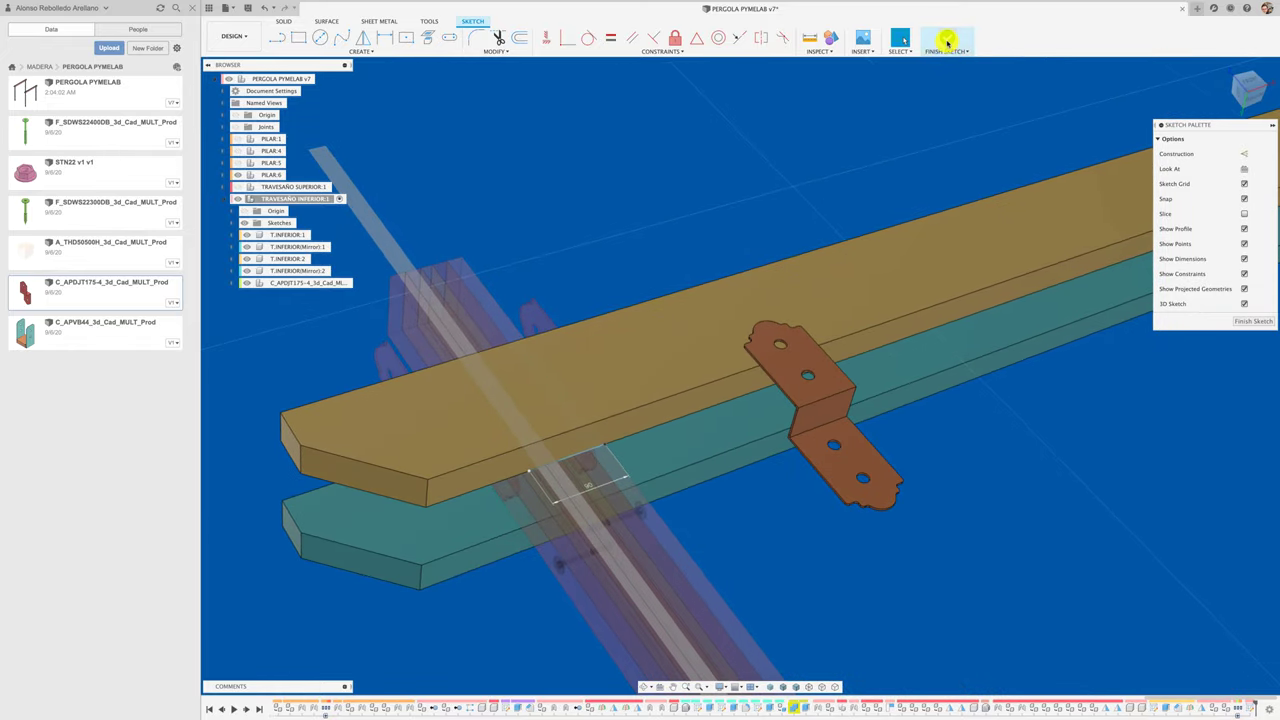
click(926, 60)
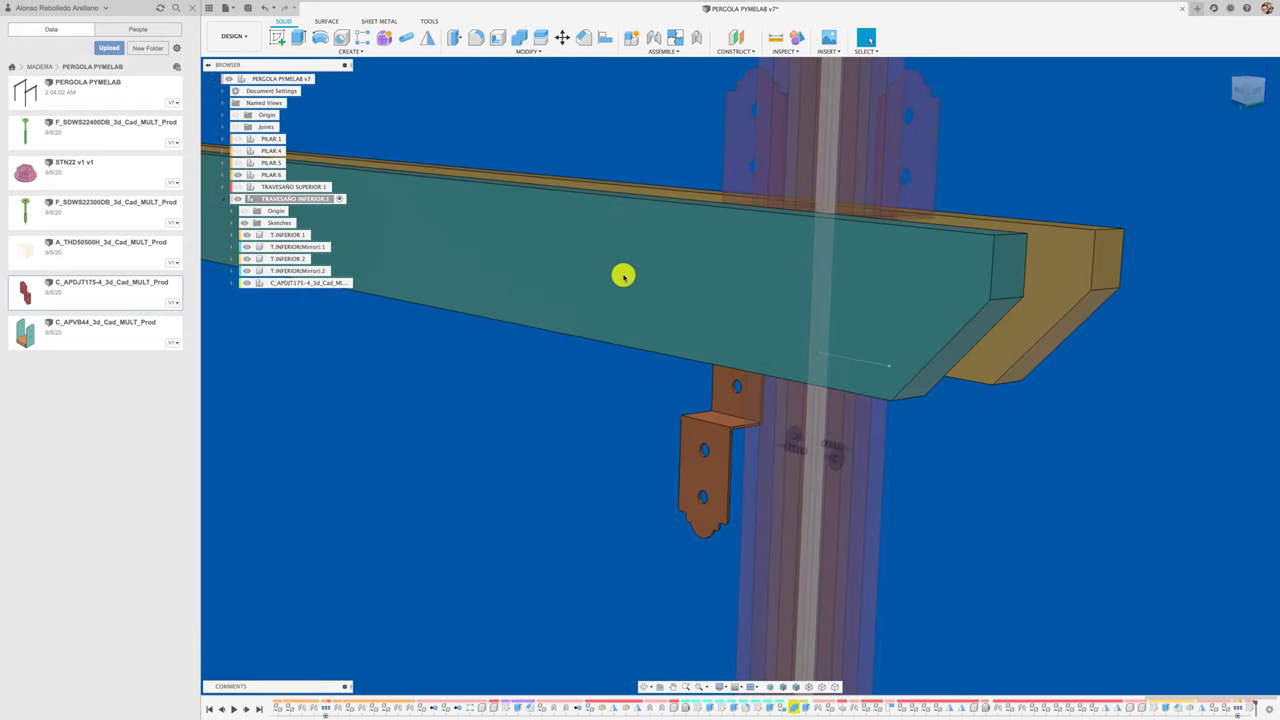
Step: Joint the bracket's snap point to the matching point on TRAVESAÑO INFERIOR
key(j)
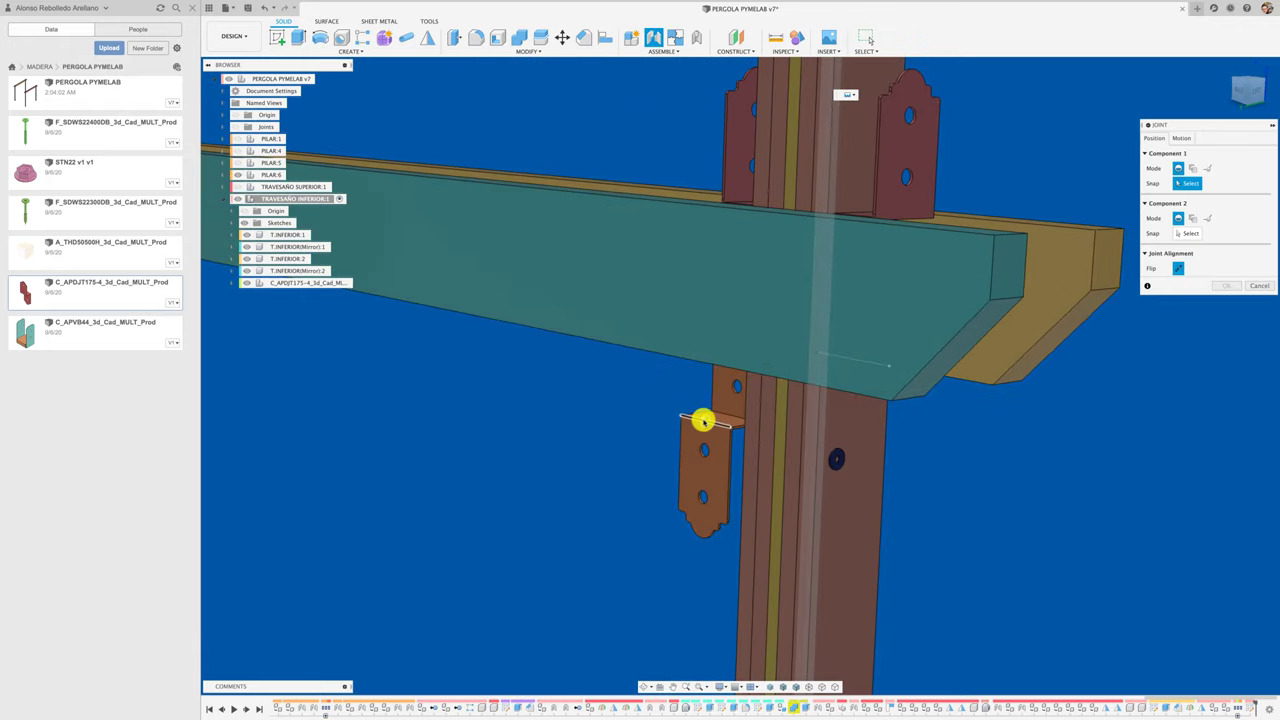
click(703, 421)
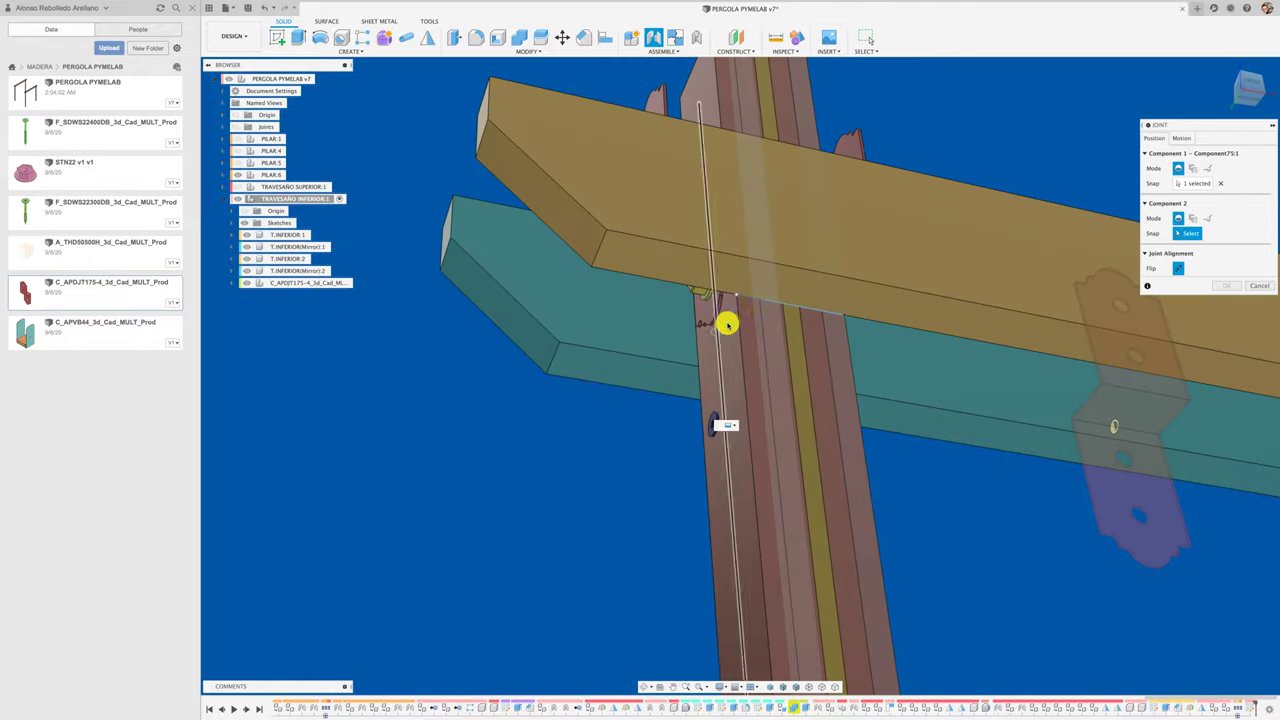
click(793, 302)
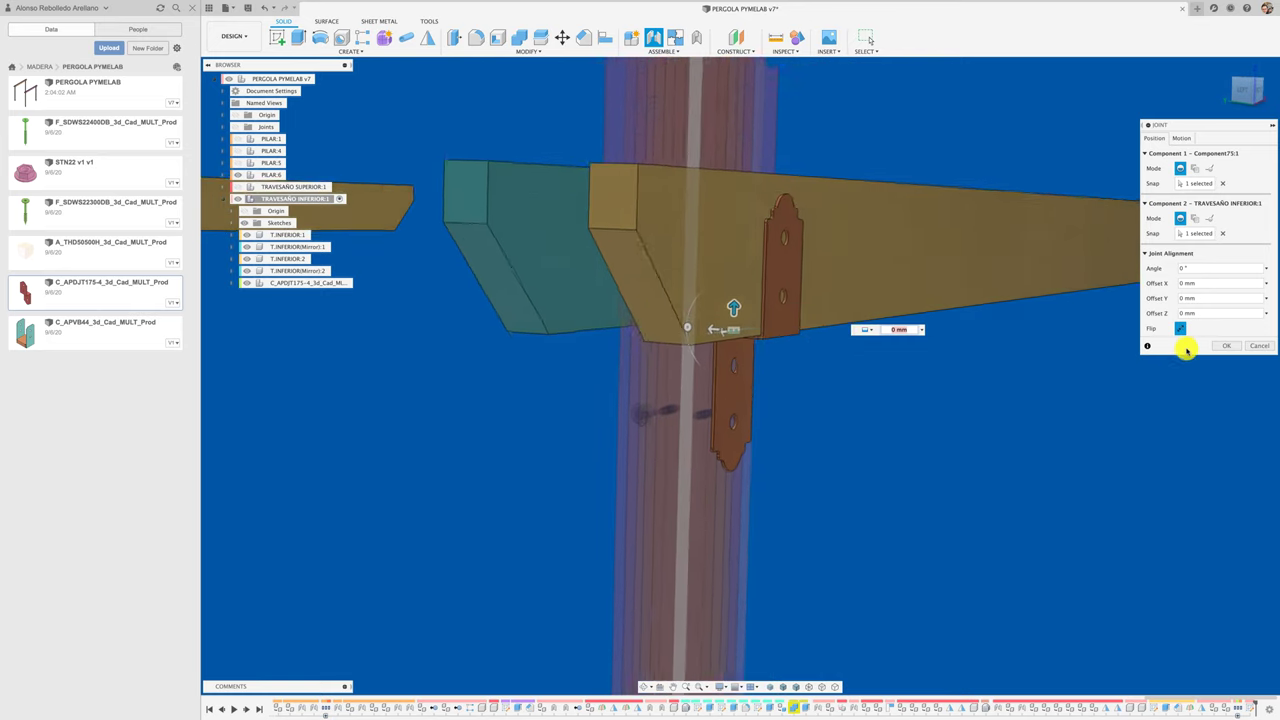
click(1225, 346)
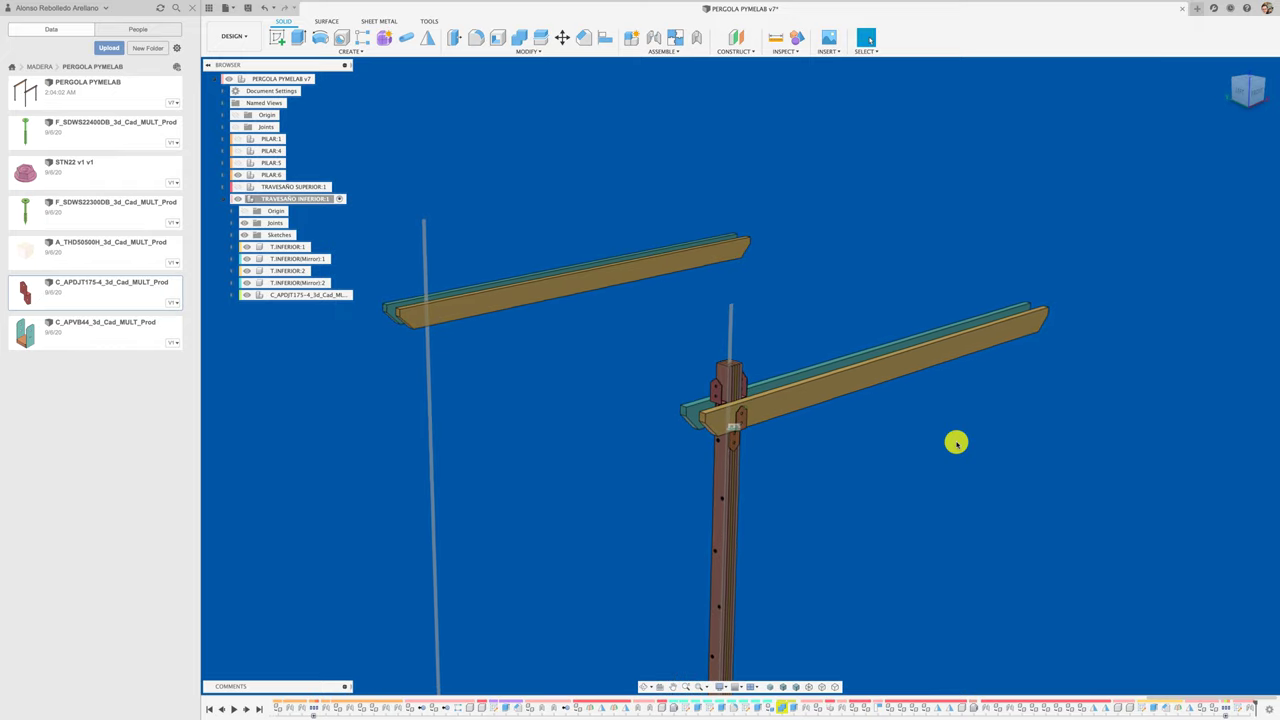
Step: Mirror the C_APDJT175-4 bracket component across the vertical midplane onto the other lower crossbeam
click(428, 38)
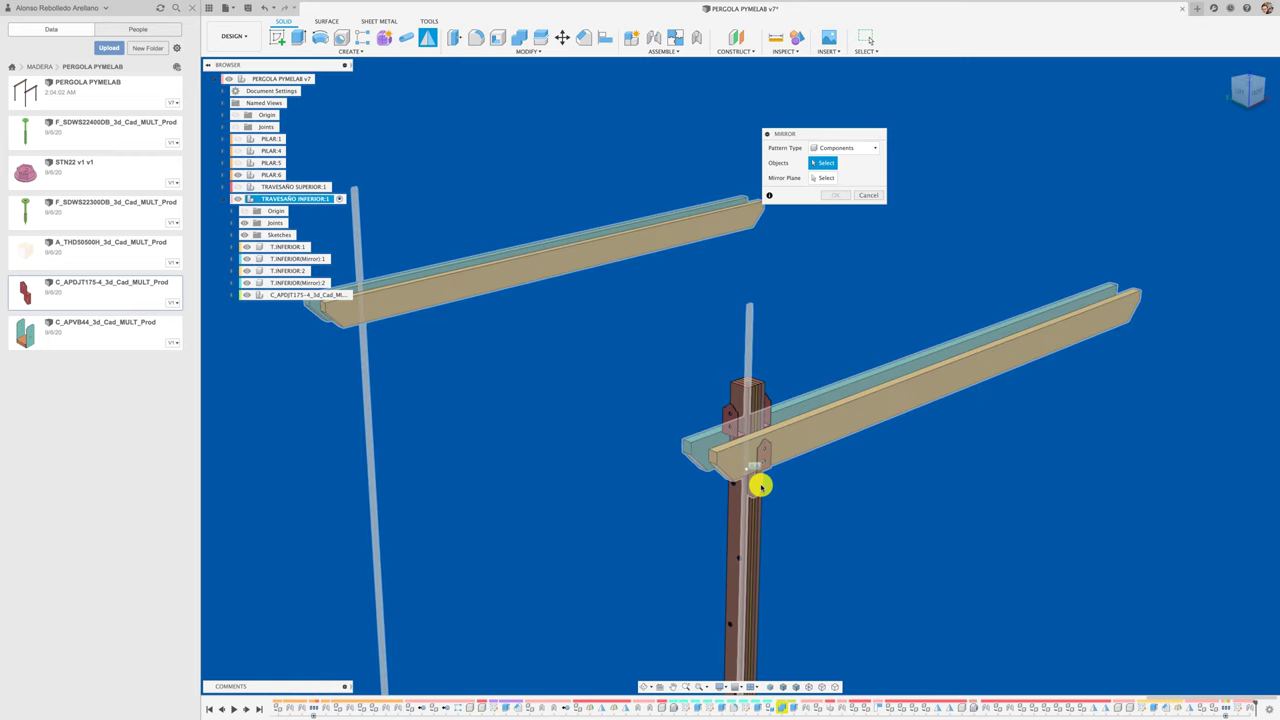
scroll(770, 490, up, 5)
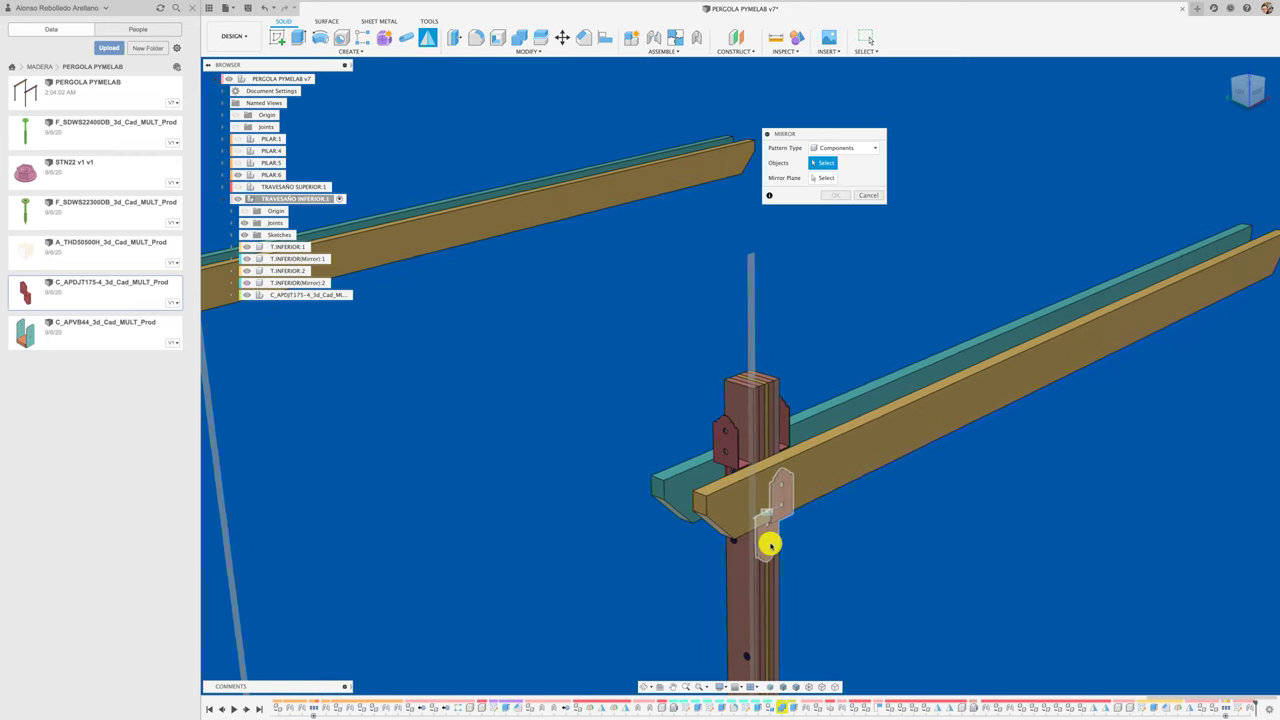
click(771, 540)
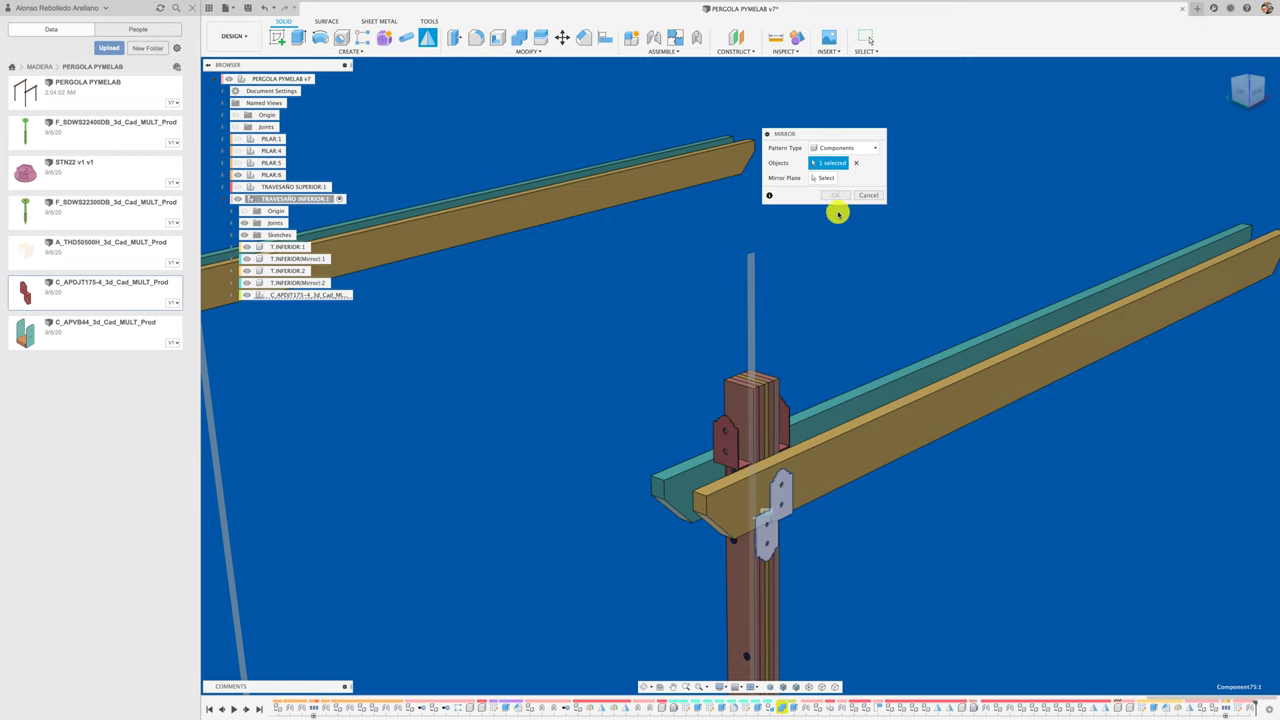
click(754, 277)
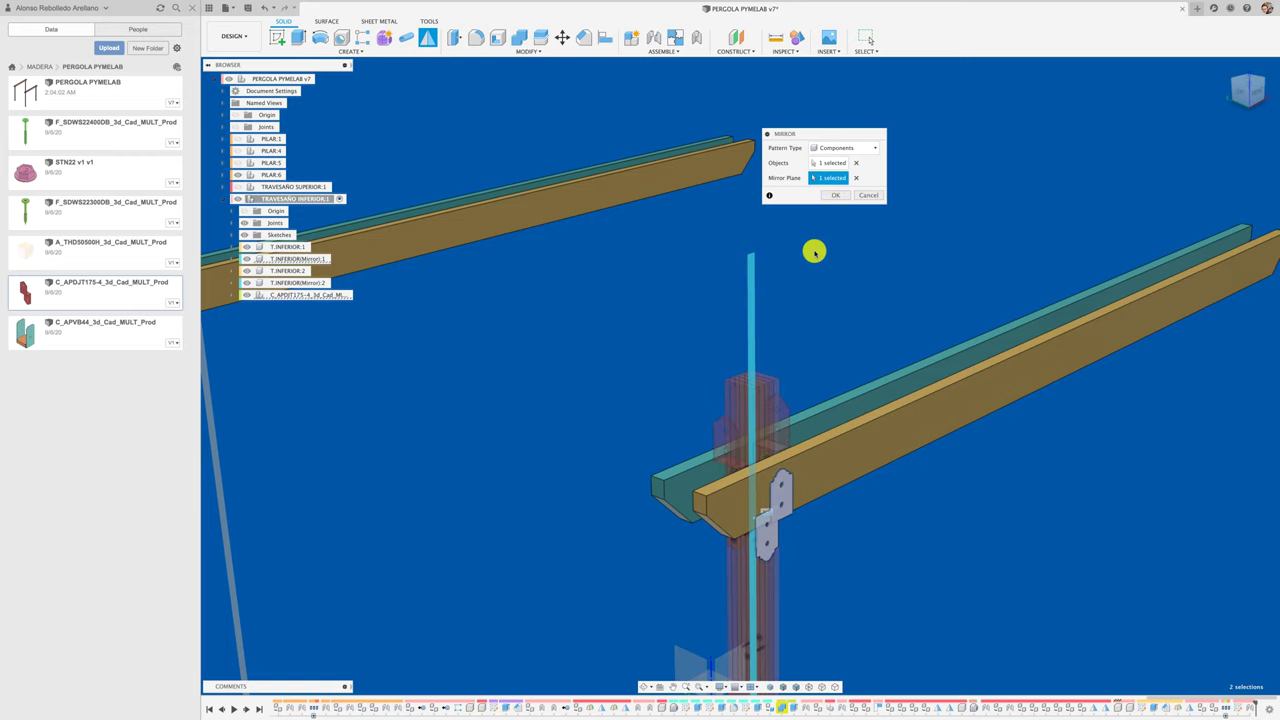
shift+middle_drag(814, 251, 824, 232)
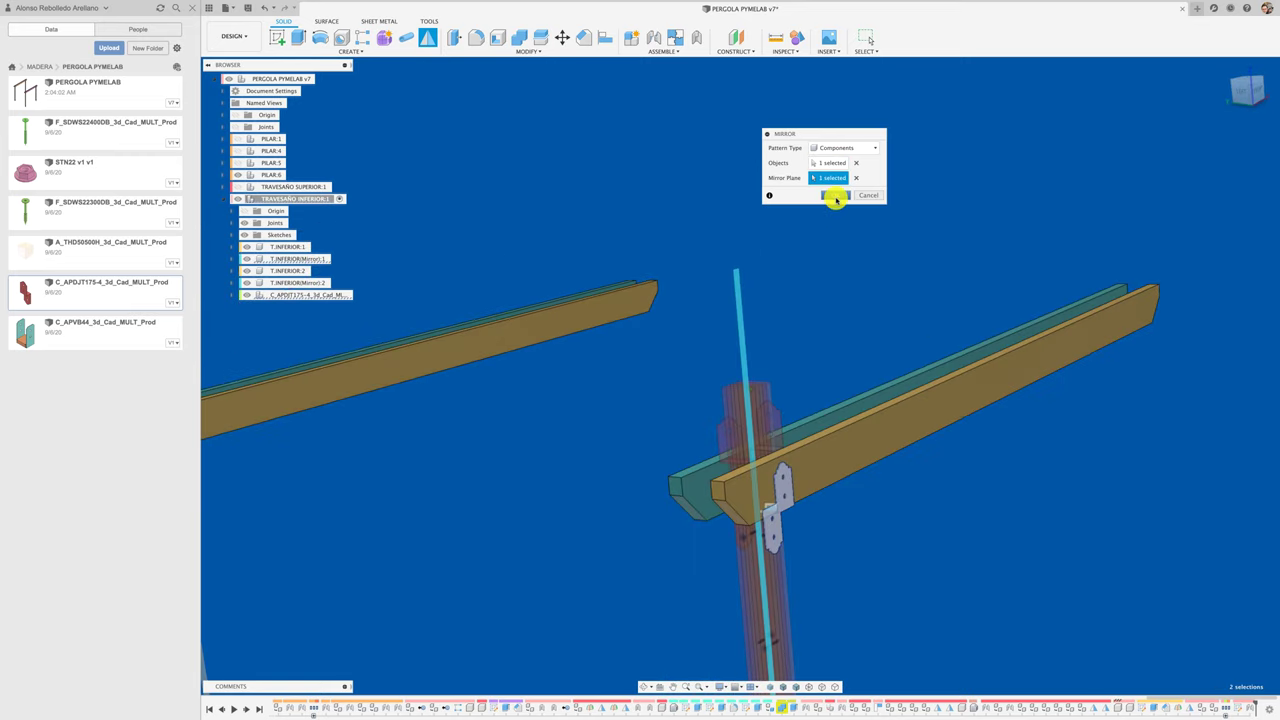
key(Return)
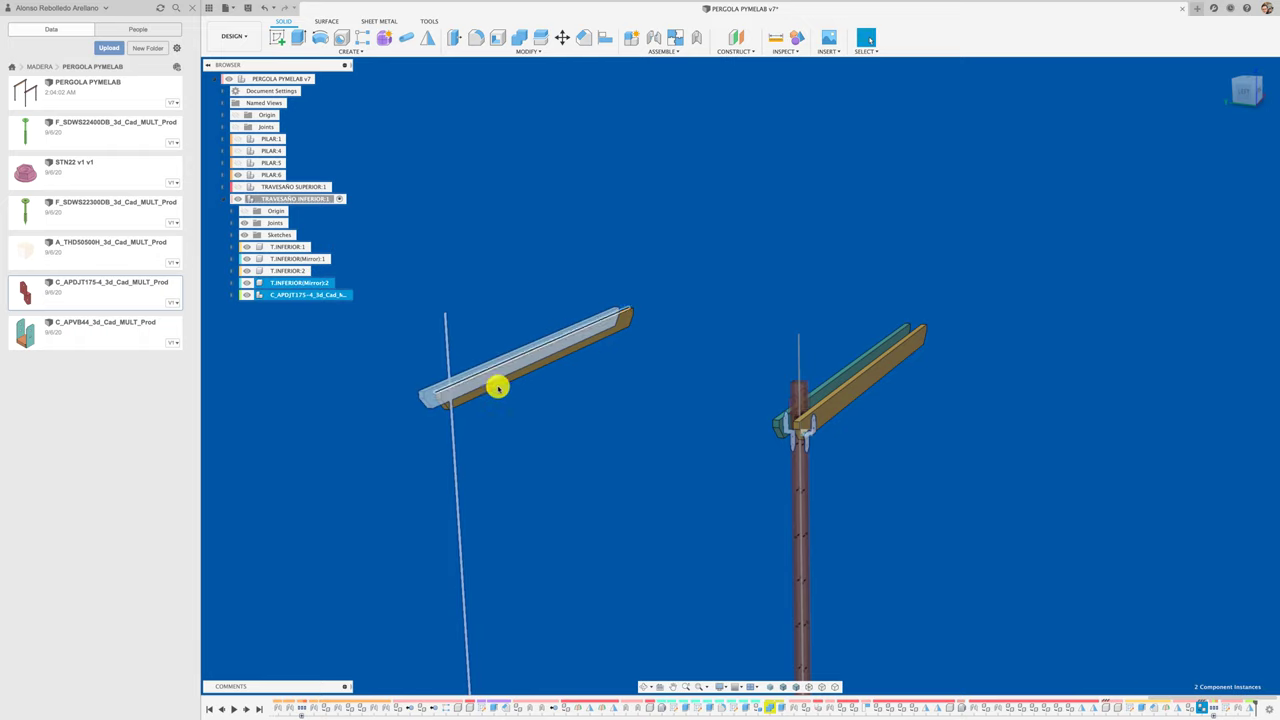
Step: Select the C_APDJT175 bracket component in the browser and copy it
click(530, 431)
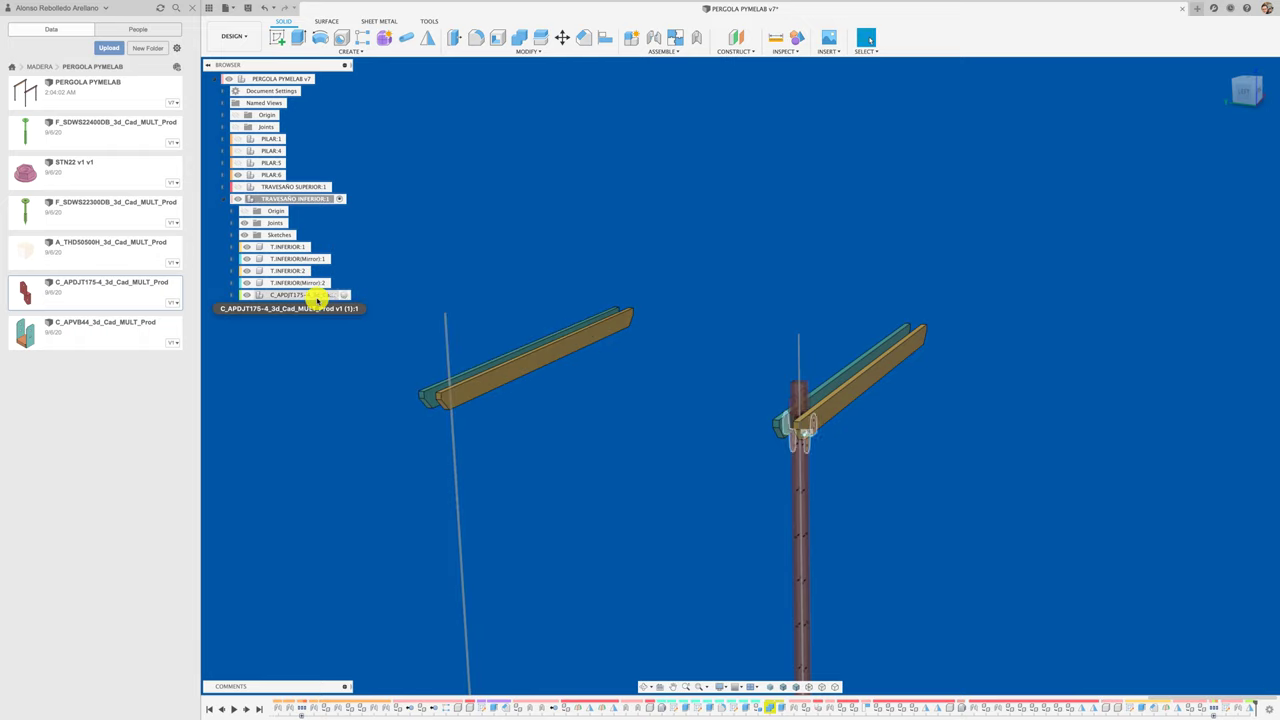
scroll(803, 500, up, 5)
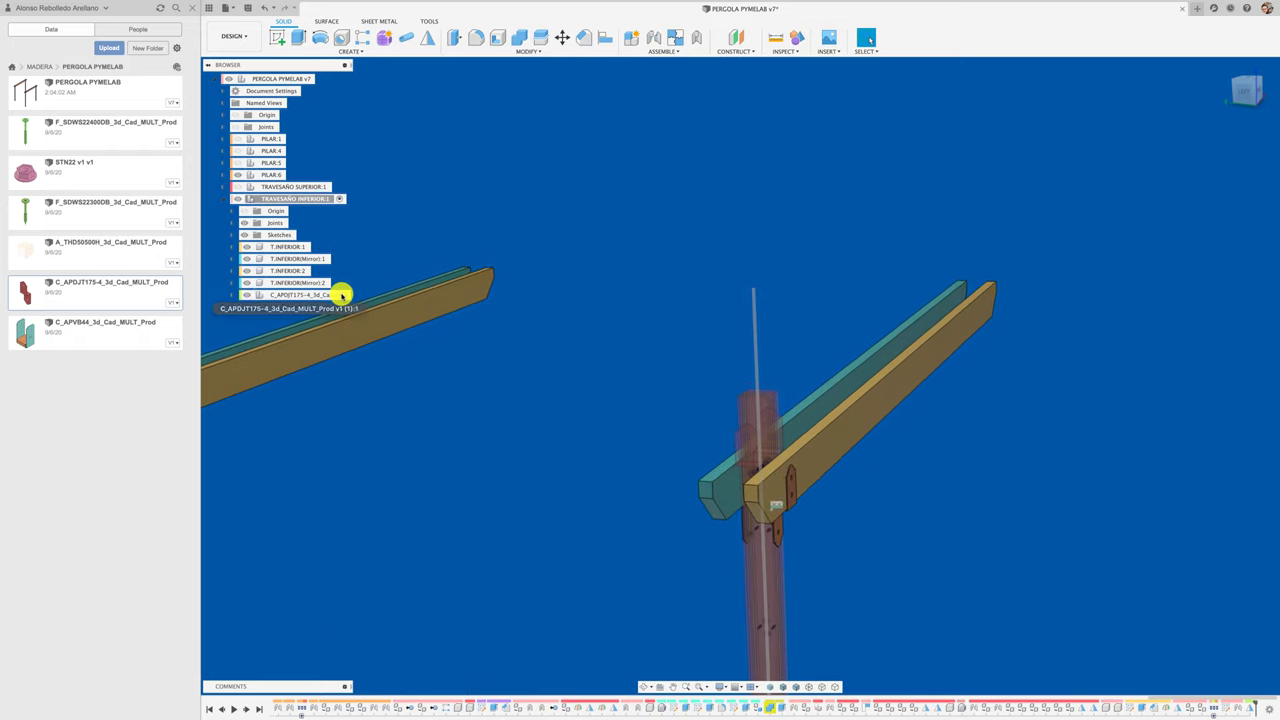
click(341, 294)
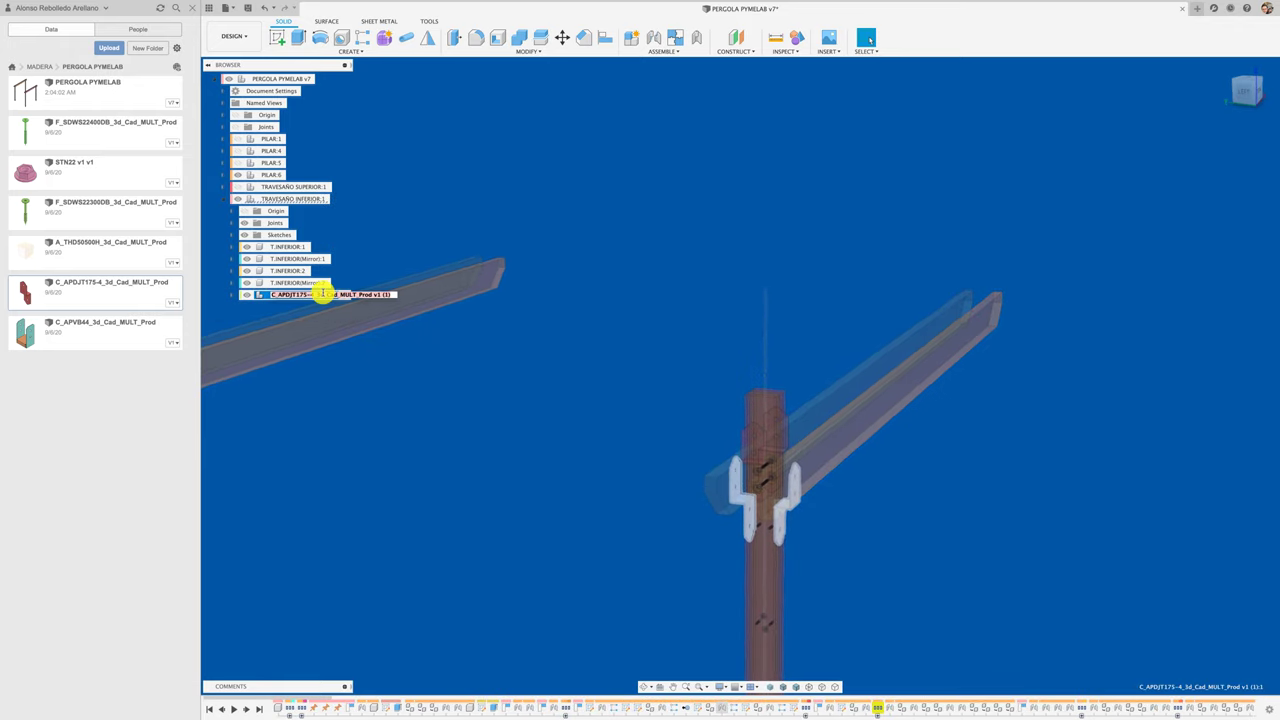
click(443, 449)
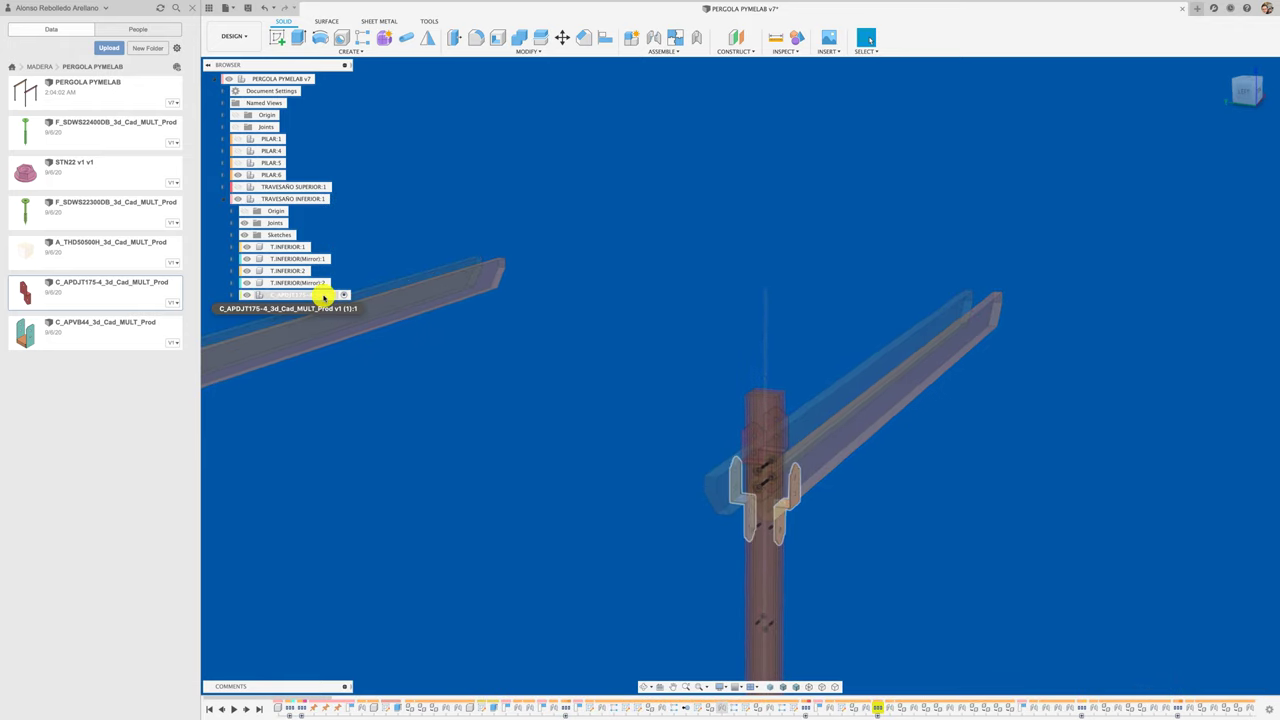
click(324, 296)
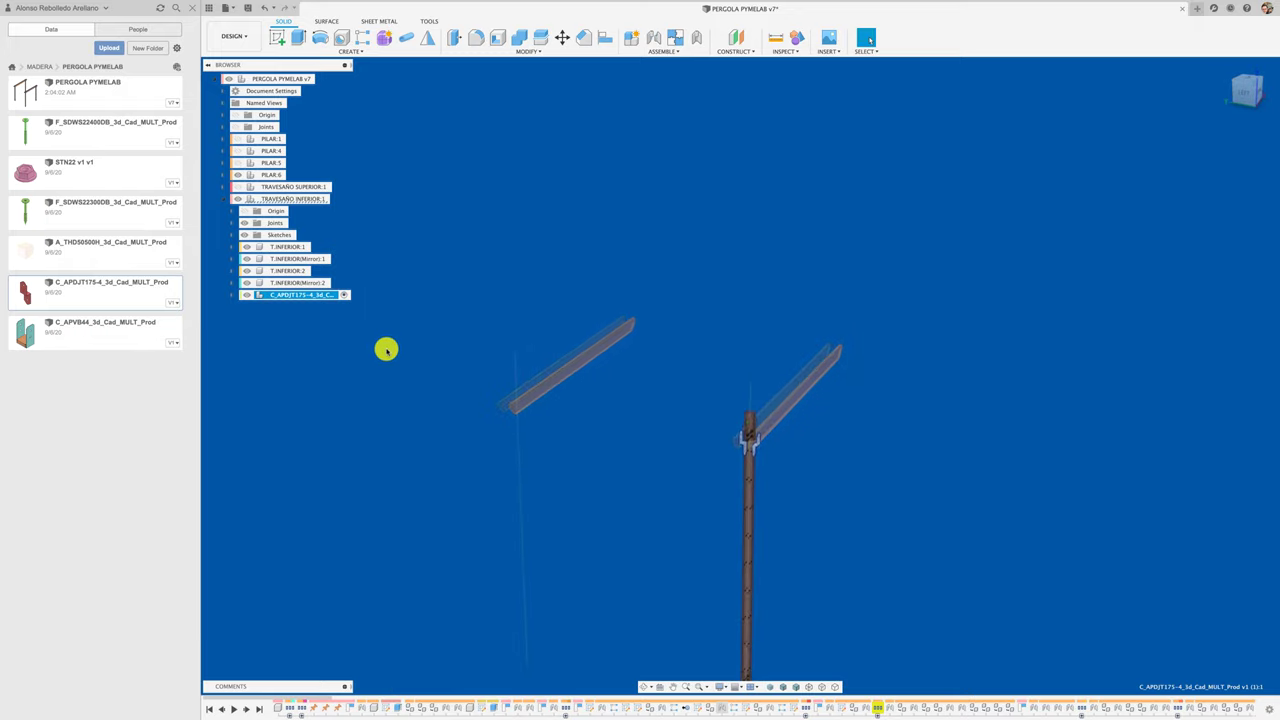
right_click(334, 298)
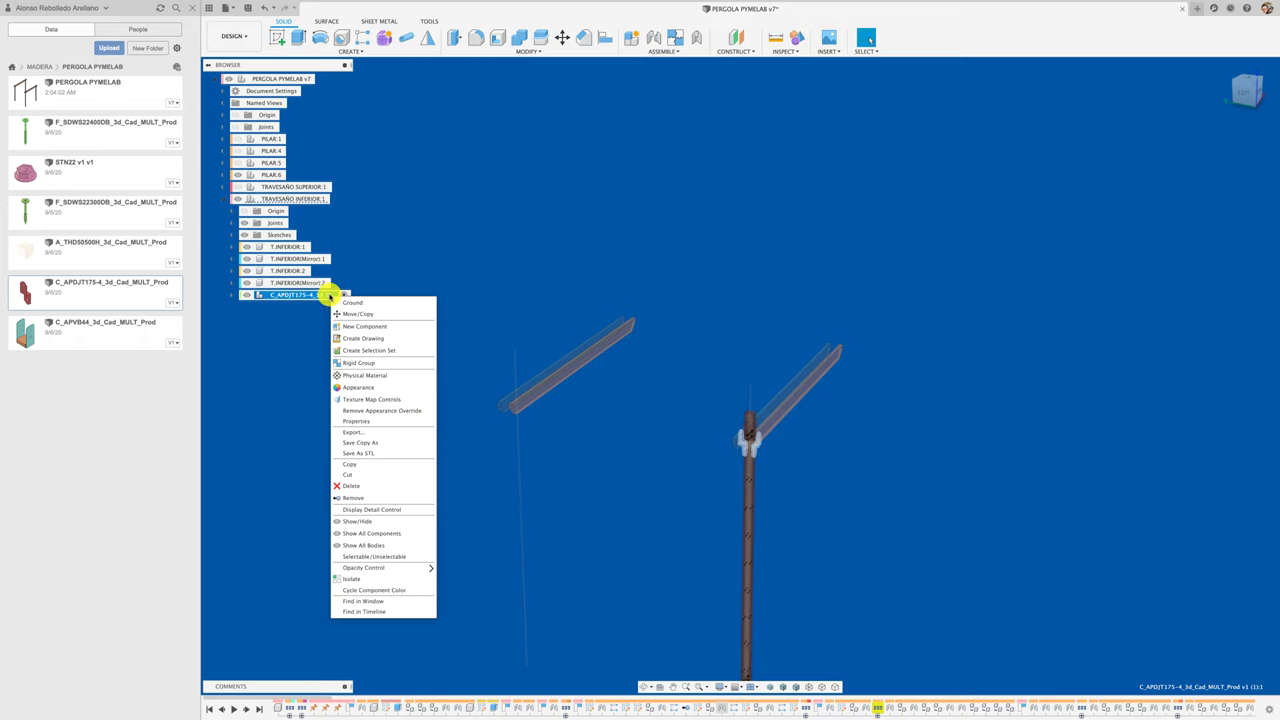
click(366, 462)
Step: Paste the bracket into TRAVESAÑO INFERIOR:1 and shift the copy 2500 mm along the beams
click(316, 200)
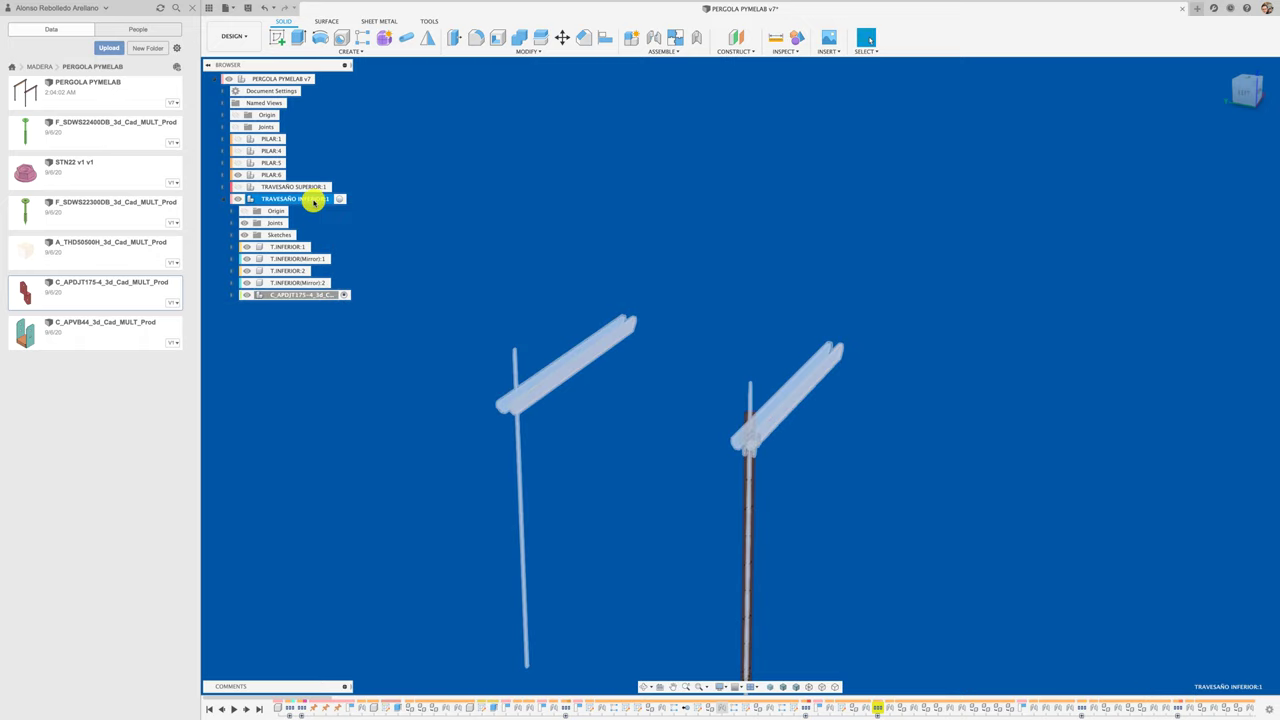
right_click(315, 201)
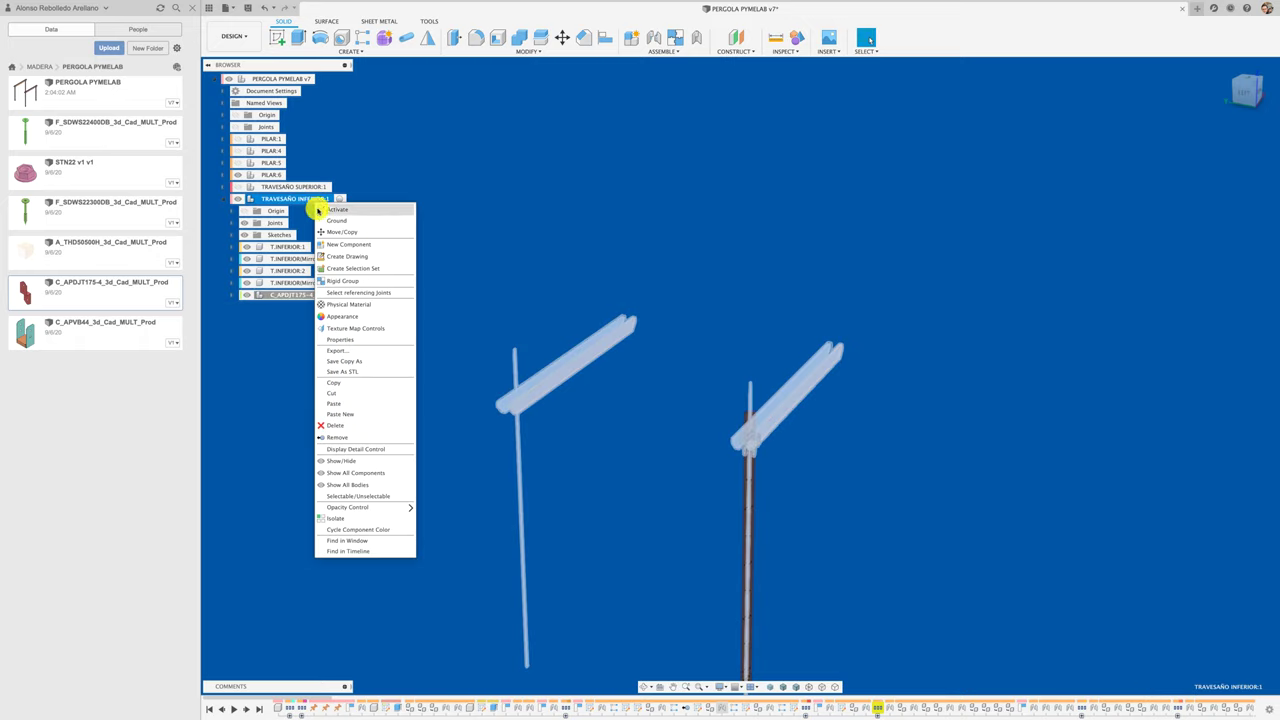
click(382, 413)
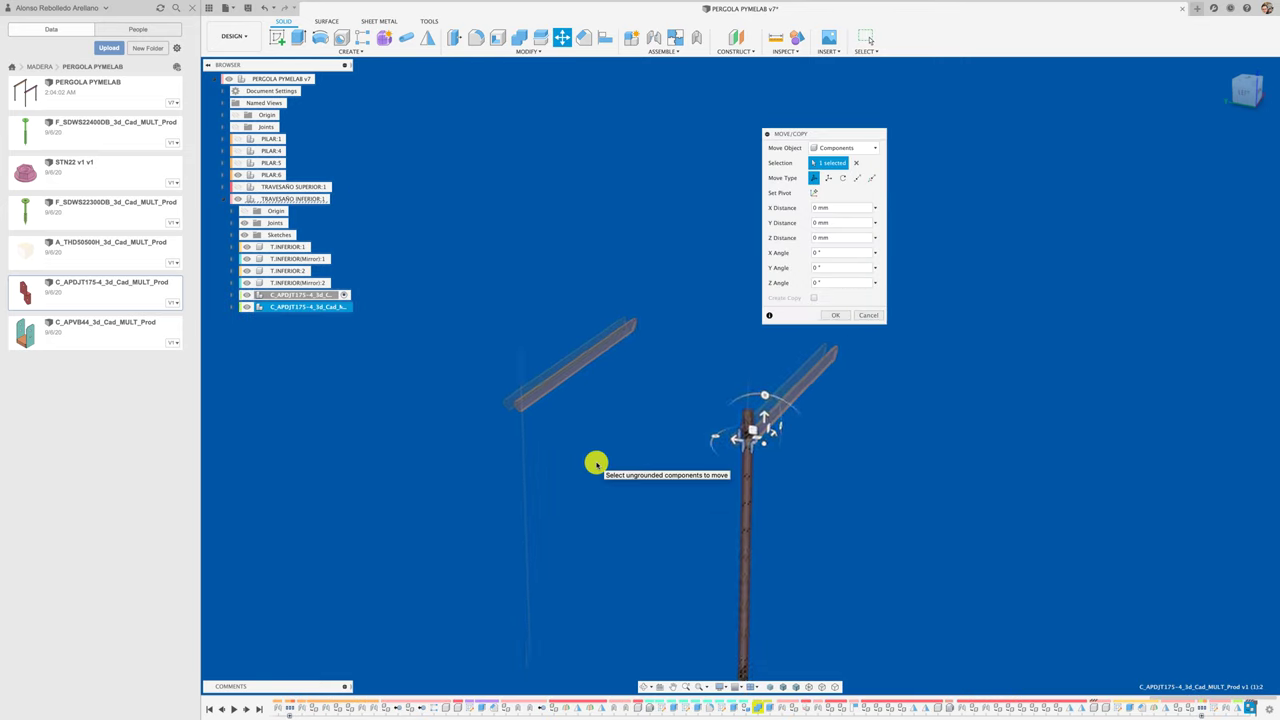
shift+middle_drag(594, 463, 688, 451)
drag(735, 487, 642, 489)
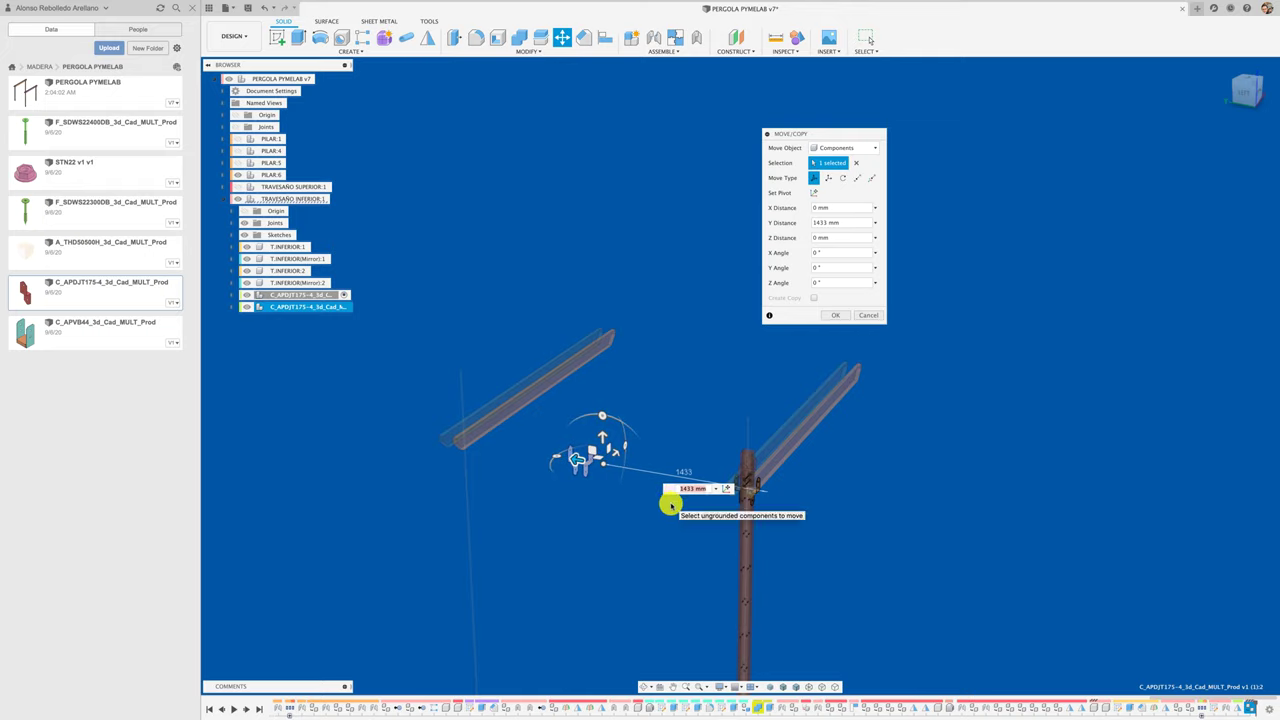
text(2500)
key(Return)
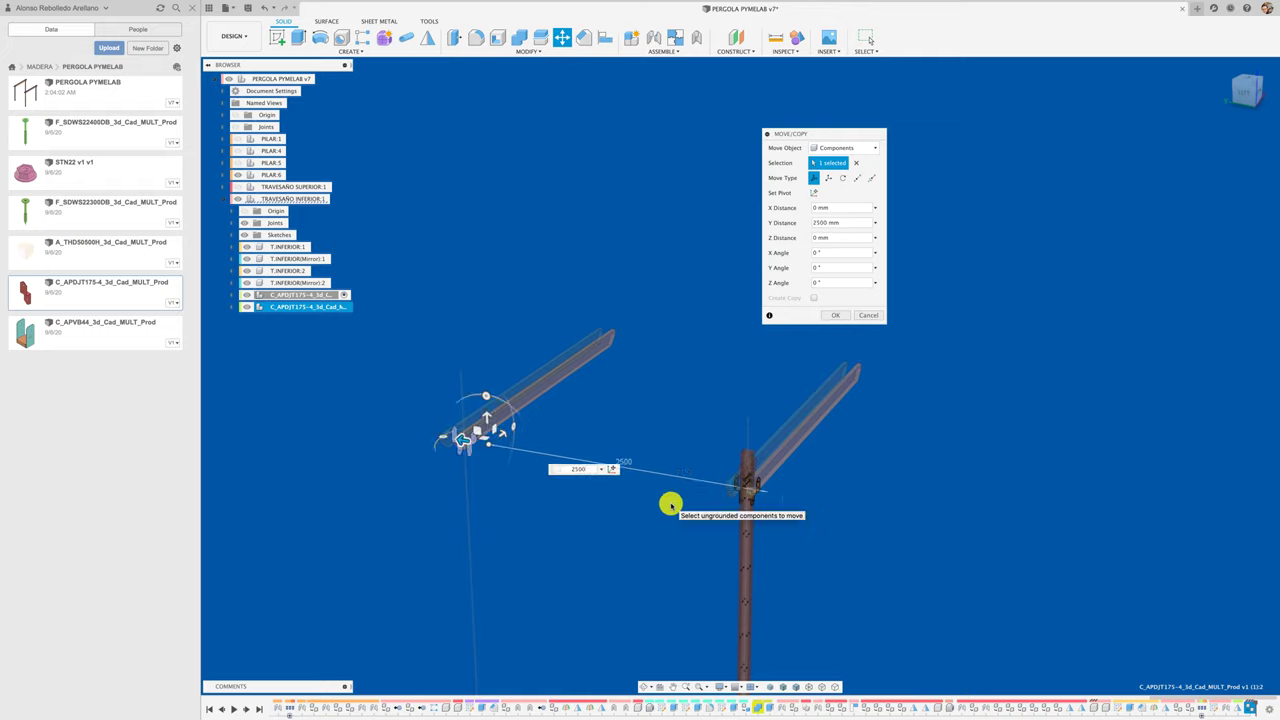
click(833, 316)
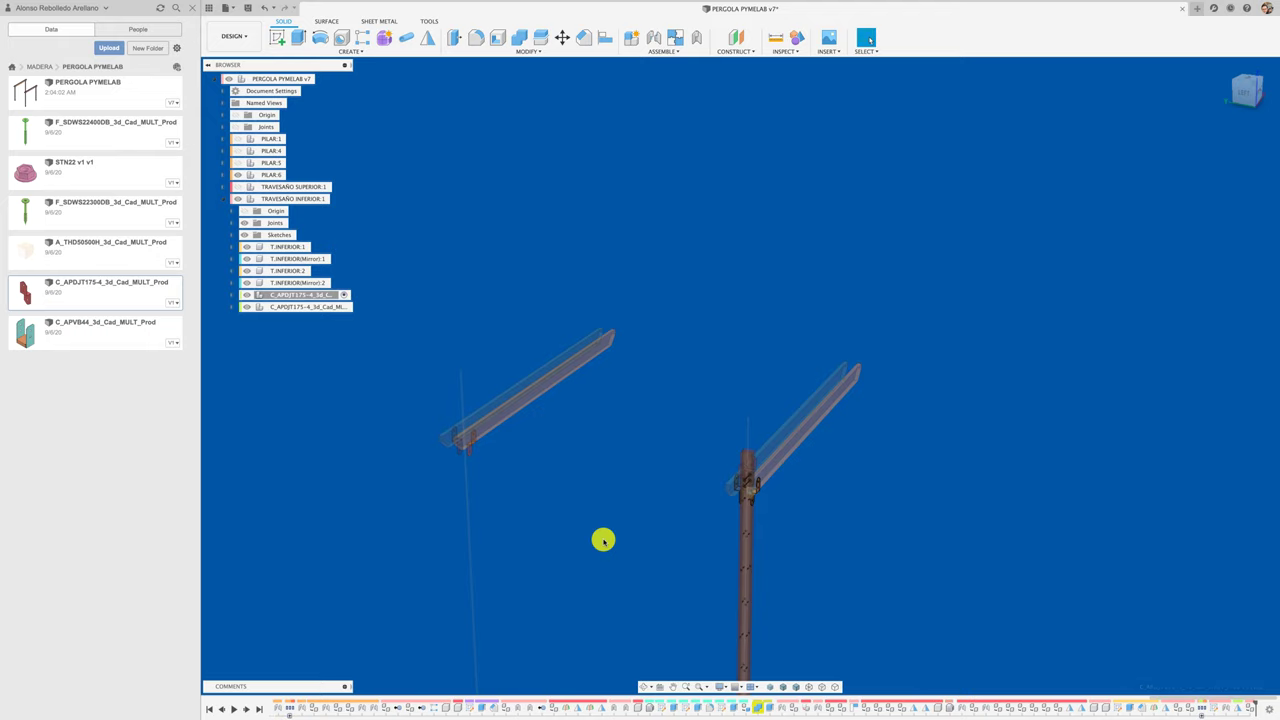
Step: Select the two C_APDJT175 bracket rows and try their context menu, then clear the selection
click(306, 198)
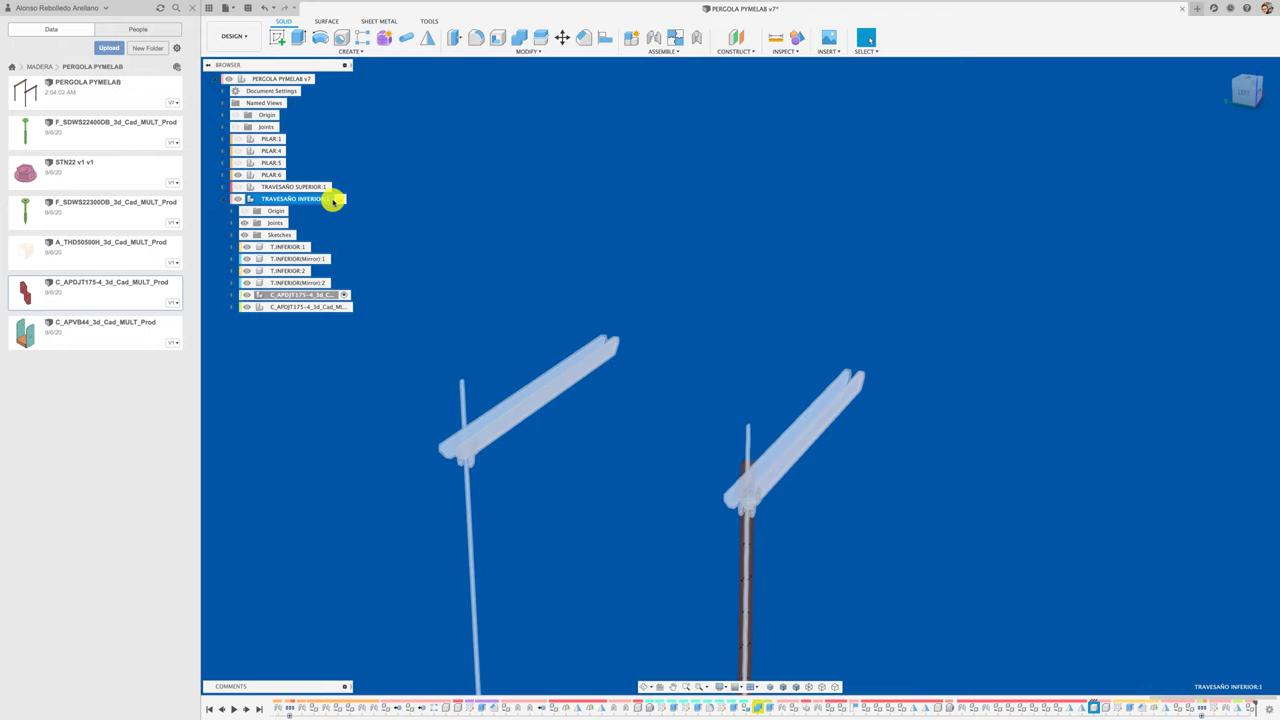
shift+middle_drag(442, 237, 452, 237)
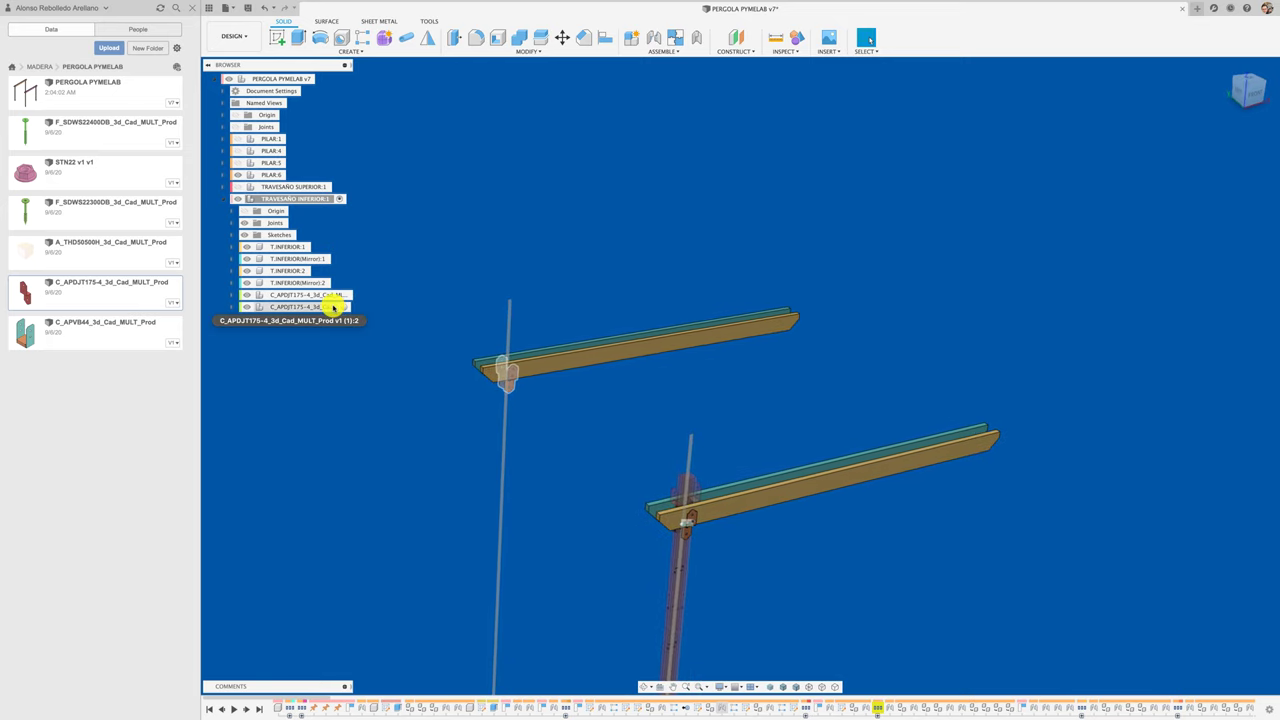
click(334, 307)
ctrl+click(329, 295)
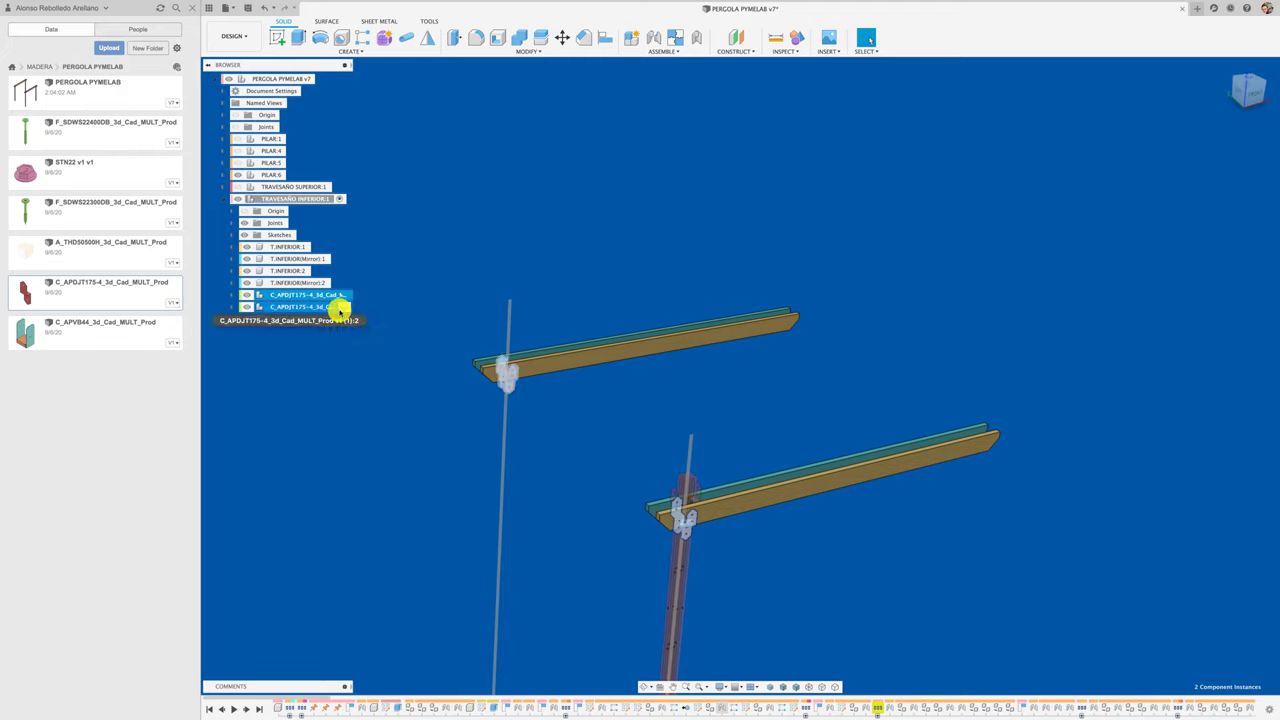
right_click(340, 308)
click(396, 289)
click(443, 303)
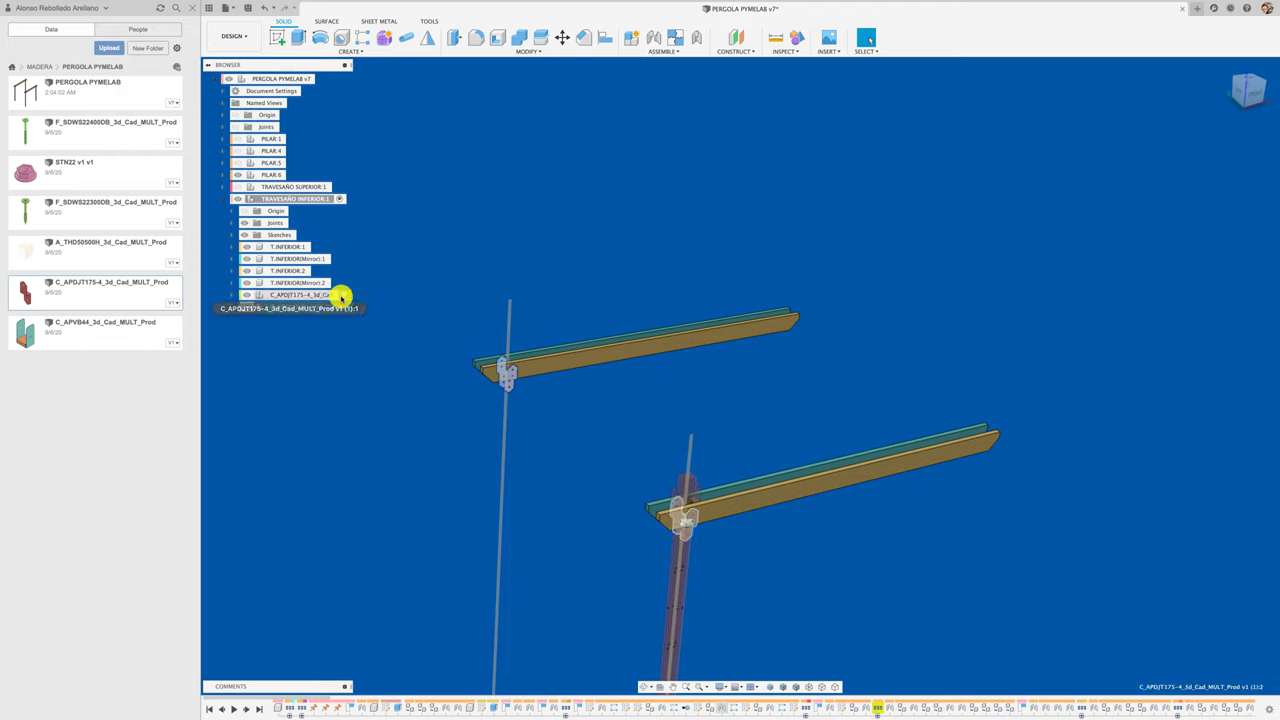
Step: Reselect both brackets, copy them, and bring up TRAVESAÑO INFERIOR:1's menu for pasting
click(342, 295)
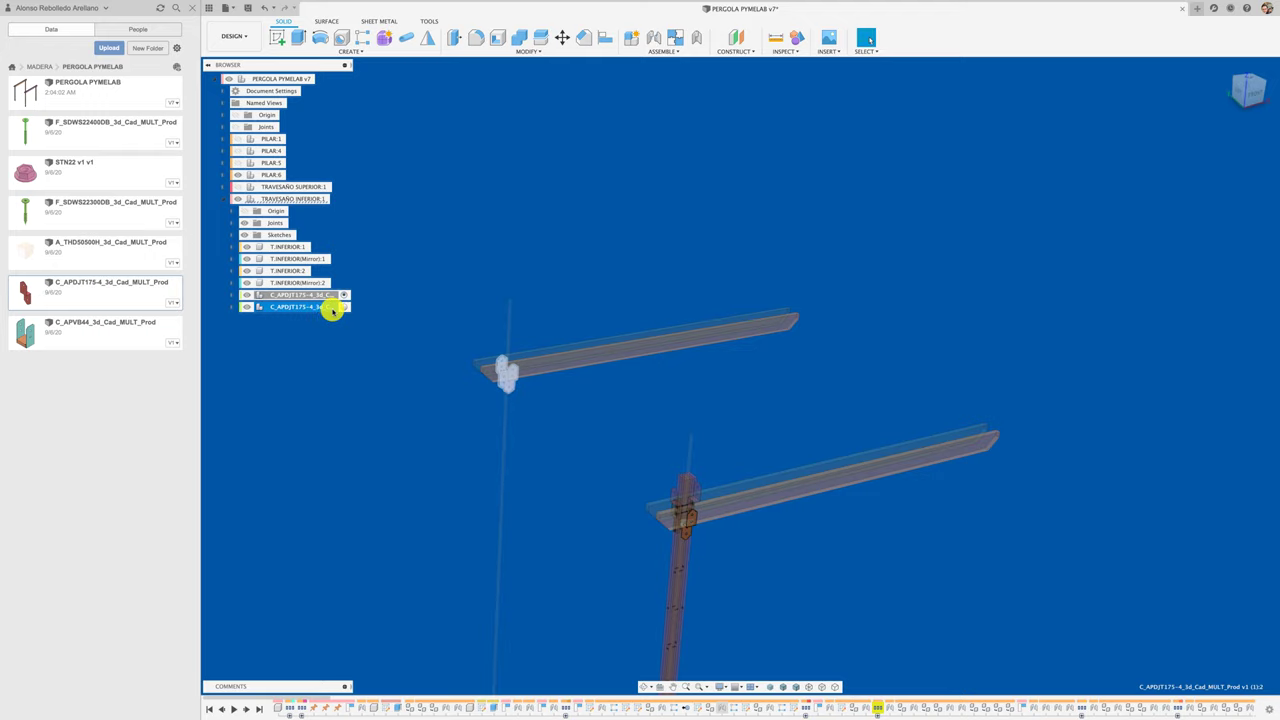
shift+click(325, 293)
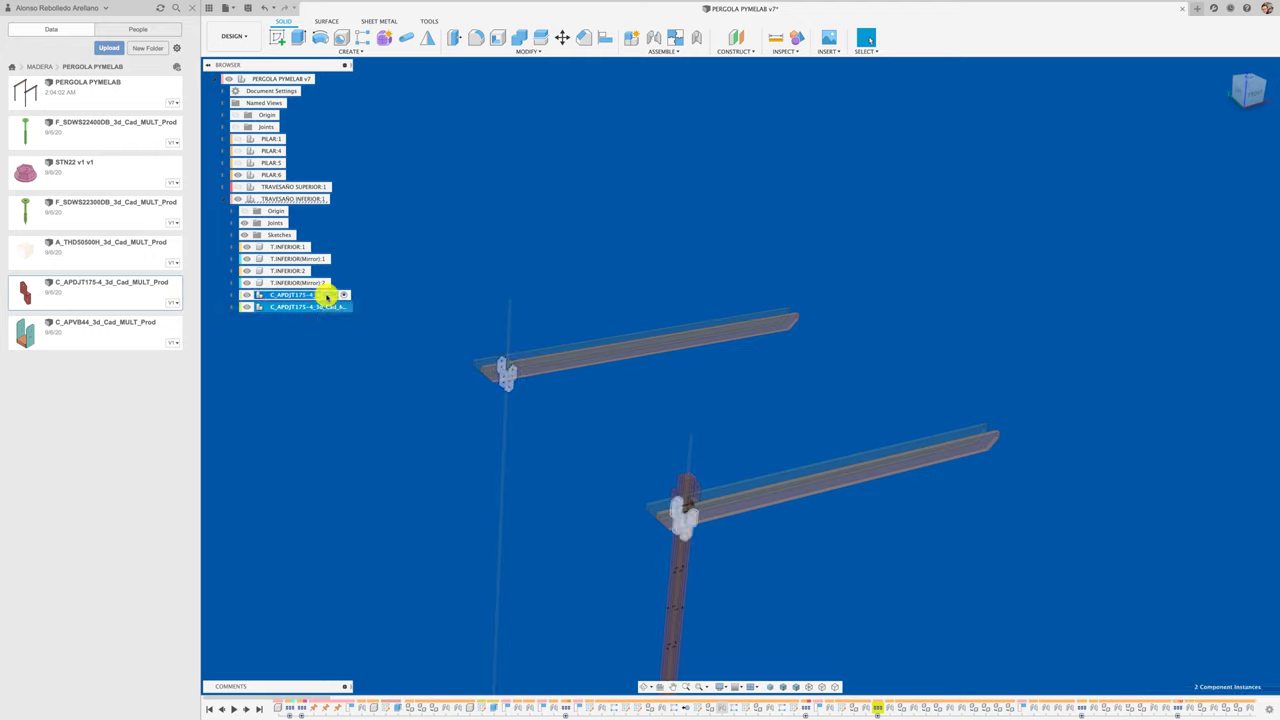
right_click(325, 293)
click(346, 445)
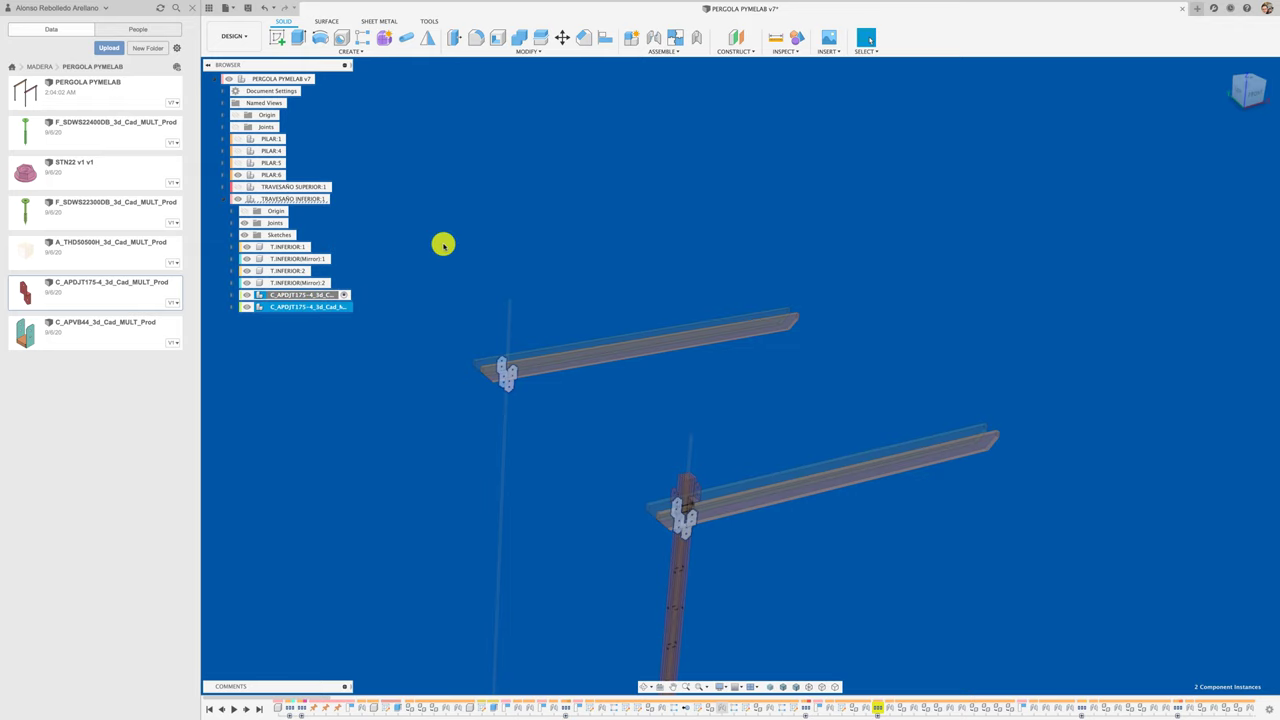
click(301, 199)
right_click(301, 200)
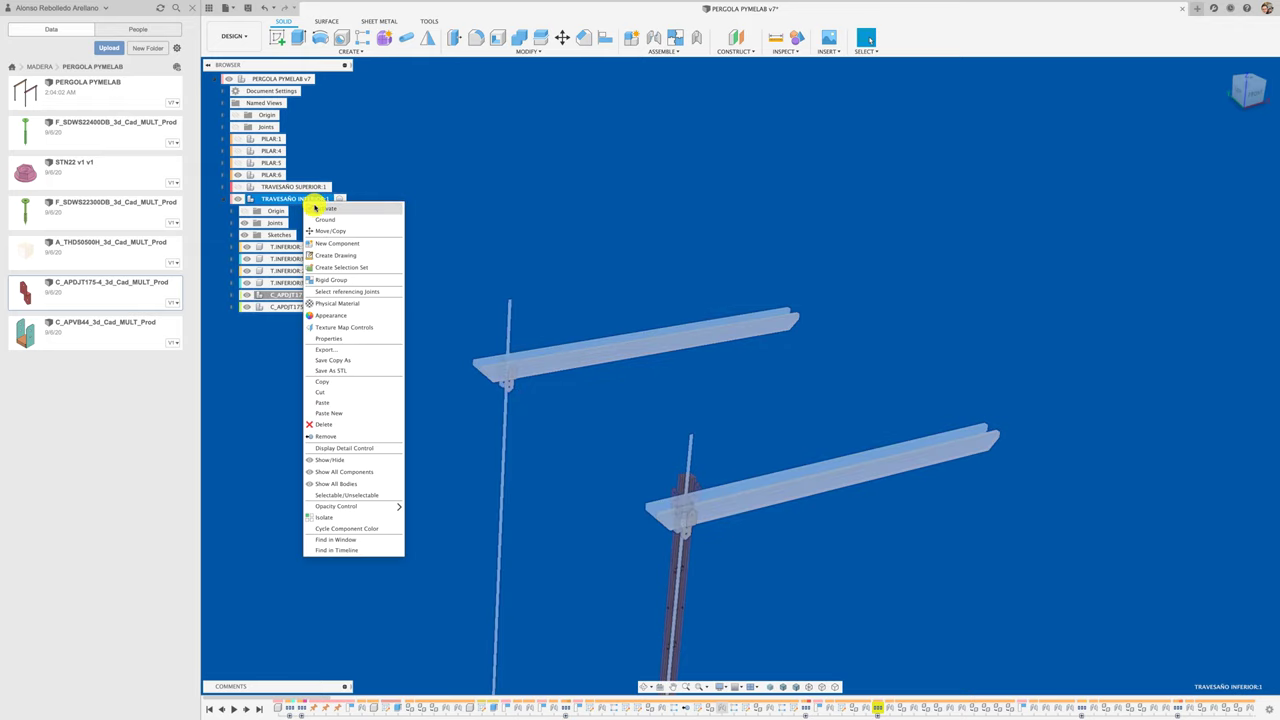
Step: Paste two more C_APDJT175-4 brackets and move them 2500 mm along X
click(346, 401)
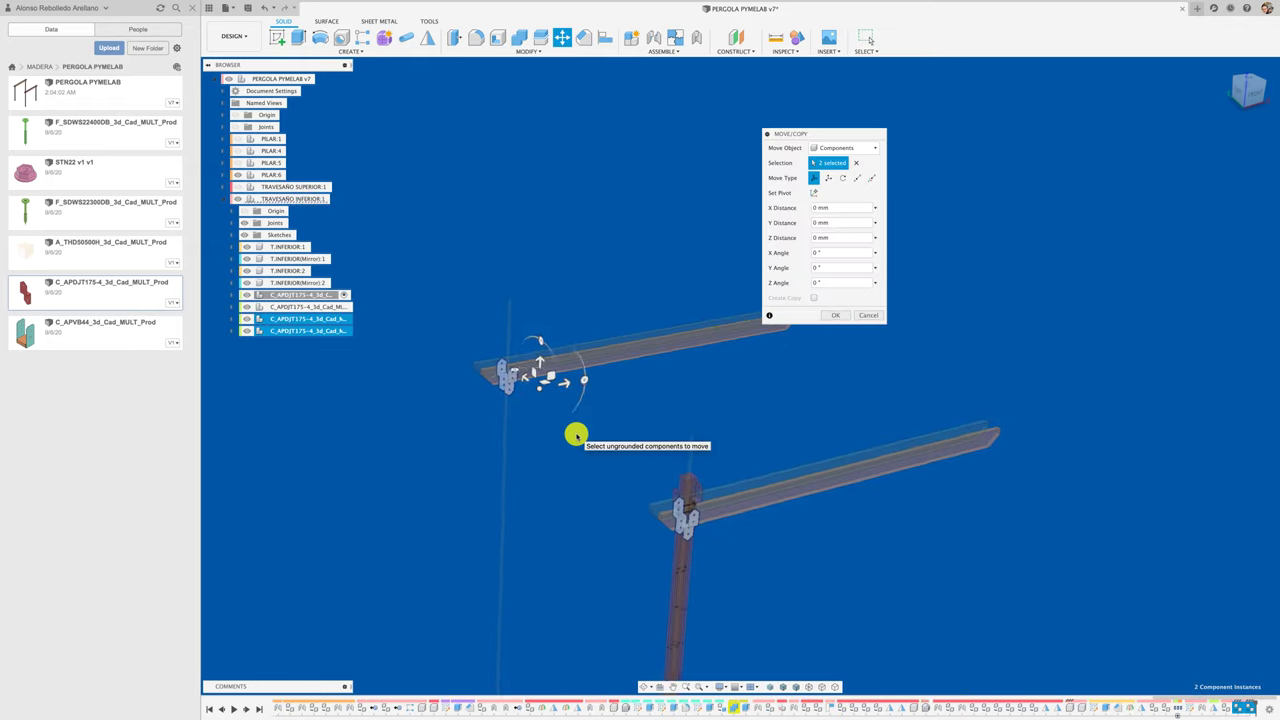
drag(528, 404, 647, 383)
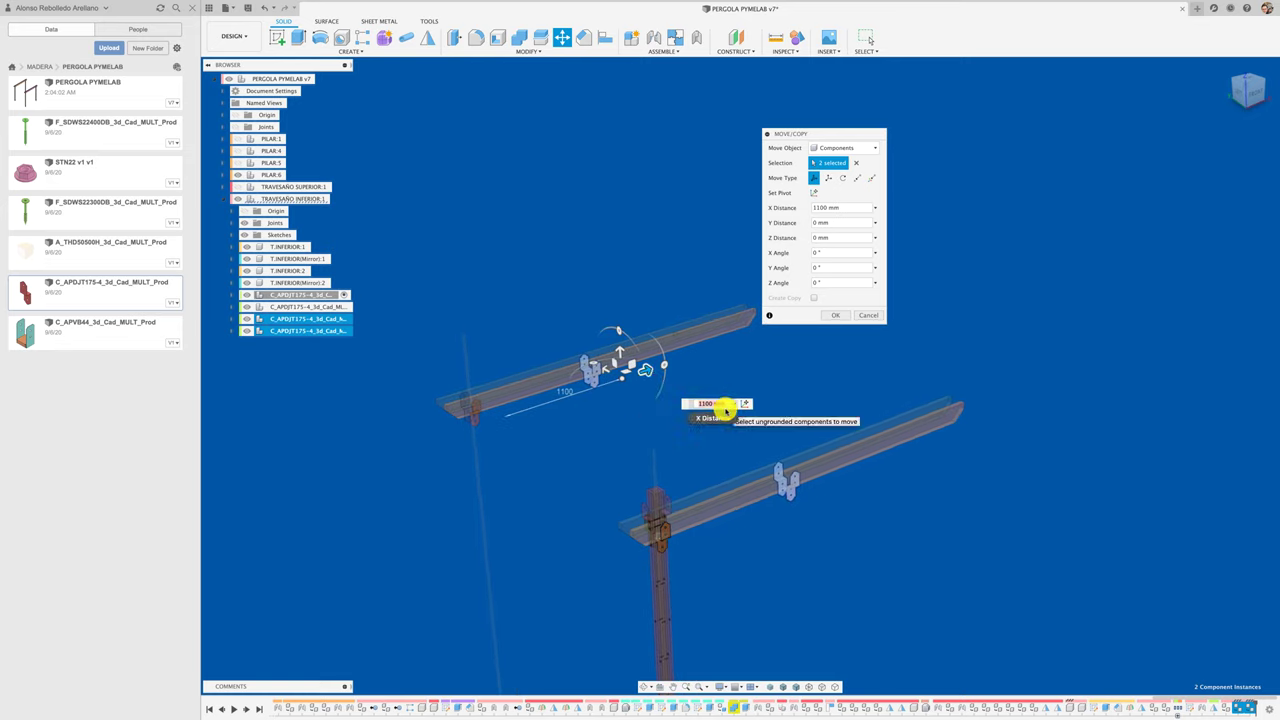
text(500)
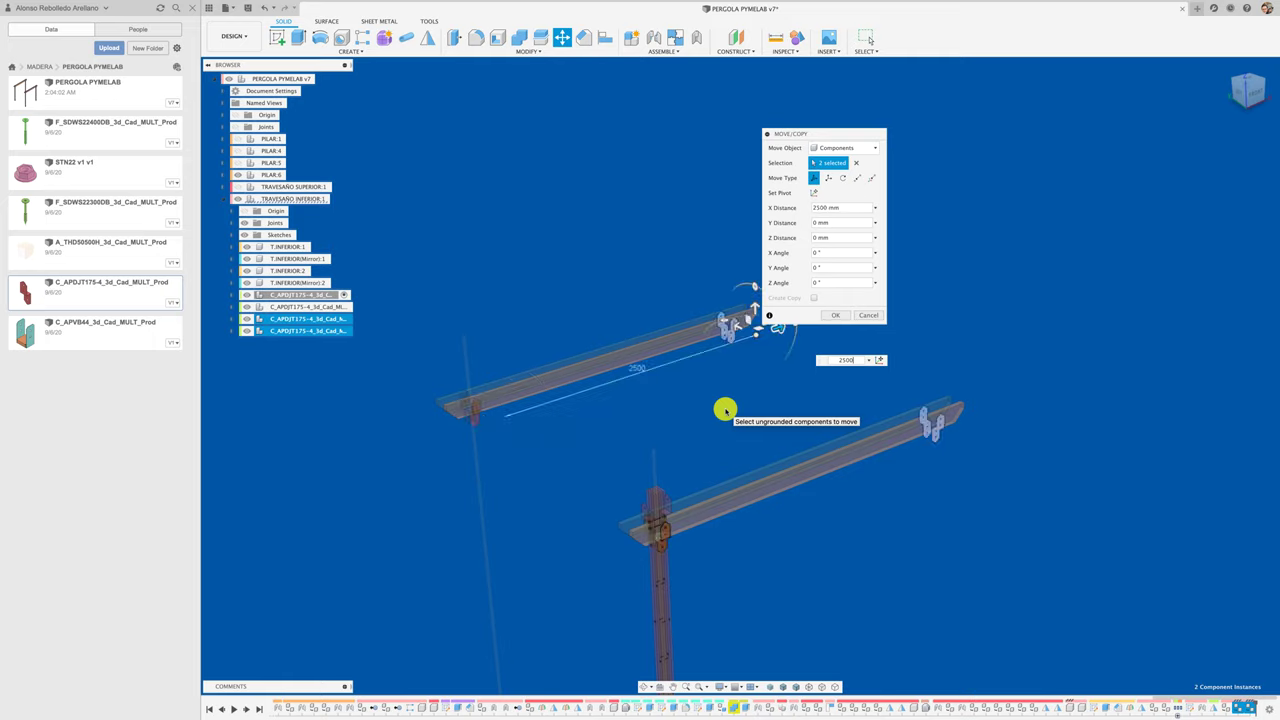
click(819, 316)
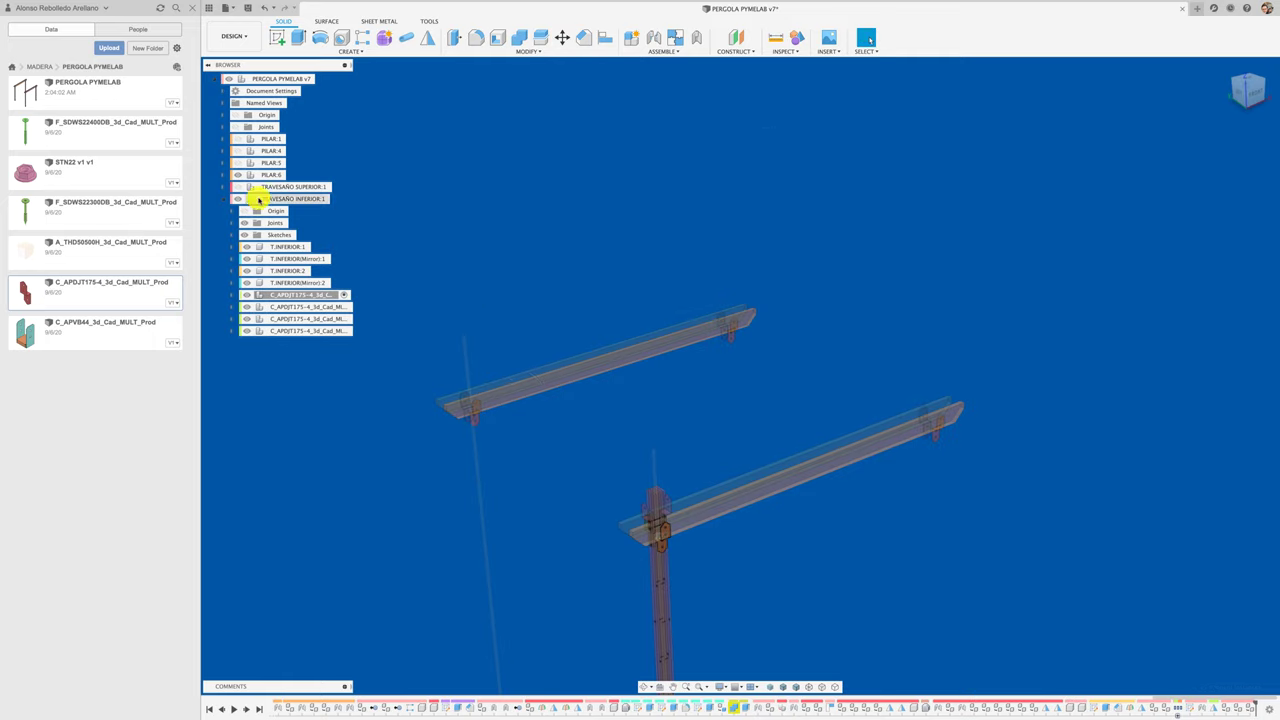
Step: Show TRAVESAÑO SUPERIOR:1 and pillars PILAR:1, PILAR:4 and PILAR:5 again
click(238, 187)
click(238, 163)
click(238, 151)
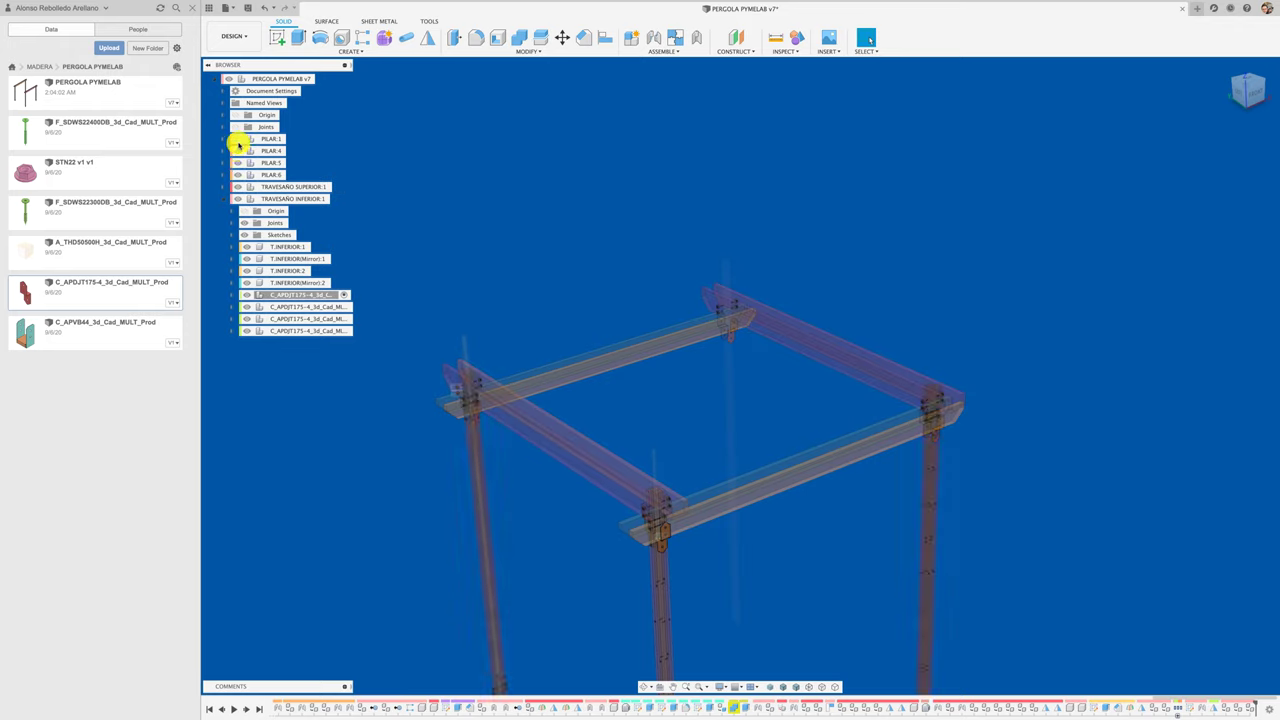
click(238, 139)
click(319, 78)
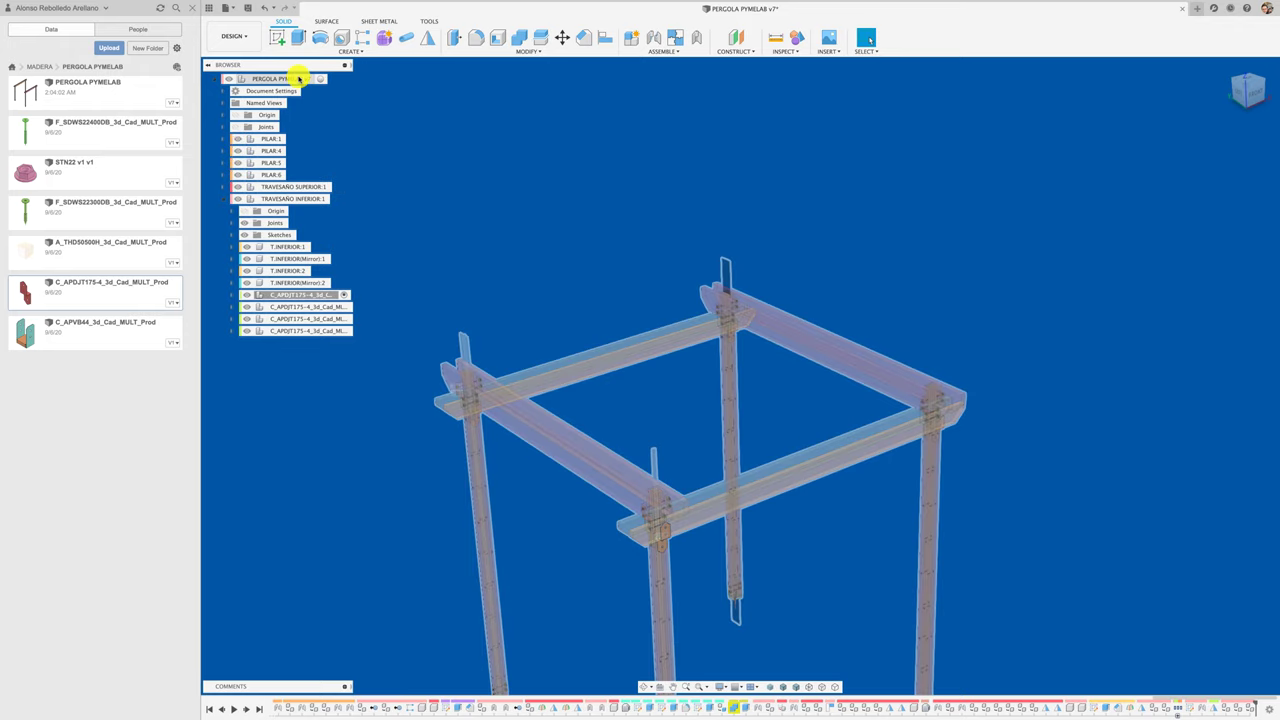
click(449, 204)
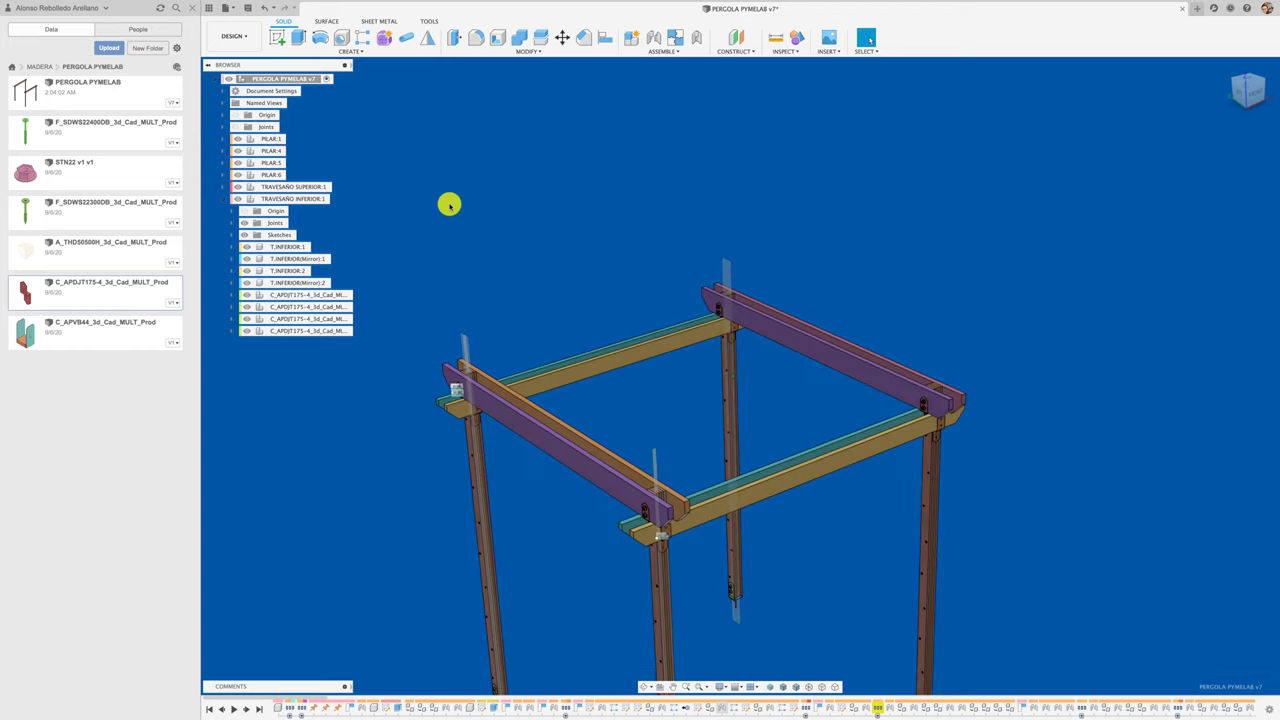
Step: Activate the TRAVESAÑO INFERIOR:1 component so the rest of the pergola is ghosted
scroll(449, 204, up, 2)
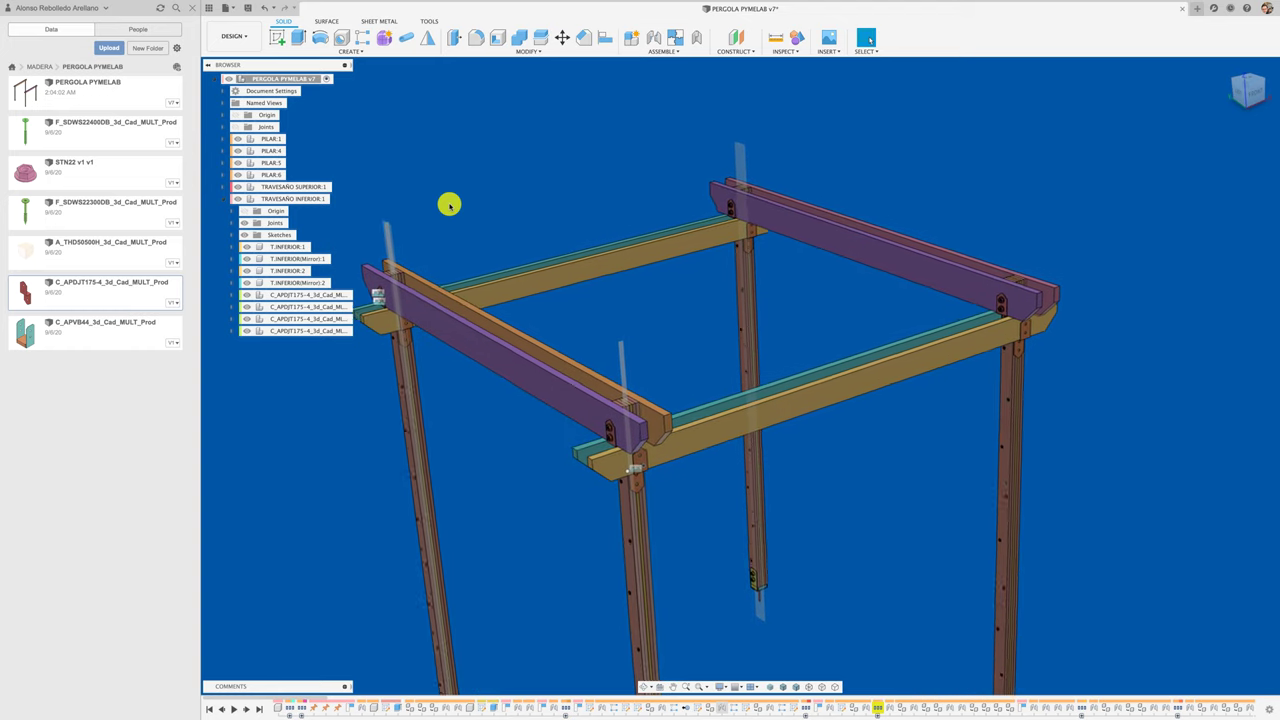
scroll(449, 203, up, 2)
scroll(449, 203, up, 2)
scroll(449, 206, up, 3)
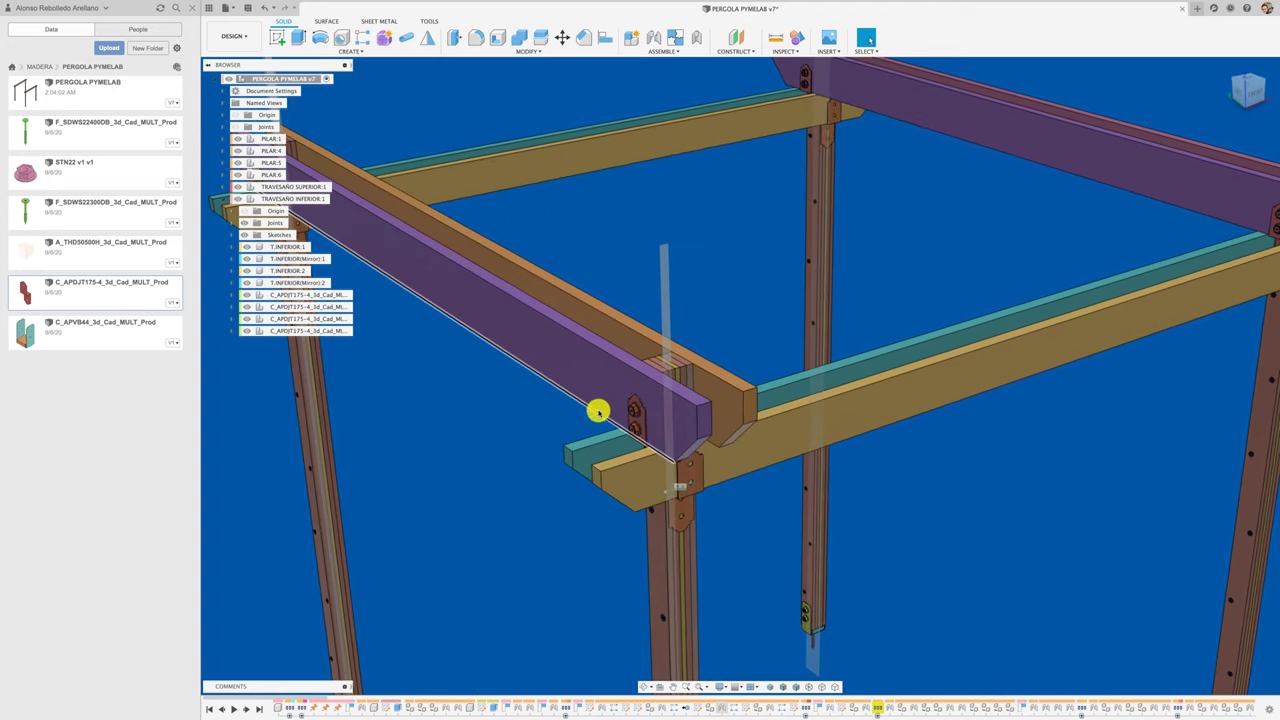
scroll(517, 434, down, 1)
scroll(489, 449, down, 2)
scroll(420, 400, down, 1)
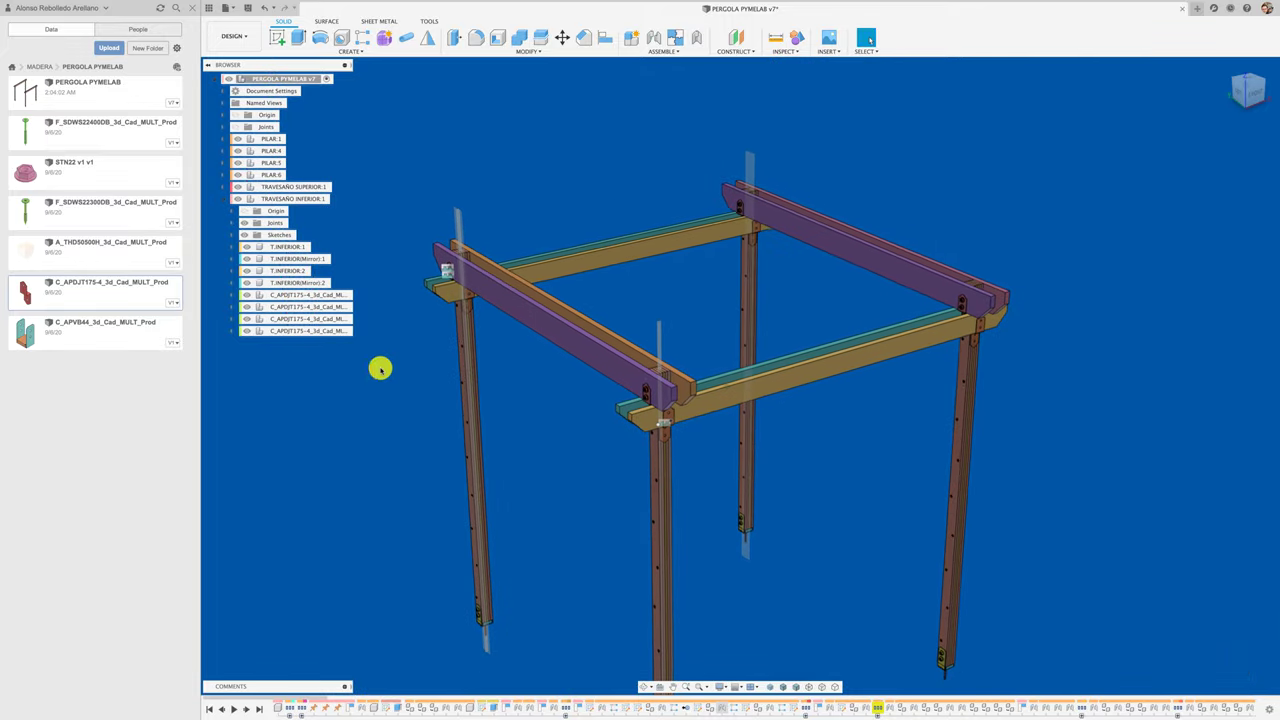
click(330, 199)
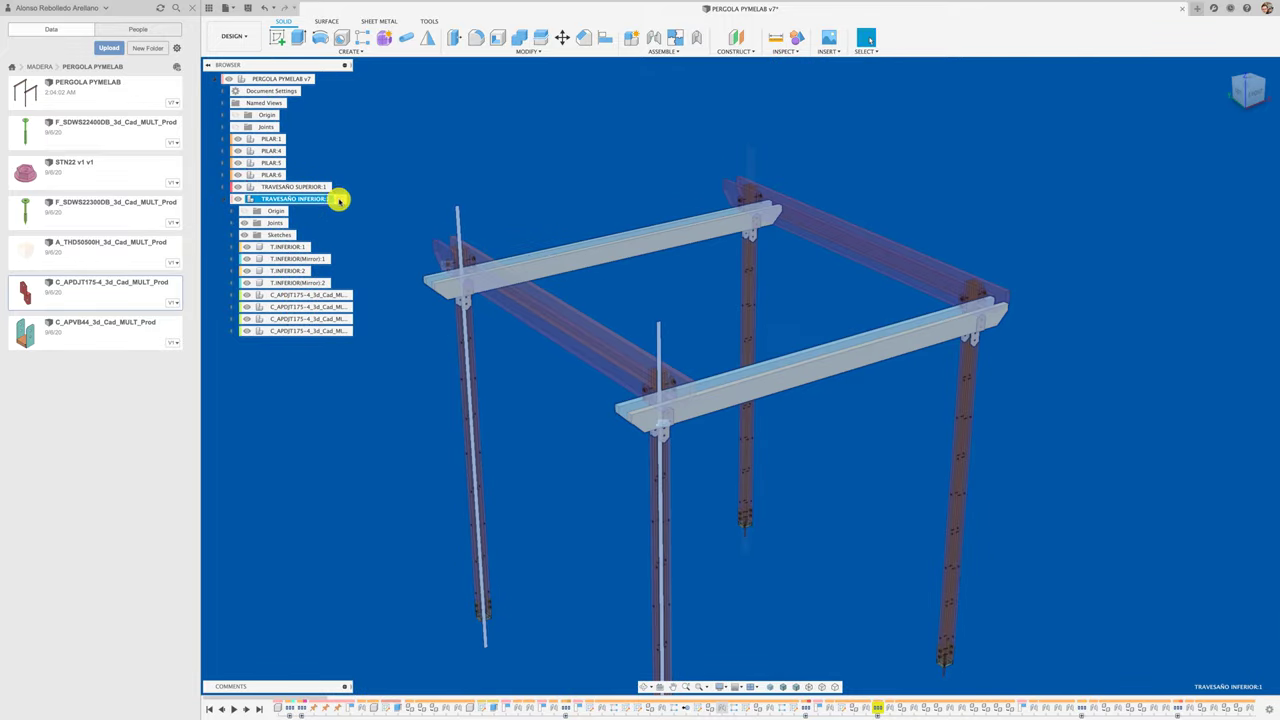
scroll(362, 412, down, 1)
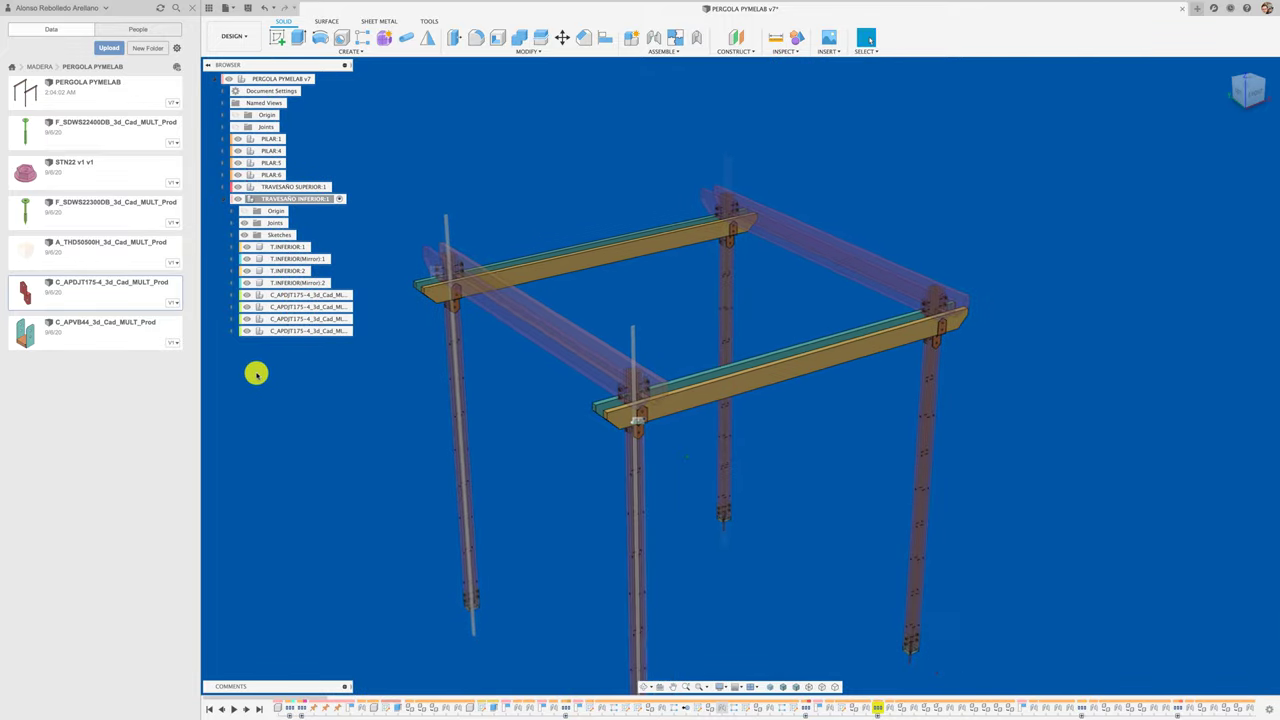
Step: Insert the STN22 nut into the current design and move it to the right post's top
right_click(121, 174)
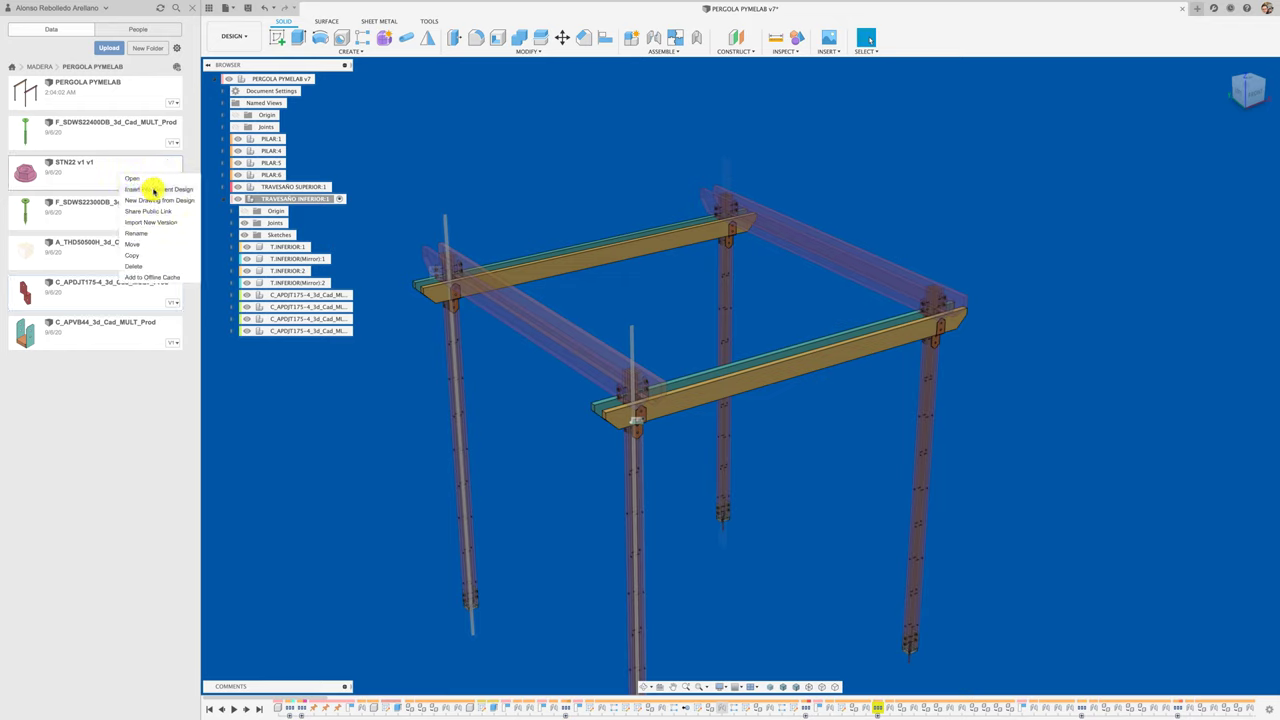
click(154, 190)
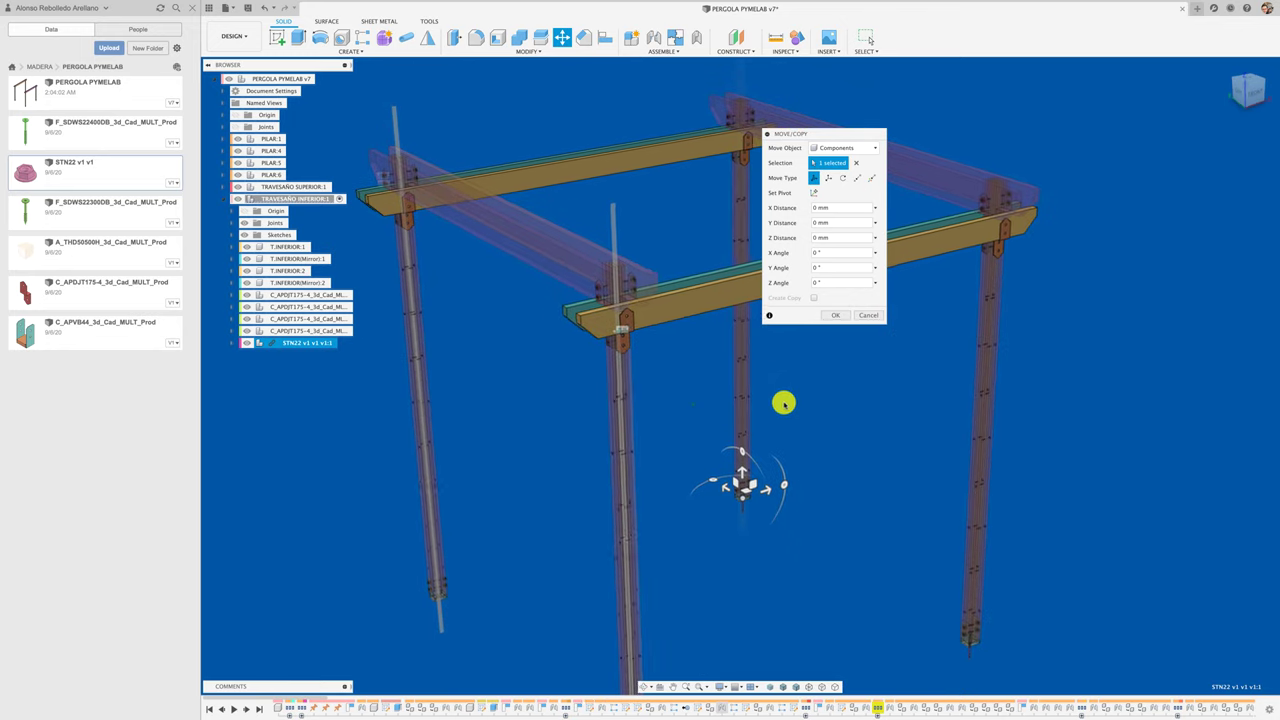
click(1241, 95)
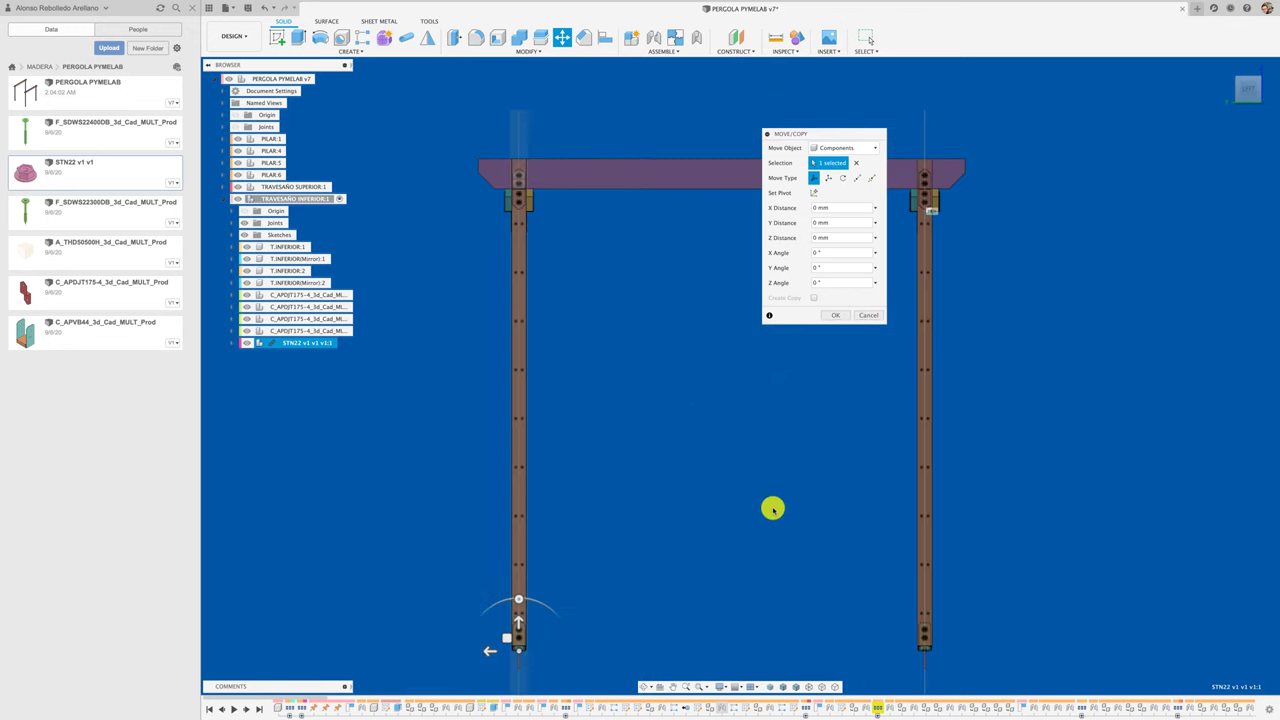
drag(507, 635, 971, 177)
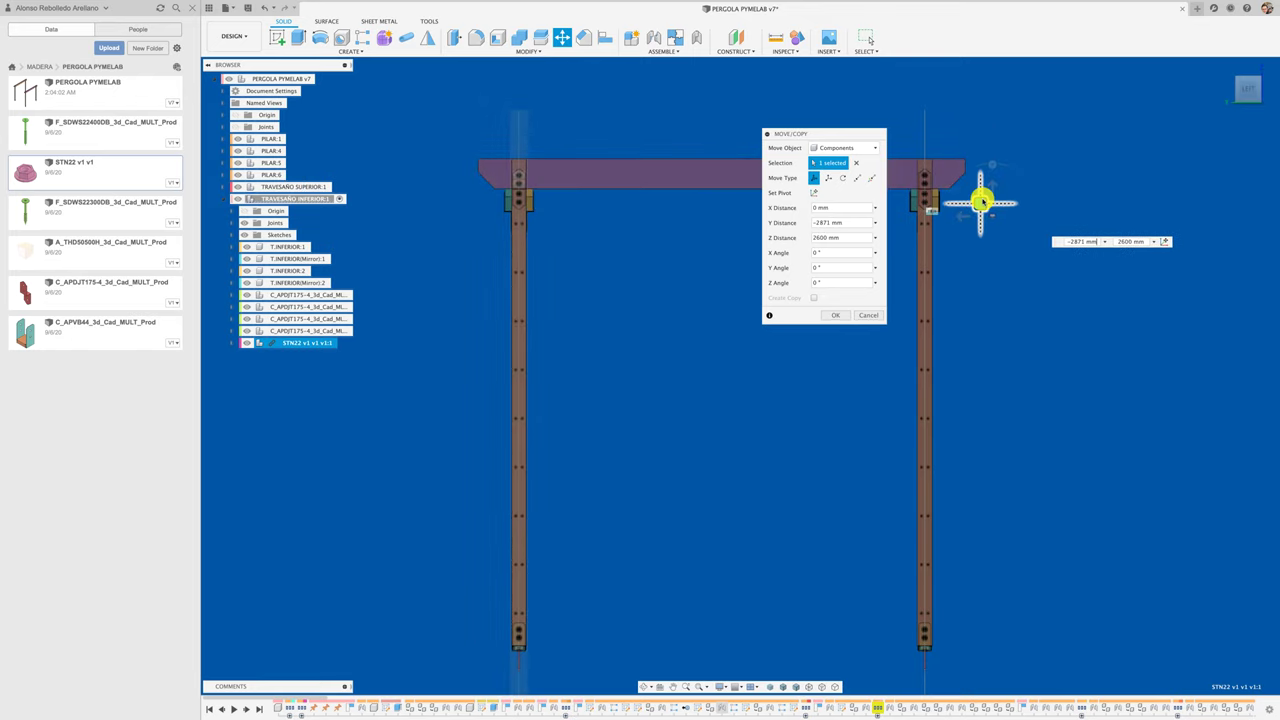
Step: Slide the nut 2292 mm left beside the crossbeam and rotate it 90° about X
shift+middle_drag(985, 203, 1170, 127)
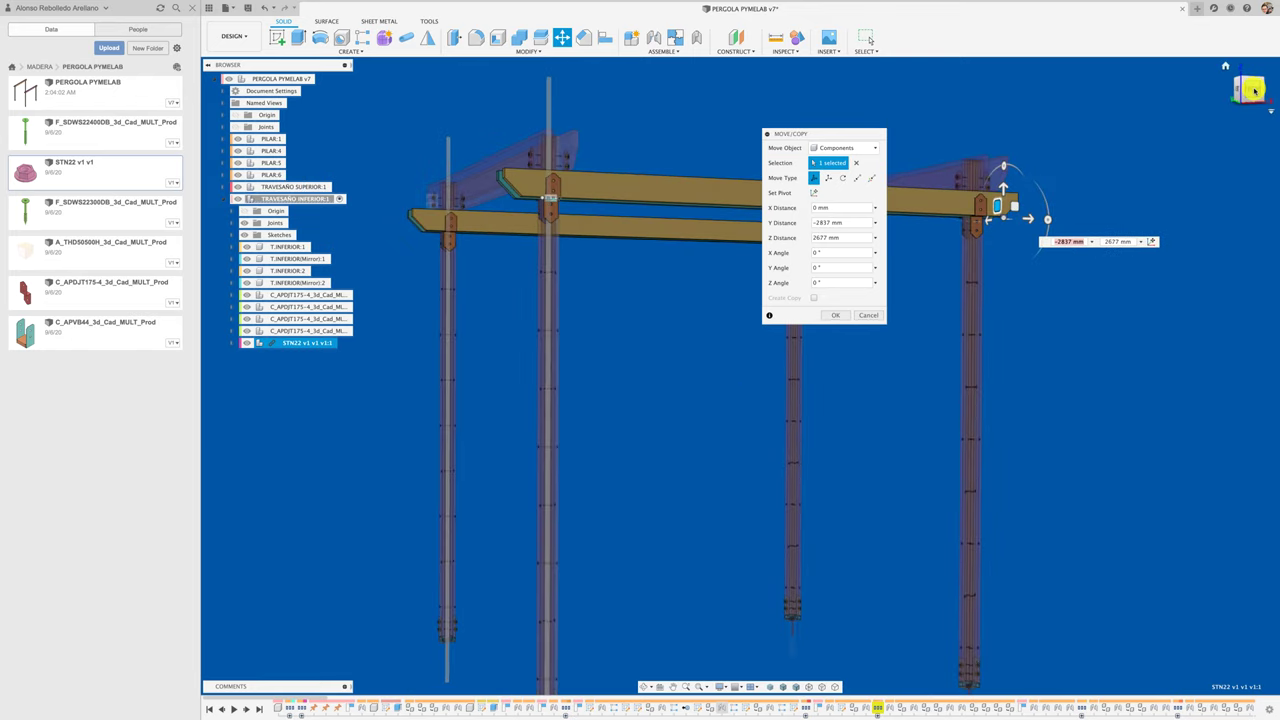
click(1255, 91)
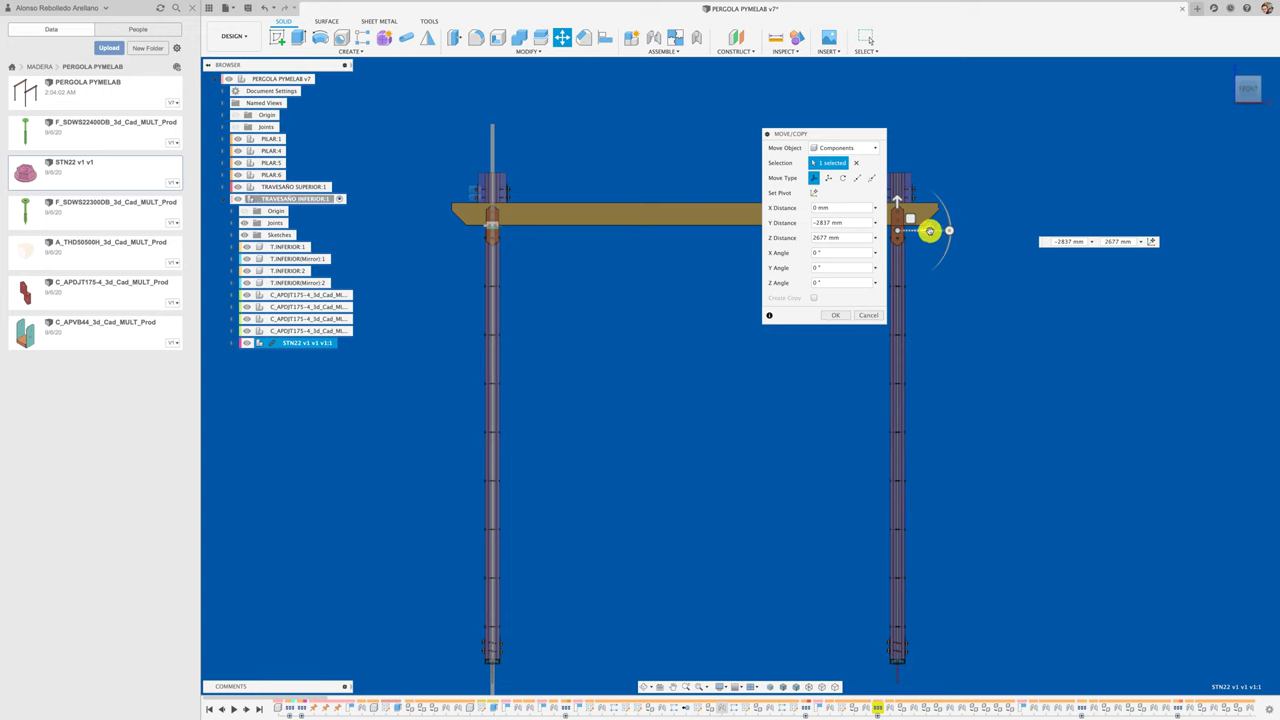
drag(930, 231, 557, 231)
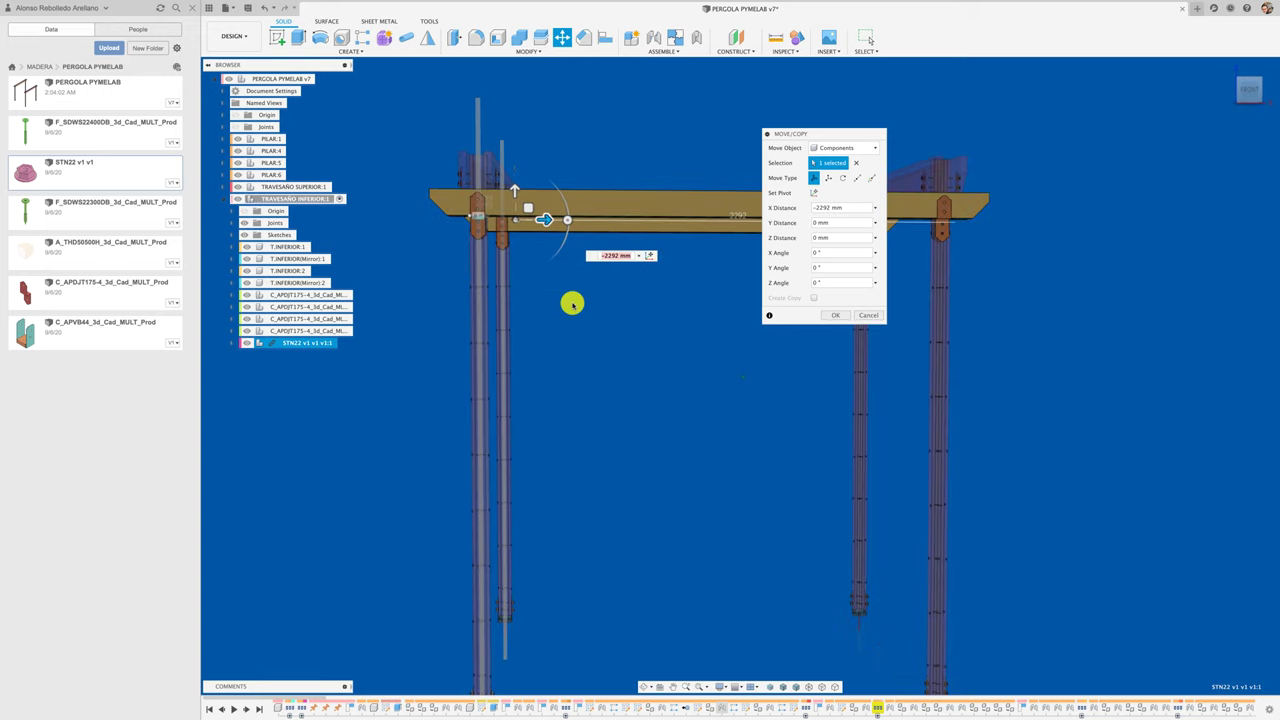
mouse_move(572, 303)
shift+middle_down()
mouse_move(663, 408)
mouse_move(649, 414)
shift+middle_up()
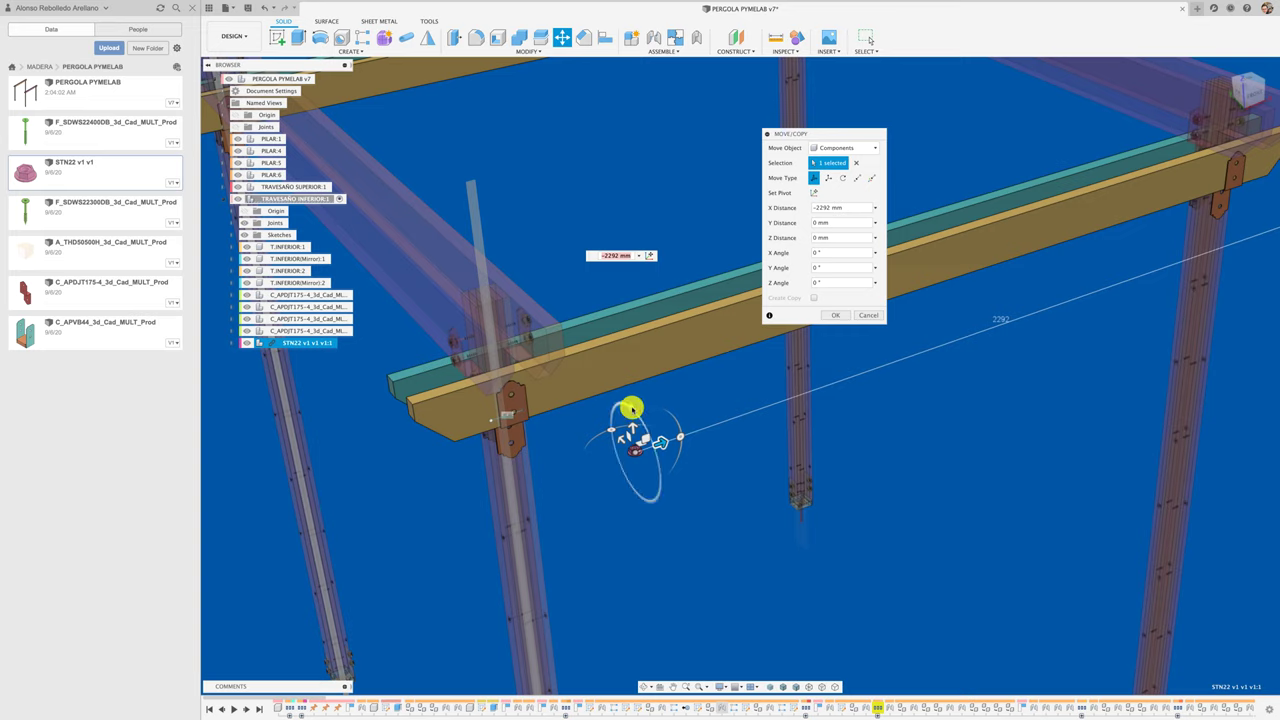
click(631, 410)
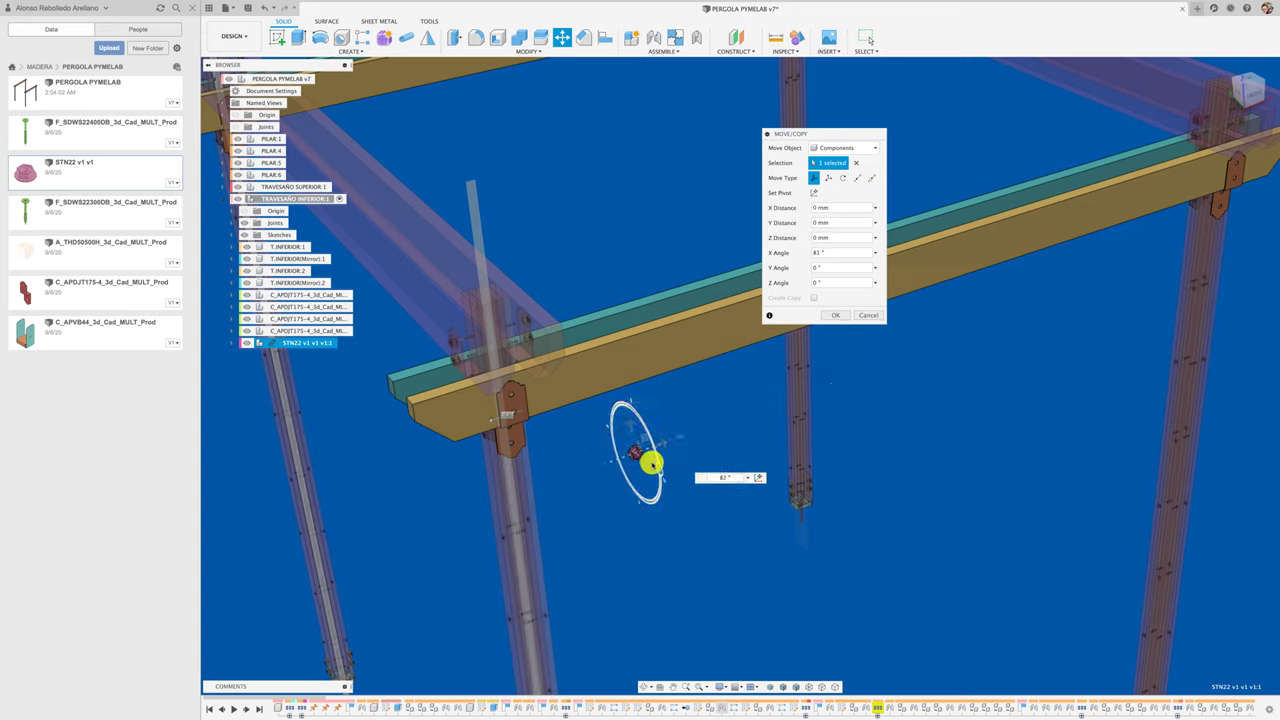
text(90)
key(Return)
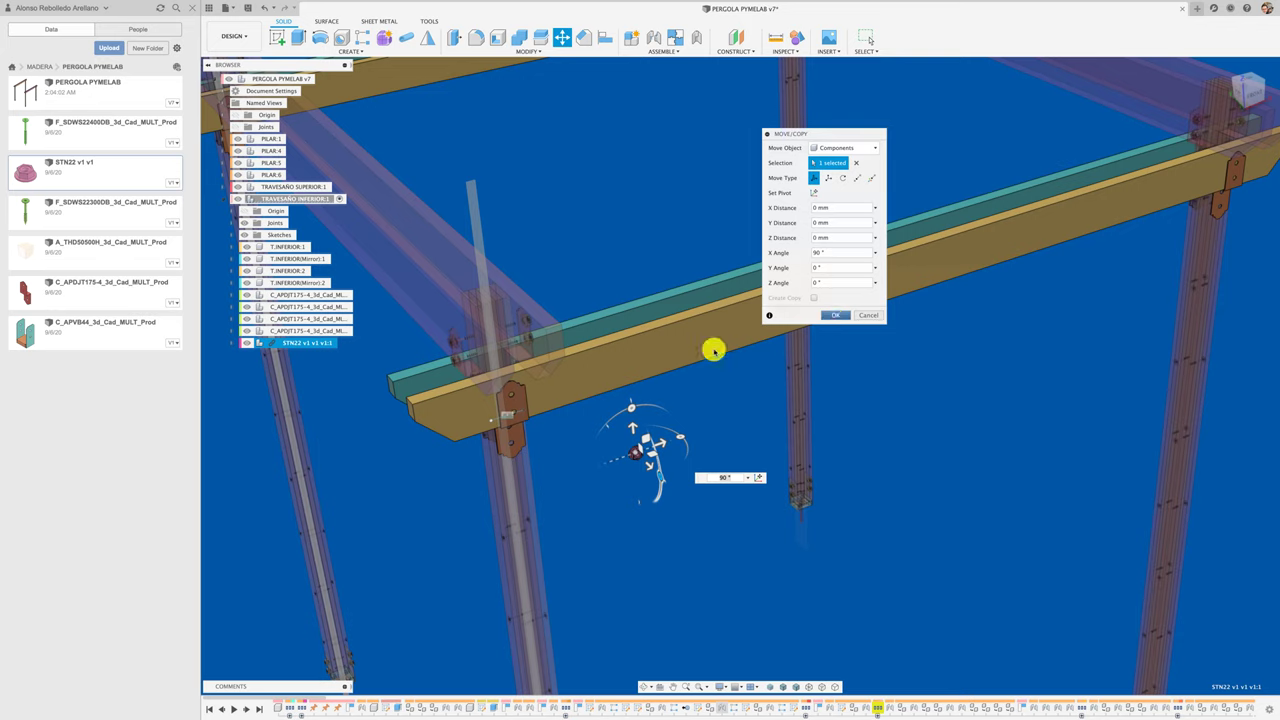
key(Return)
Step: Break the inserted STN22 nut's link to its source file
right_click(312, 345)
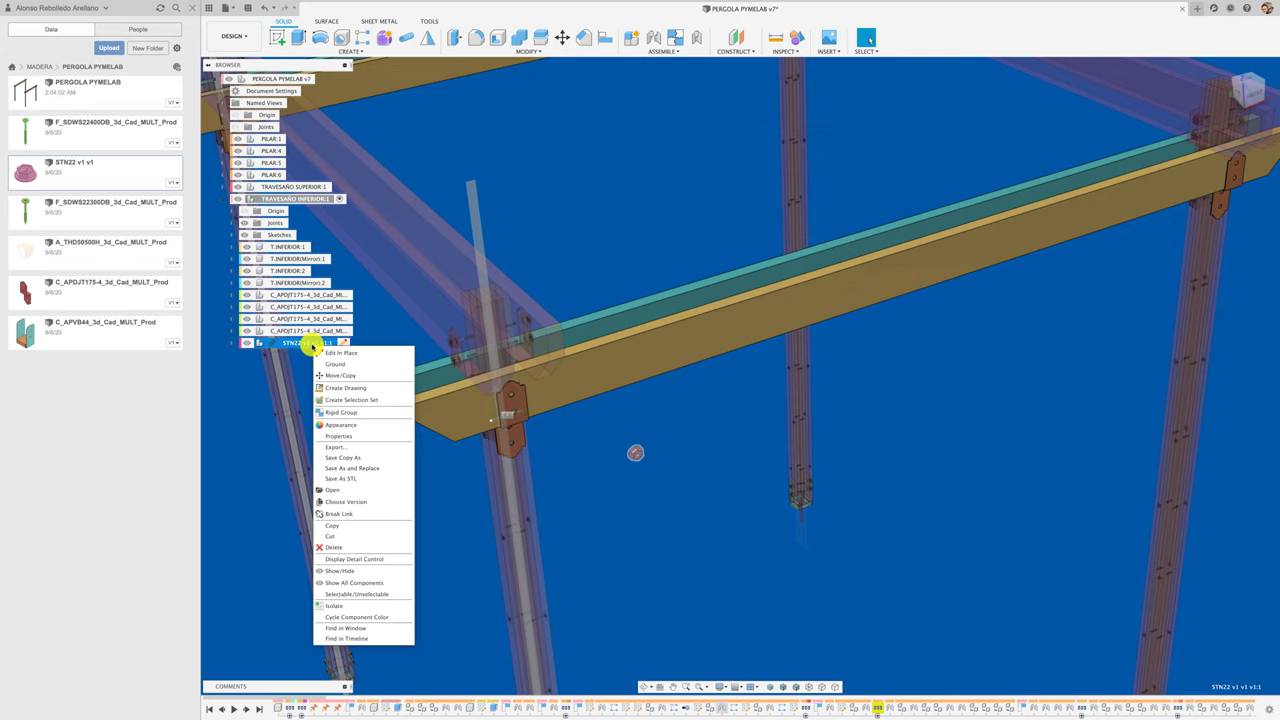
click(349, 513)
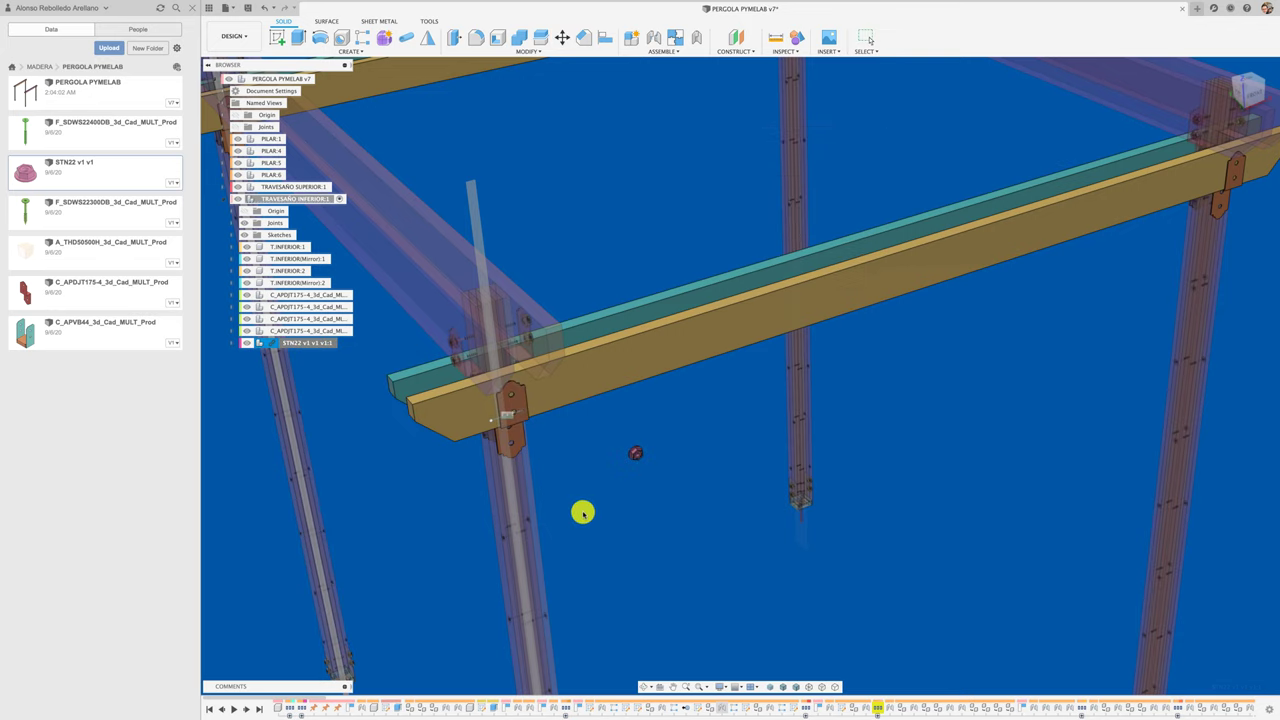
scroll(423, 489, up, 2)
scroll(503, 511, up, 3)
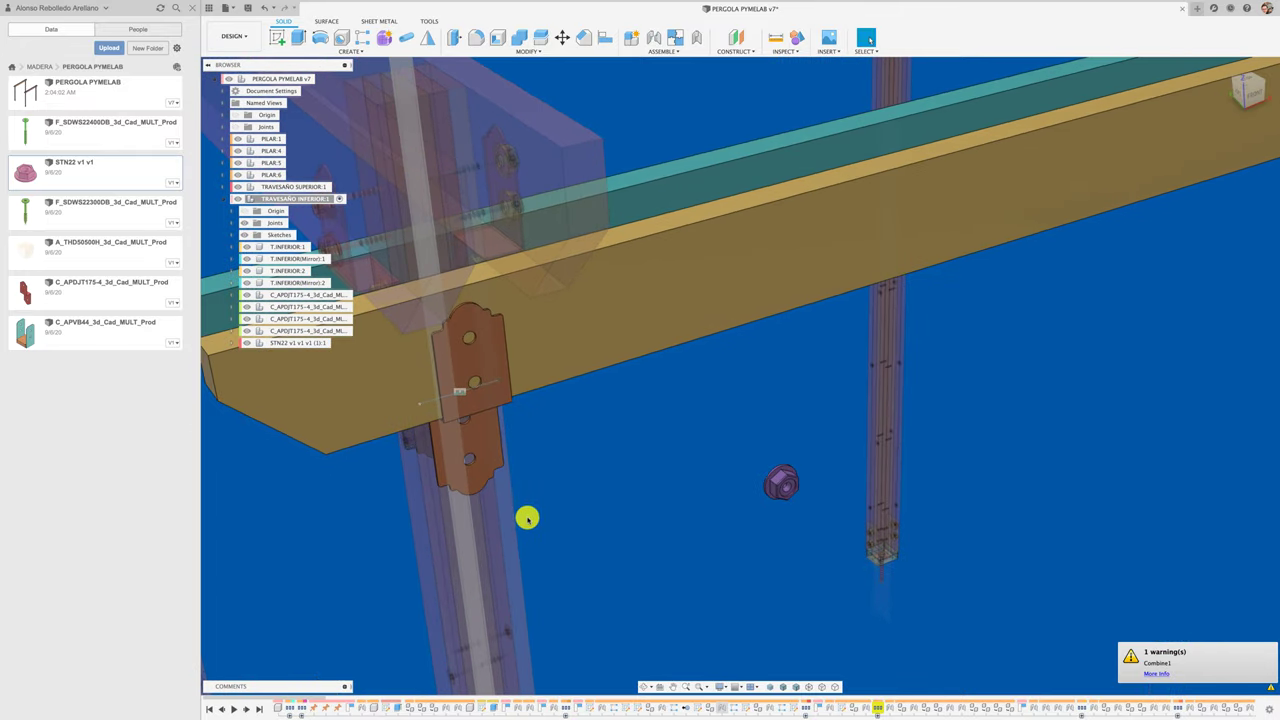
Step: Joint the nut's center to the C_APDJT175-4 bracket's bolt hole
key(j)
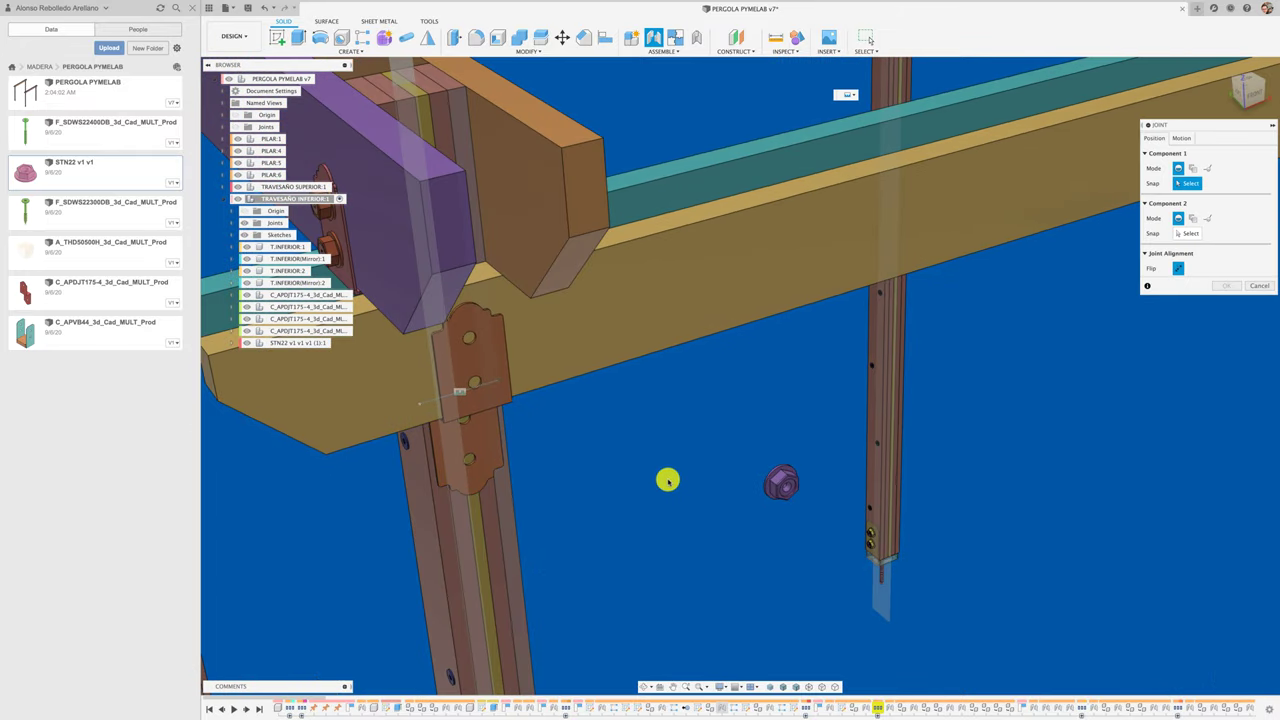
scroll(828, 524, up, 3)
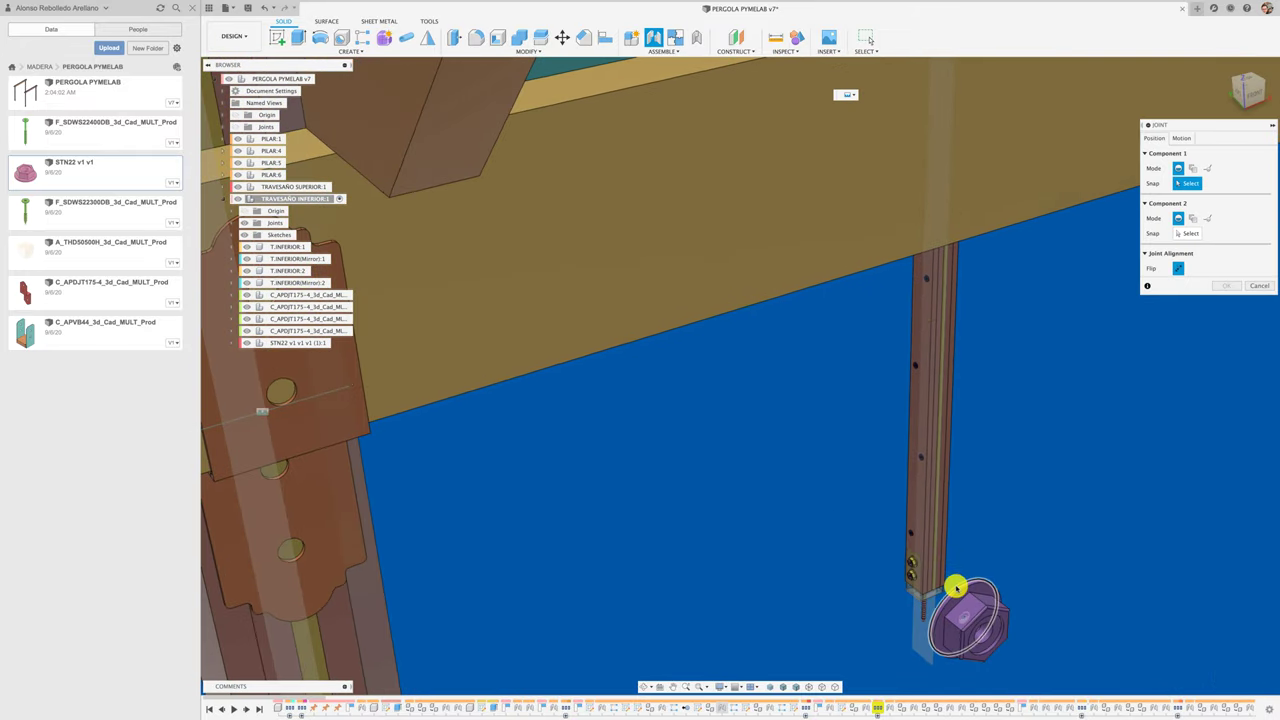
shift+middle_drag(955, 587, 941, 570)
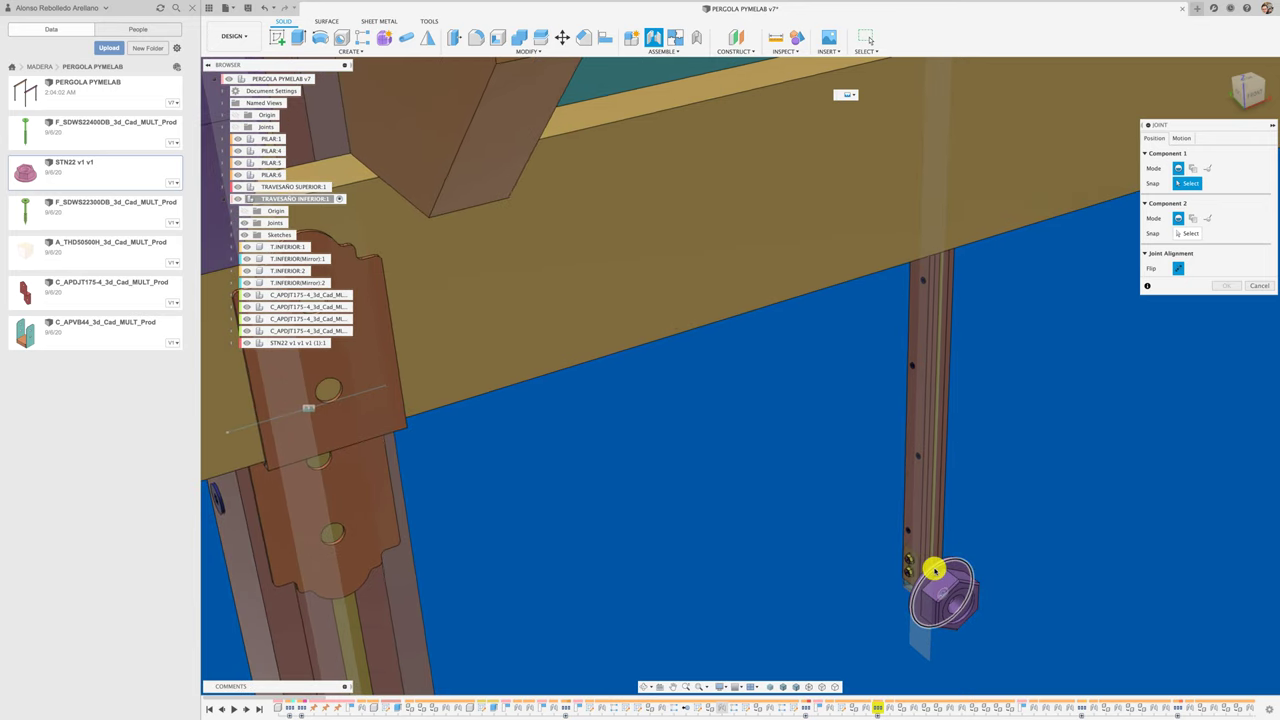
shift+middle_drag(906, 608, 1011, 487)
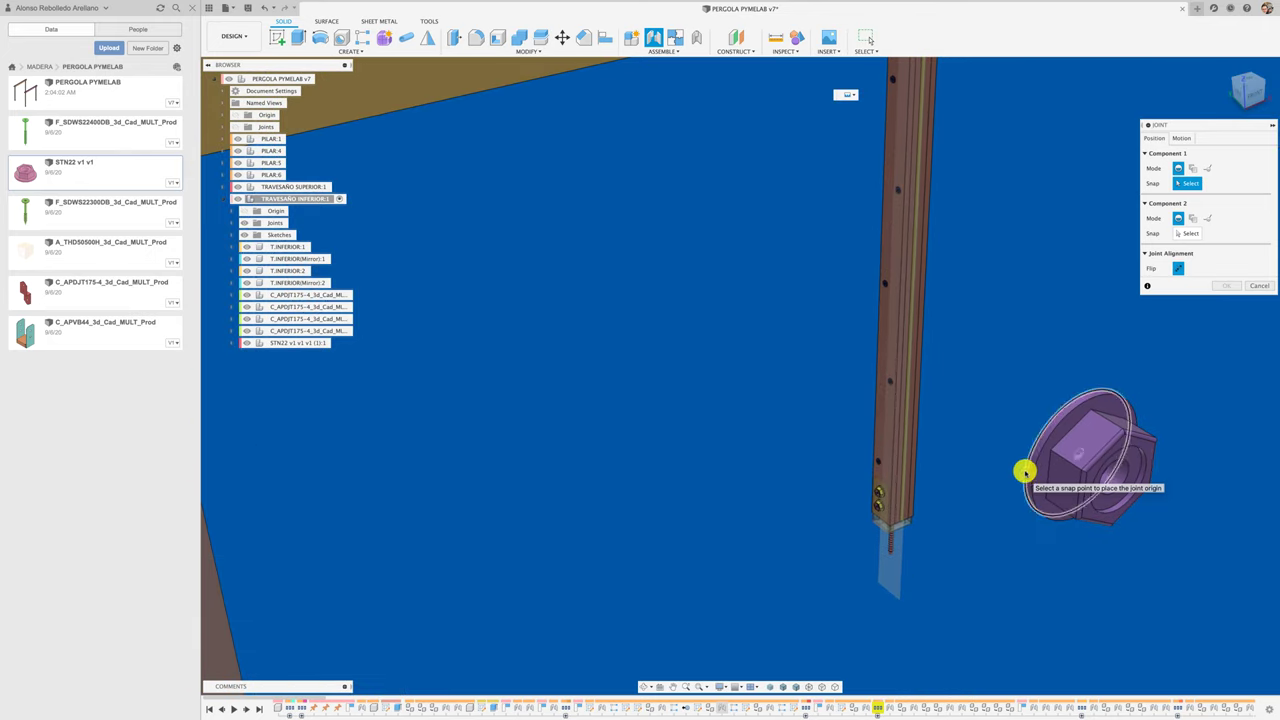
click(1030, 450)
shift+middle_drag(1030, 450, 712, 497)
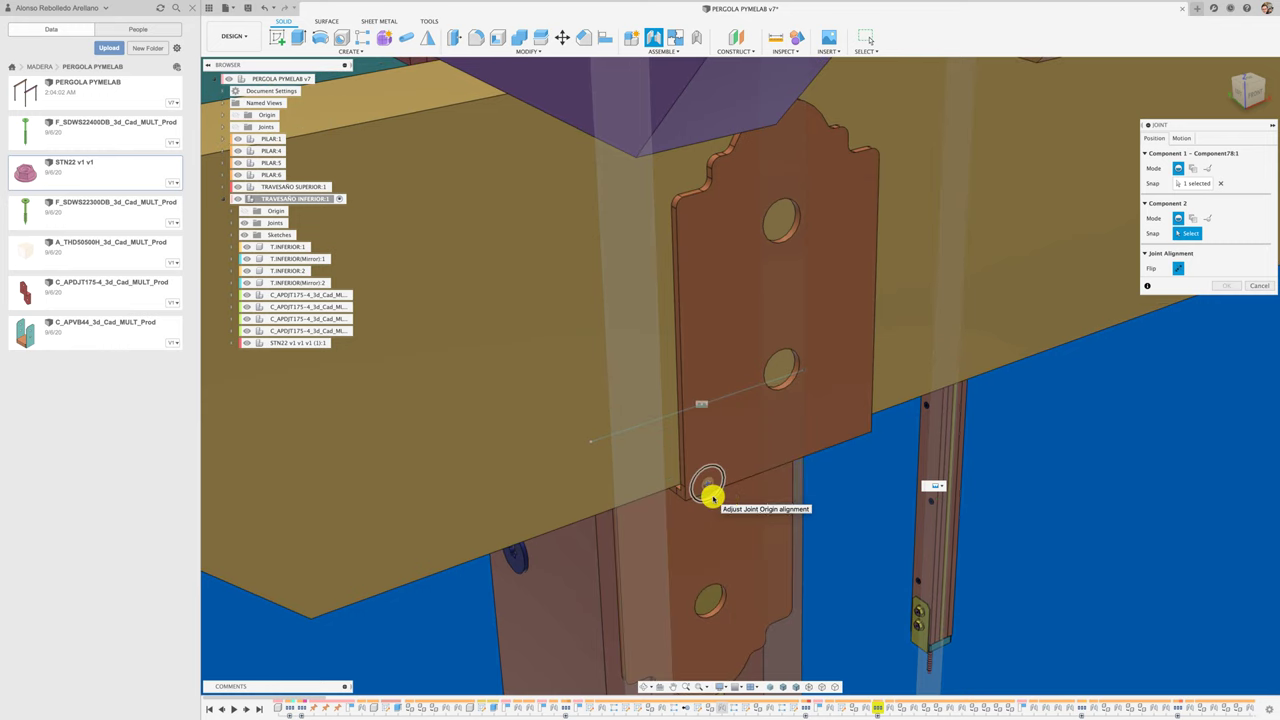
click(710, 497)
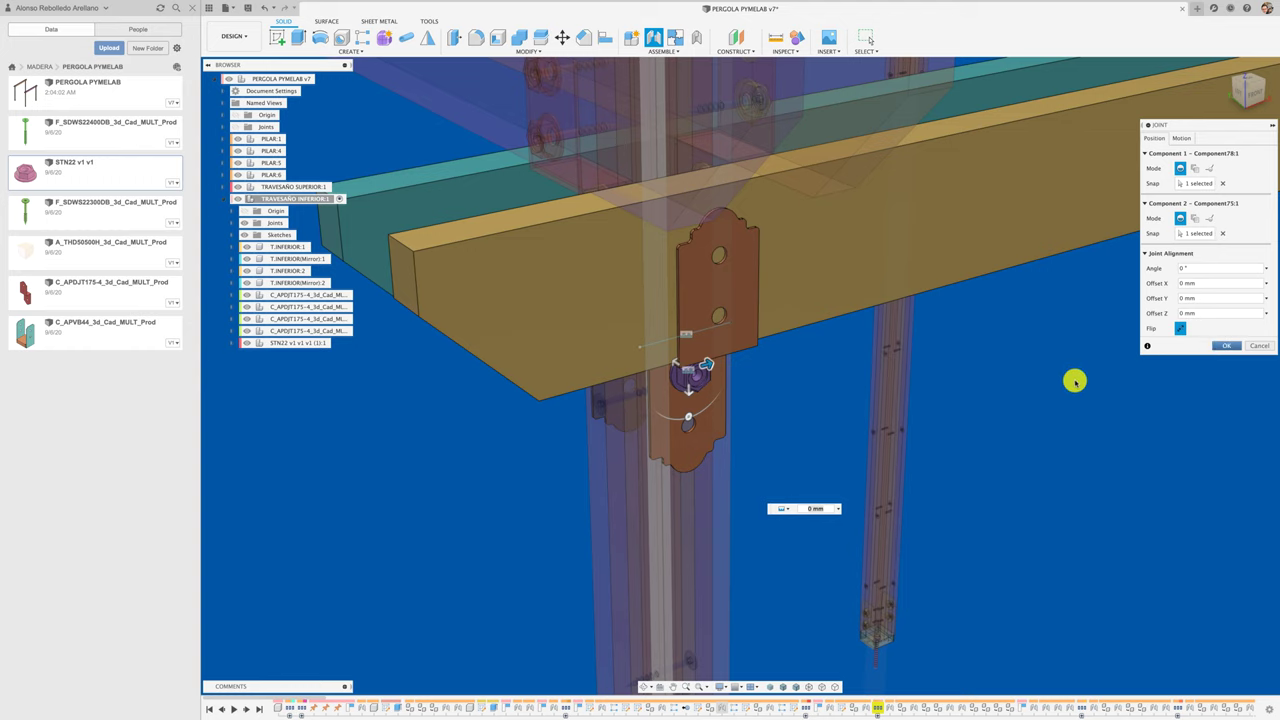
click(1225, 345)
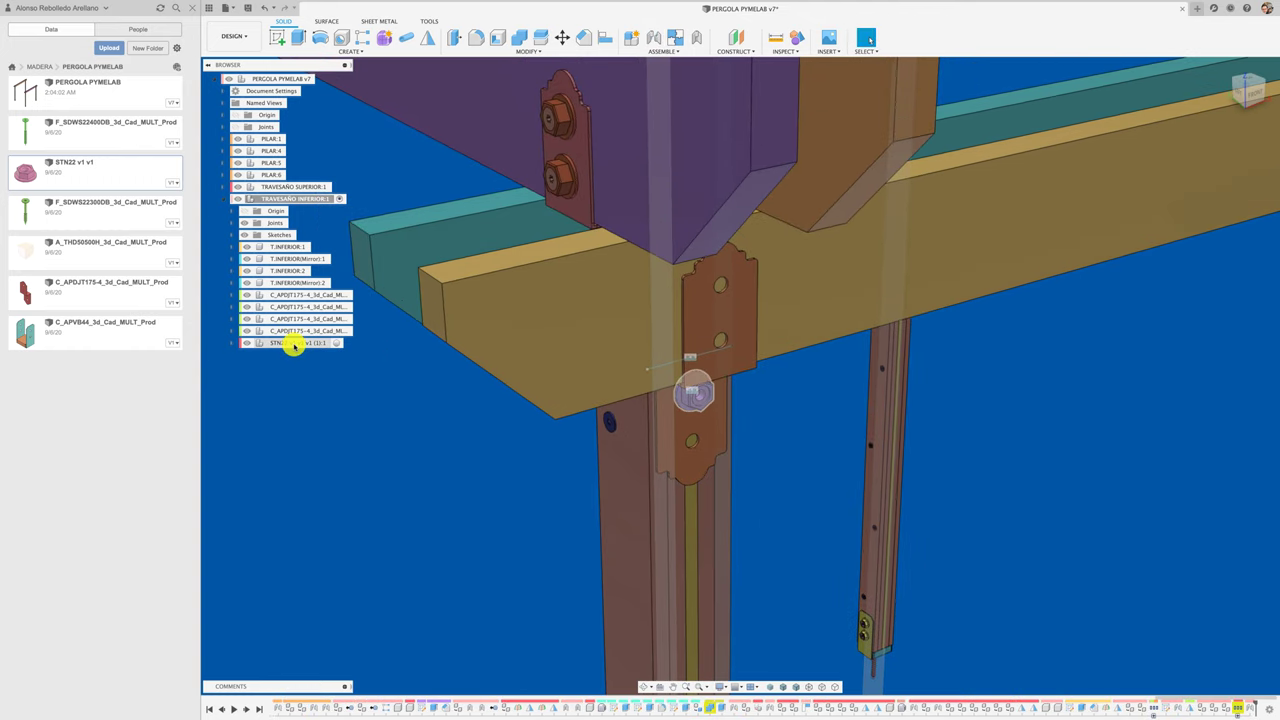
Step: Copy the jointed STN22 nut and move the copy 117 mm down the bracket
click(293, 343)
key(ctrl+c)
key(ctrl+v)
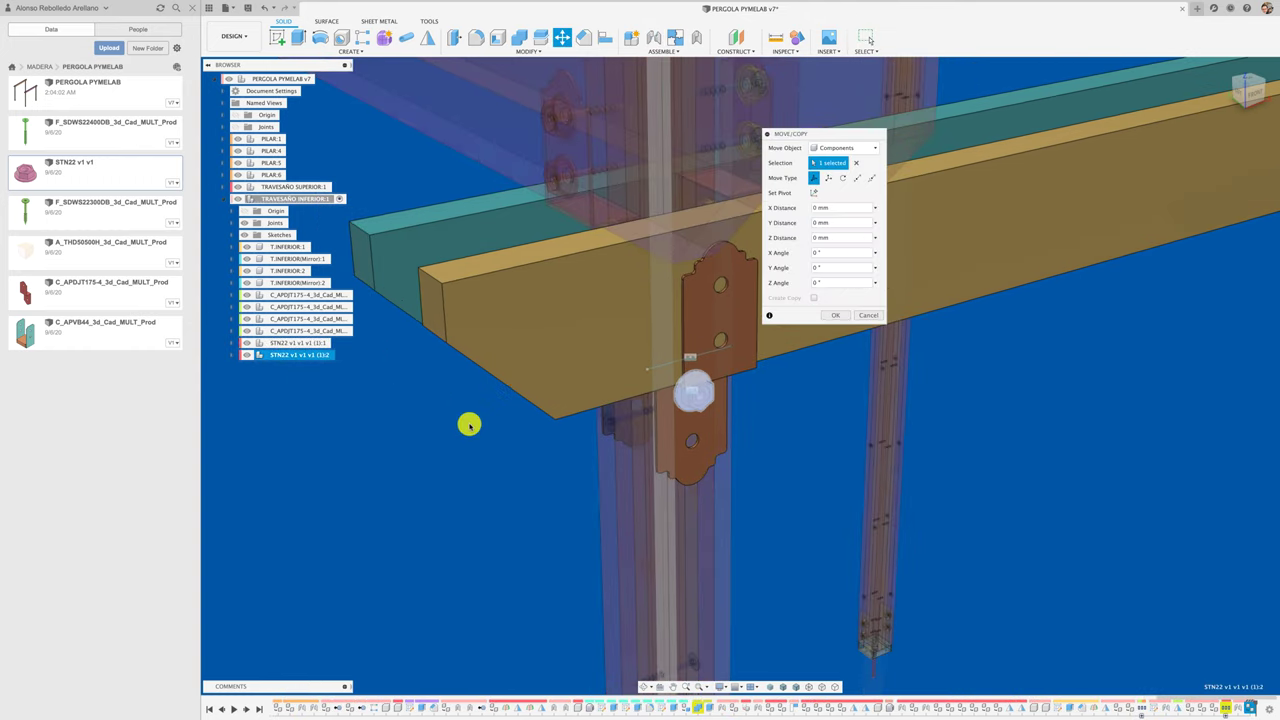
scroll(1000, 440, down, 5)
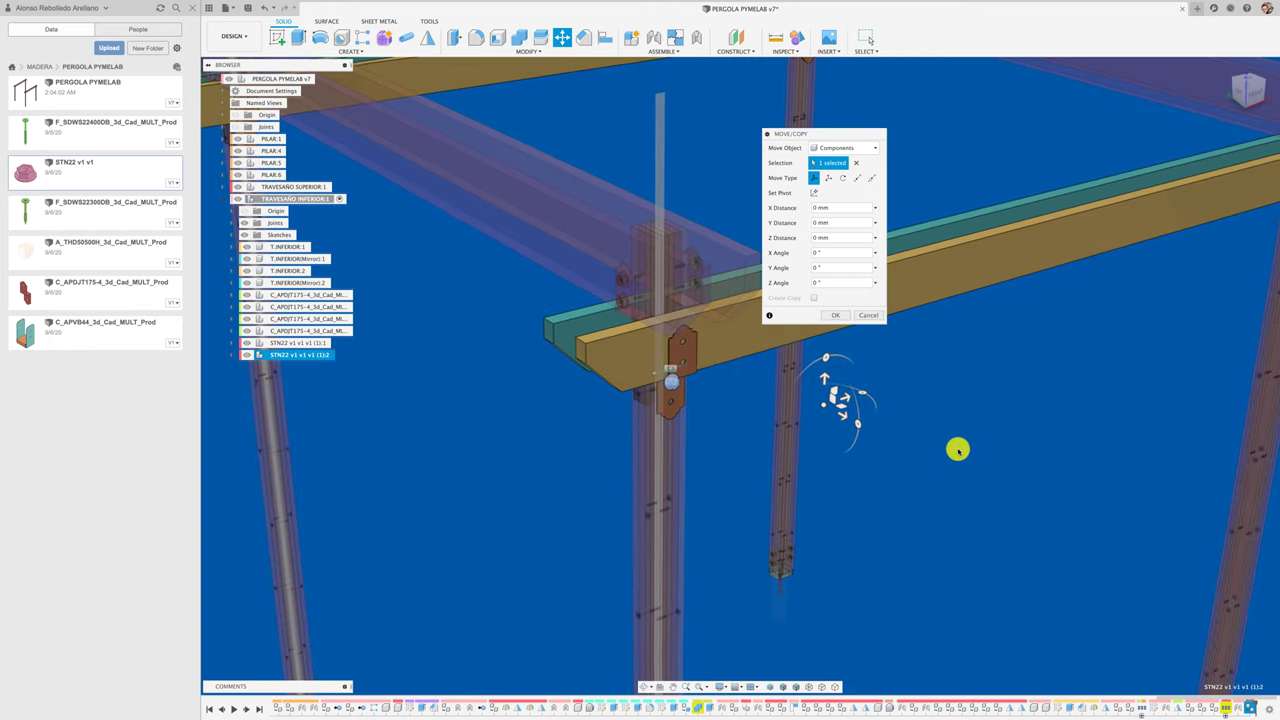
scroll(918, 425, up, 3)
drag(897, 422, 900, 514)
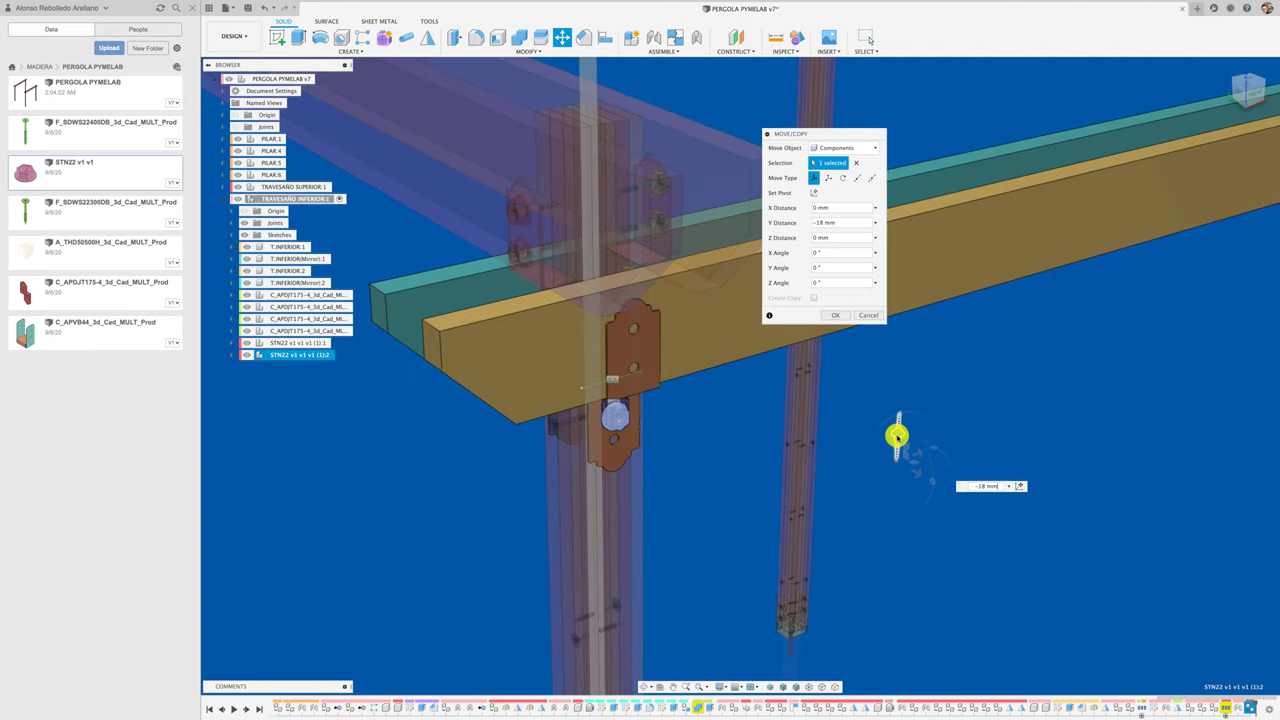
click(836, 316)
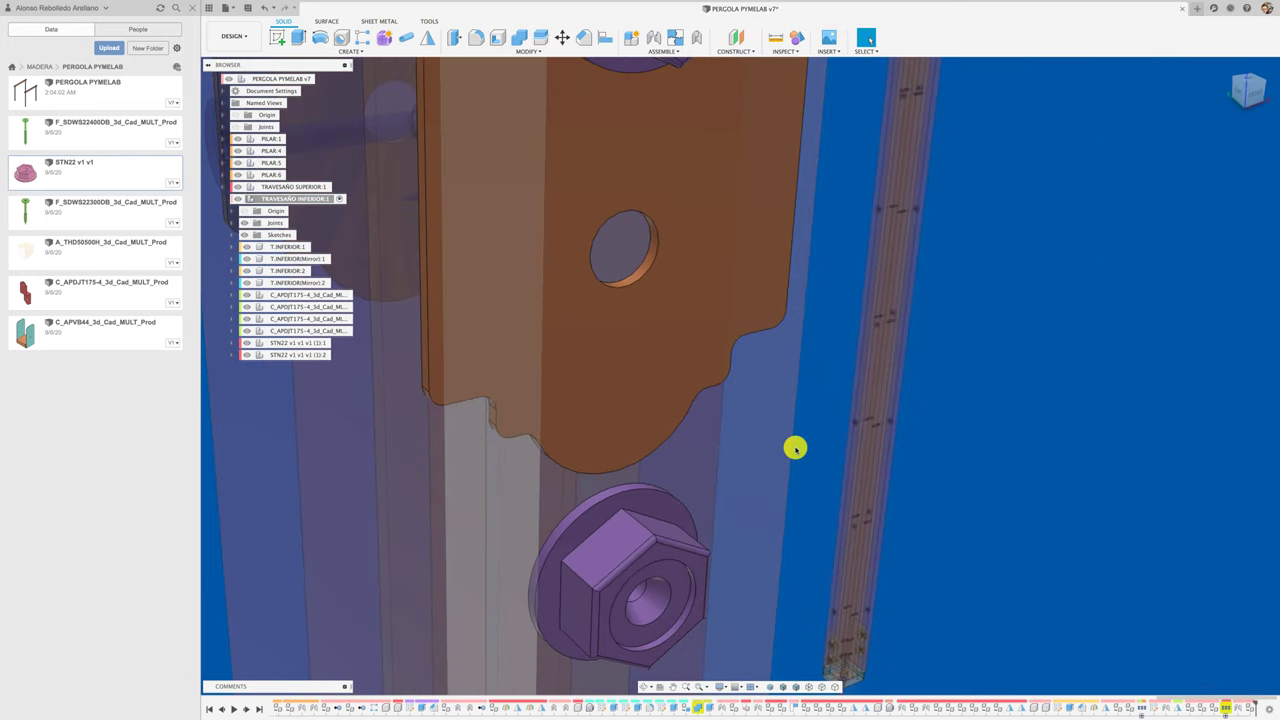
Step: Joint the copied nut into the bracket's other bolt hole
key(j)
click(626, 486)
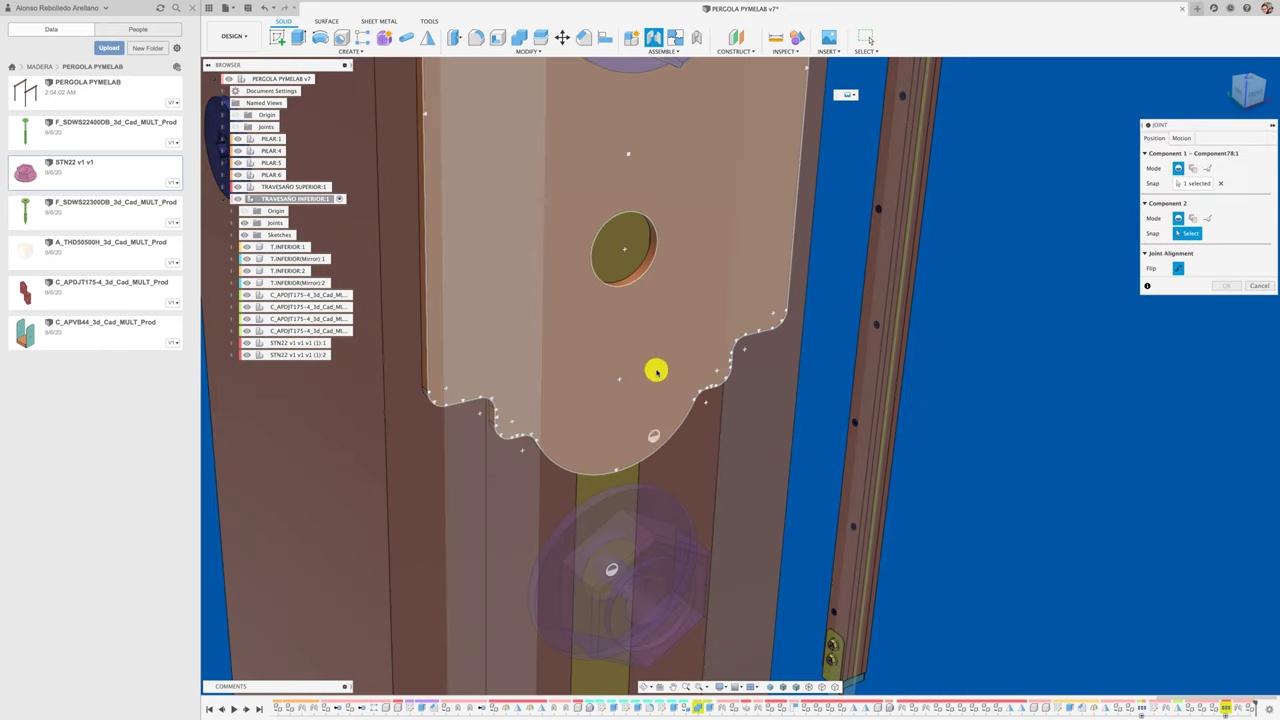
click(638, 285)
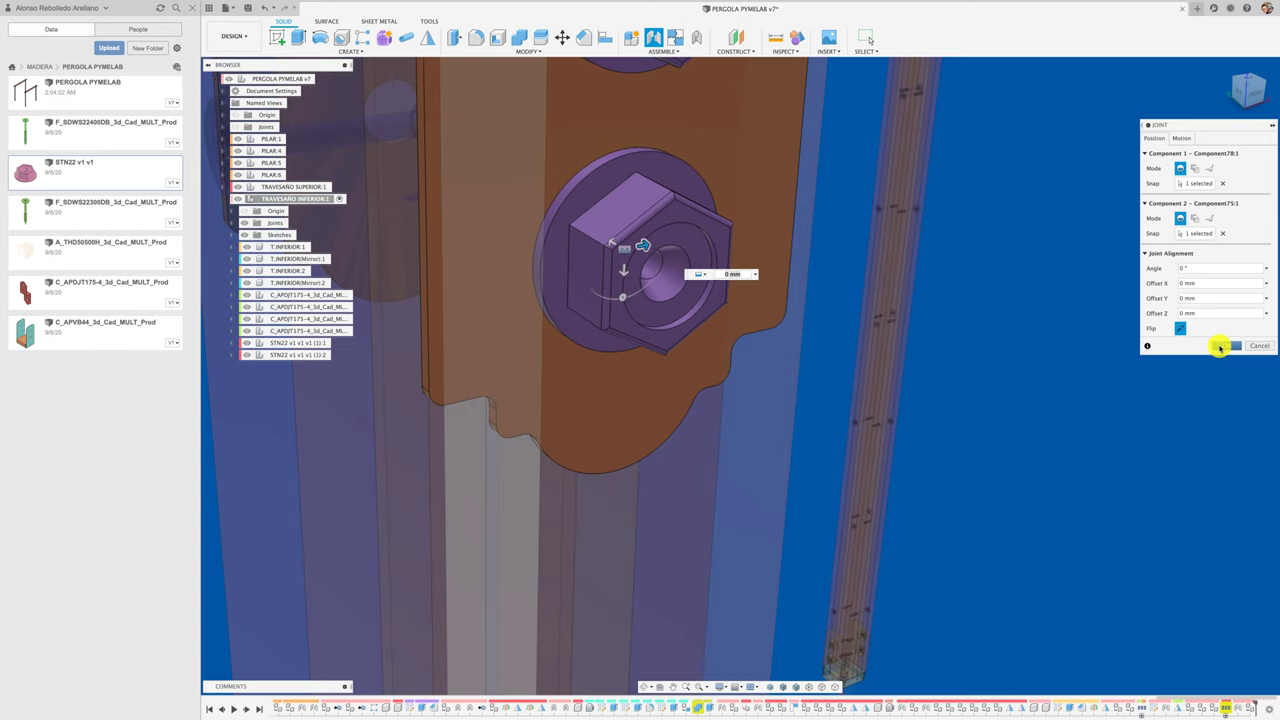
click(1218, 347)
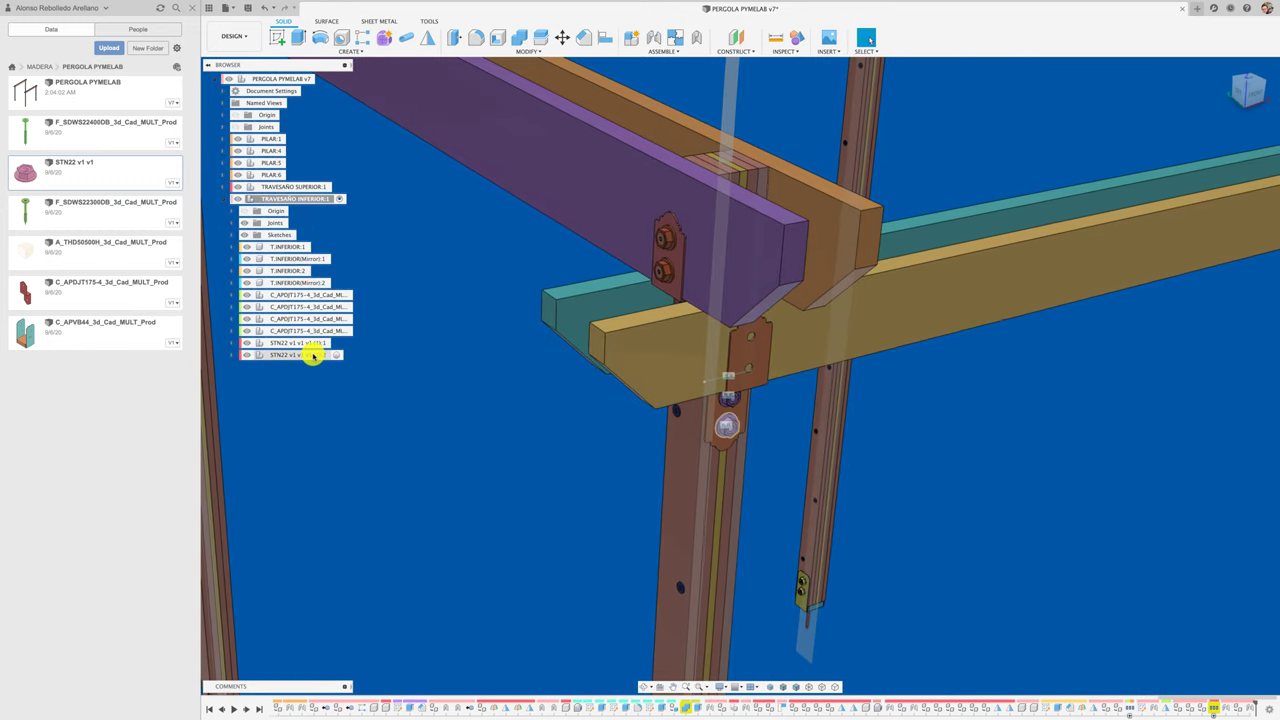
Step: Copy both STN22 nuts and move the copies 170 mm to the next bracket
shift+click(309, 343)
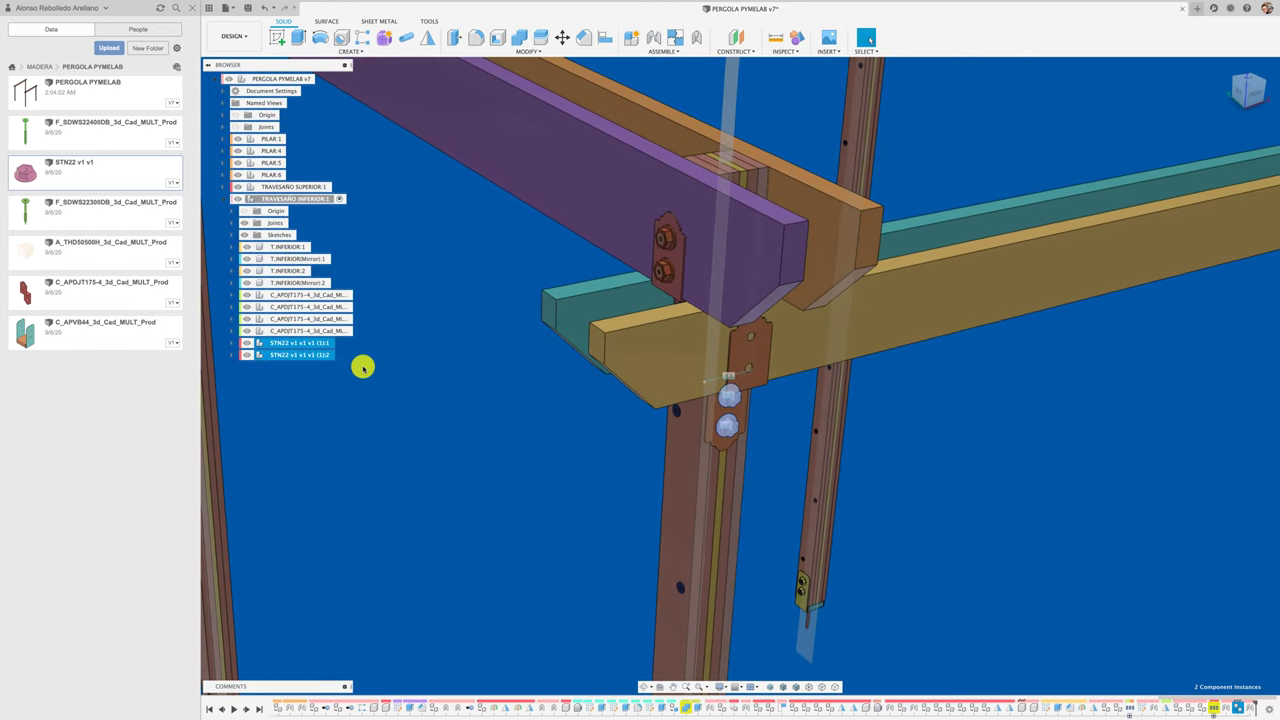
key(ctrl+c)
key(ctrl+v)
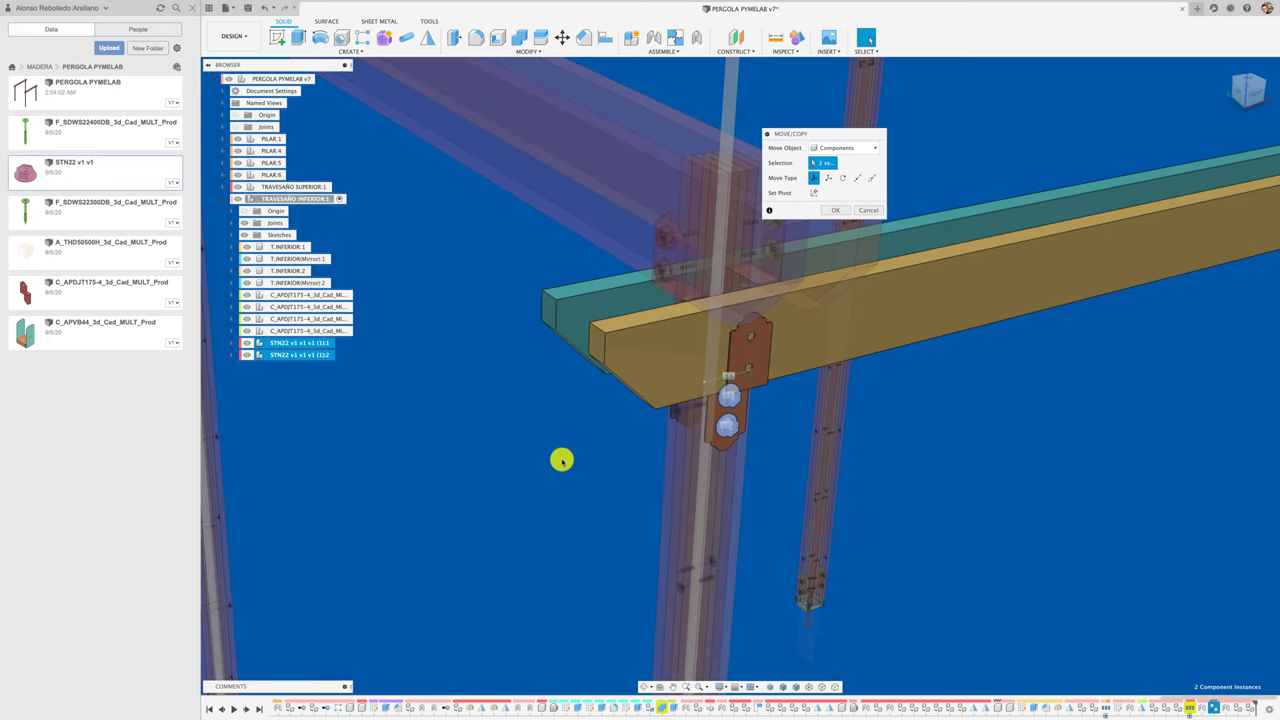
mouse_move(942, 483)
mouse_down()
mouse_move(942, 405)
mouse_move(1043, 494)
mouse_up()
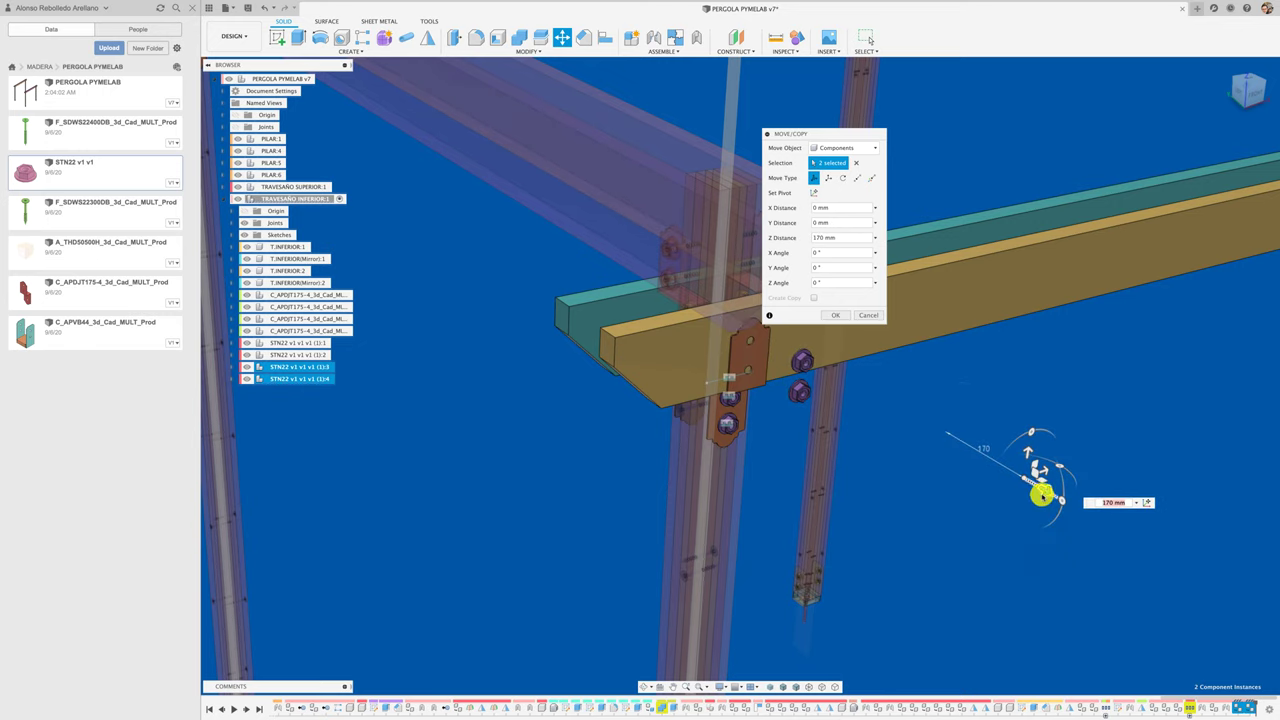
click(835, 316)
scroll(883, 431, up, 2)
scroll(883, 431, up, 5)
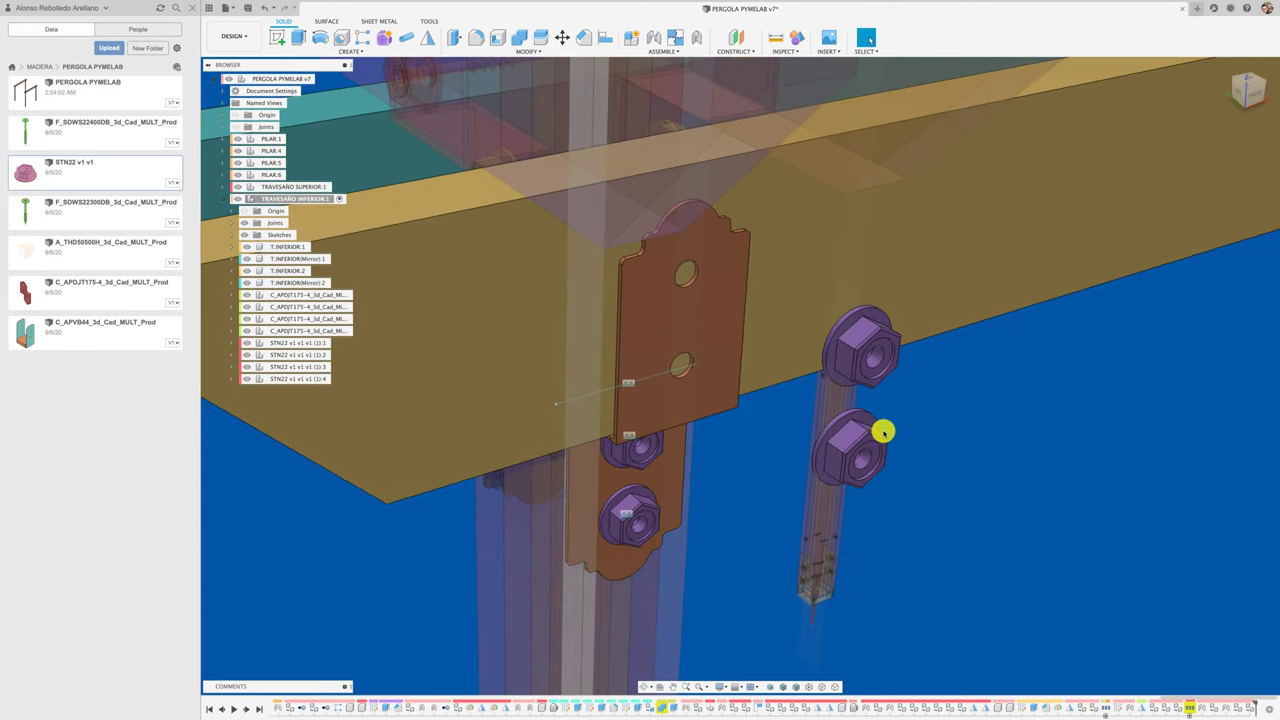
Step: Joint the two copied nuts into the next bracket's upper and lower holes
key(j)
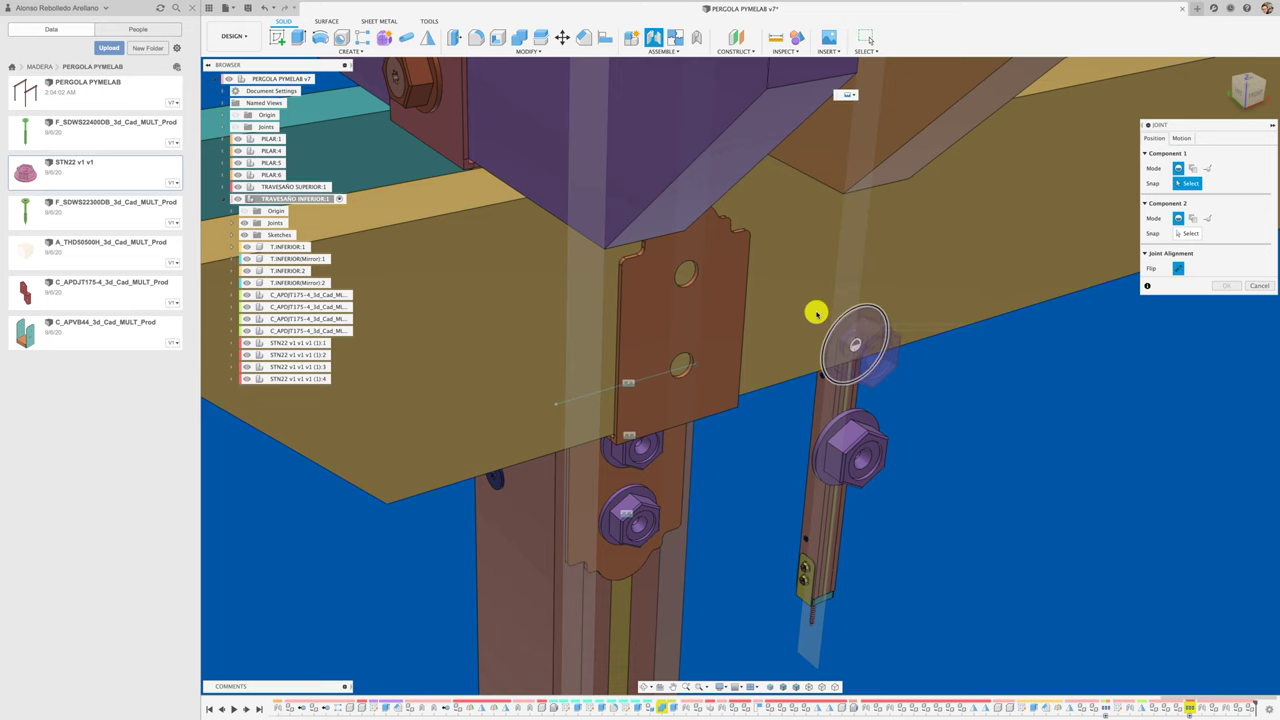
click(816, 313)
click(692, 287)
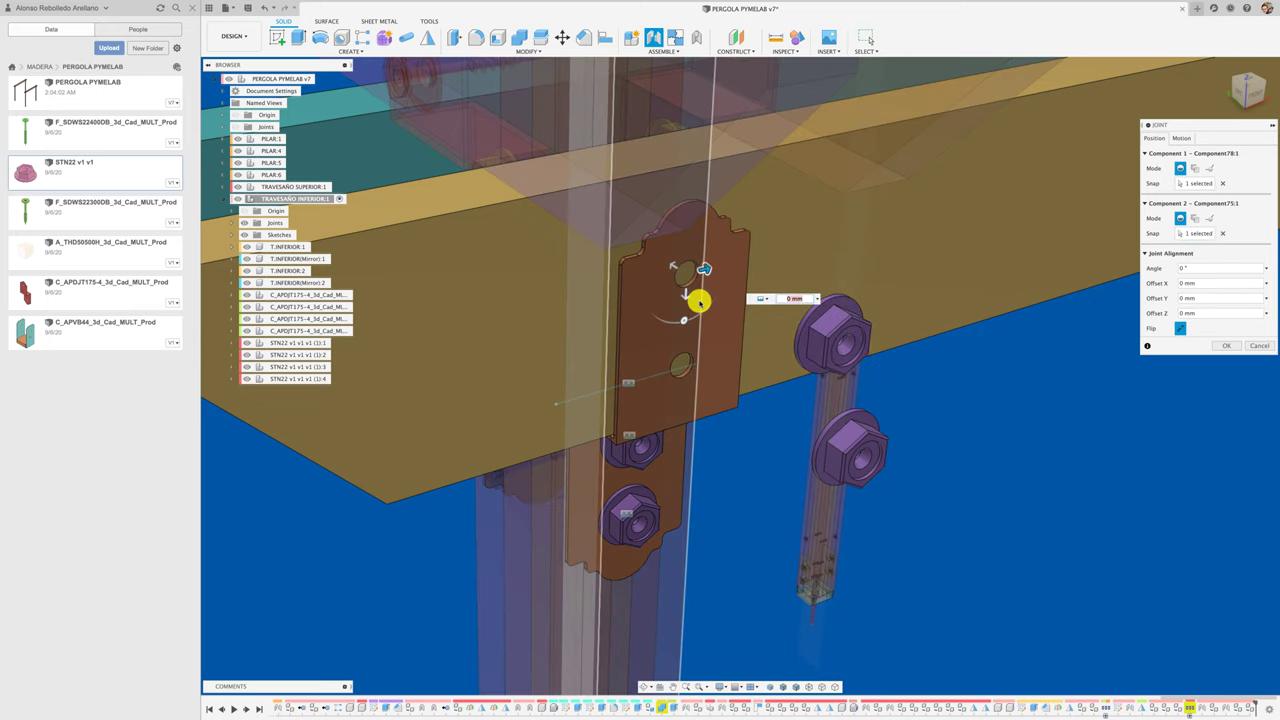
click(1219, 348)
key(j)
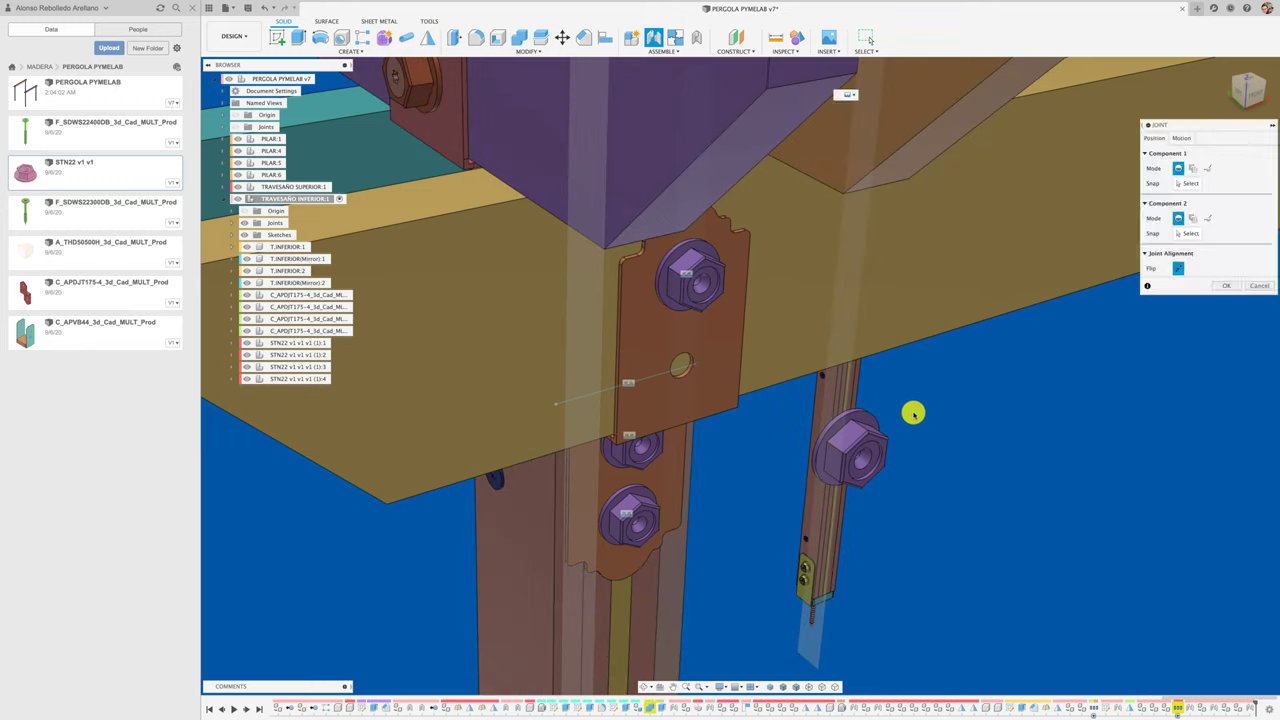
click(841, 413)
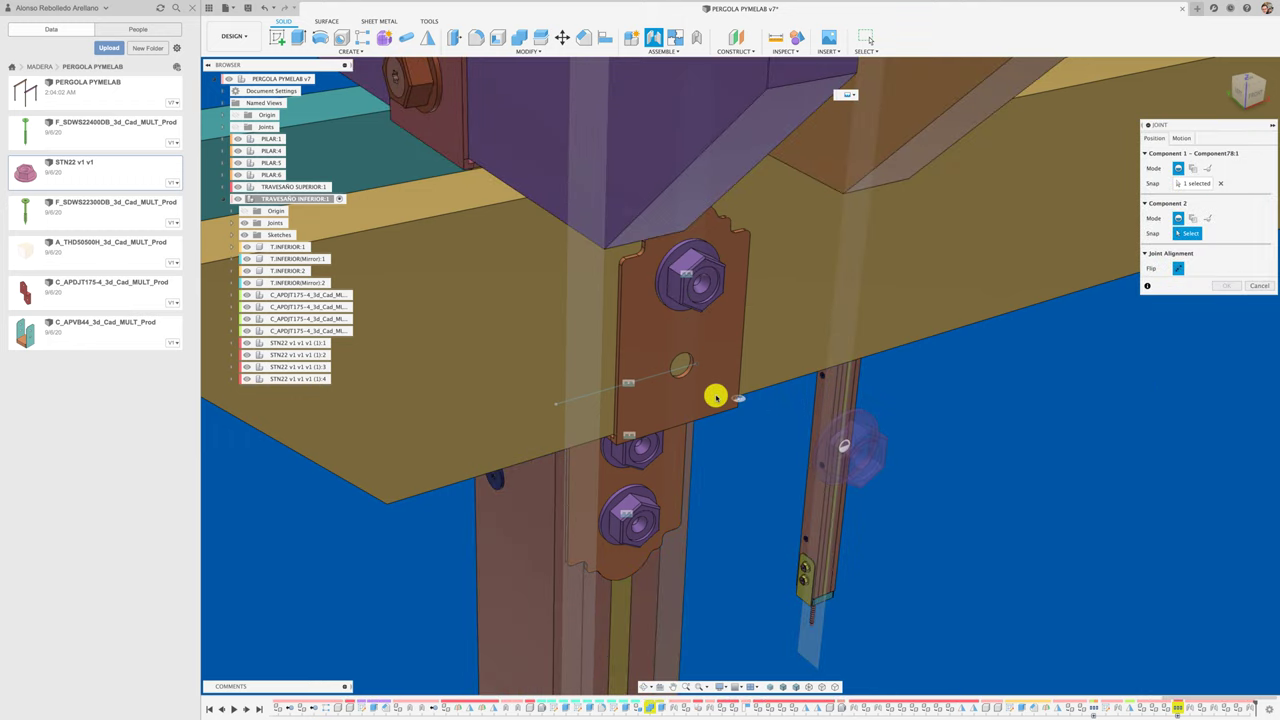
click(682, 378)
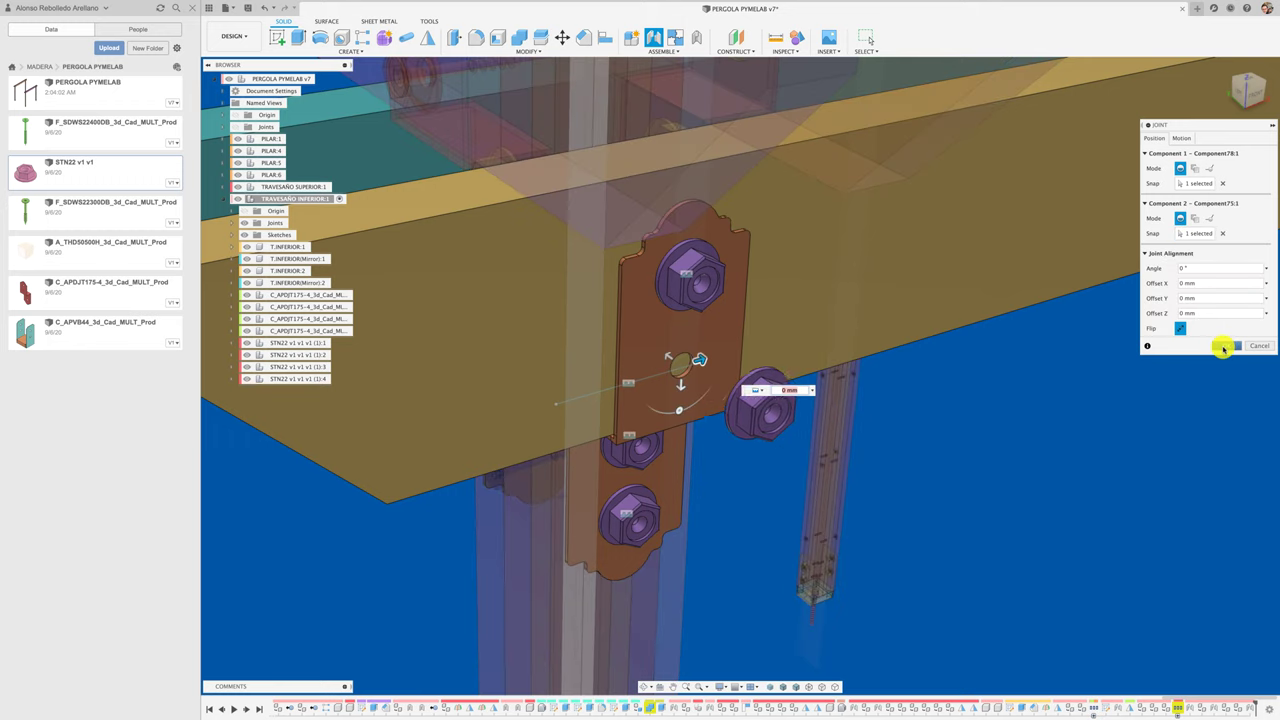
click(1230, 346)
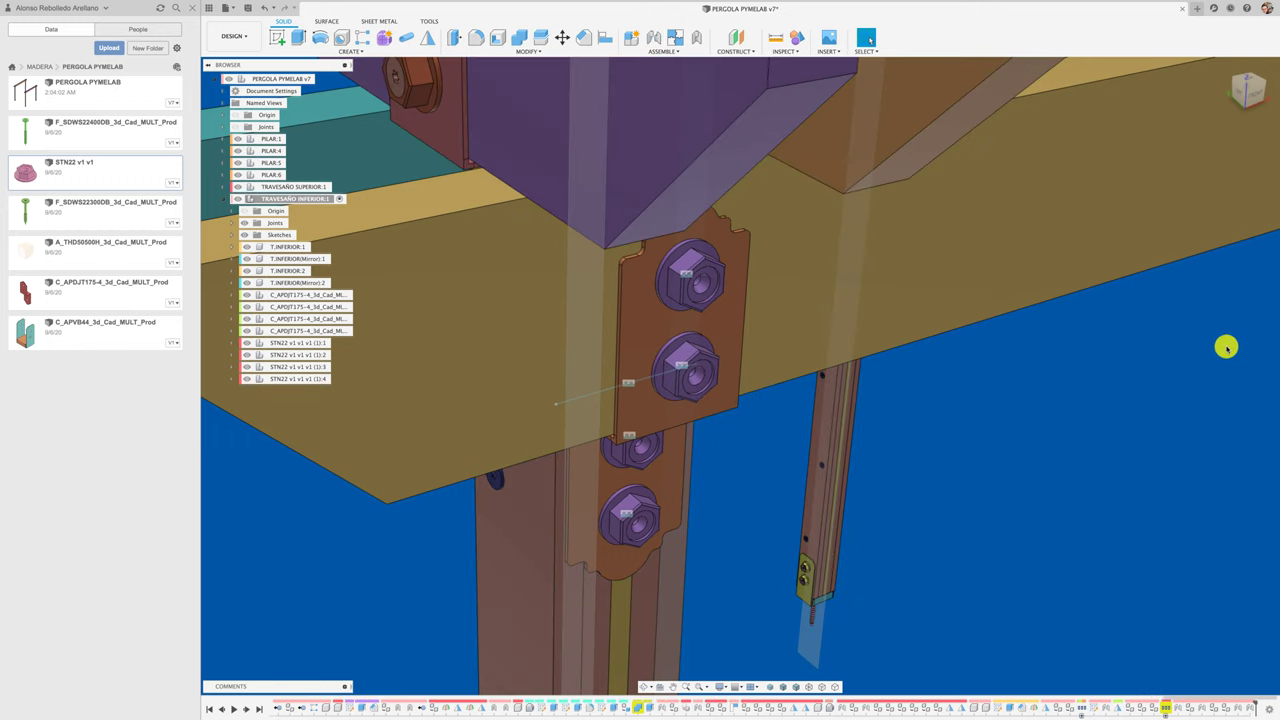
scroll(1143, 346, down, 5)
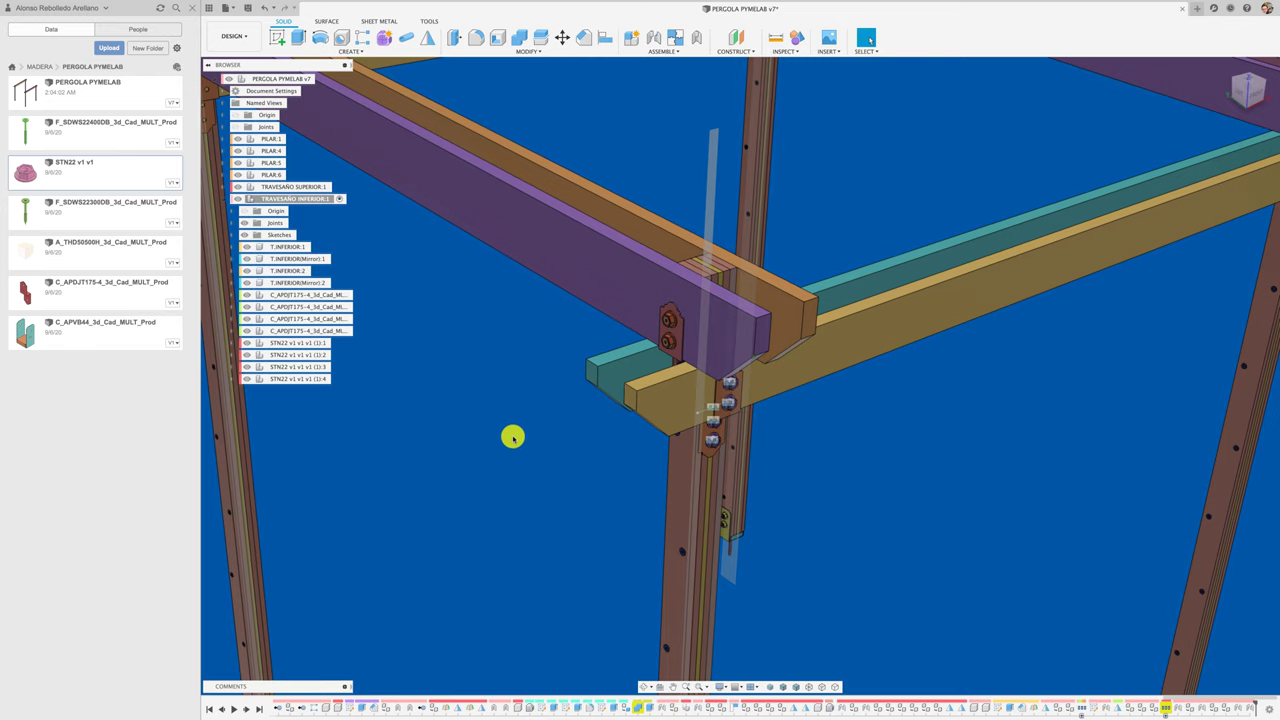
shift+click(318, 367)
shift+click(318, 355)
Step: Copy the four STN22 nuts and move the copies 2500 mm along X to the far-post brackets
shift+click(318, 343)
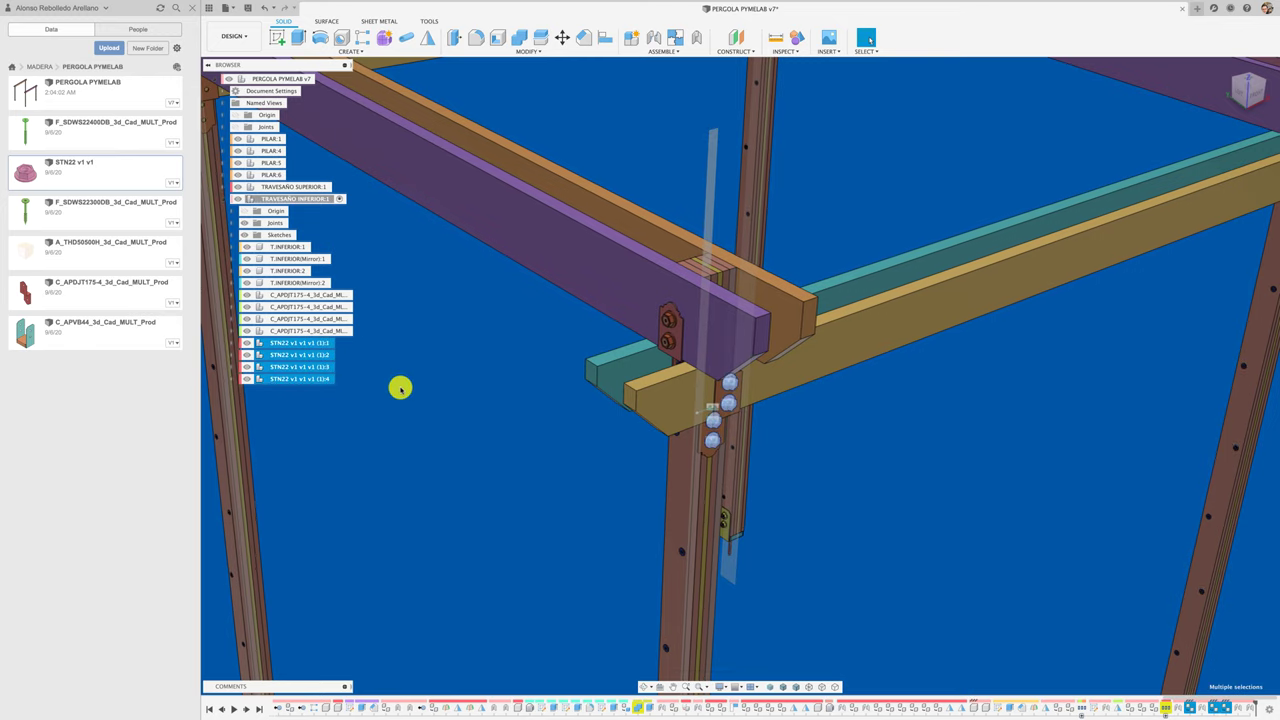
scroll(415, 403, down, 3)
scroll(416, 404, down, 3)
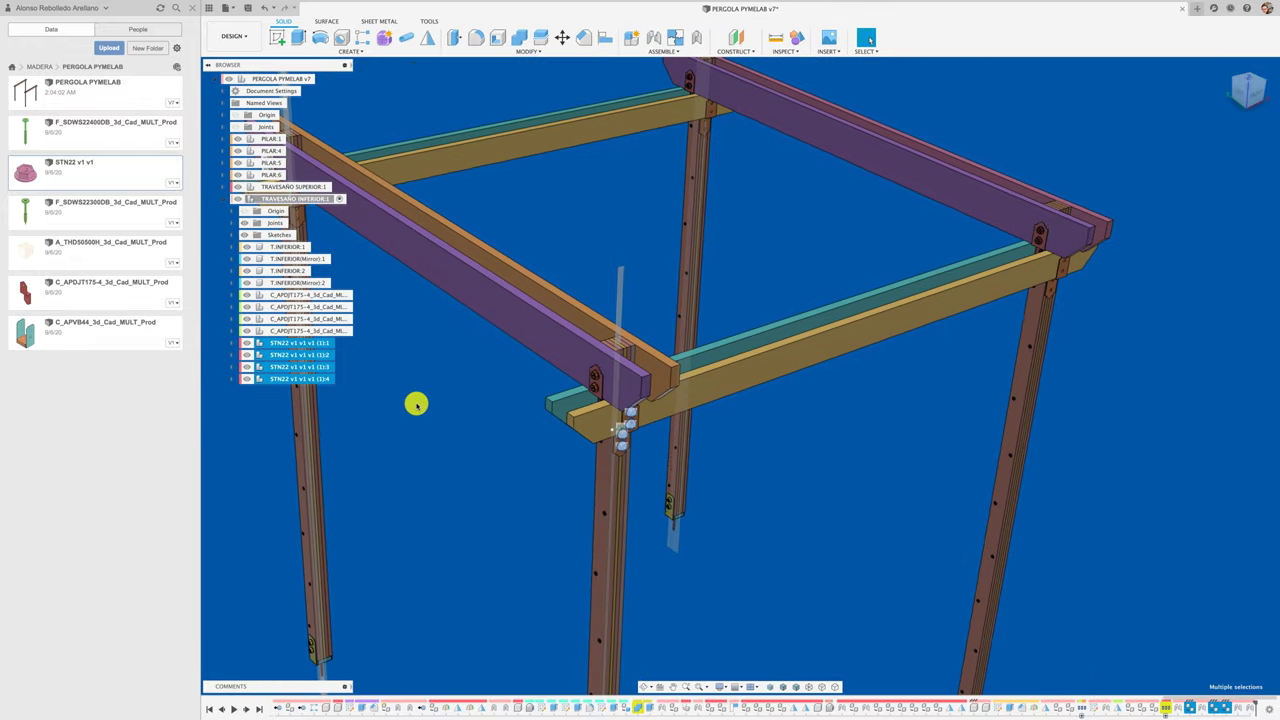
key(ctrl+c)
key(ctrl+v)
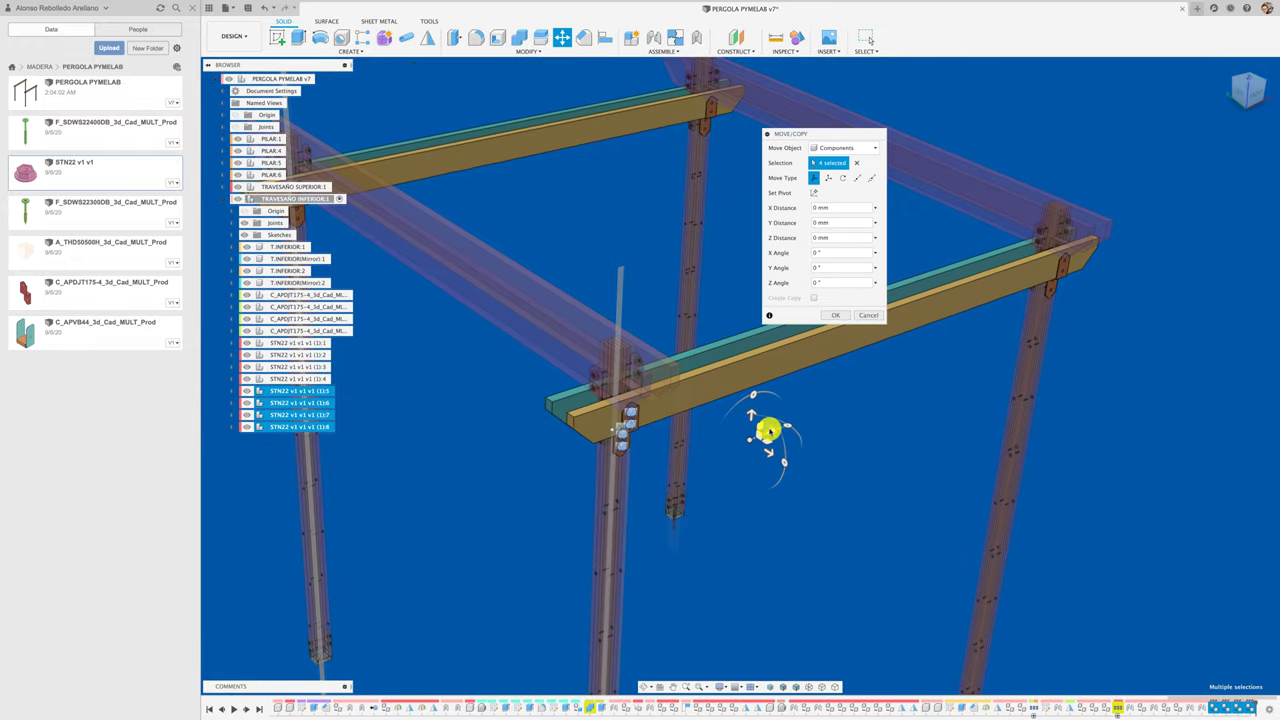
drag(767, 430, 946, 371)
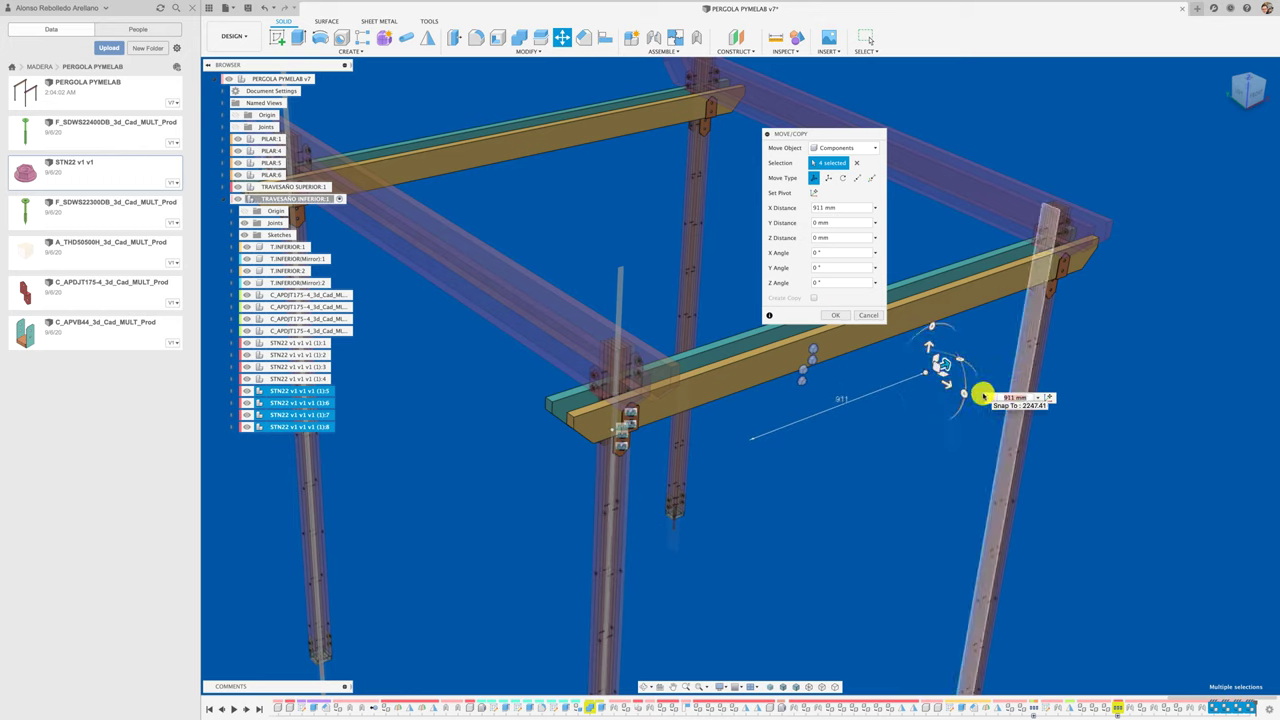
key(Return)
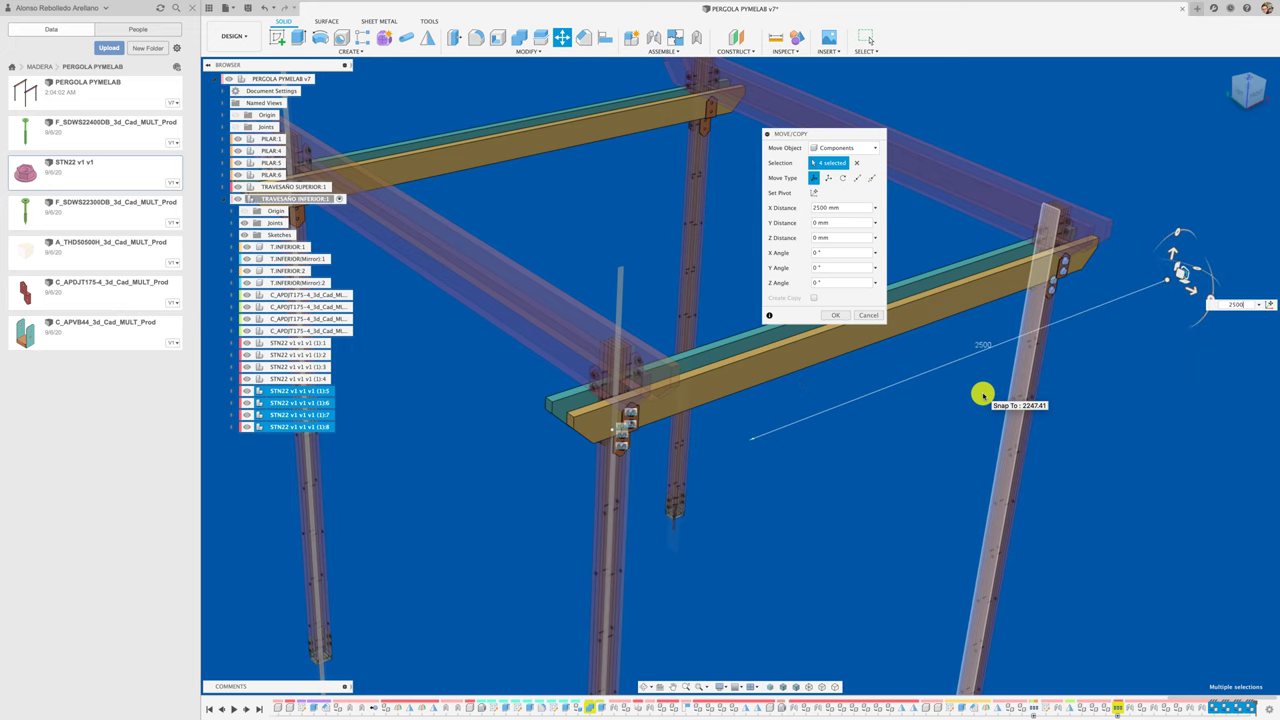
scroll(983, 395, up, 3)
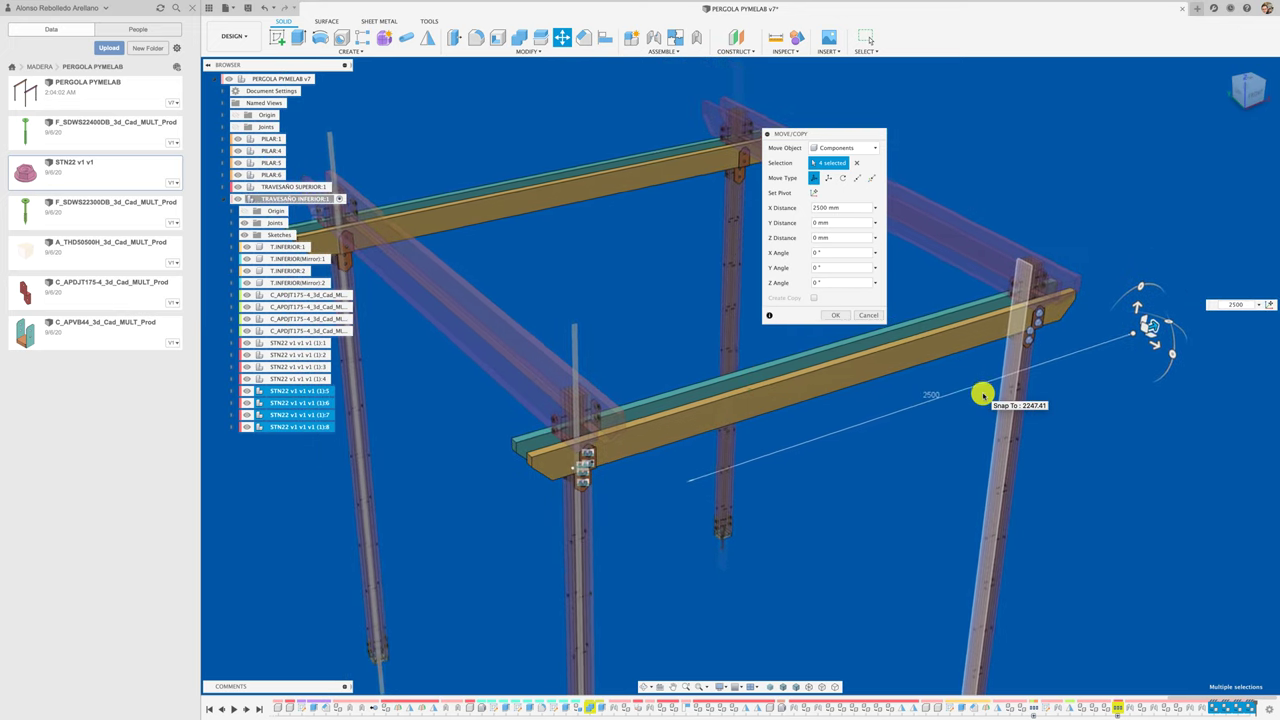
click(842, 317)
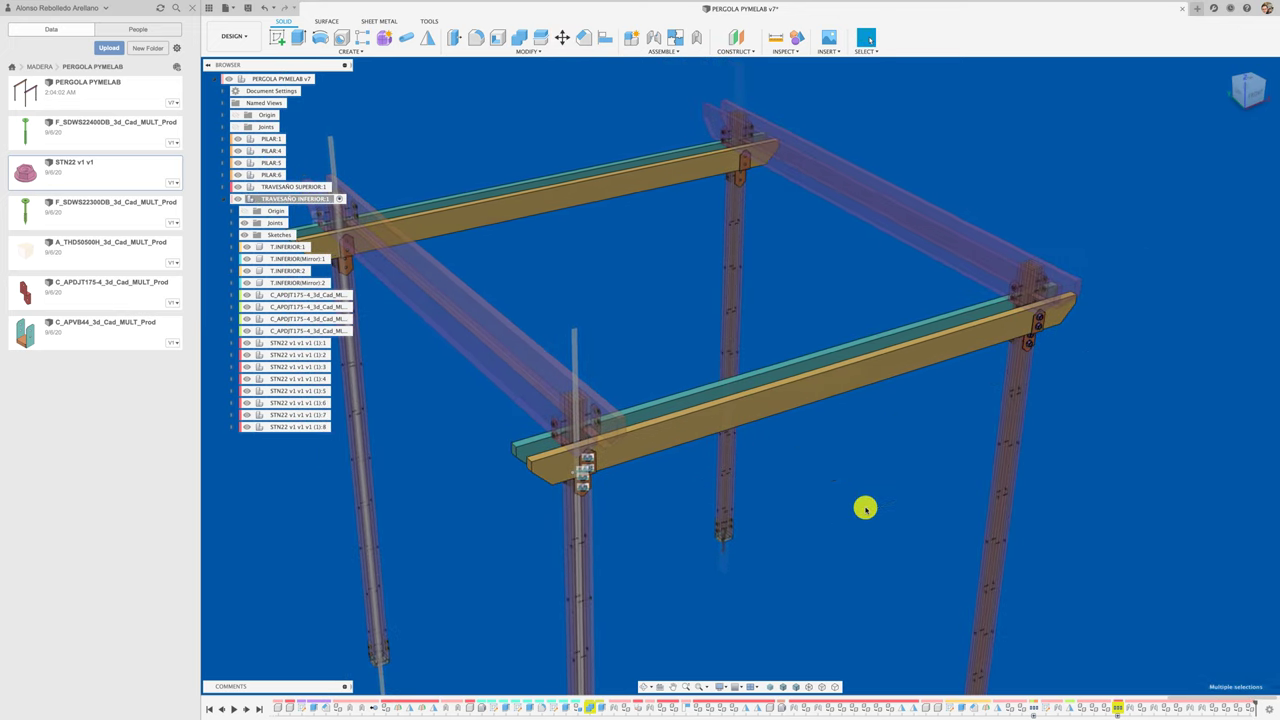
mouse_move(299, 427)
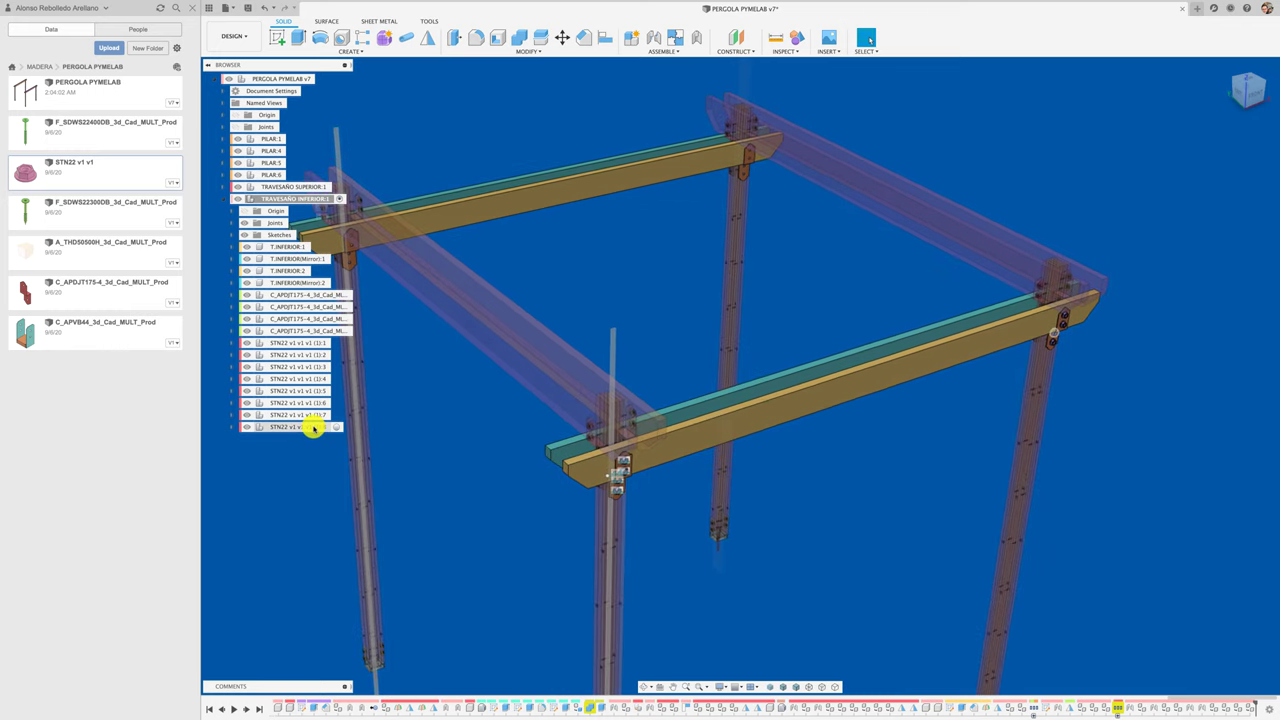
shift+click(302, 342)
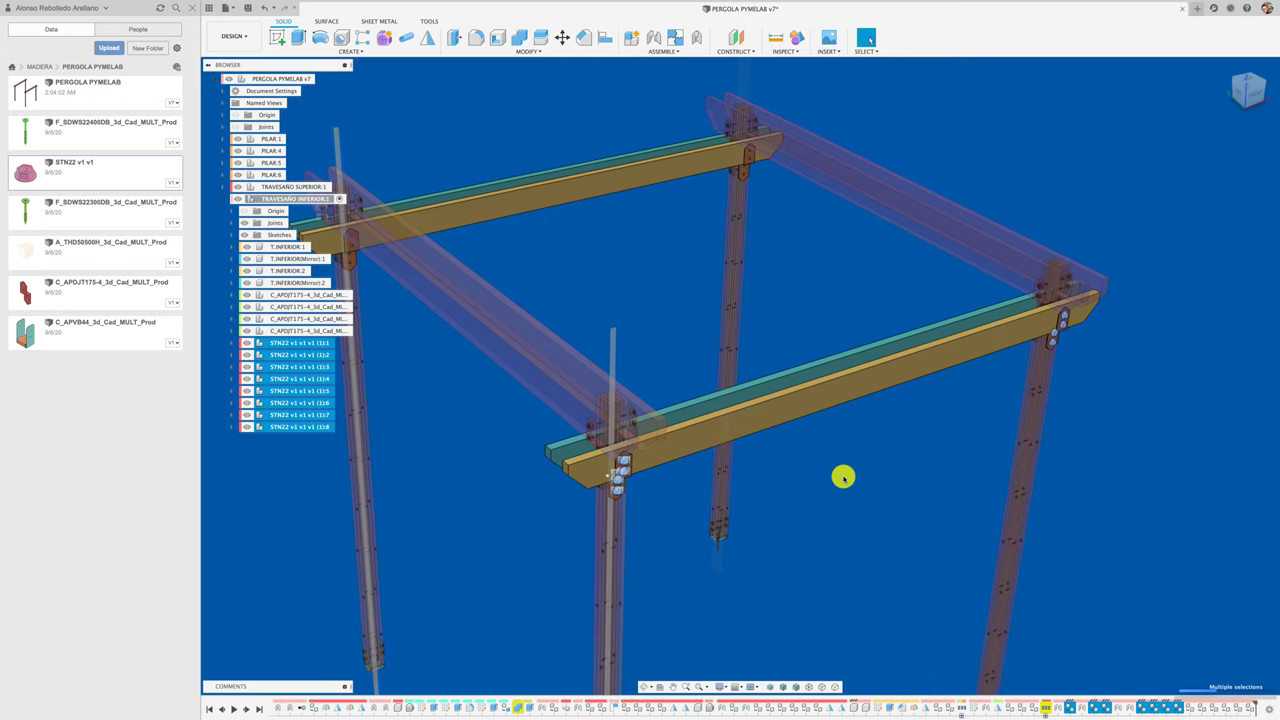
Step: Copy the eight nuts -2500 mm along Z onto the opposite crossbeam's brackets and orbit to check
key(m)
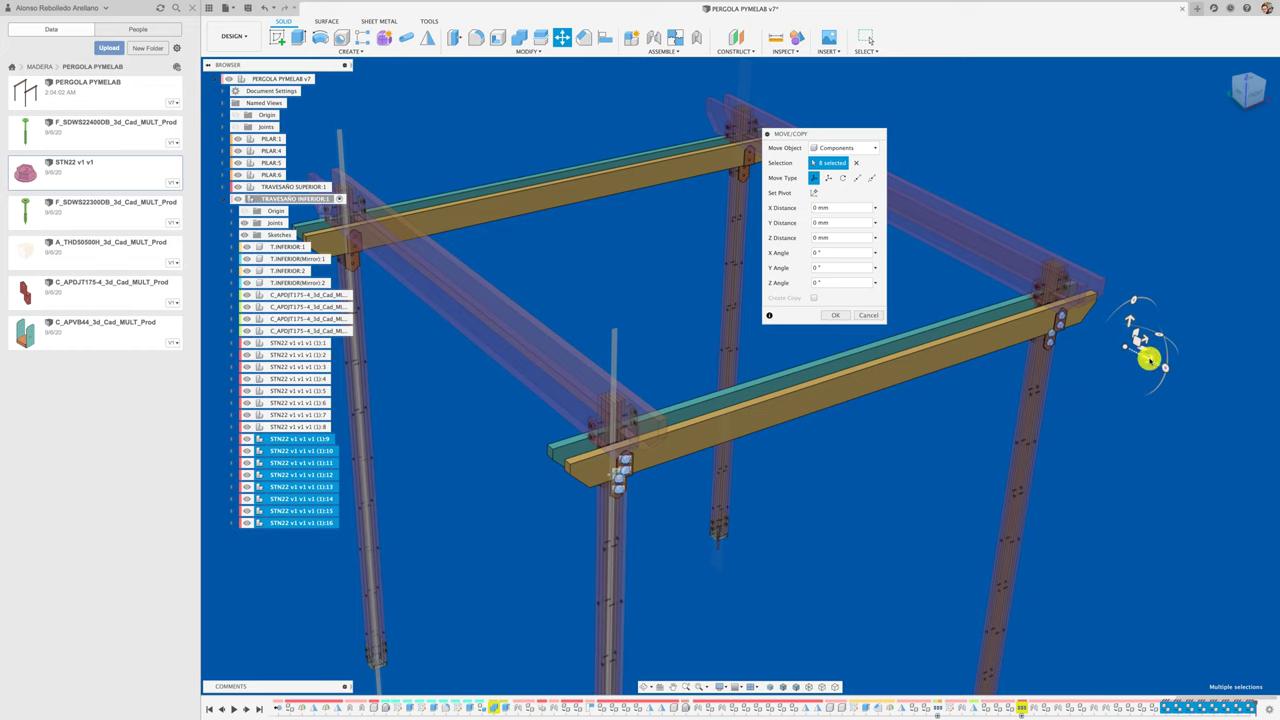
drag(1150, 360, 886, 234)
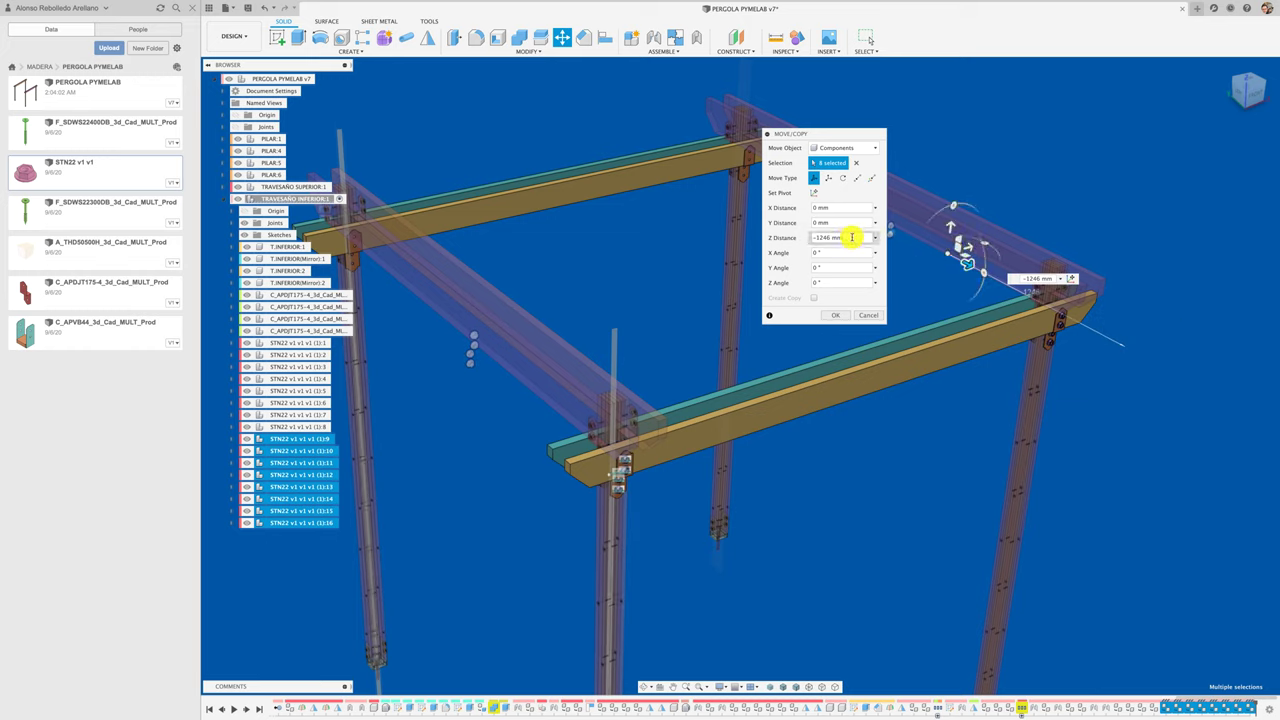
text(-2)
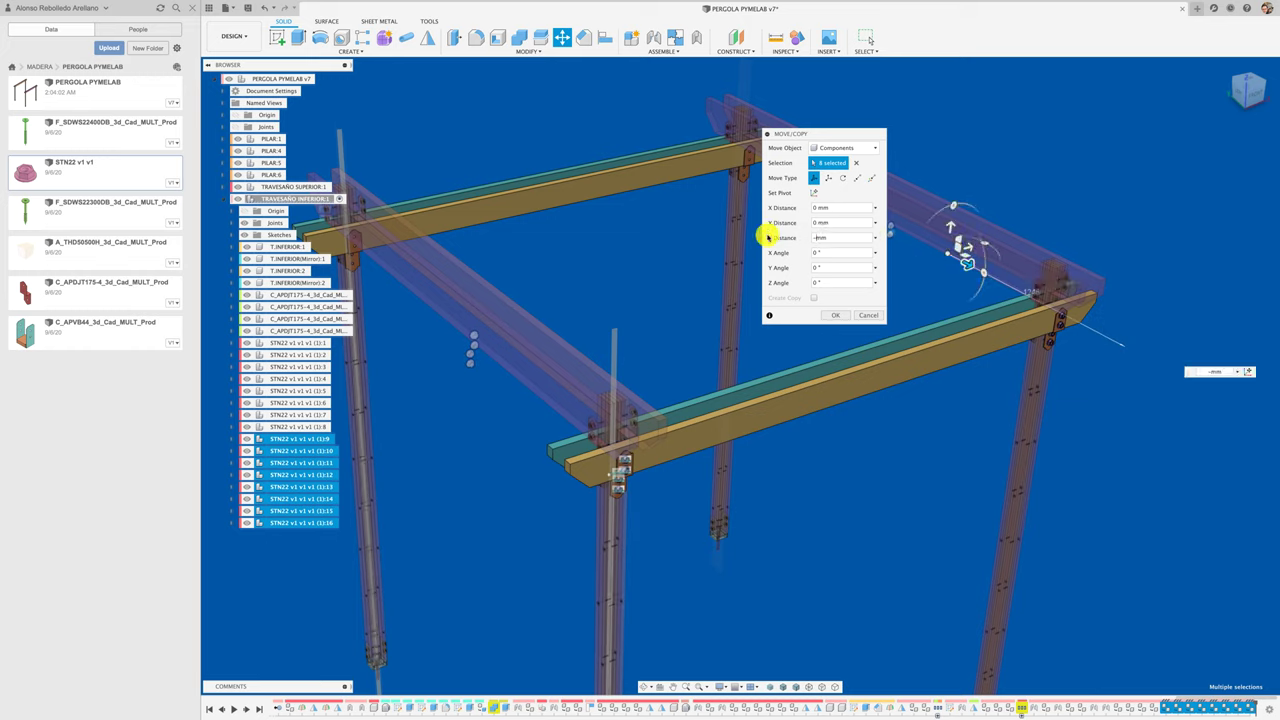
text(500)
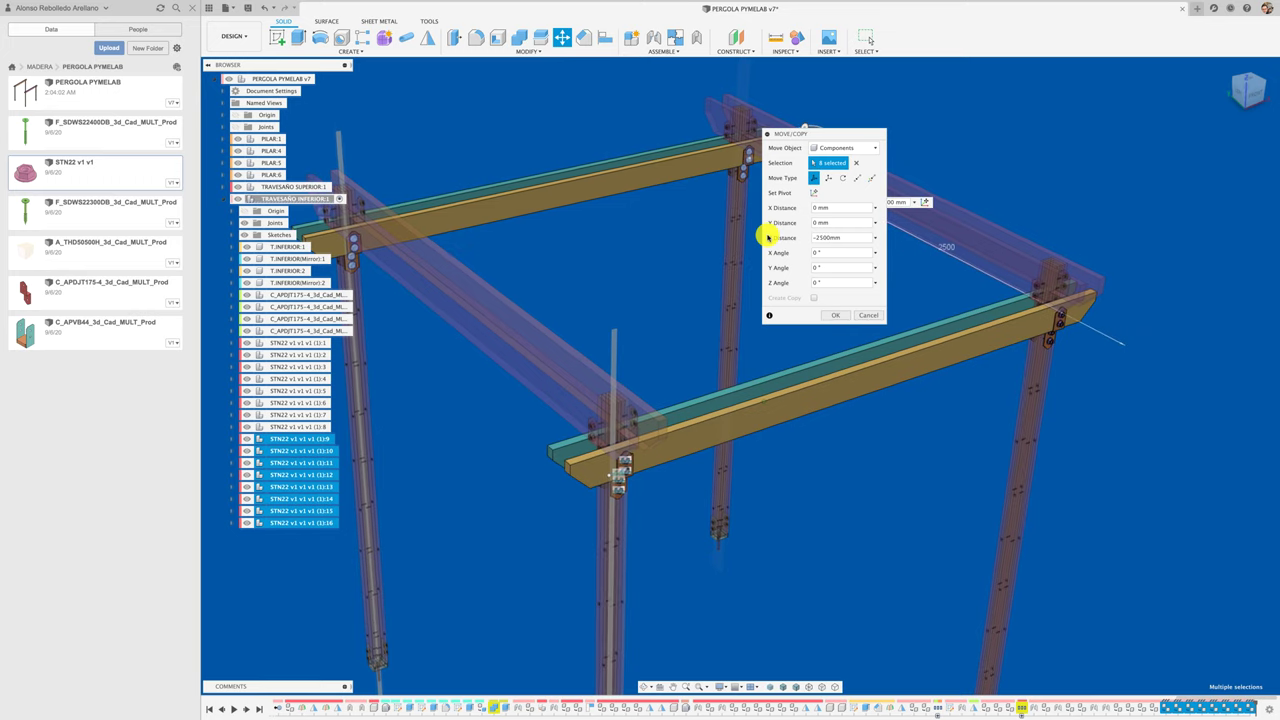
key(Return)
shift+middle_drag(677, 304, 517, 408)
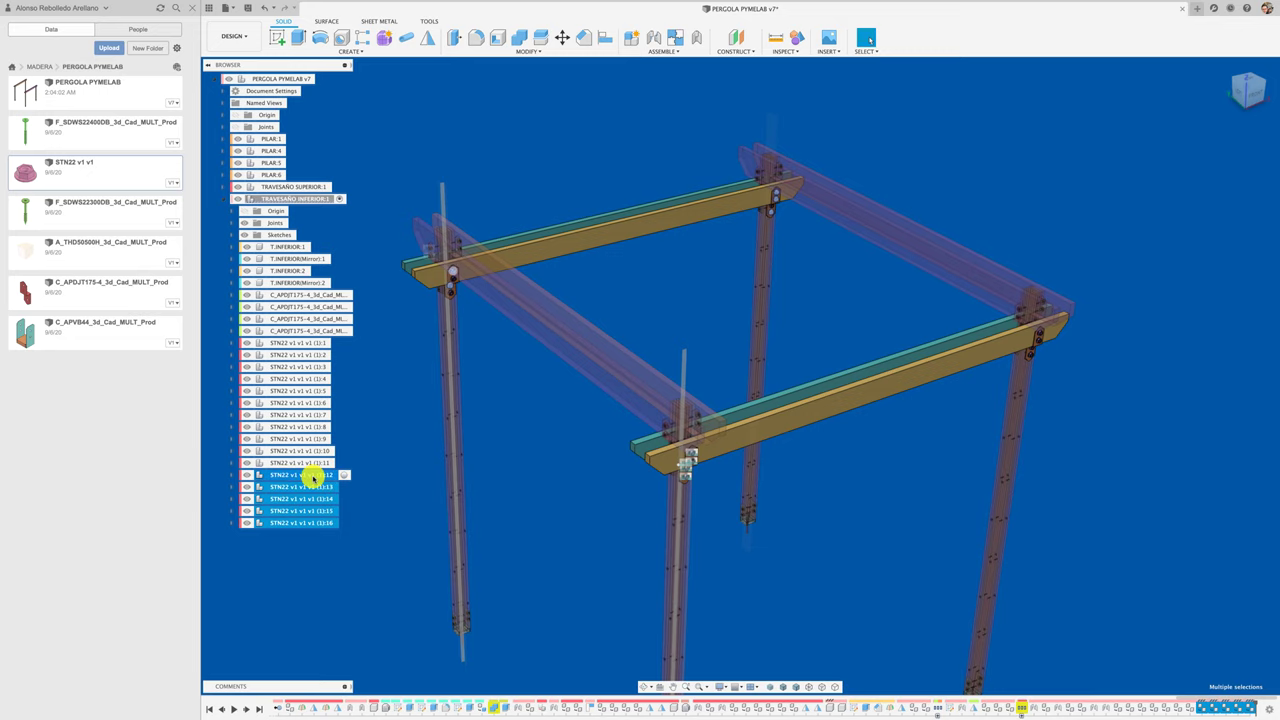
shift+middle_drag(457, 531, 457, 534)
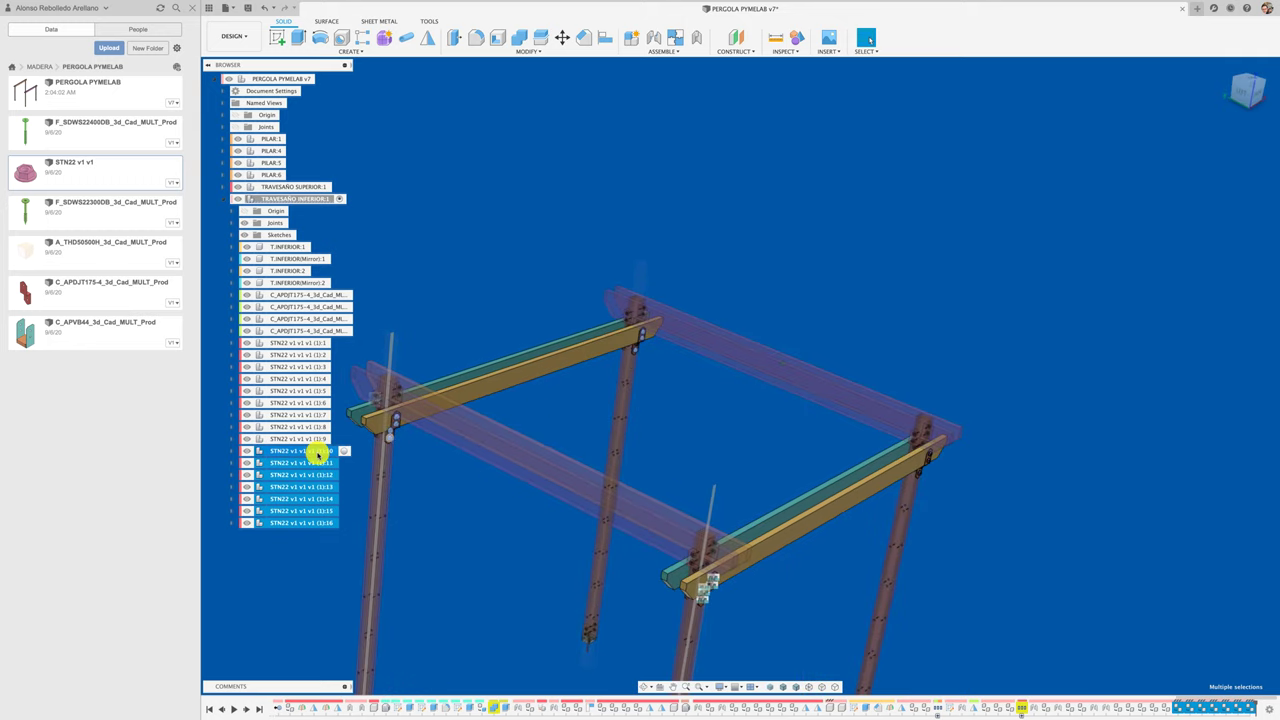
shift+click(312, 438)
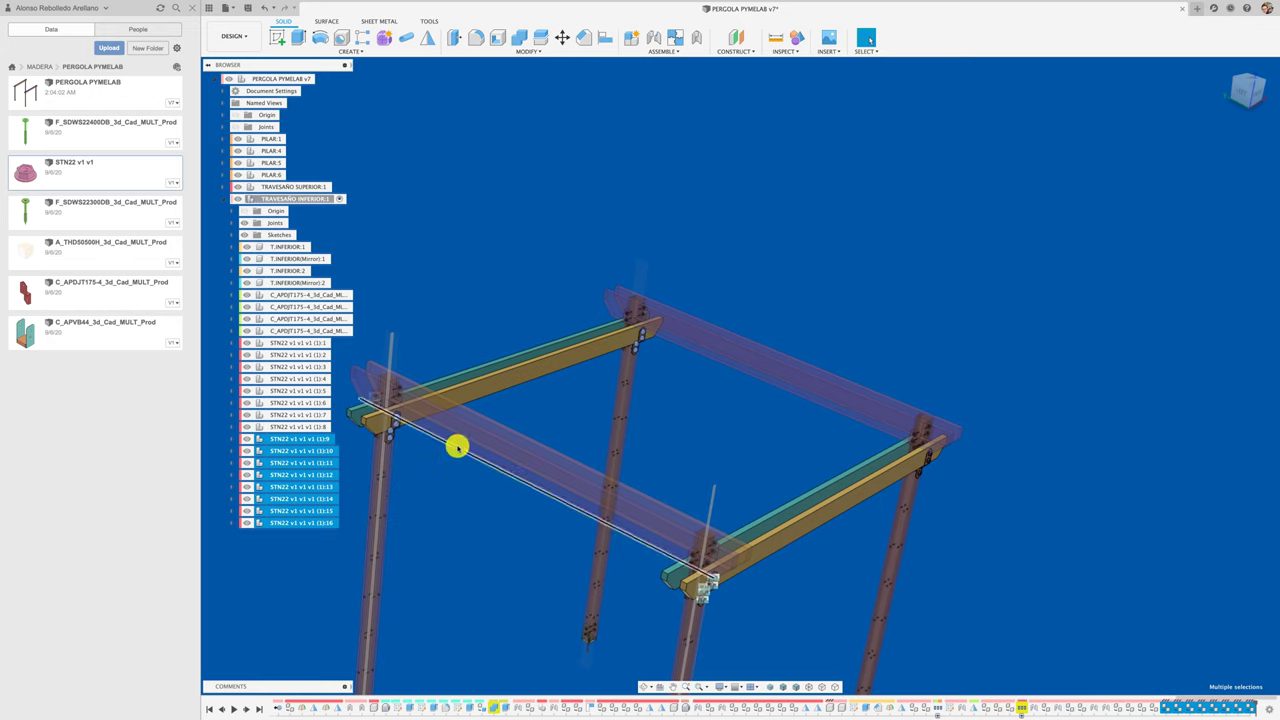
Step: Mirror the eight selected STN22 nuts across the picked plane and select the mirrored copies
click(433, 48)
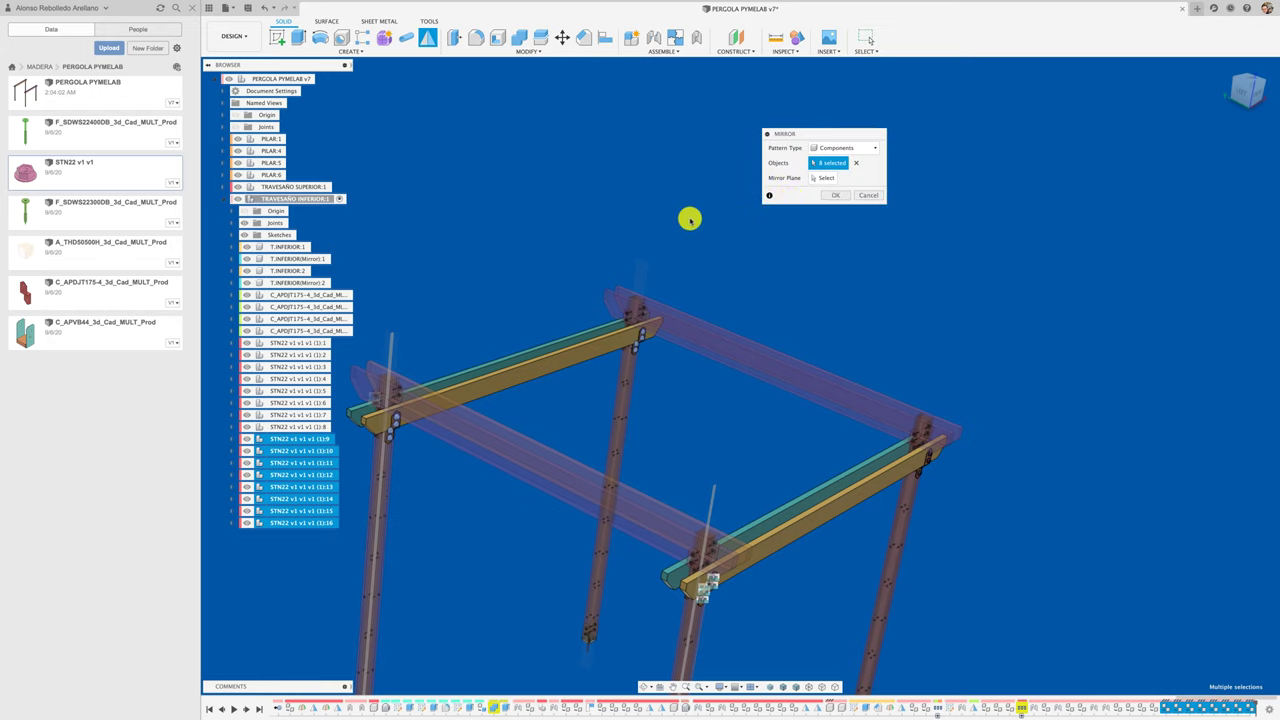
click(830, 177)
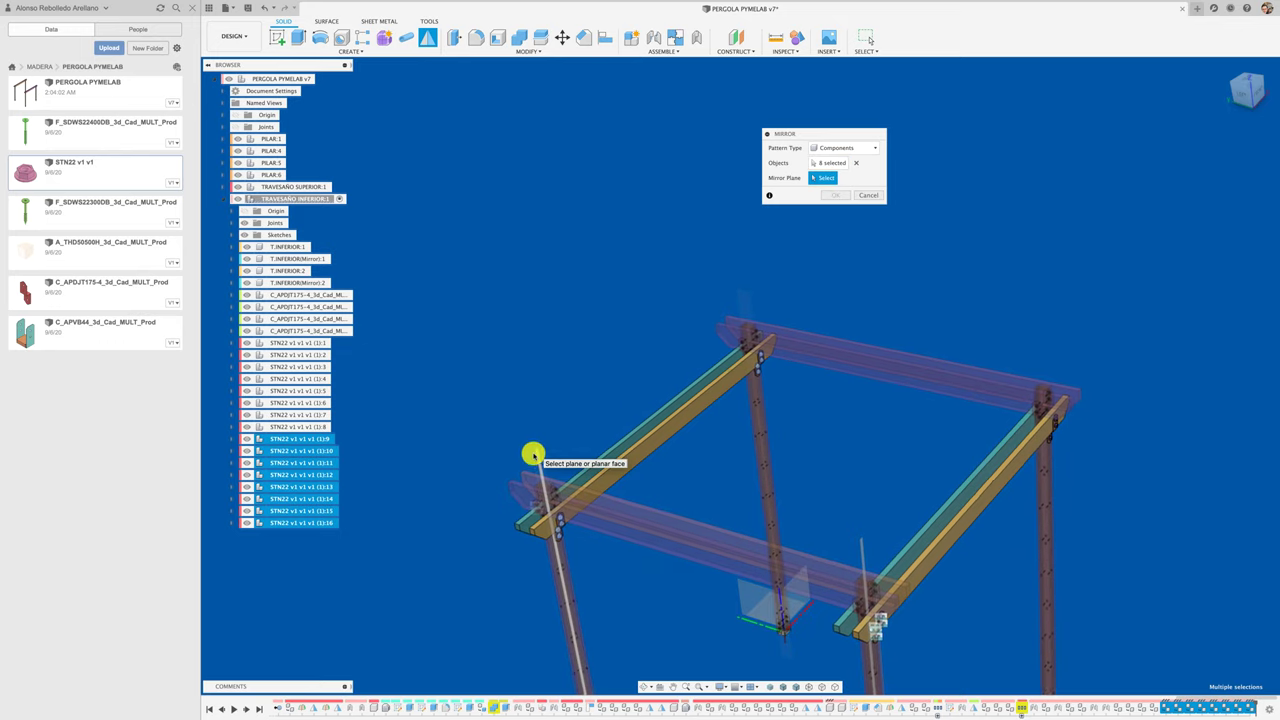
scroll(532, 450, up, 5)
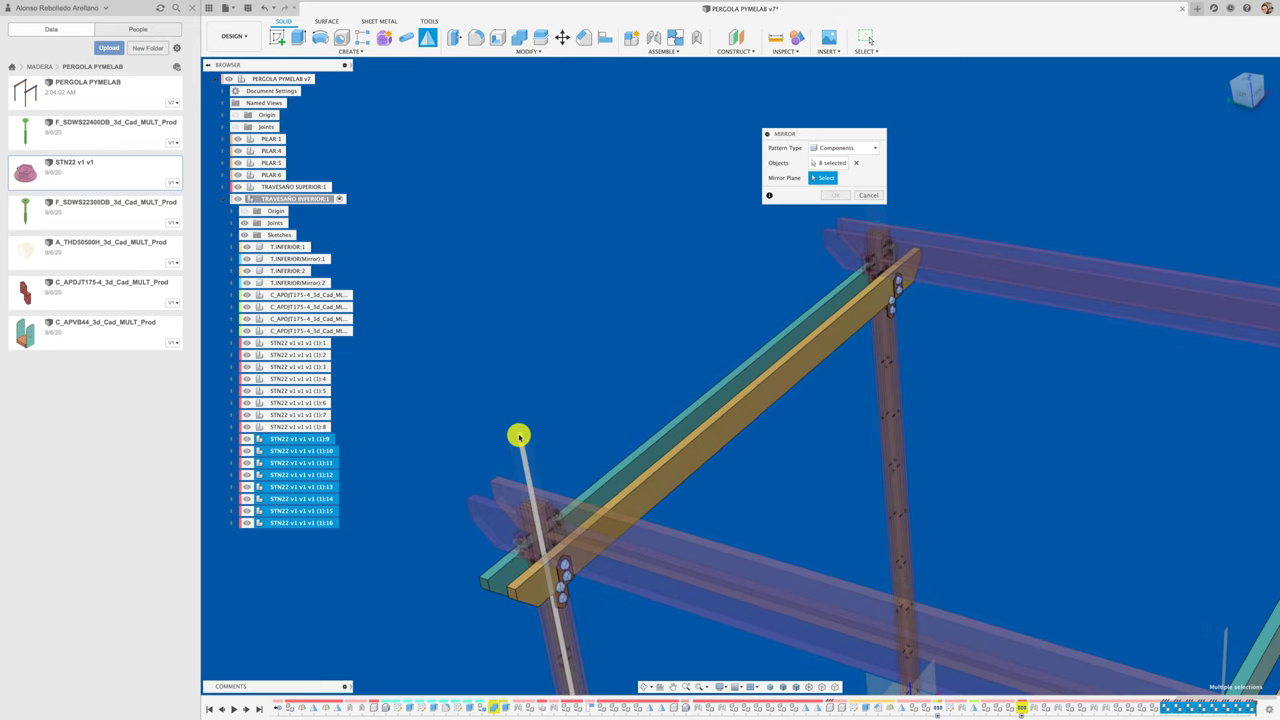
click(519, 436)
shift+middle_drag(557, 400, 583, 385)
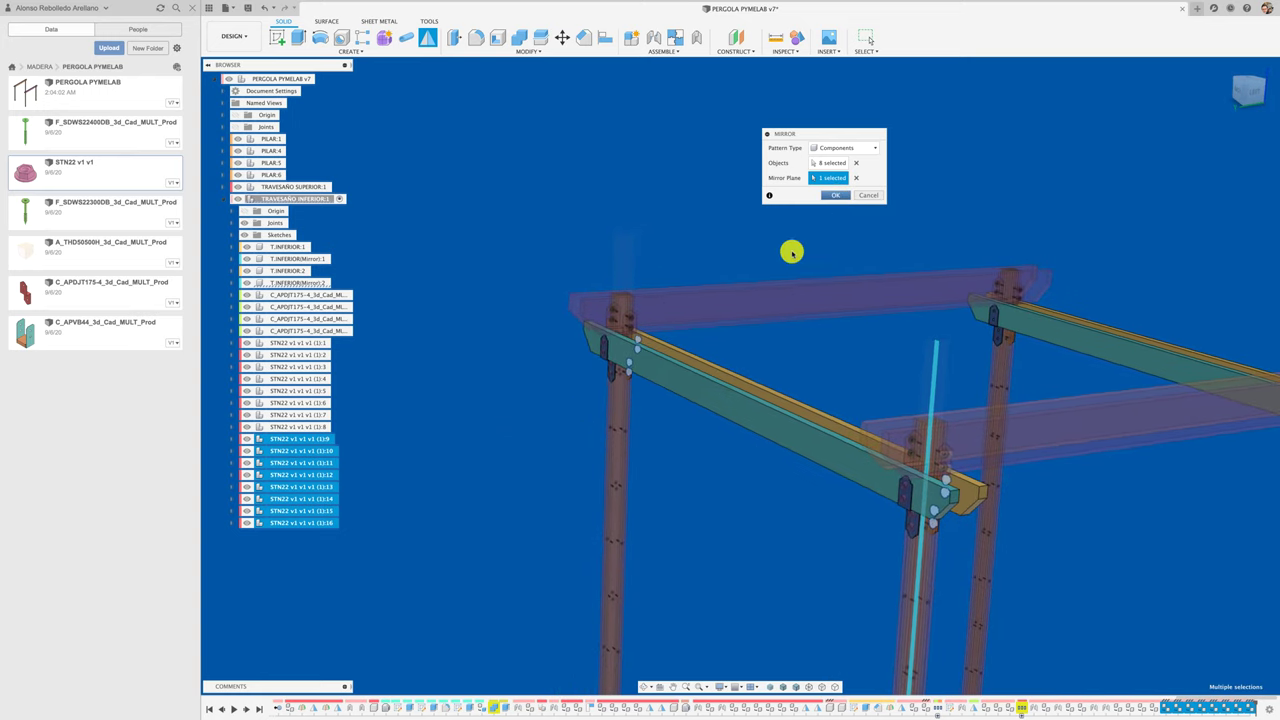
key(Return)
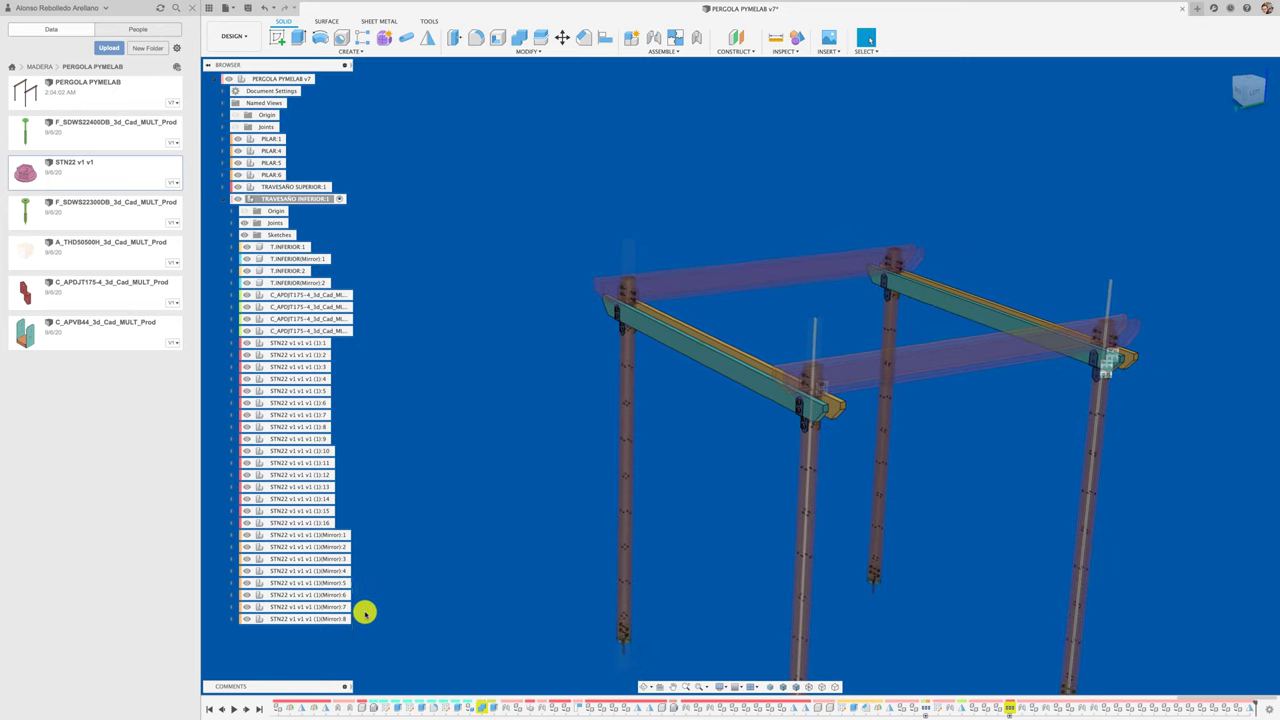
mouse_move(308, 619)
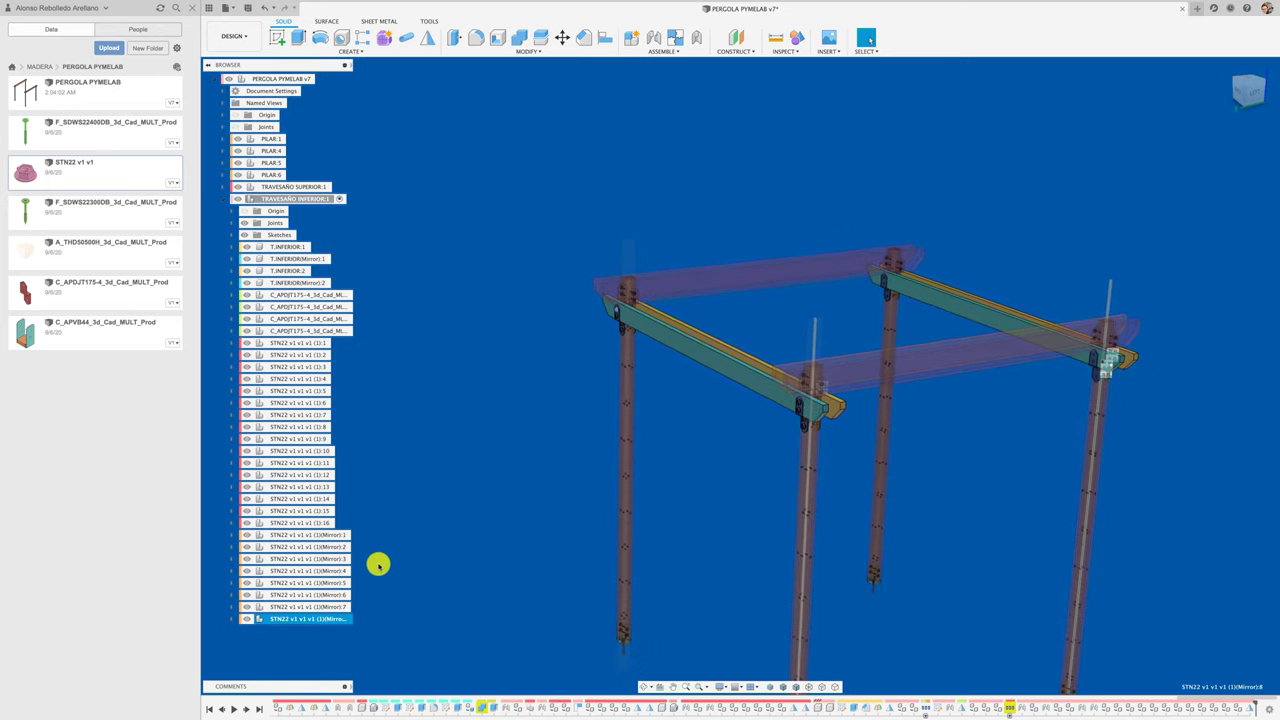
shift+click(331, 535)
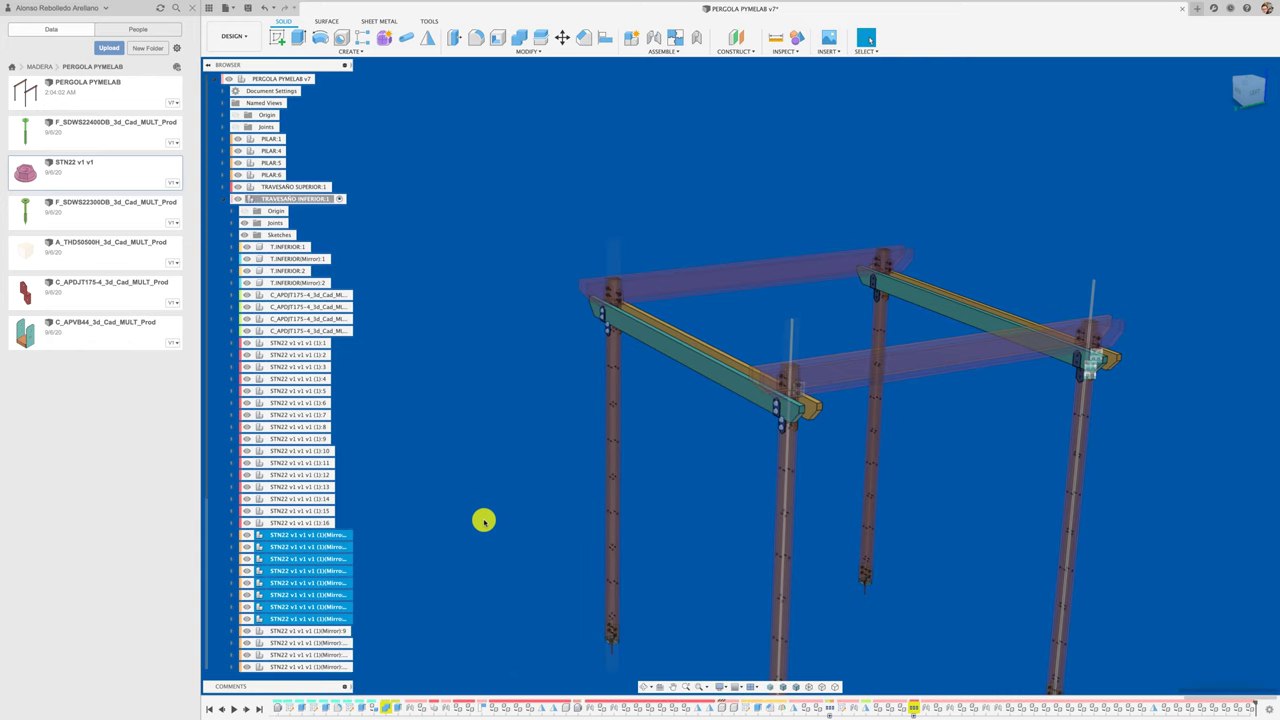
Step: Move the mirrored nuts (Mirror):1–8 2500 mm along Z, then orbit to inspect them
key(m)
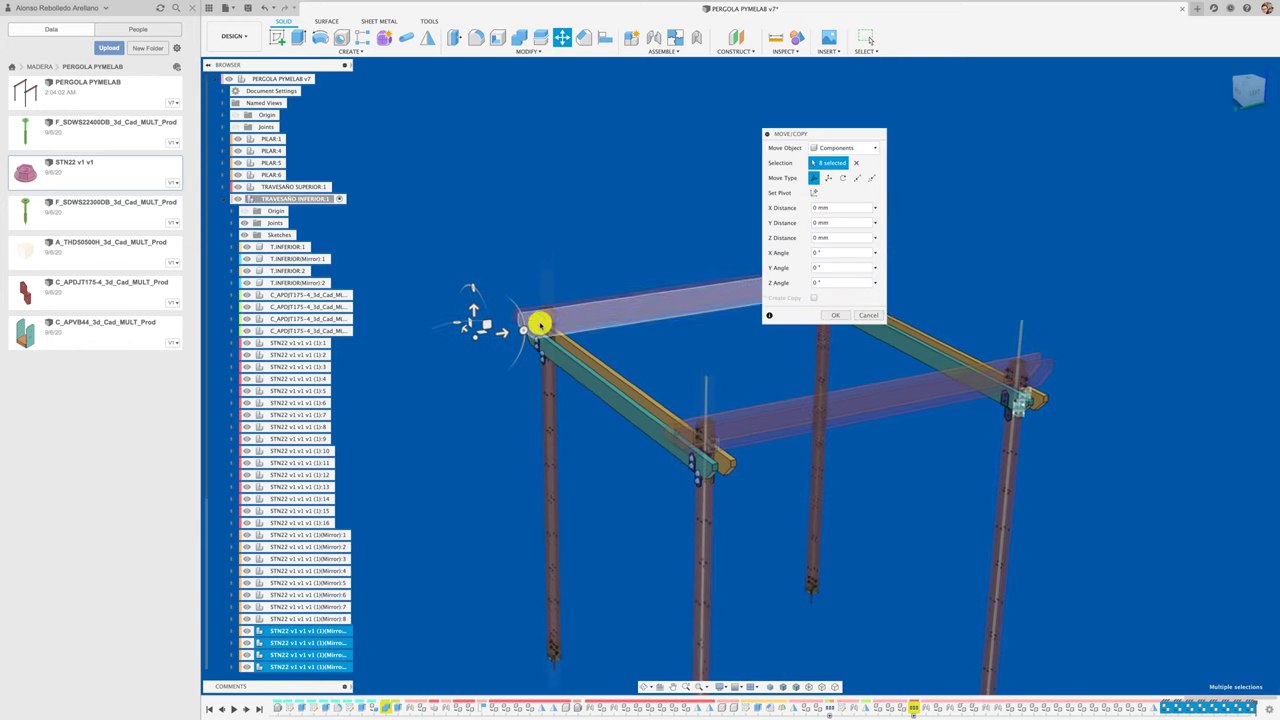
drag(538, 323, 706, 344)
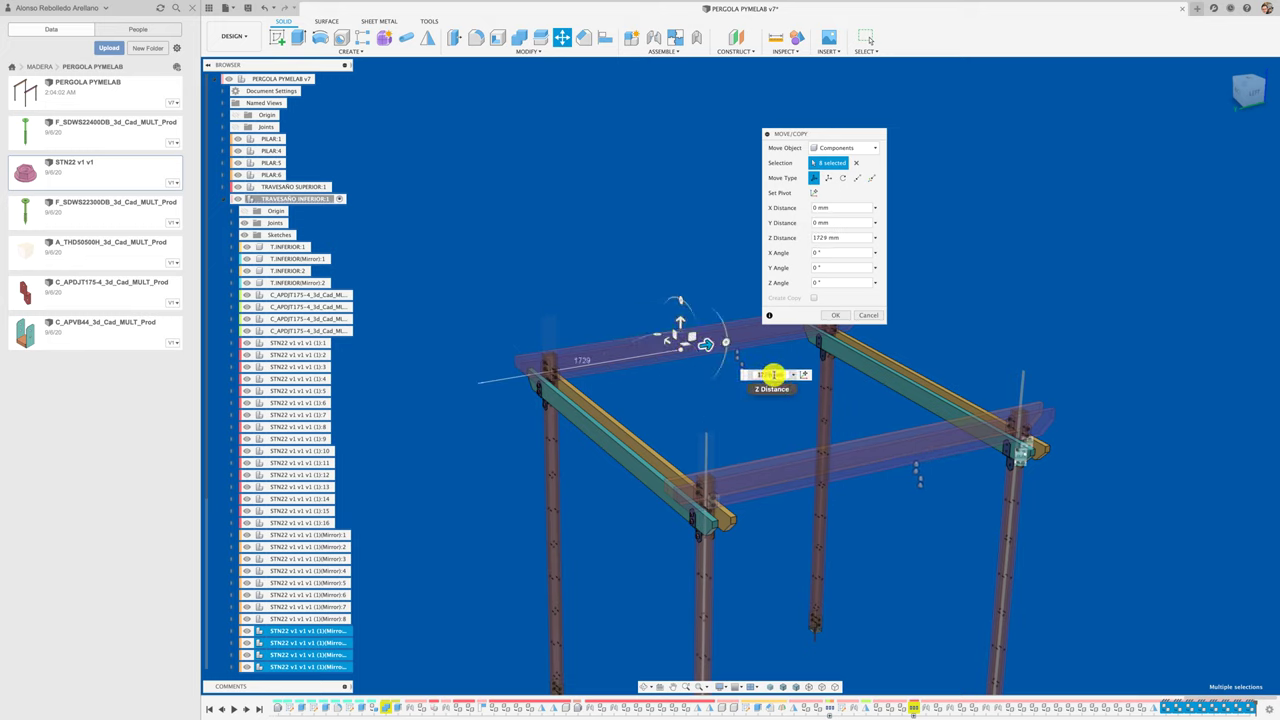
text(500)
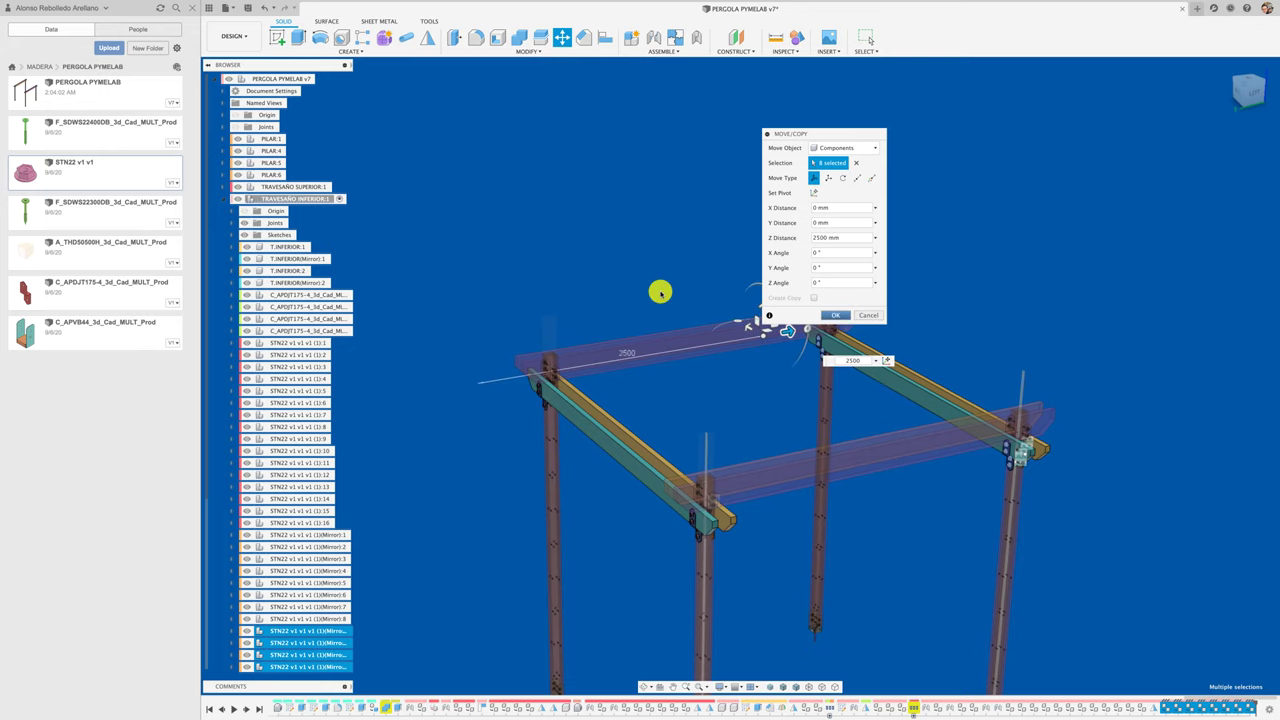
key(Return)
mouse_move(660, 290)
shift+middle_down()
mouse_move(511, 326)
mouse_move(529, 303)
mouse_move(369, 140)
shift+middle_up()
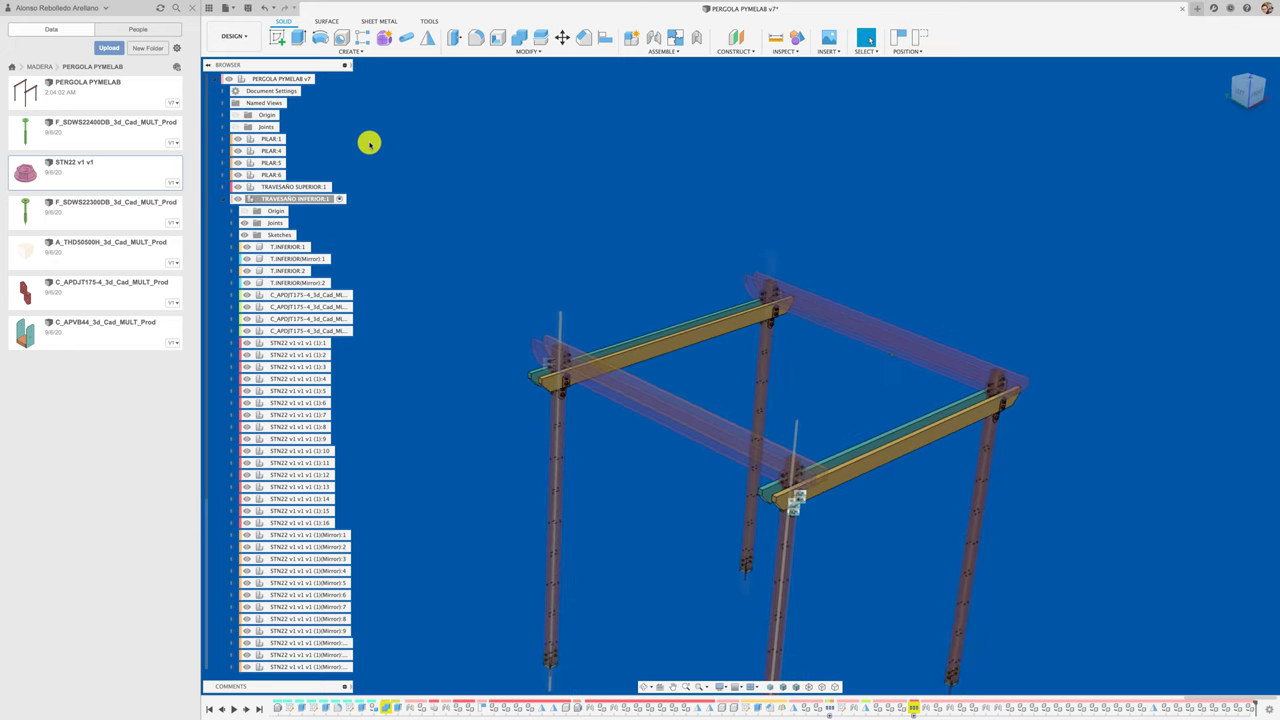
Step: Fit the whole pergola, collapse both crossbeam assemblies, and make TRAVESAÑO INFERIOR:1 the active component
click(325, 78)
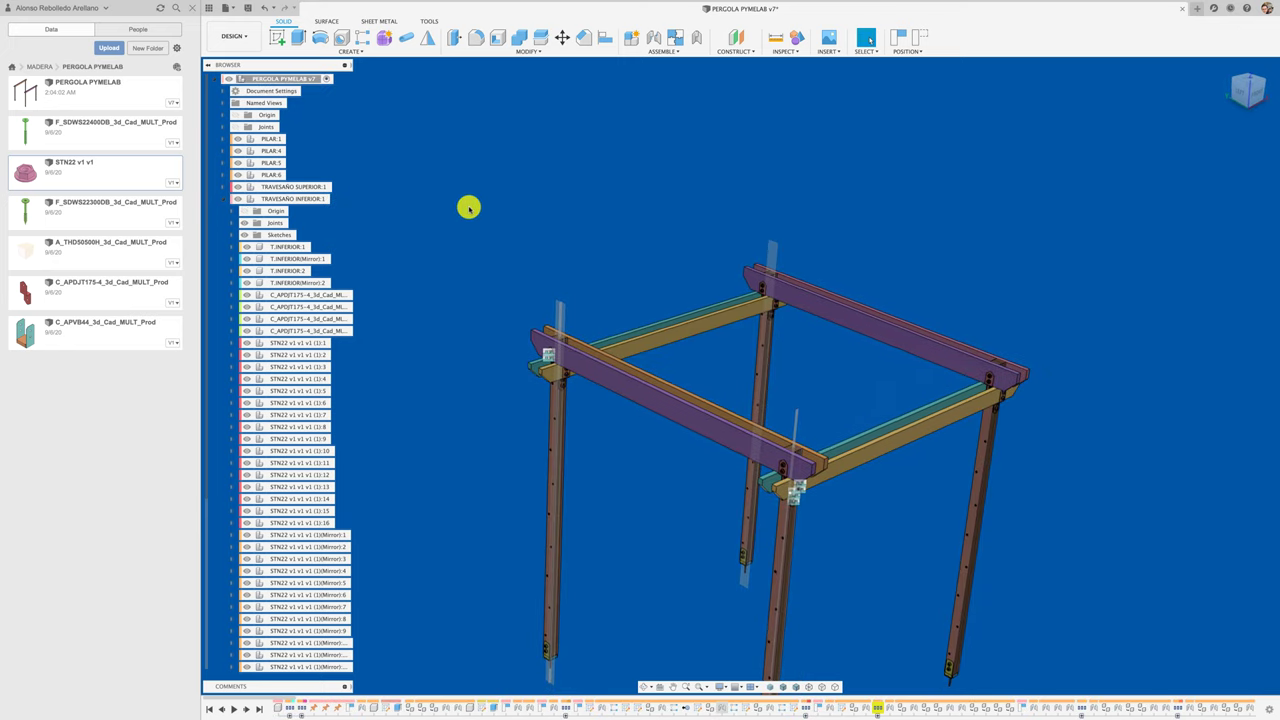
key(F6)
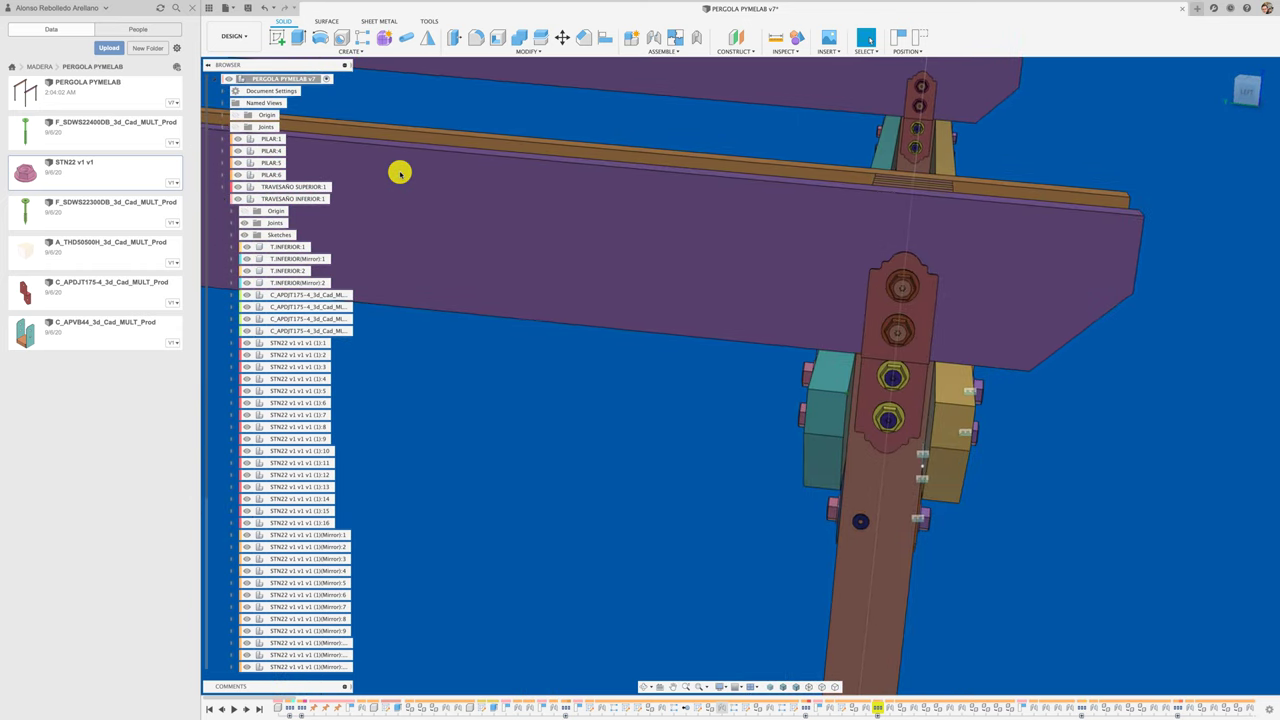
click(224, 200)
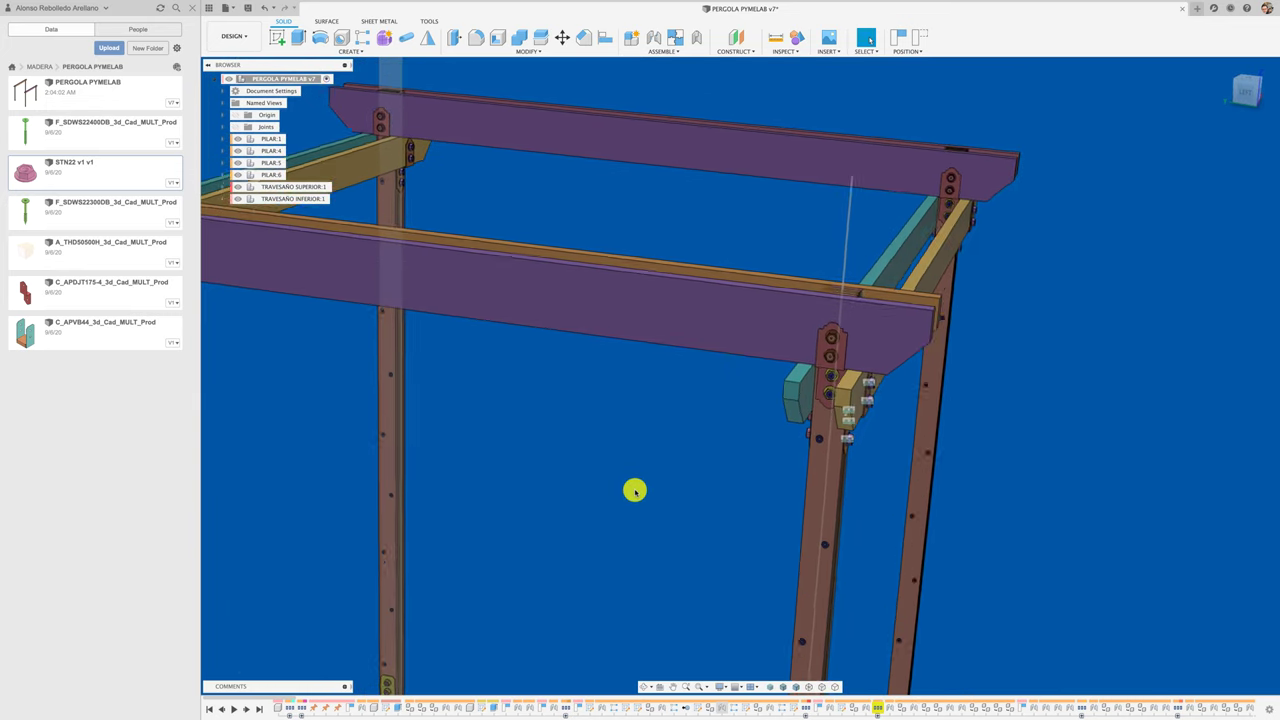
click(311, 199)
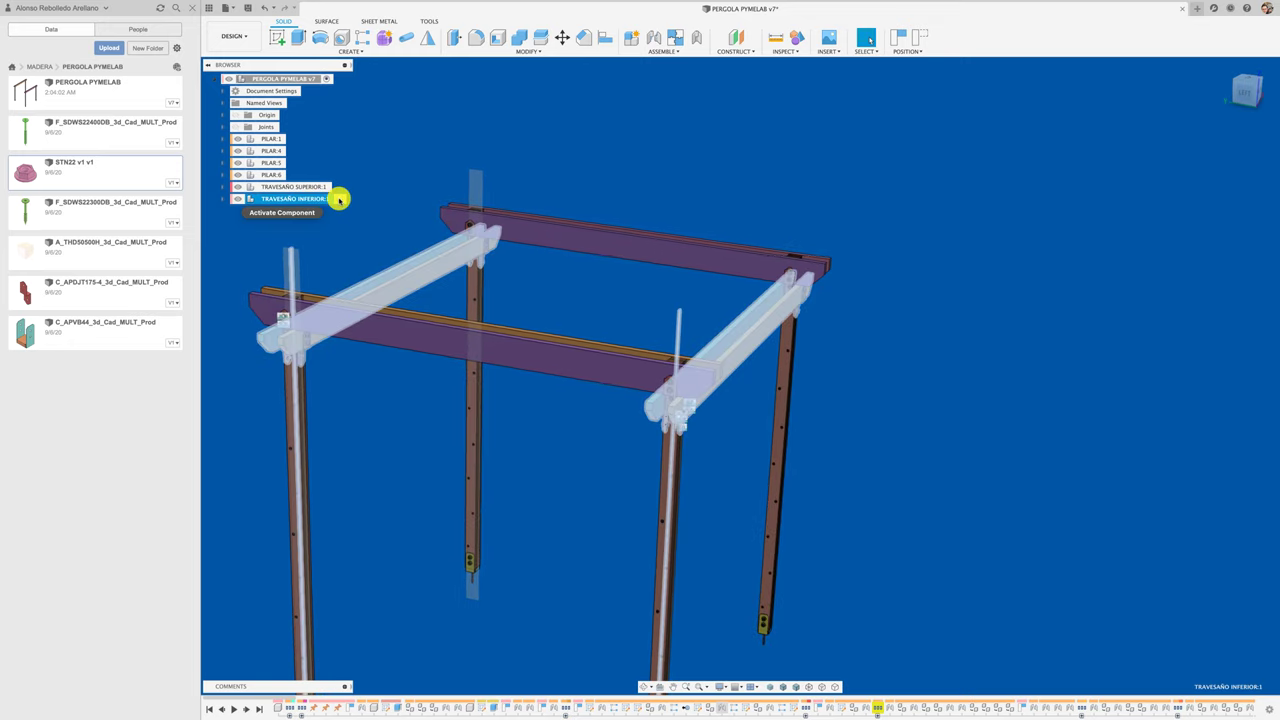
click(224, 188)
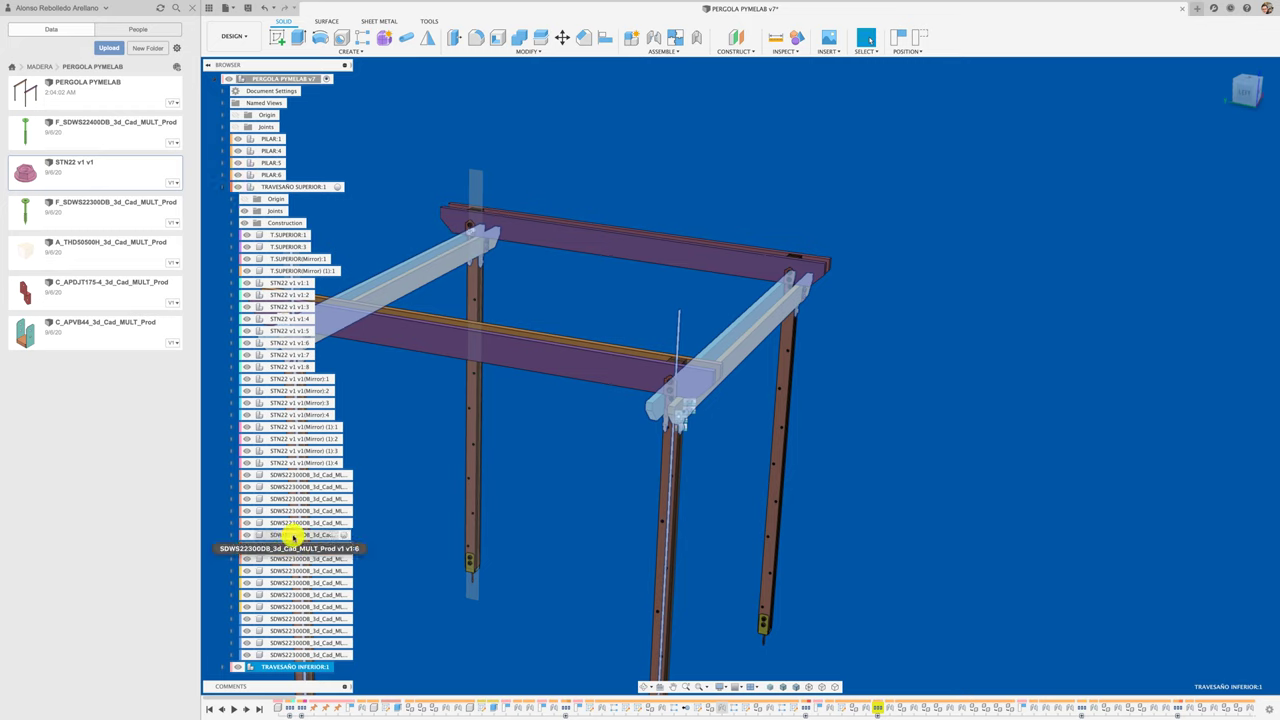
click(222, 188)
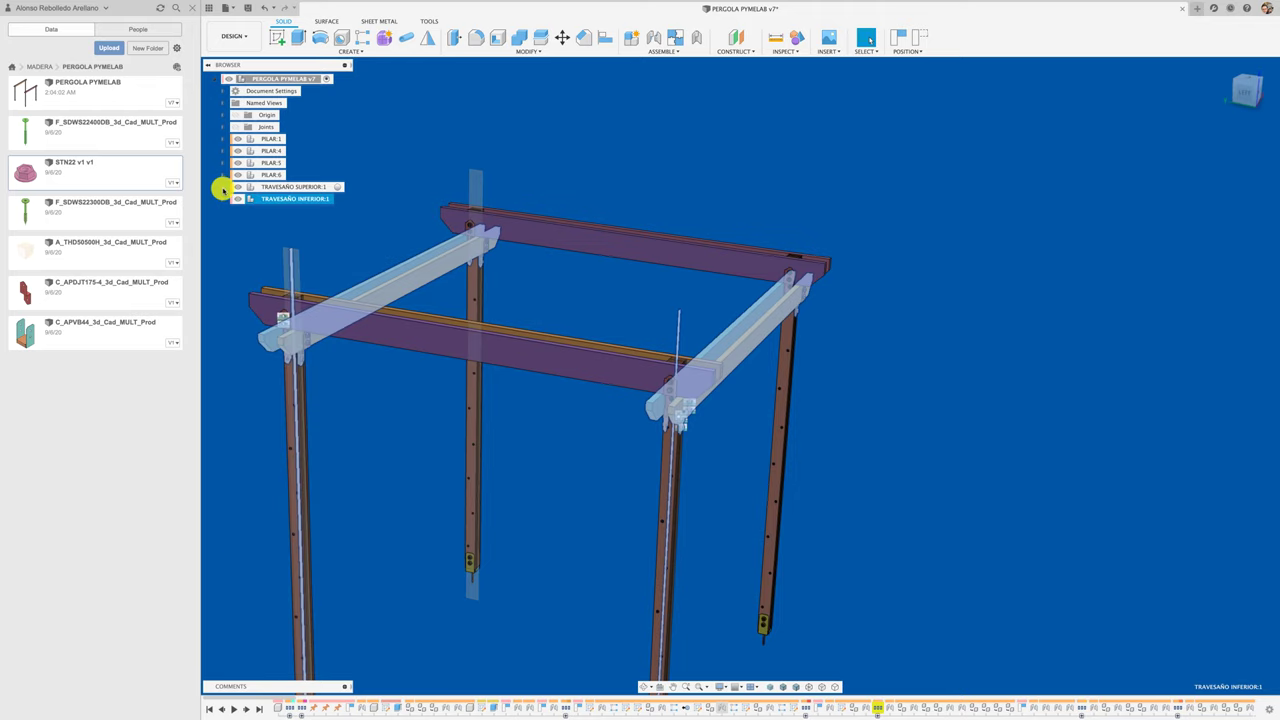
click(336, 198)
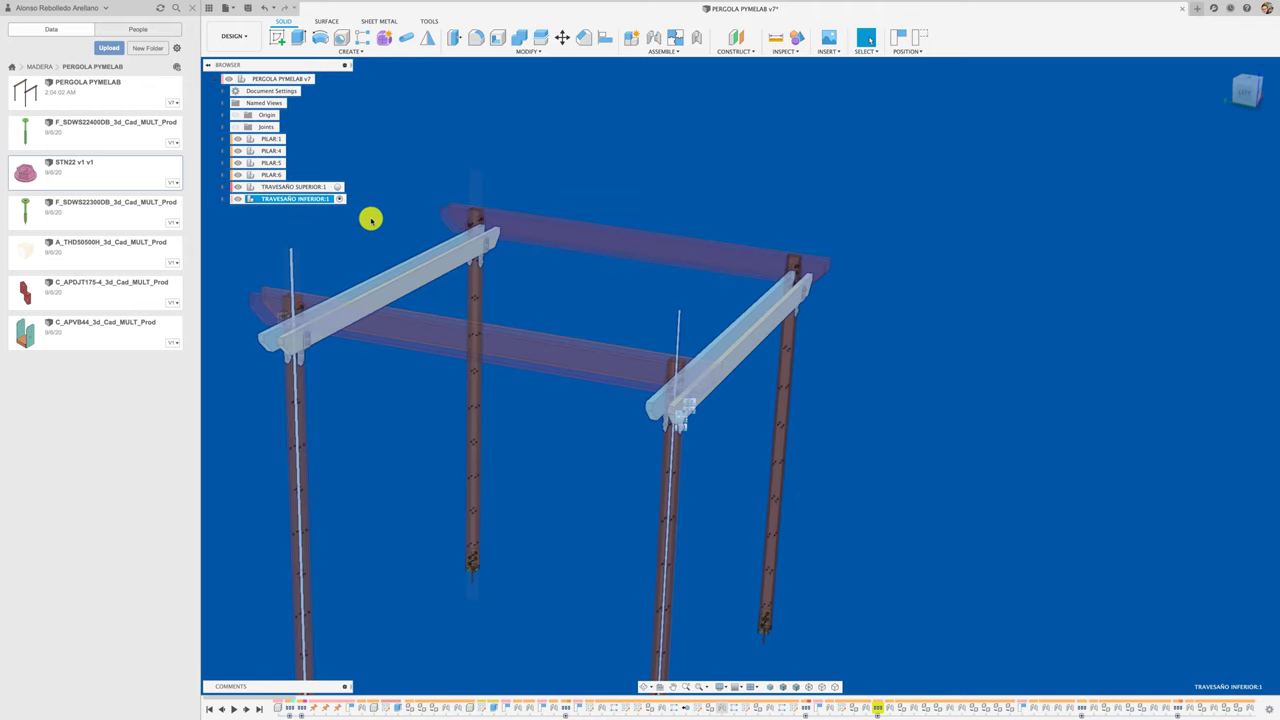
Step: Insert the F_SDWS22300DB_3d_Cad_MULT_Prod screw from the Data Panel into the current design
right_click(114, 219)
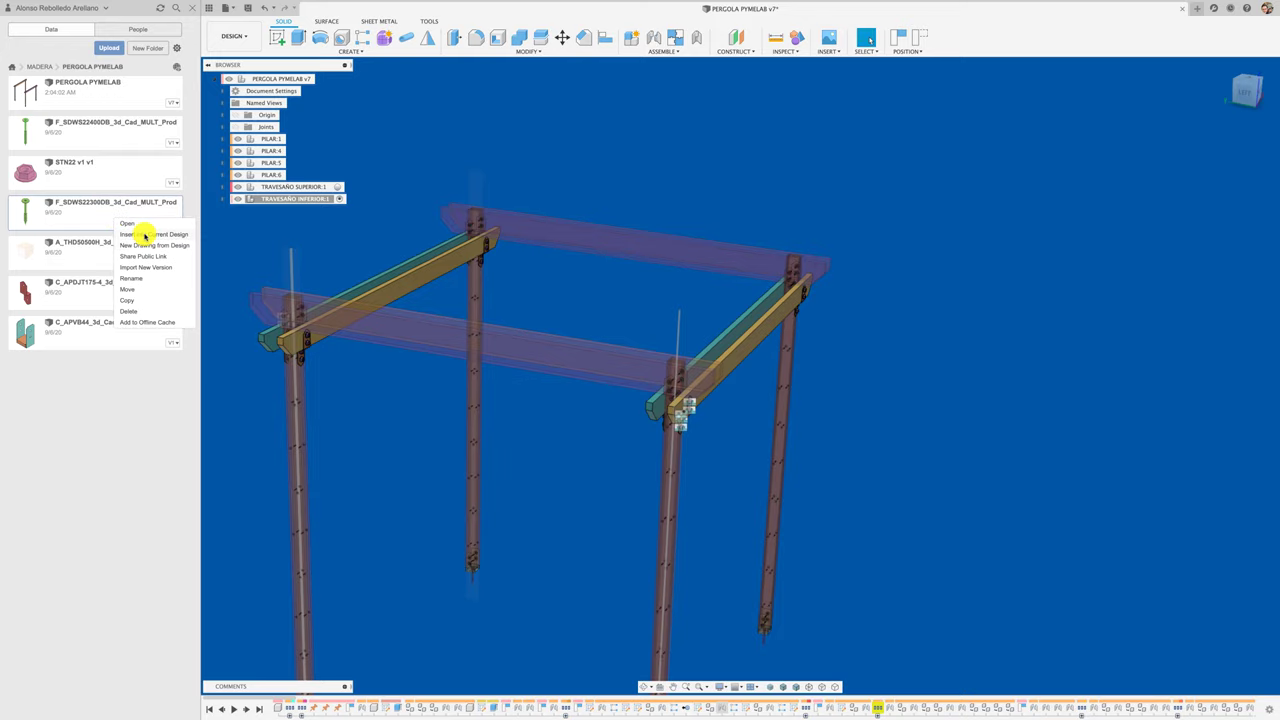
click(145, 235)
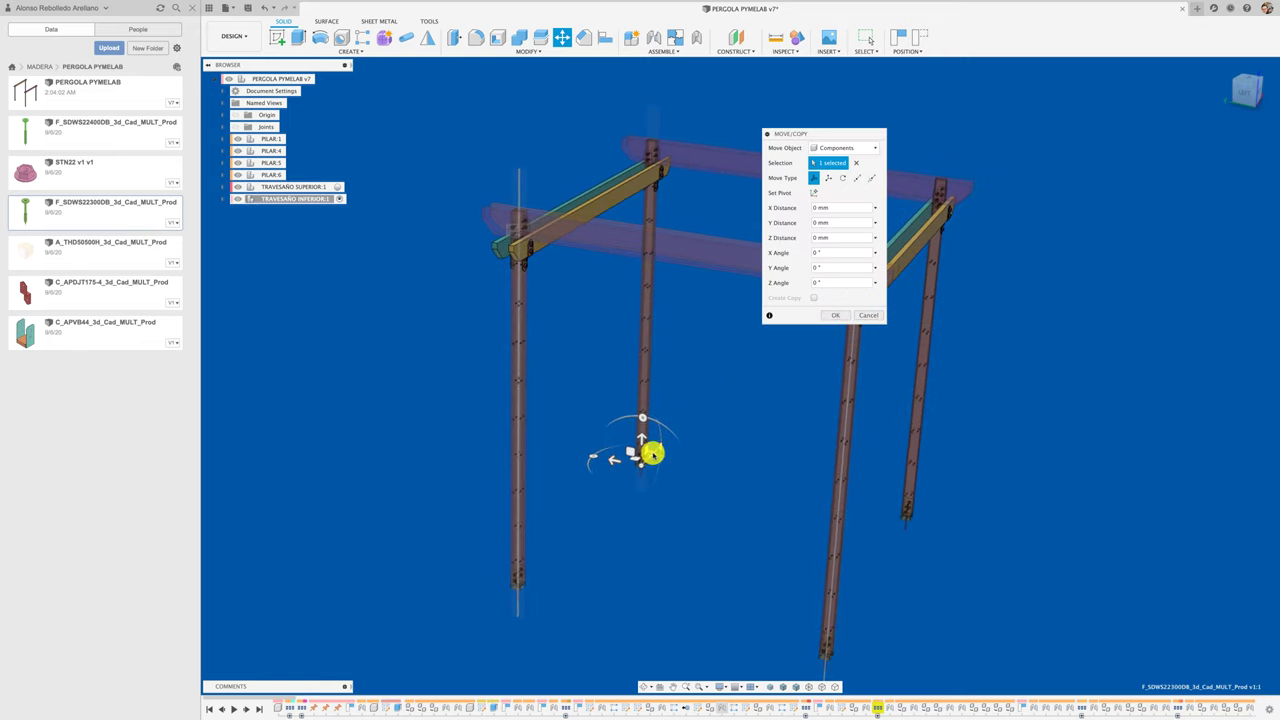
click(1247, 92)
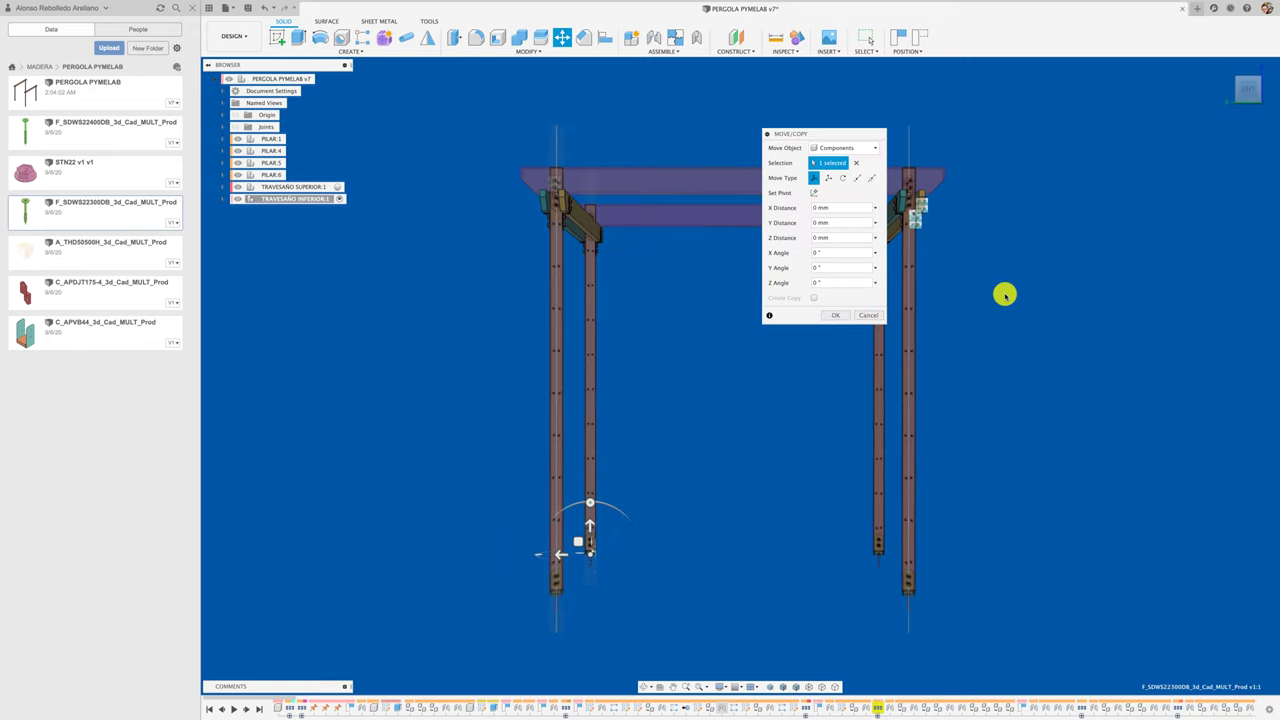
Step: Rotate the screw 90° onto its side and shift it -2677 mm along X toward a pillar
drag(567, 559, 670, 277)
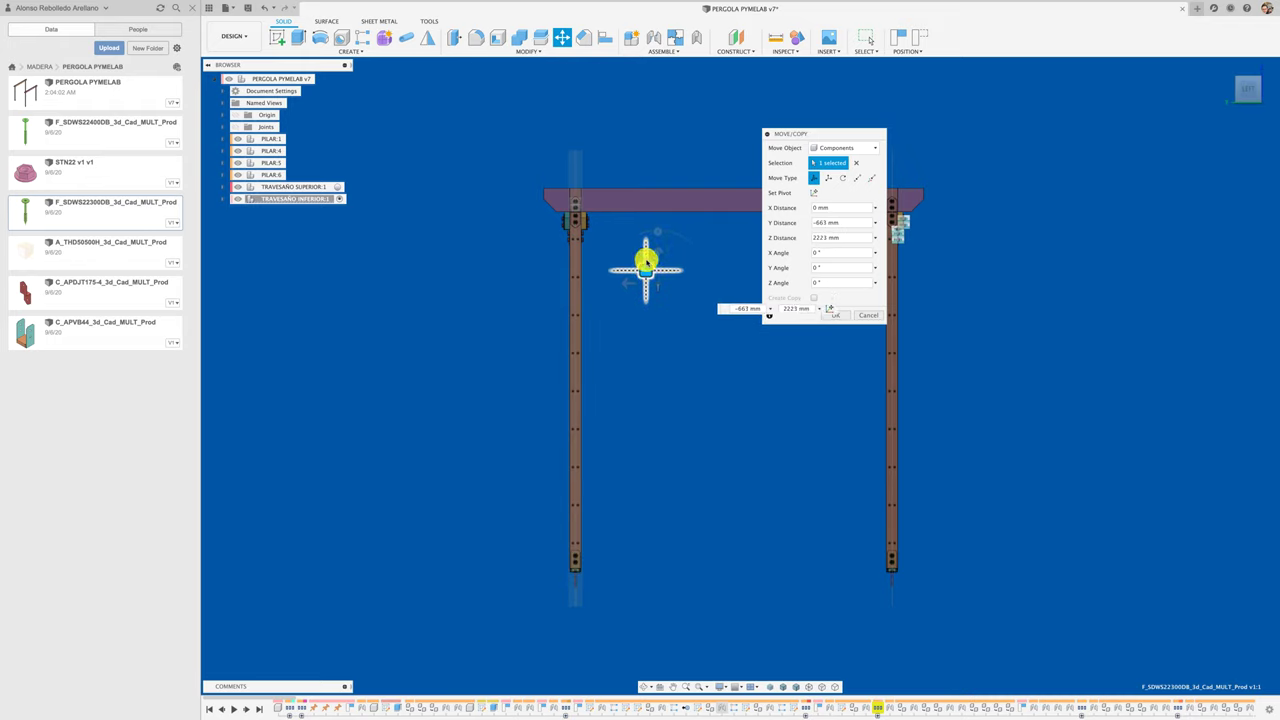
drag(660, 222, 700, 258)
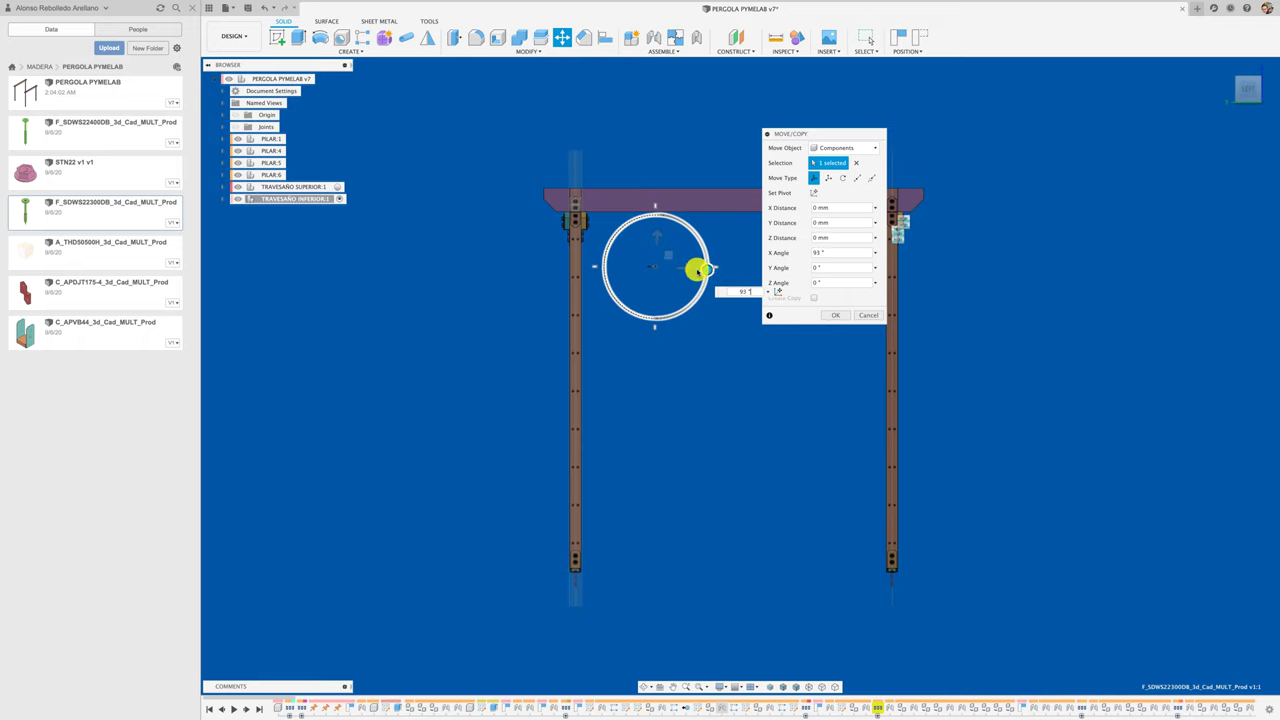
key(F6)
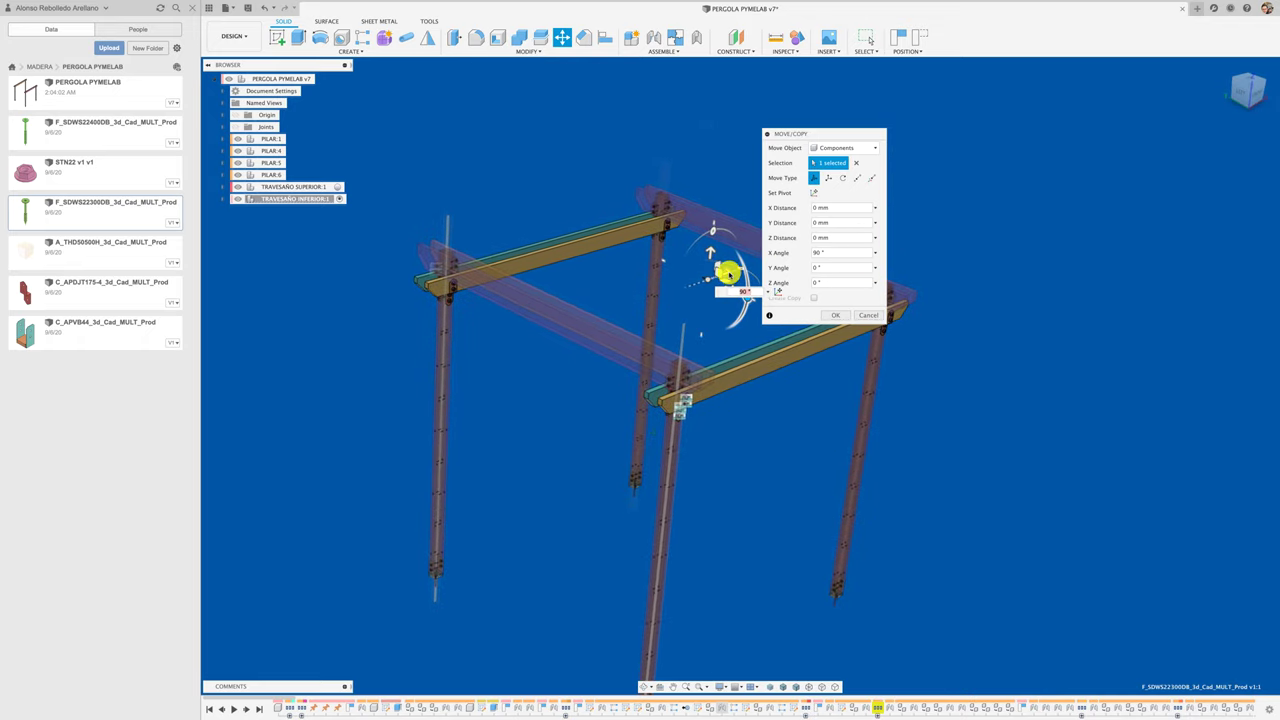
drag(728, 272, 500, 350)
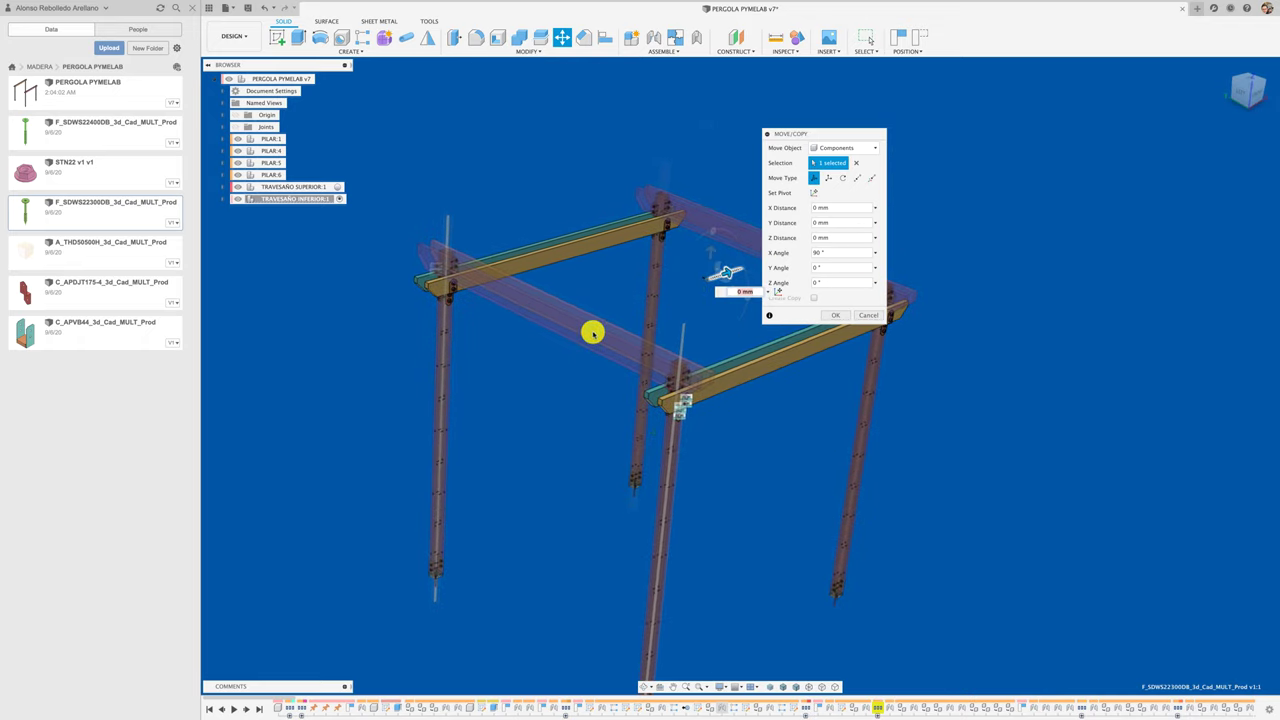
click(838, 316)
scroll(520, 430, up, 3)
scroll(540, 428, up, 3)
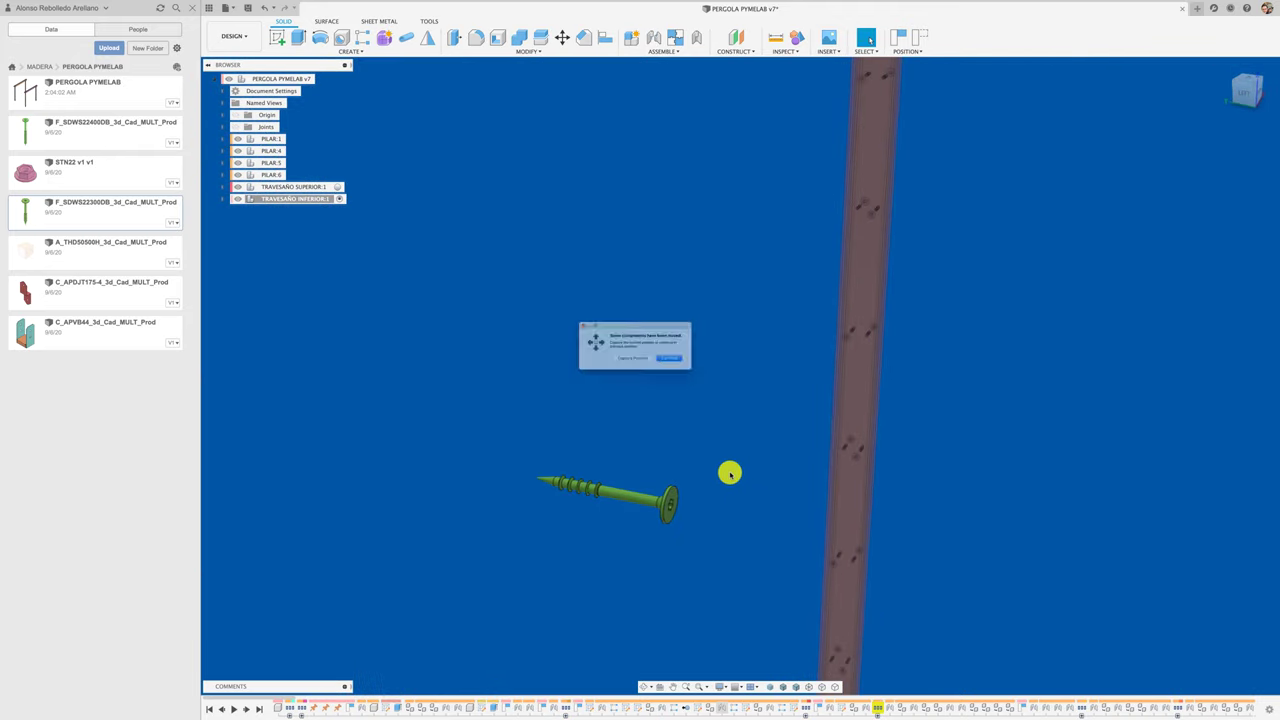
Step: Joint the screw head to the centre of a bracket nut's hole on the lower crossbeam, 0 mm offsets
click(641, 367)
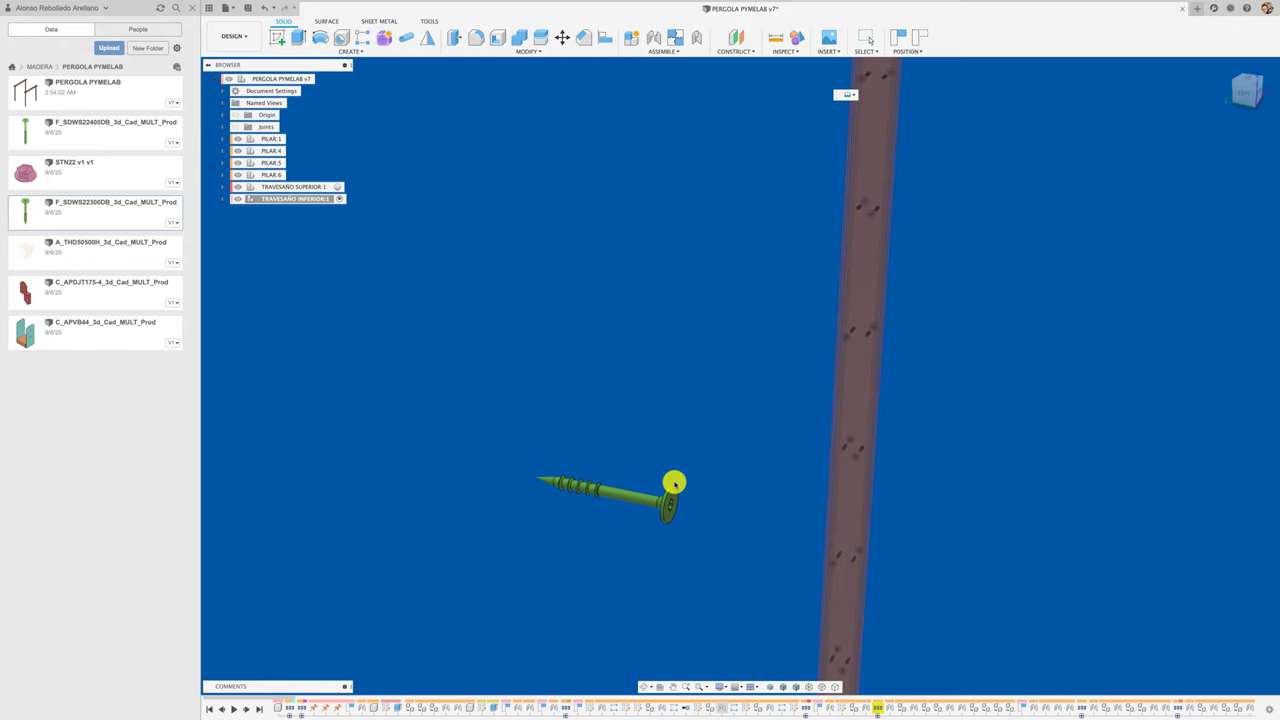
key(j)
click(668, 492)
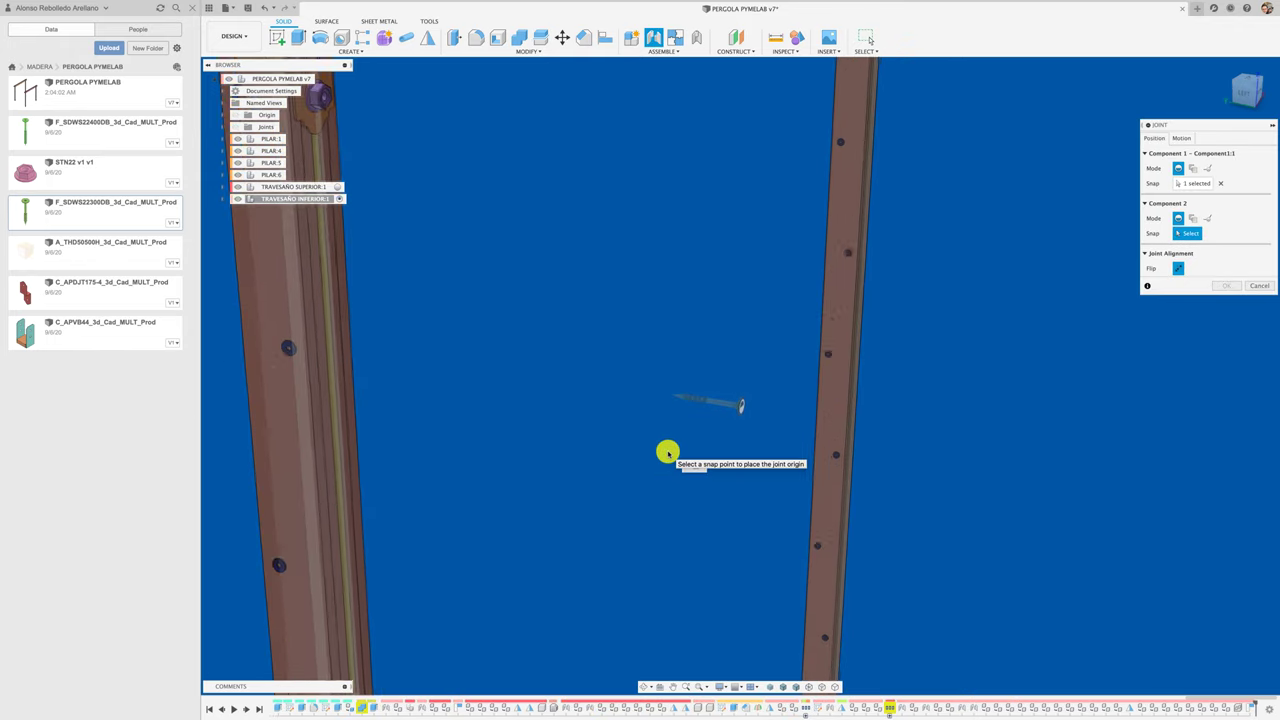
shift+middle_drag(668, 453, 640, 440)
scroll(643, 420, up, 5)
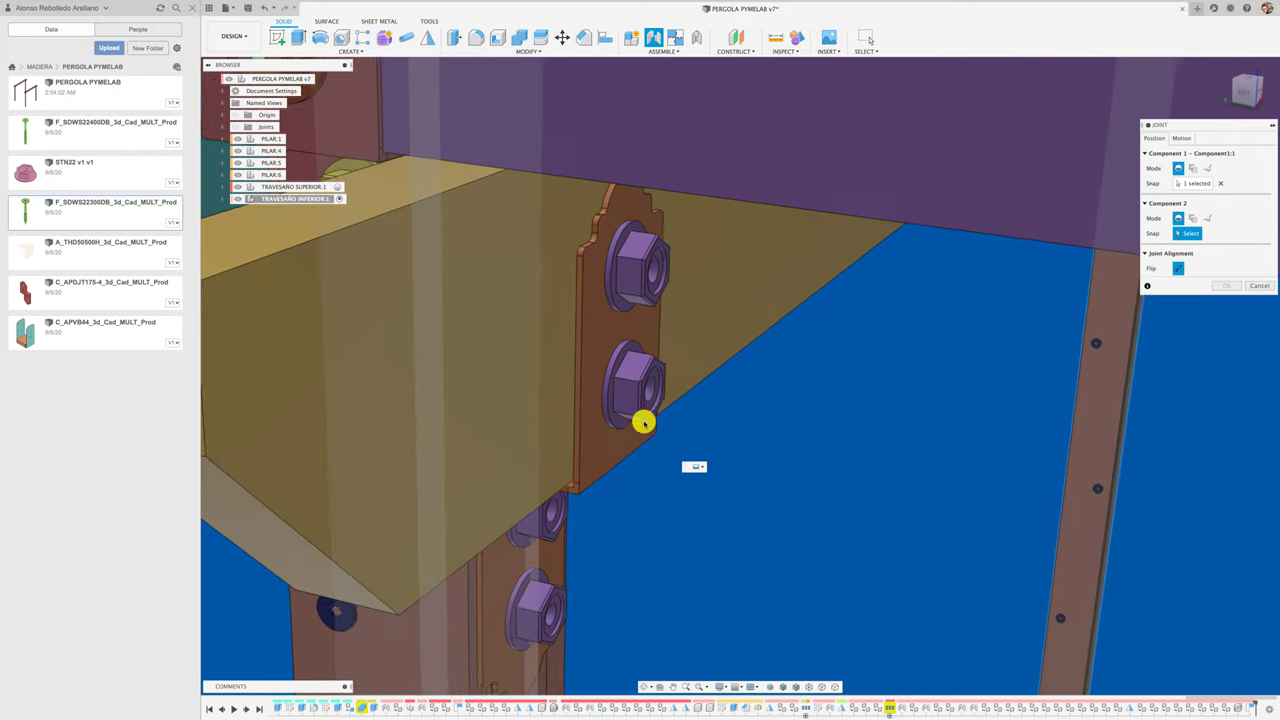
scroll(685, 307, up, 3)
click(691, 314)
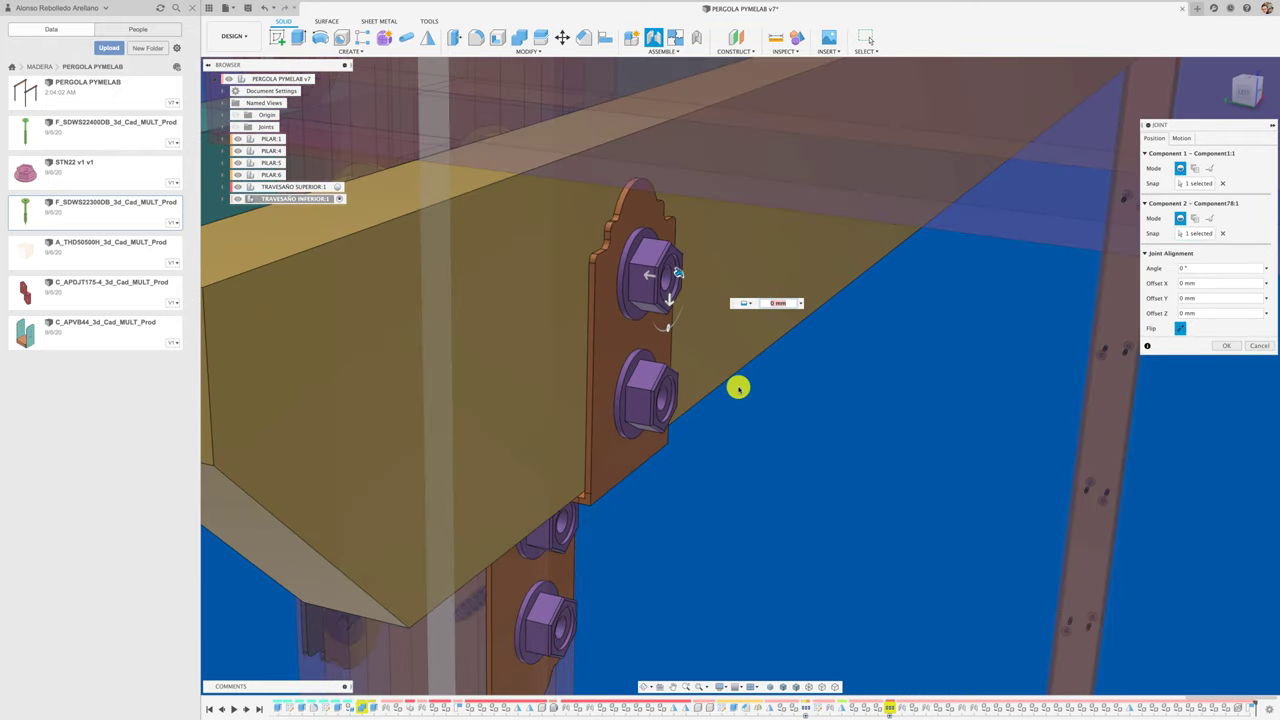
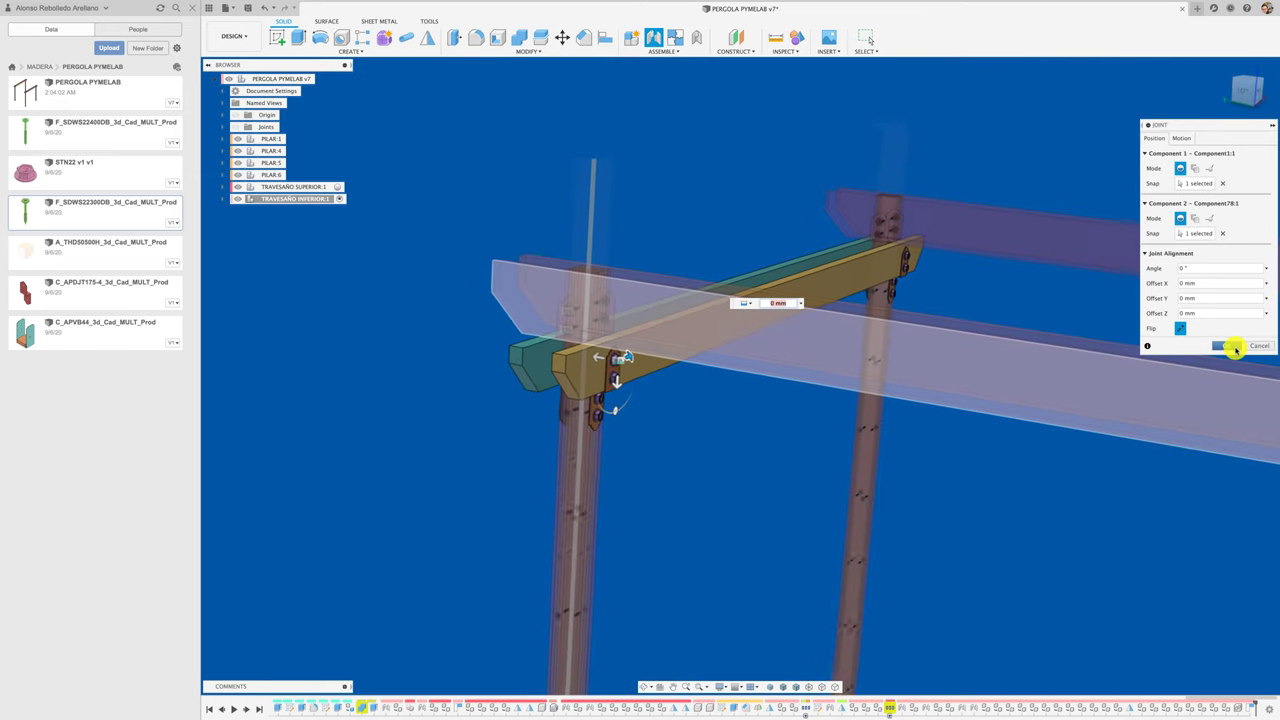
Step: Confirm the screw joint in the lower crossbeam bracket and break the F_SDWS22300DB link
click(1226, 345)
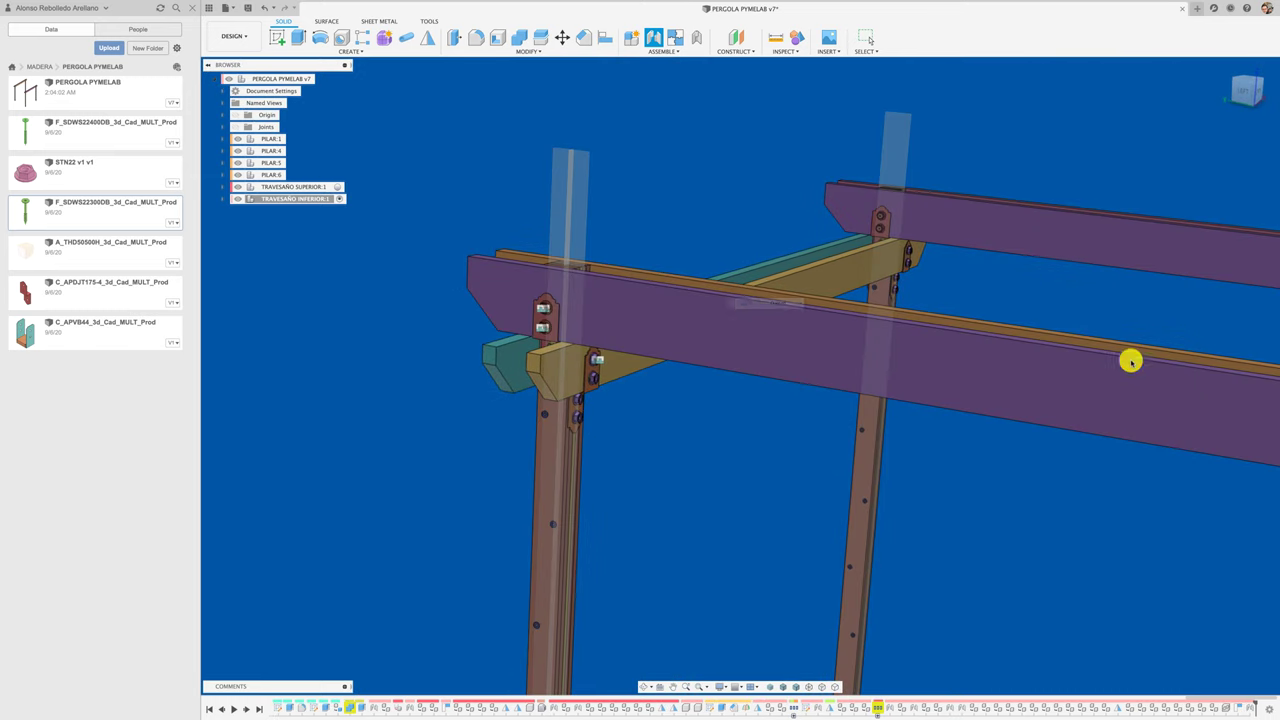
click(223, 199)
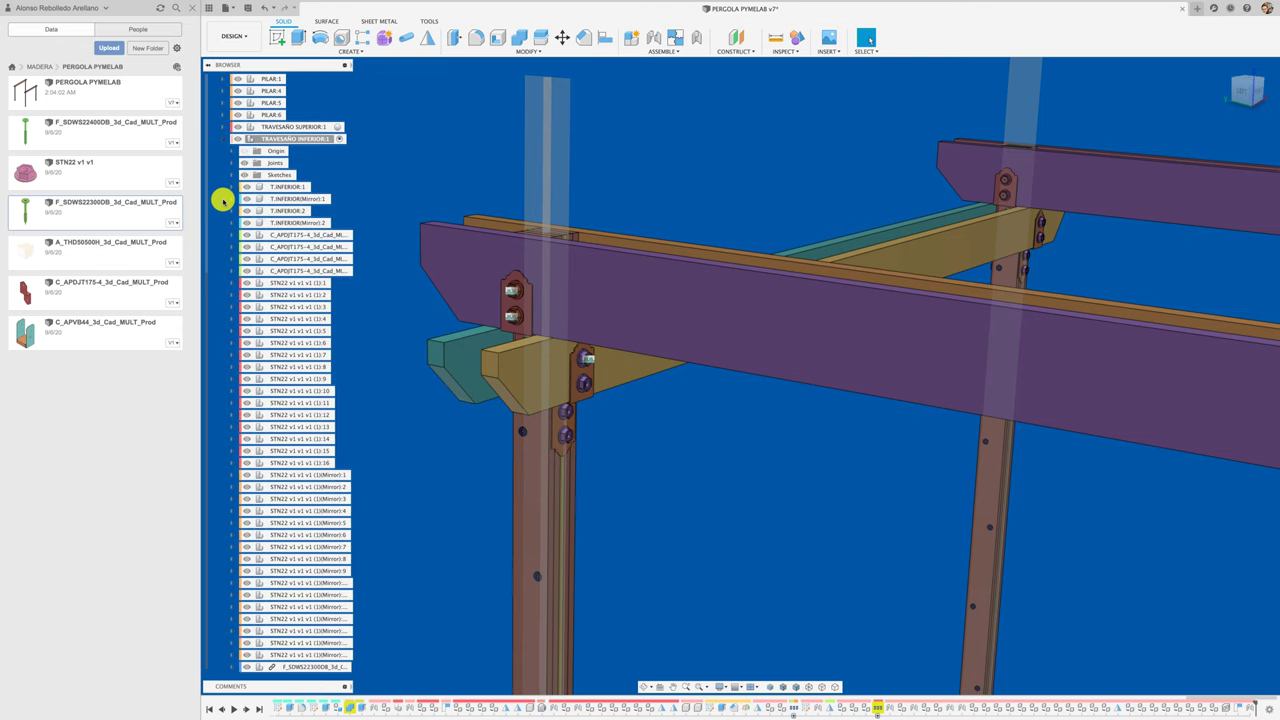
right_click(310, 666)
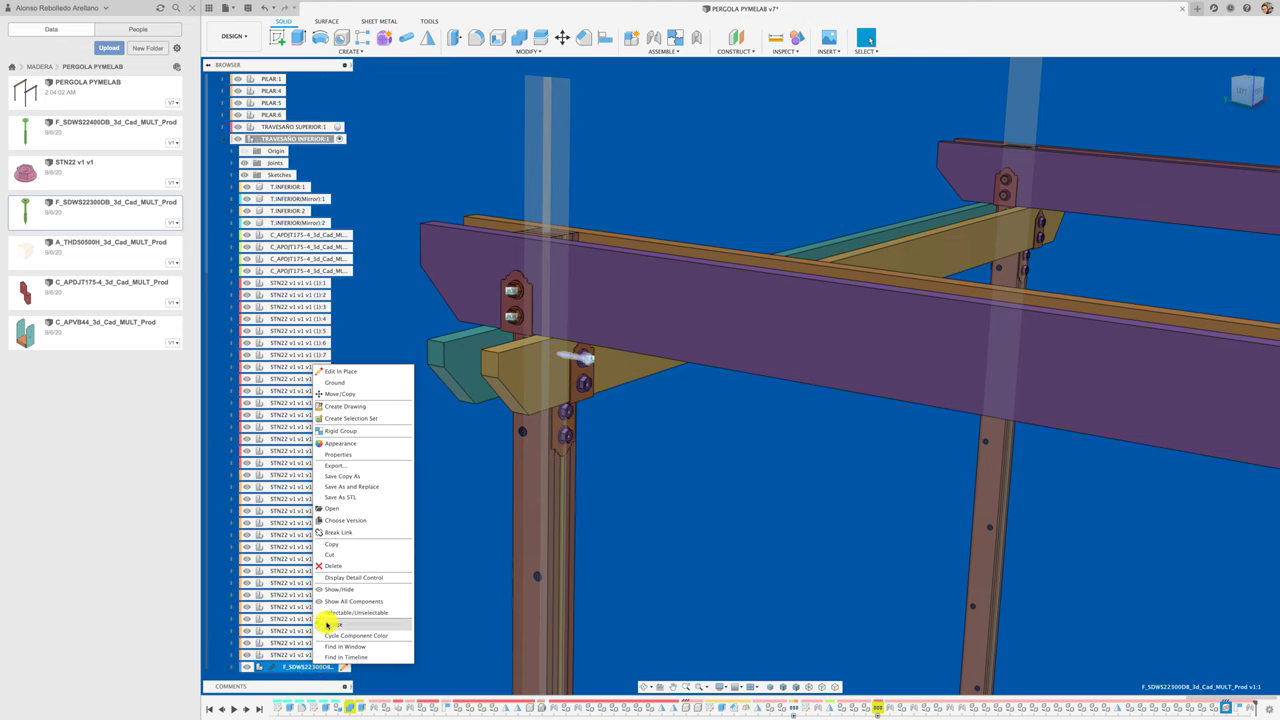
click(351, 539)
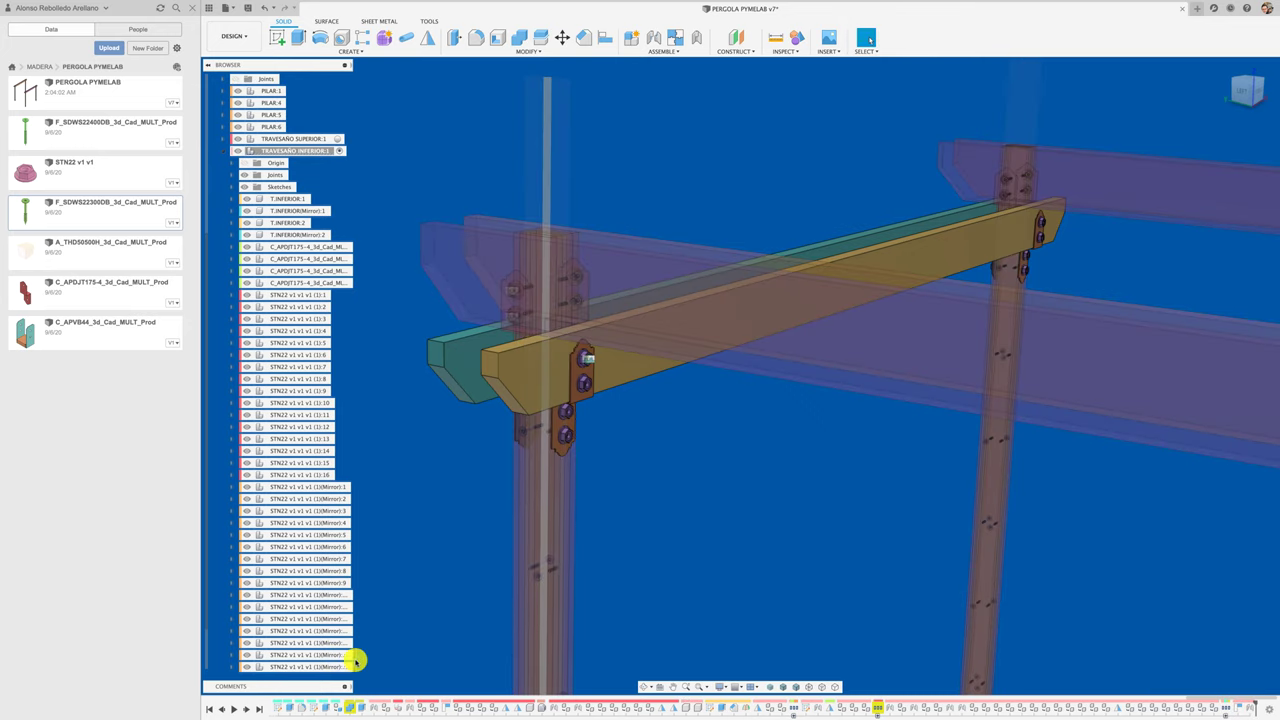
Step: Select the F_SDWS22300DB screw component in the browser
click(323, 667)
scroll(301, 603, down, 1)
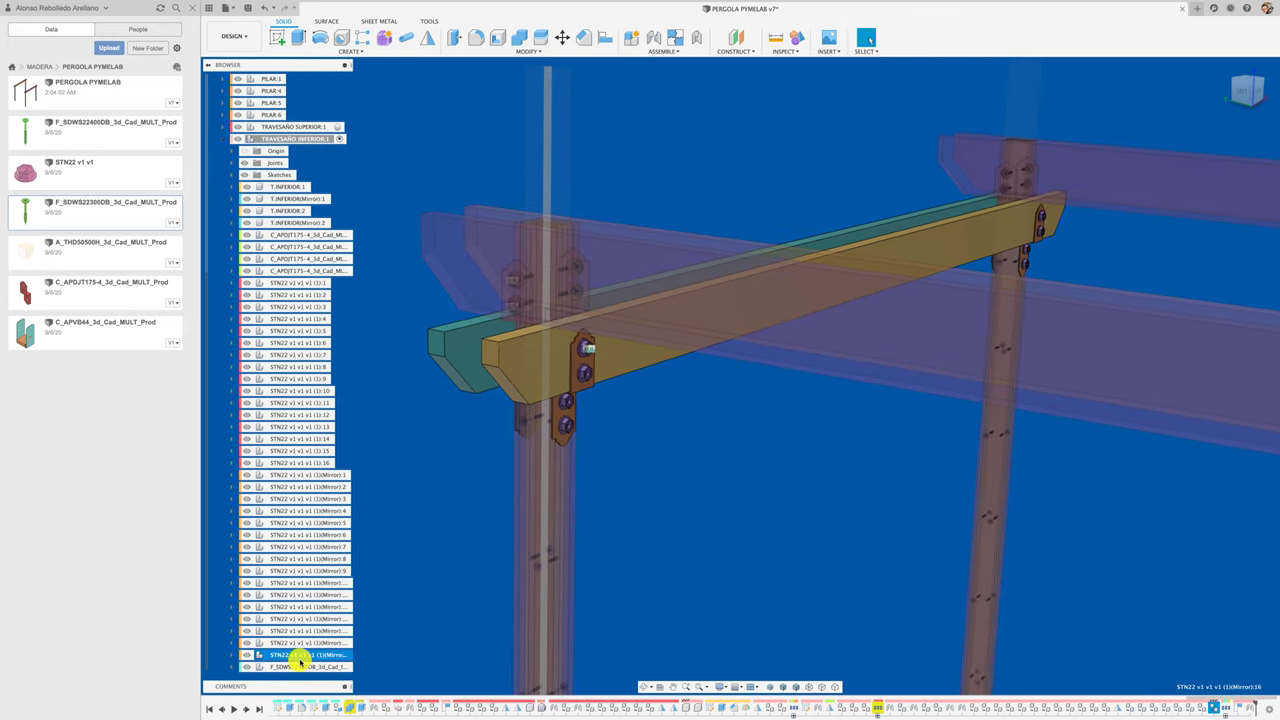
click(300, 666)
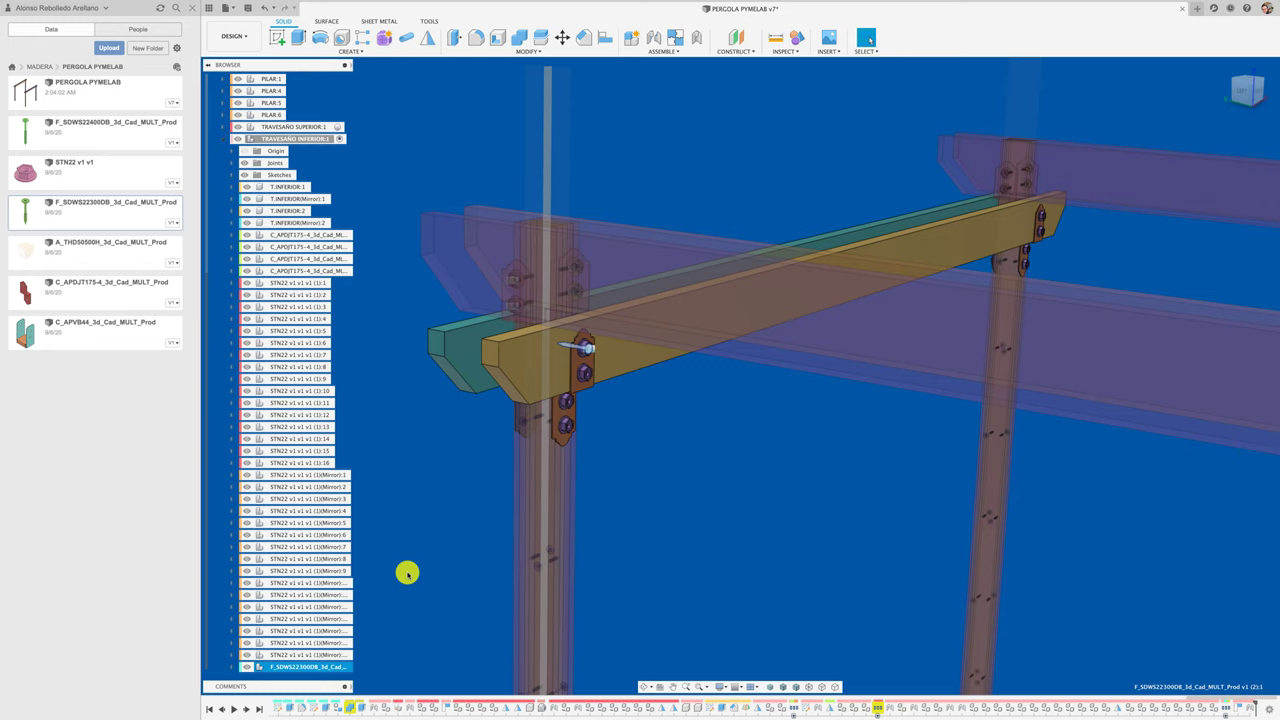
Step: Move the selected screw 85 mm down along Y
key(m)
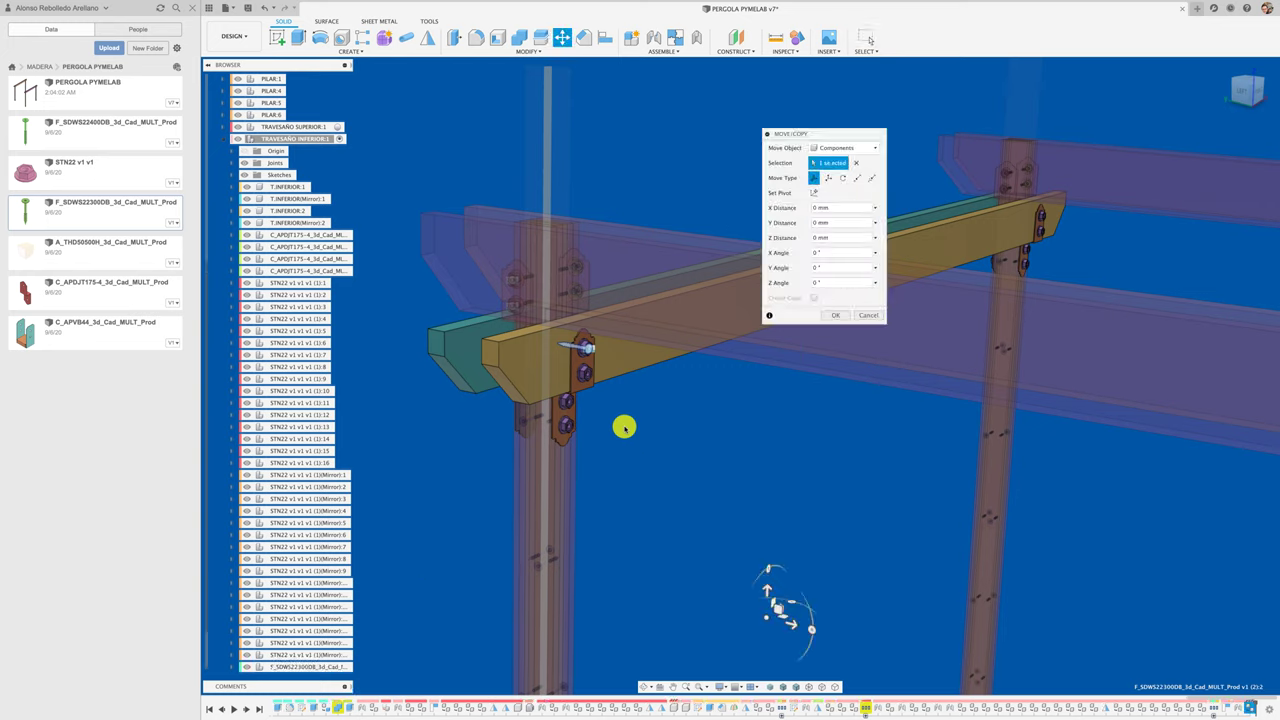
drag(768, 587, 766, 636)
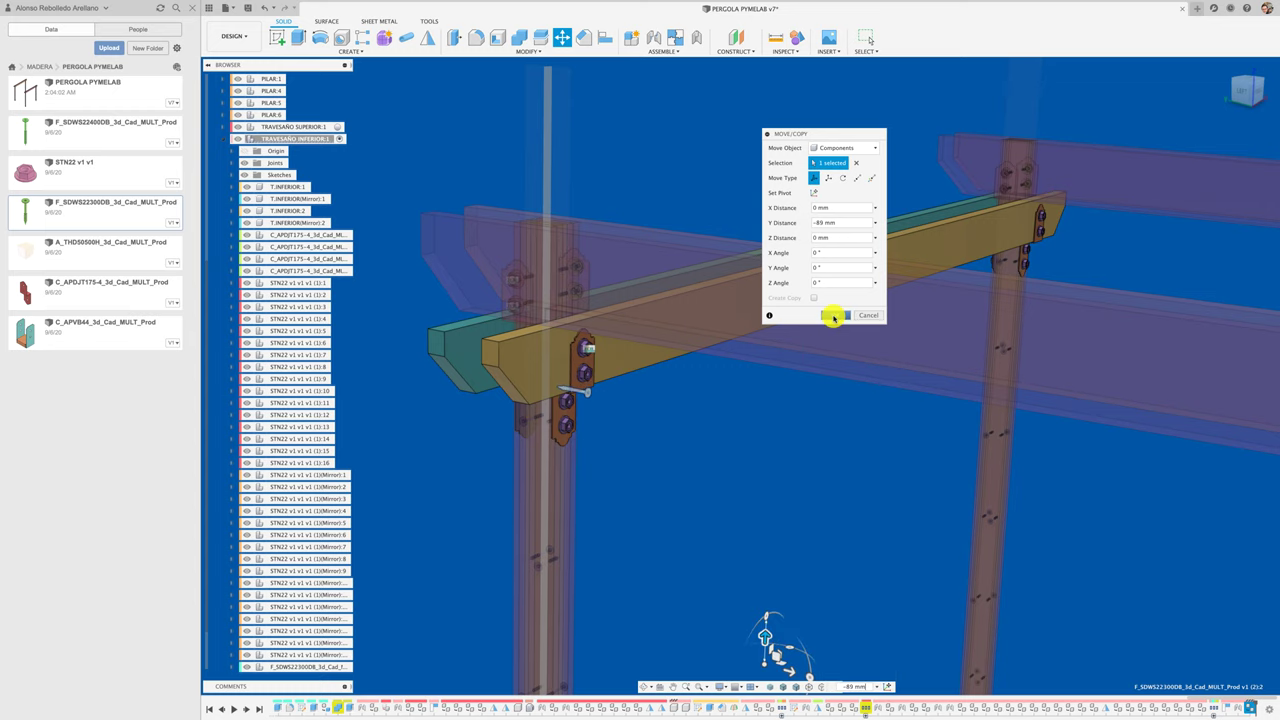
key(Return)
scroll(690, 392, up, 3)
scroll(678, 402, up, 5)
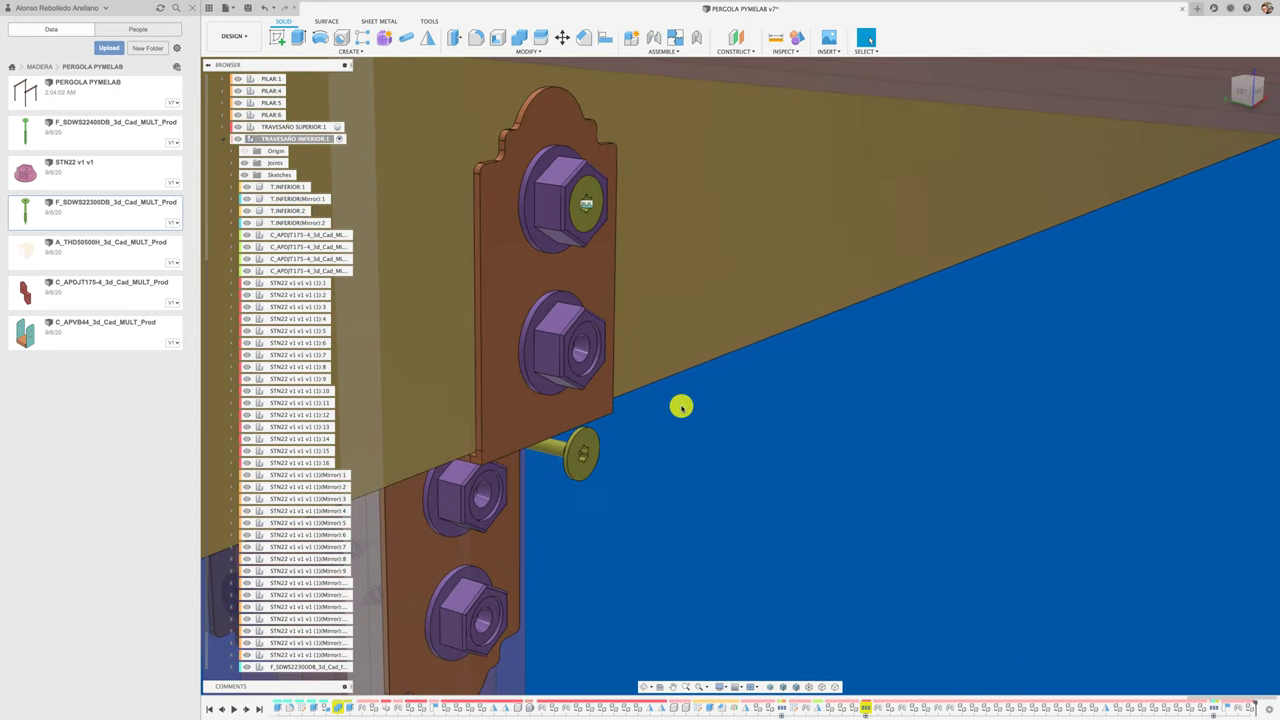
Step: Joint the screw into the bracket's lower bolt hole
key(j)
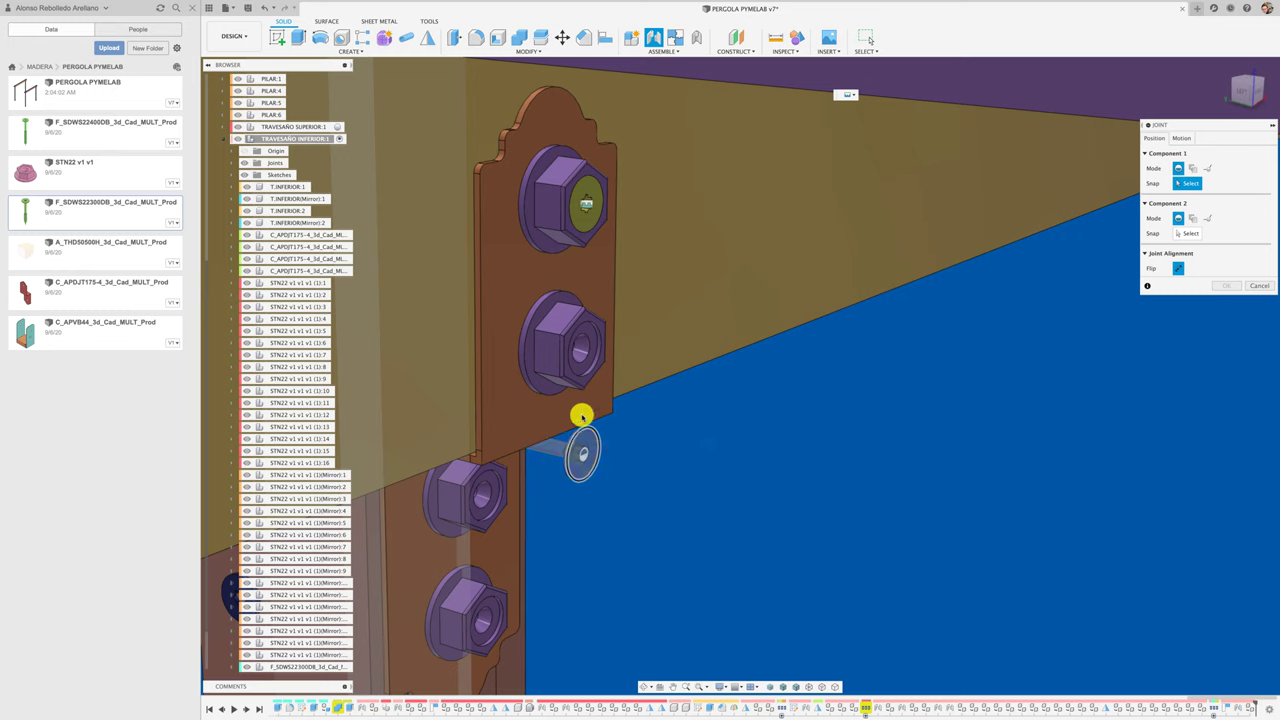
click(582, 416)
click(586, 368)
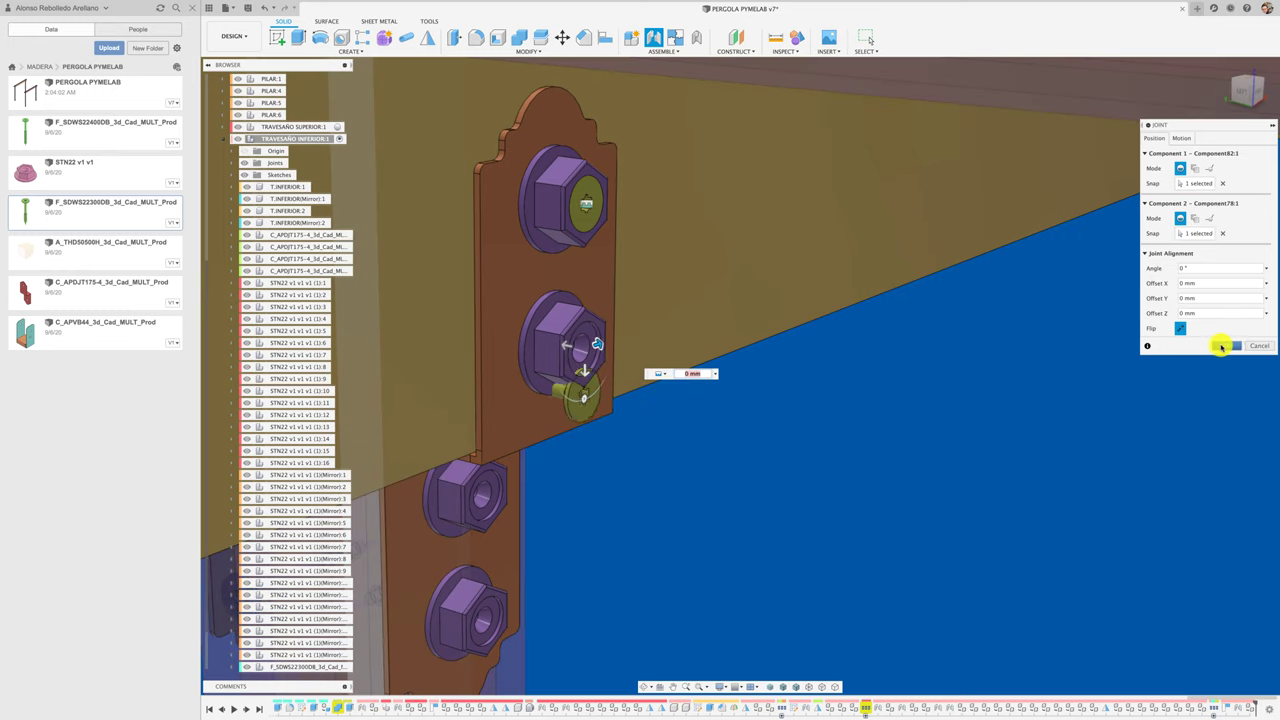
scroll(744, 443, down, 5)
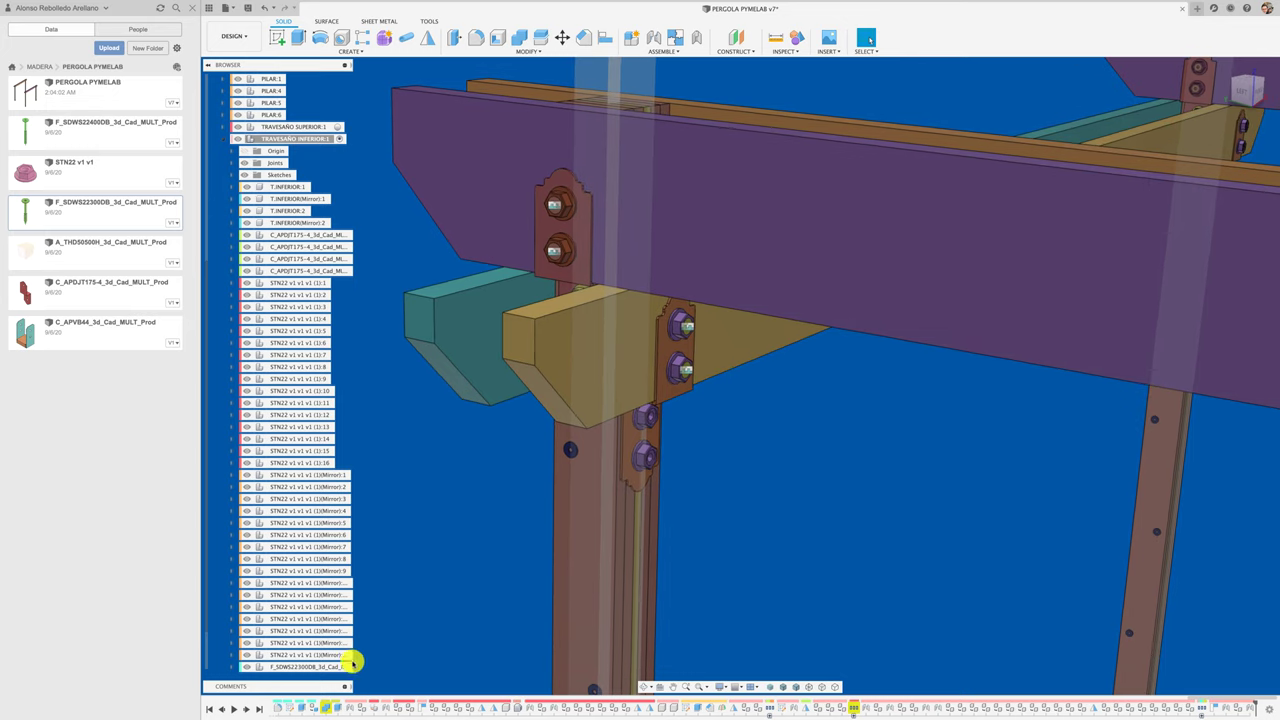
Step: Move both F_SDWS22300DB screws together 147 mm down along Y
click(323, 655)
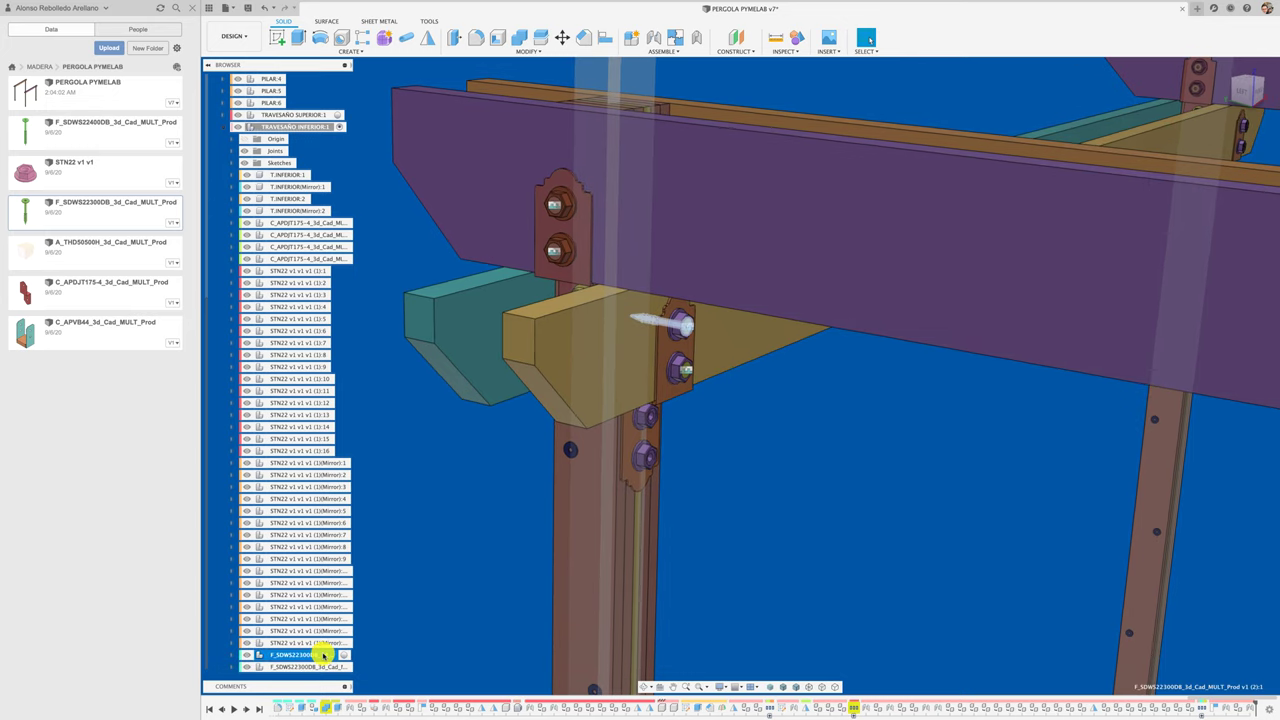
shift+click(321, 666)
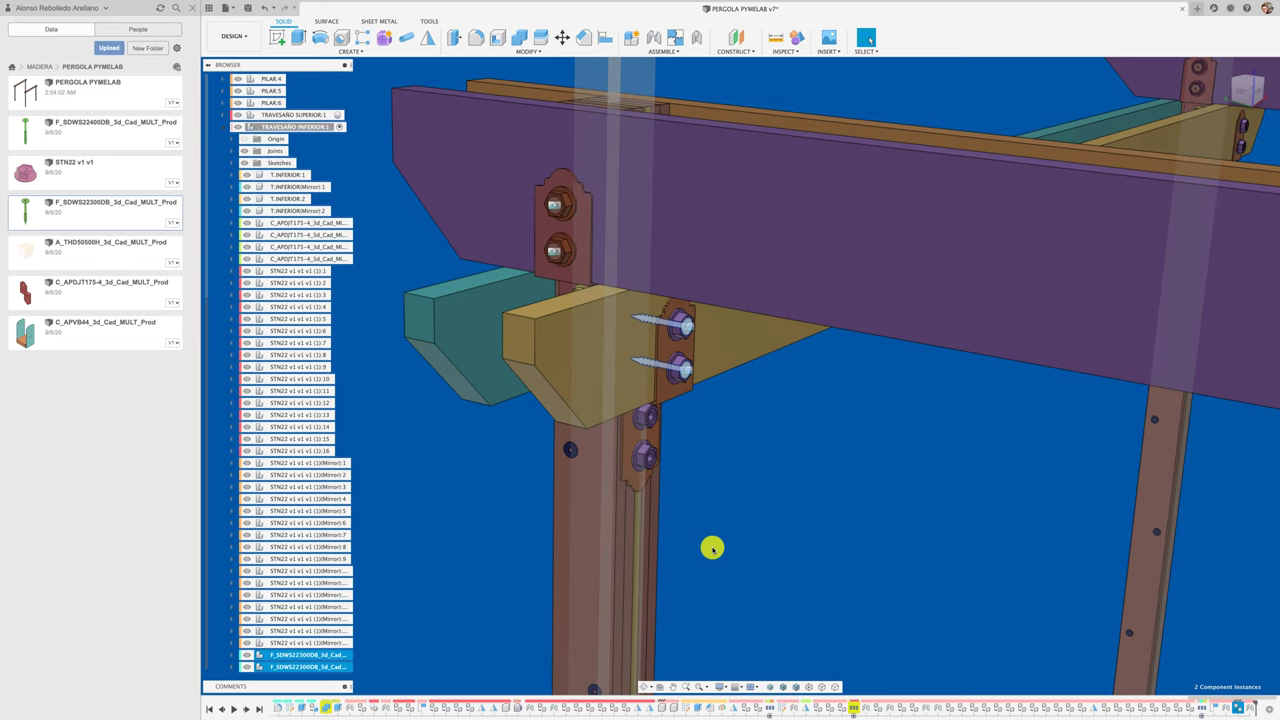
key(m)
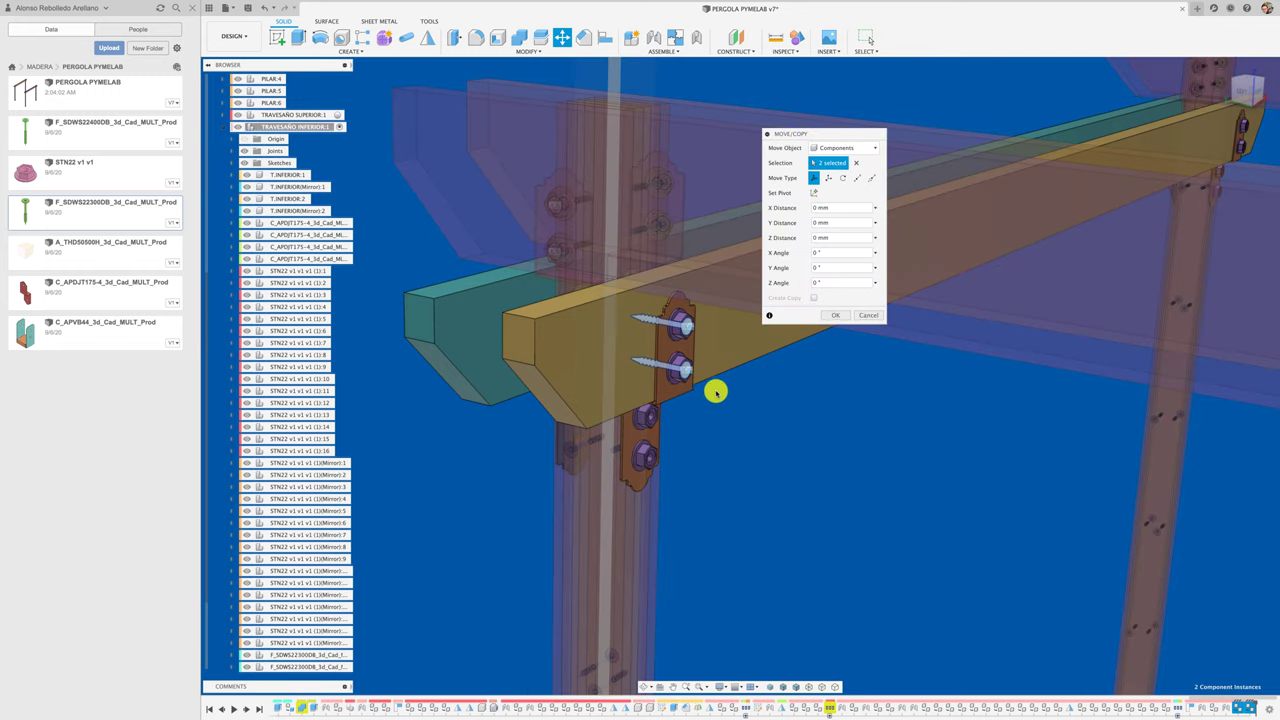
scroll(722, 465, down, 3)
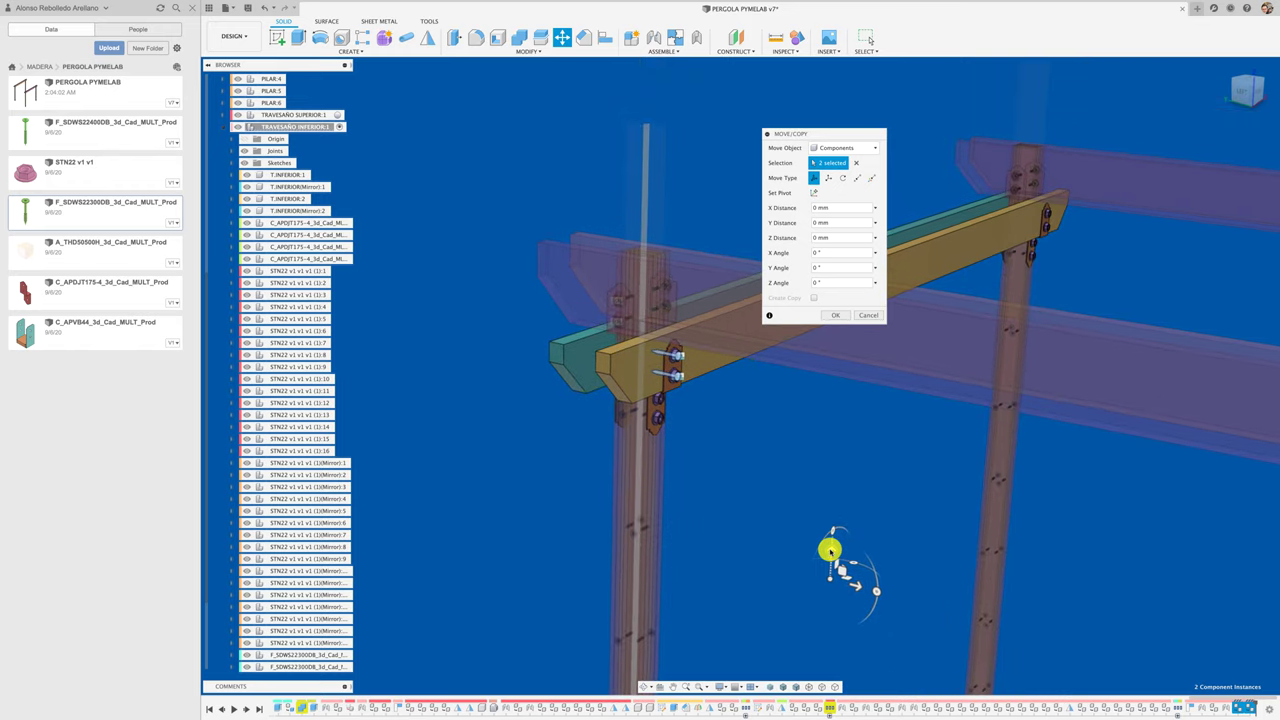
drag(831, 549, 823, 607)
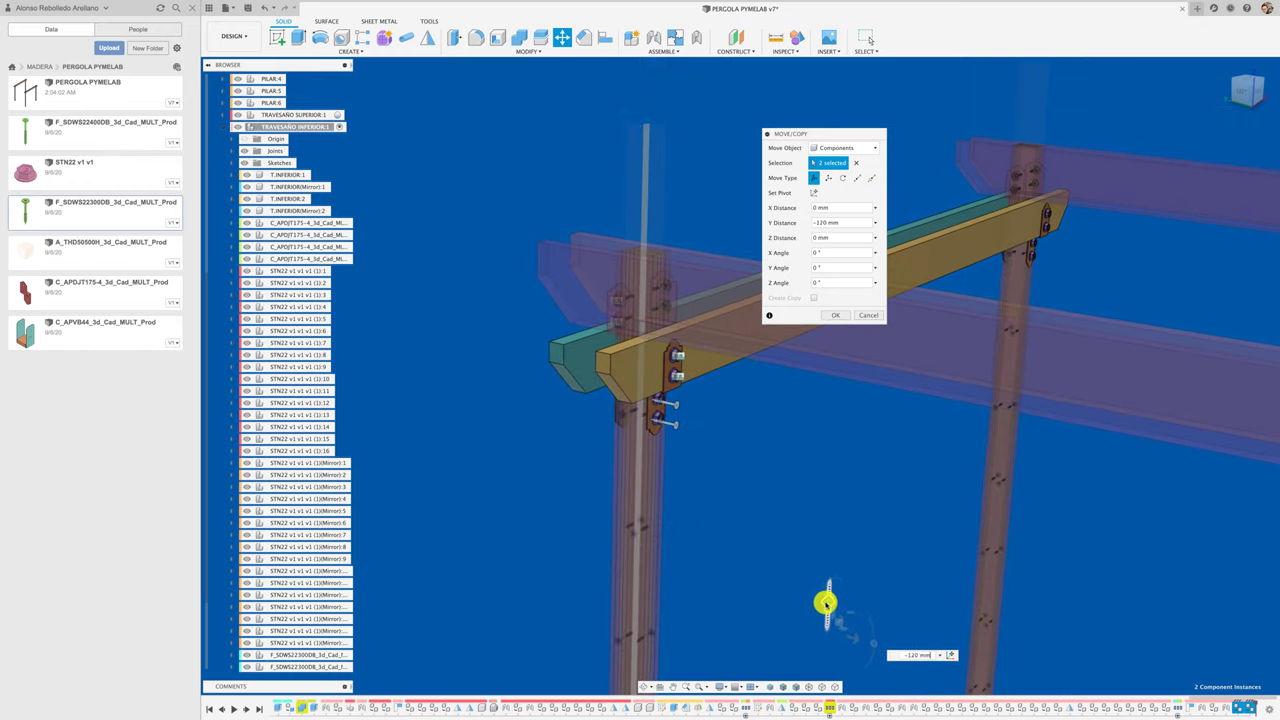
click(834, 316)
scroll(706, 417, up, 1)
scroll(706, 417, up, 5)
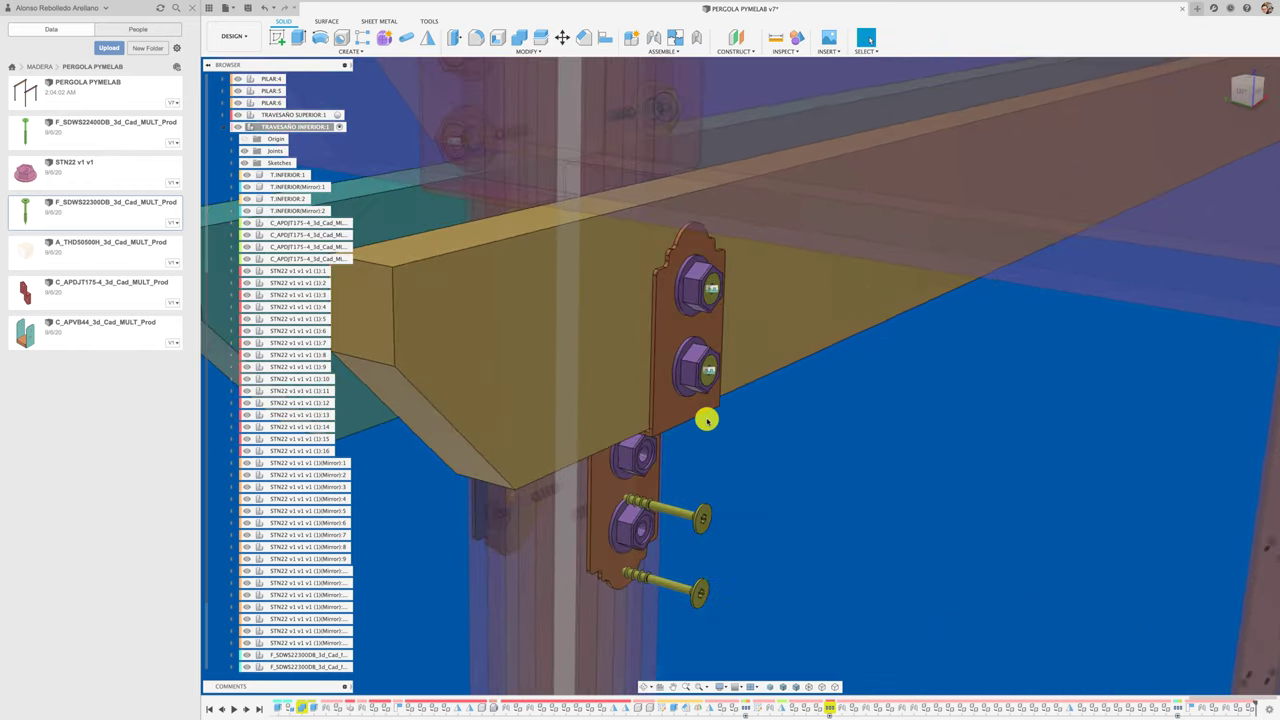
Step: Joint the two screws into the pillar bracket's upper and bottom nut holes
shift+middle_drag(736, 434, 767, 450)
key(j)
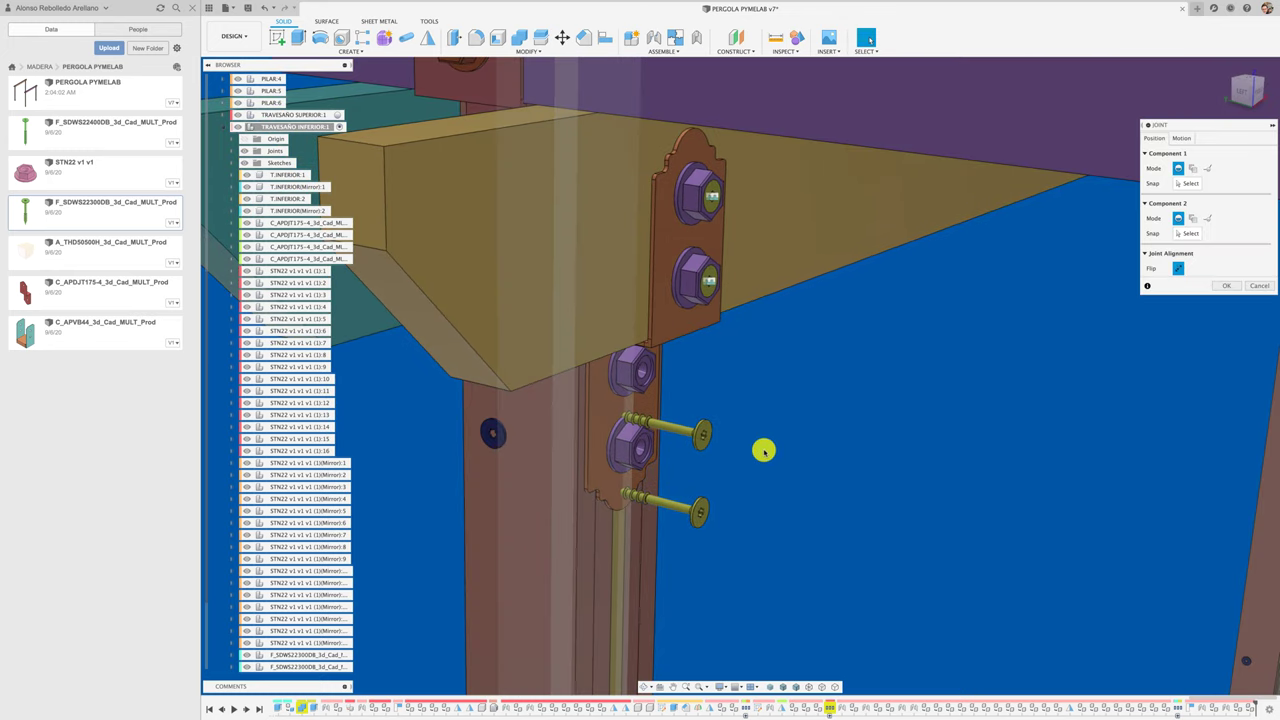
click(699, 432)
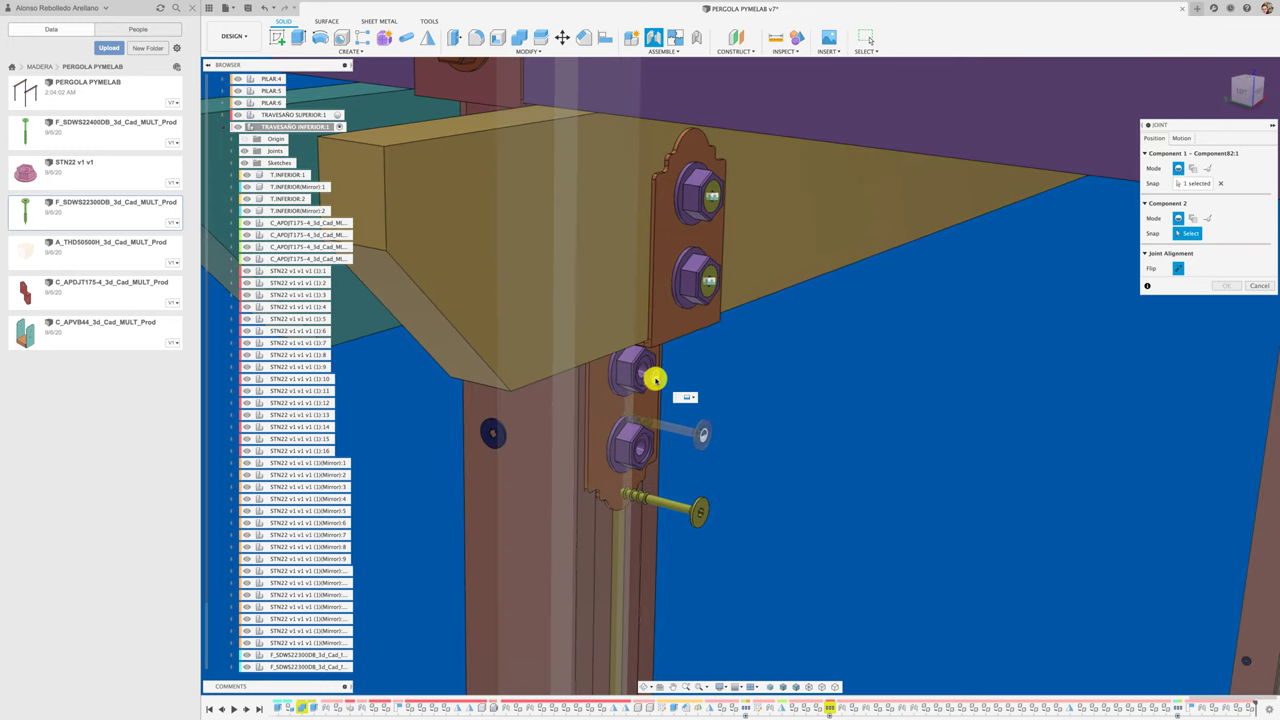
click(648, 381)
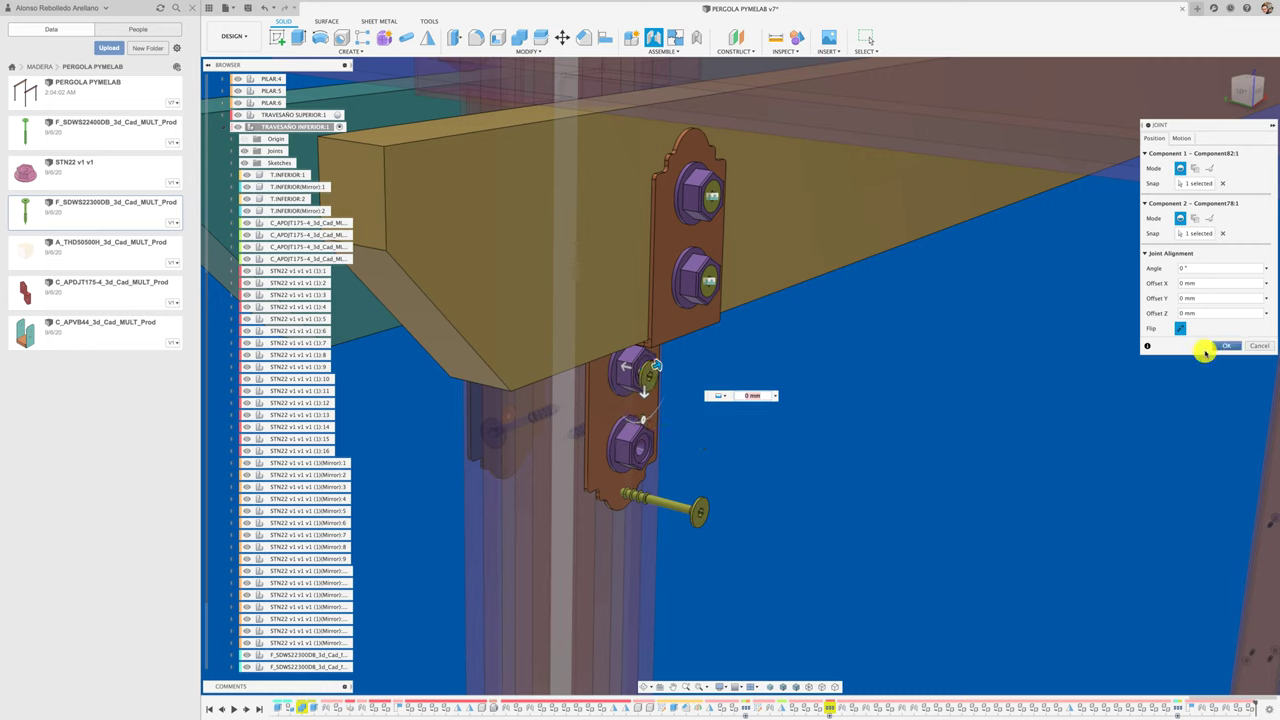
key(Return)
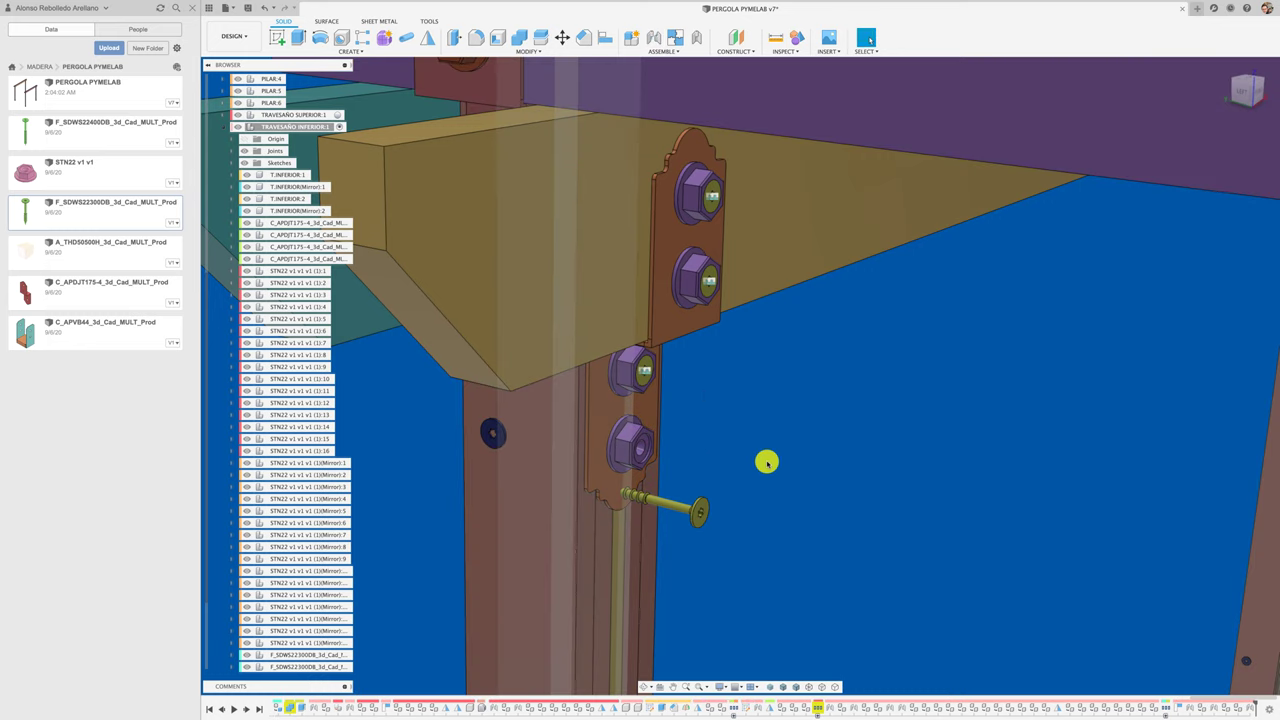
key(j)
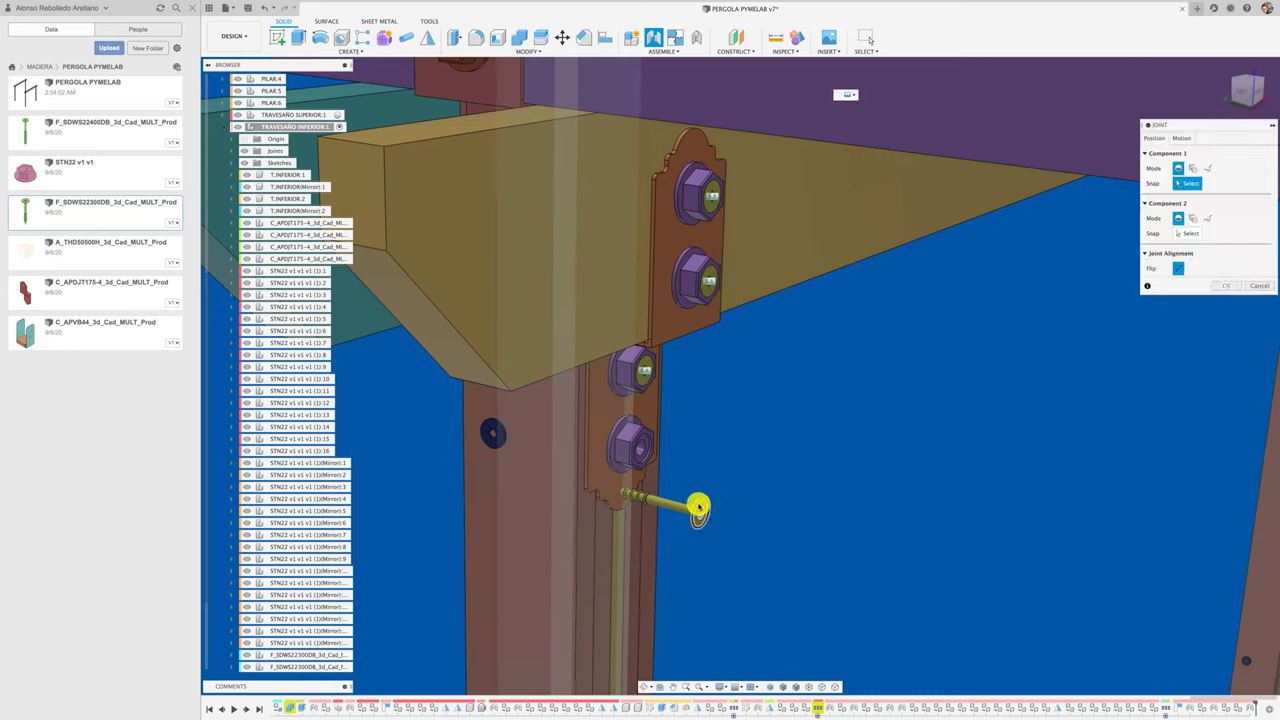
click(698, 507)
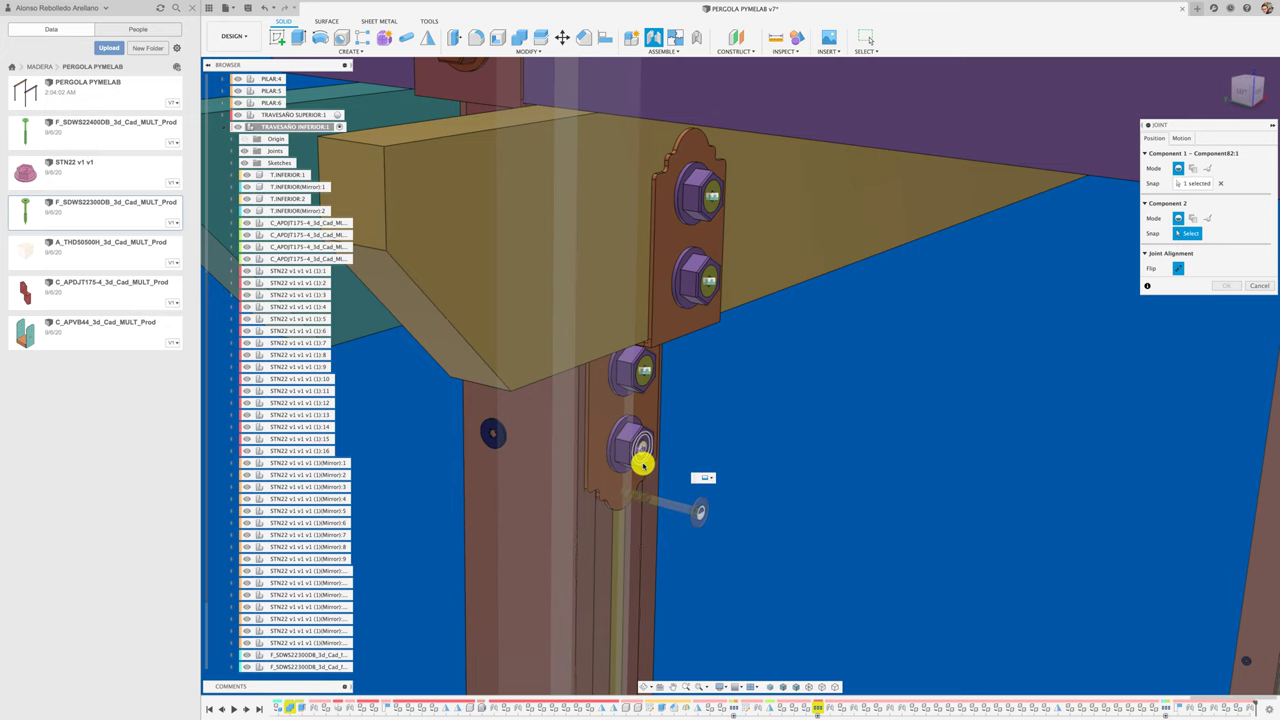
click(641, 463)
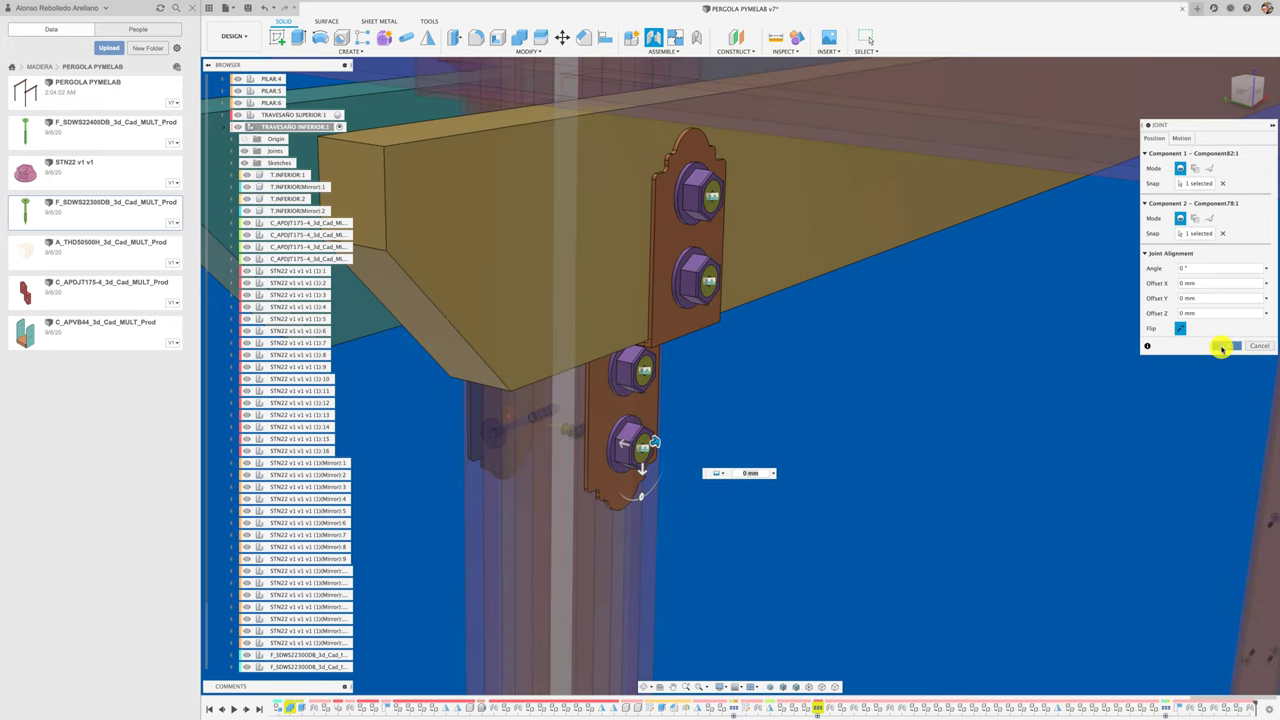
click(1215, 350)
scroll(907, 464, down, 2)
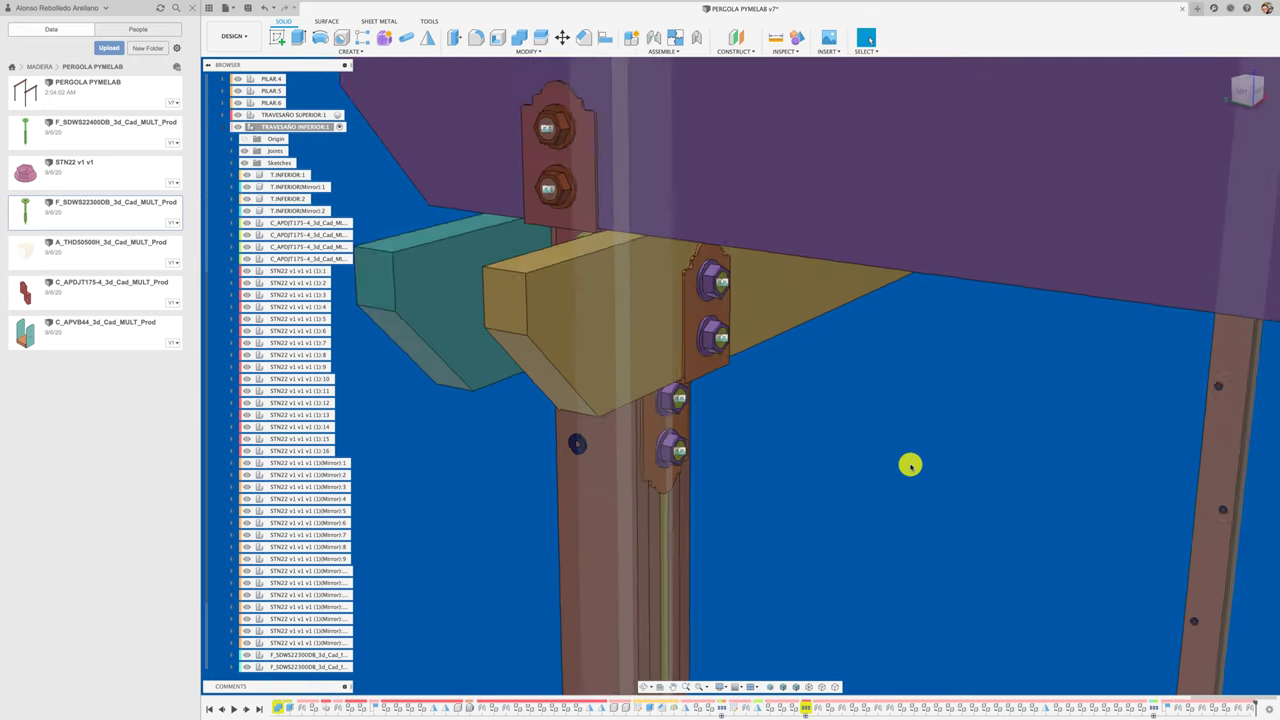
scroll(905, 465, down, 3)
Step: Move the last four F_SDWS22300DB screws 2500 mm along X to the next pillar's bracket
scroll(338, 633, down, 1)
scroll(338, 640, down, 1)
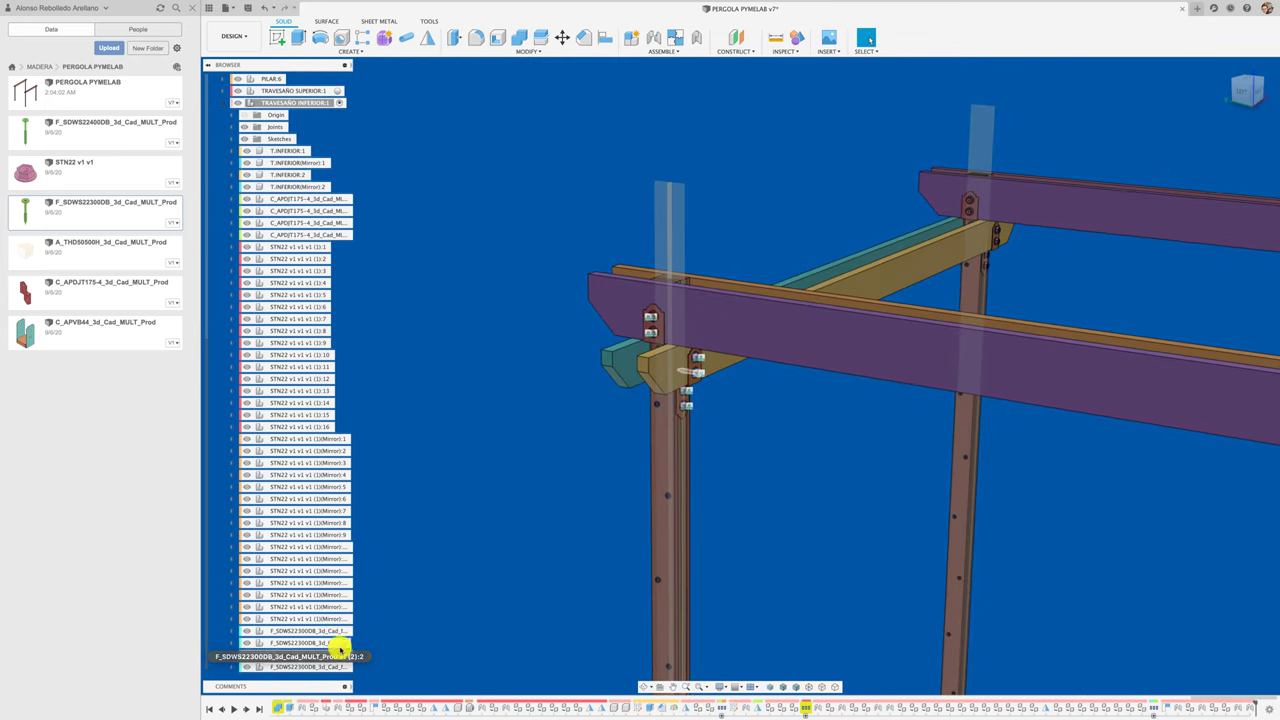
click(322, 667)
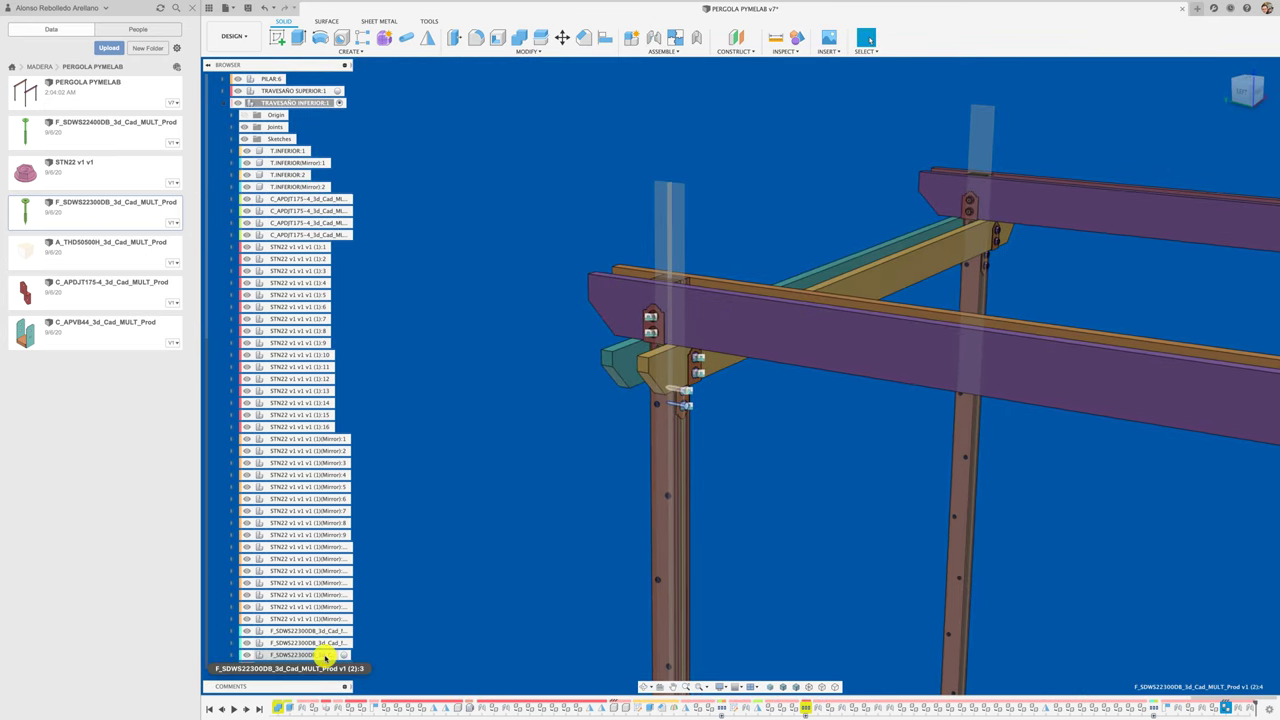
shift+click(322, 655)
shift+click(322, 643)
shift+click(323, 631)
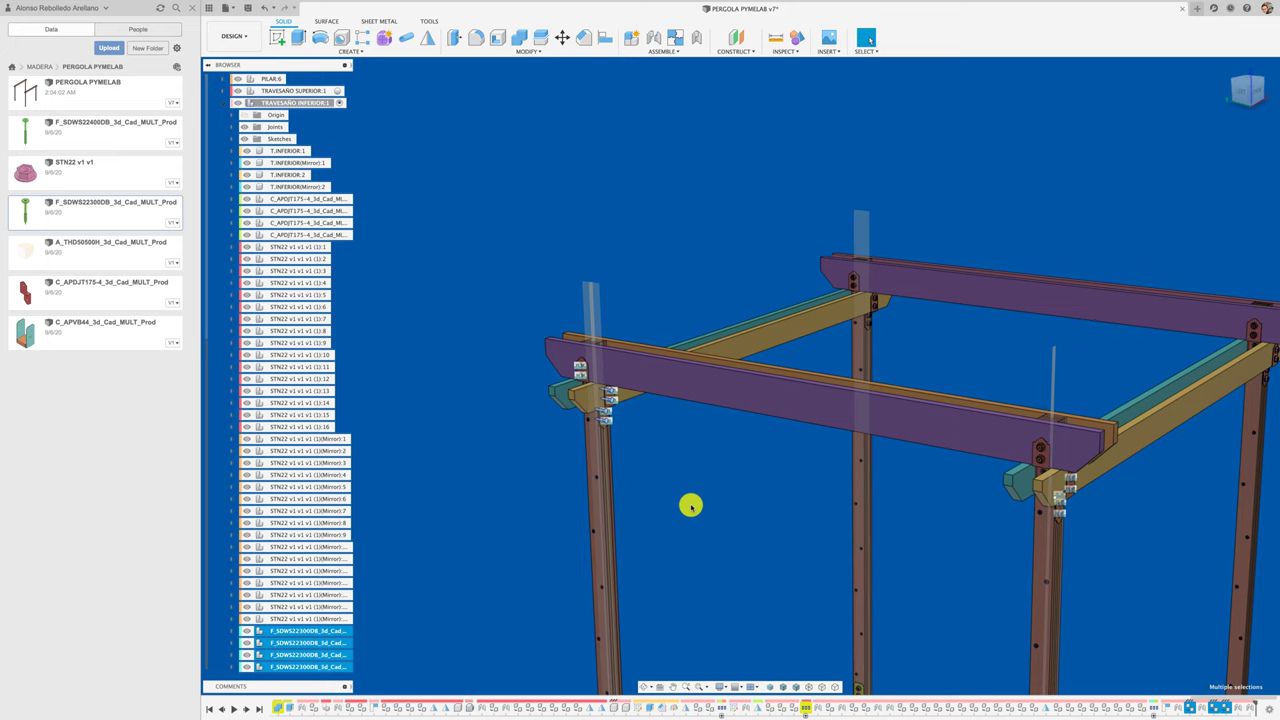
key(m)
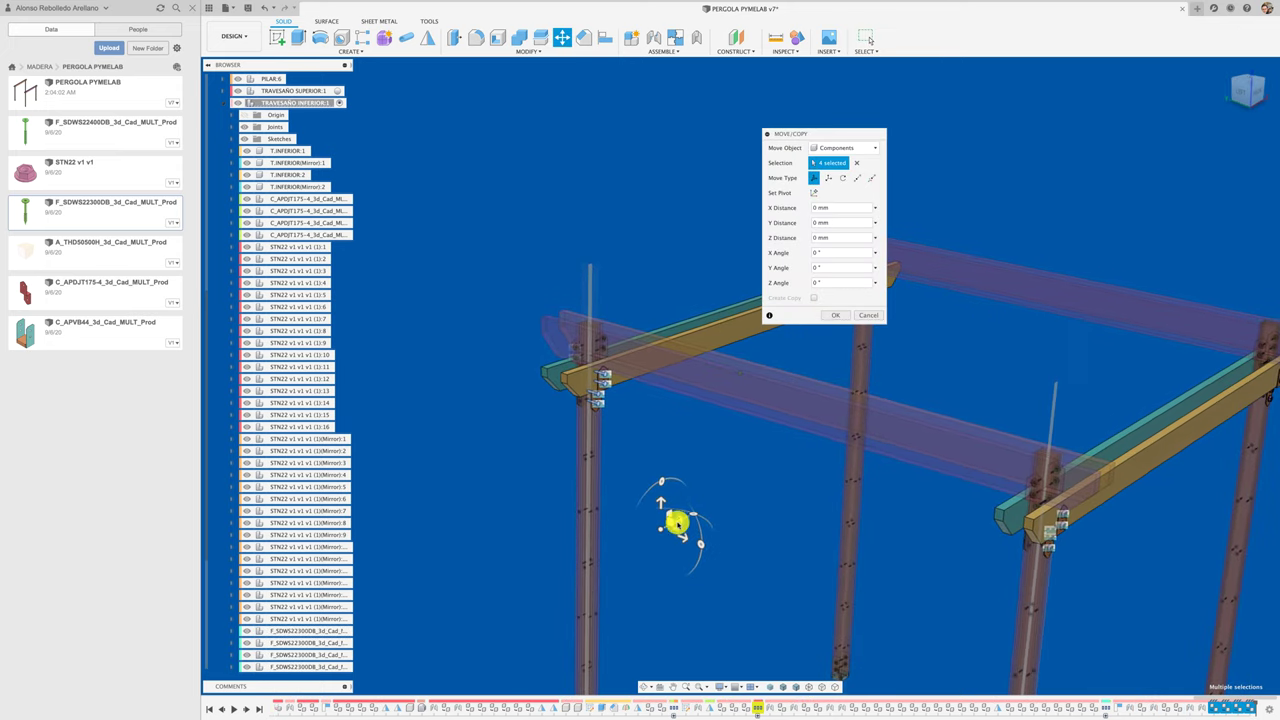
drag(717, 501, 808, 476)
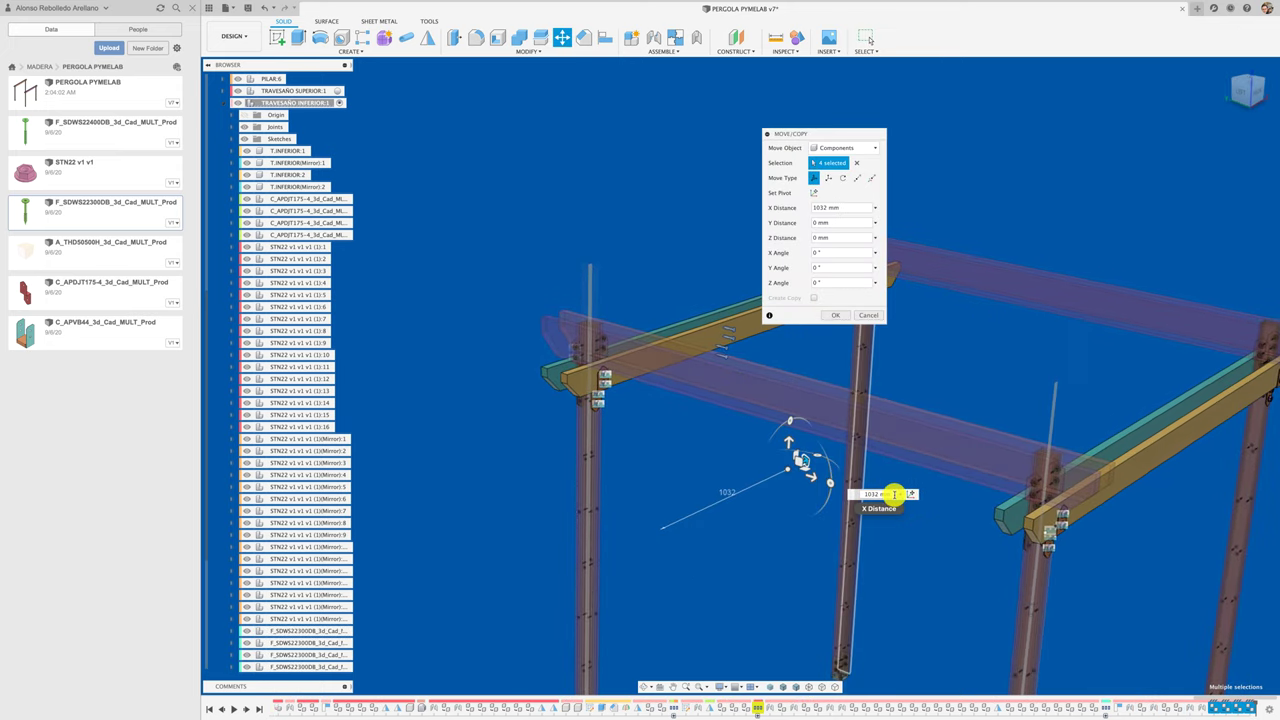
text(2500)
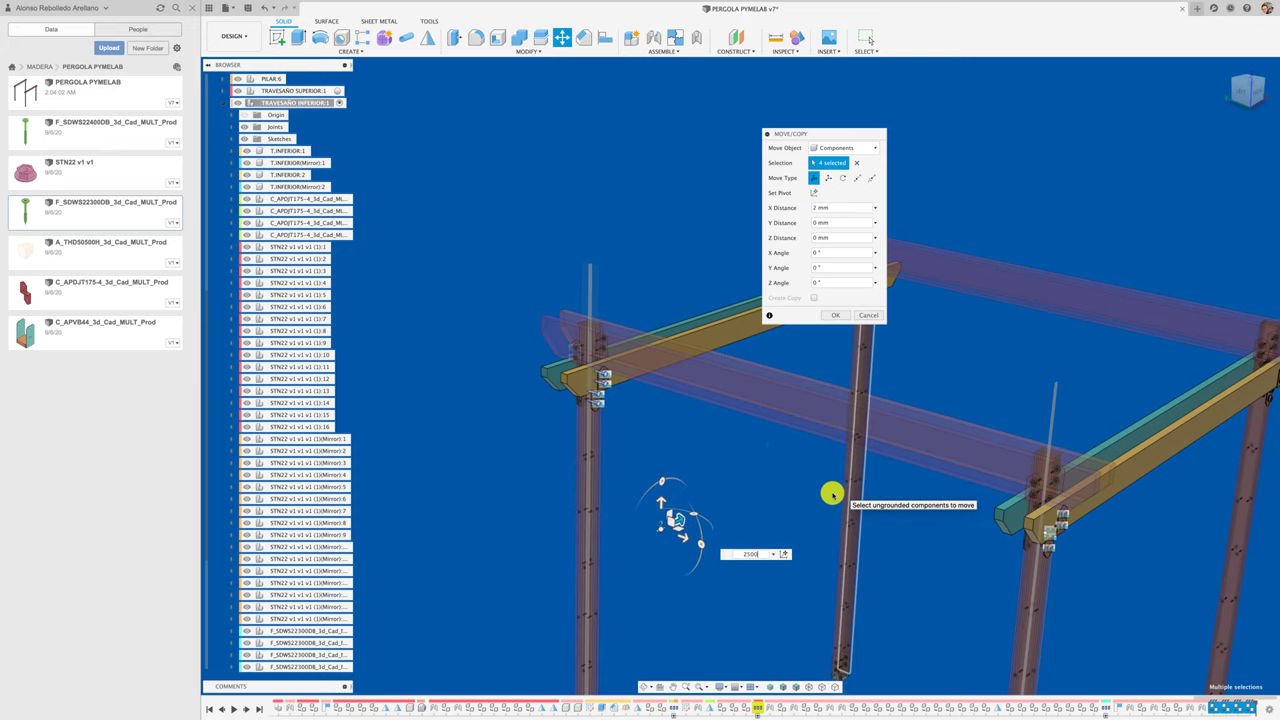
click(834, 316)
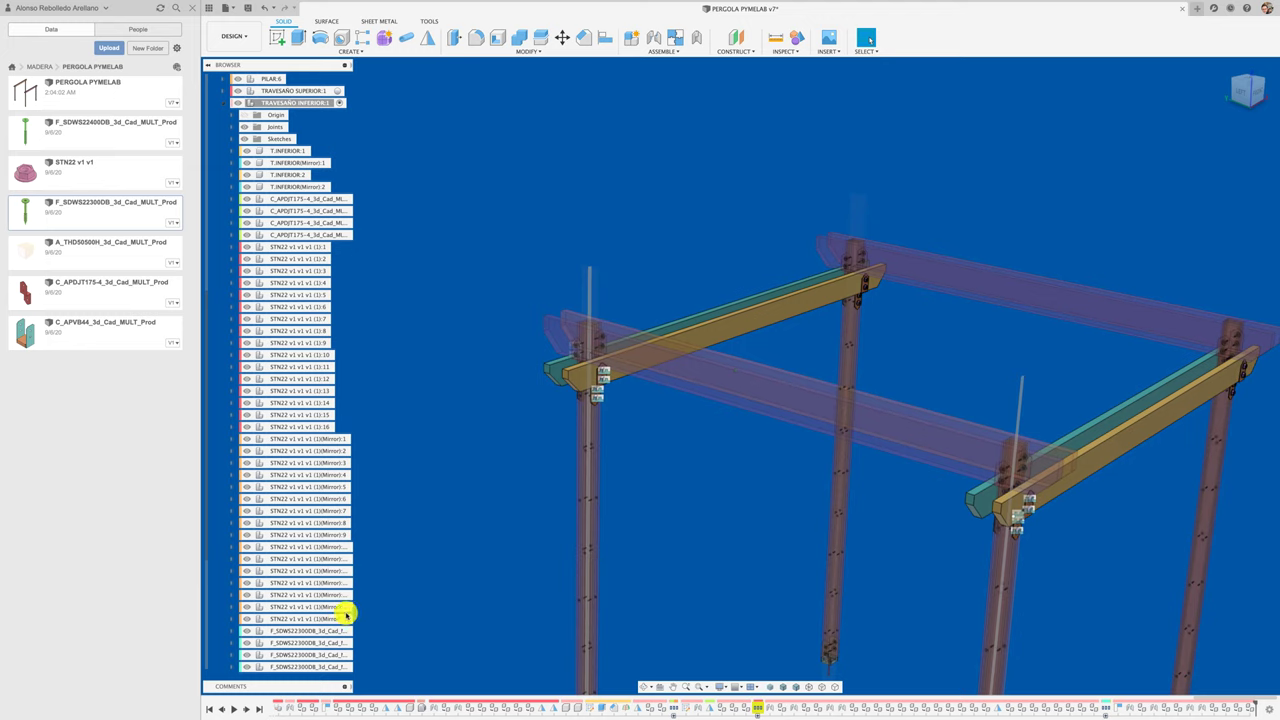
Step: Move the last eight F_SDWS22300DB screws 2500 mm along Z
scroll(325, 666, down, 2)
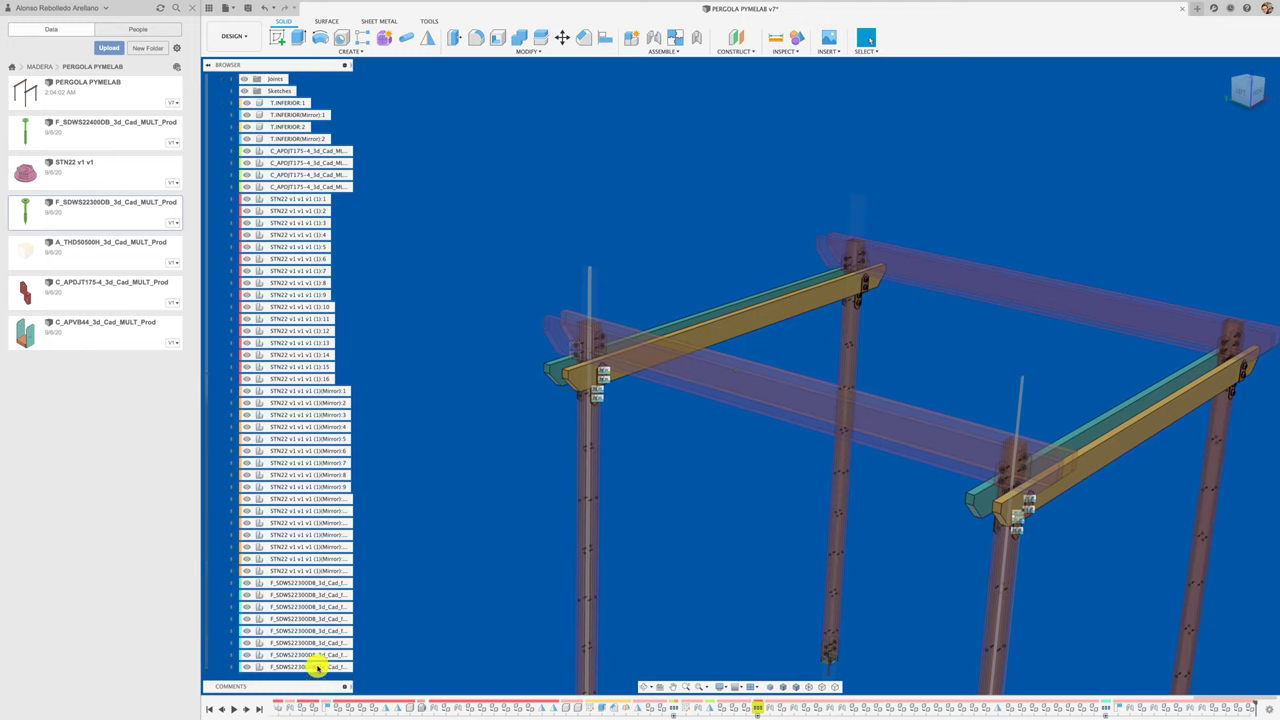
click(315, 667)
shift+click(314, 655)
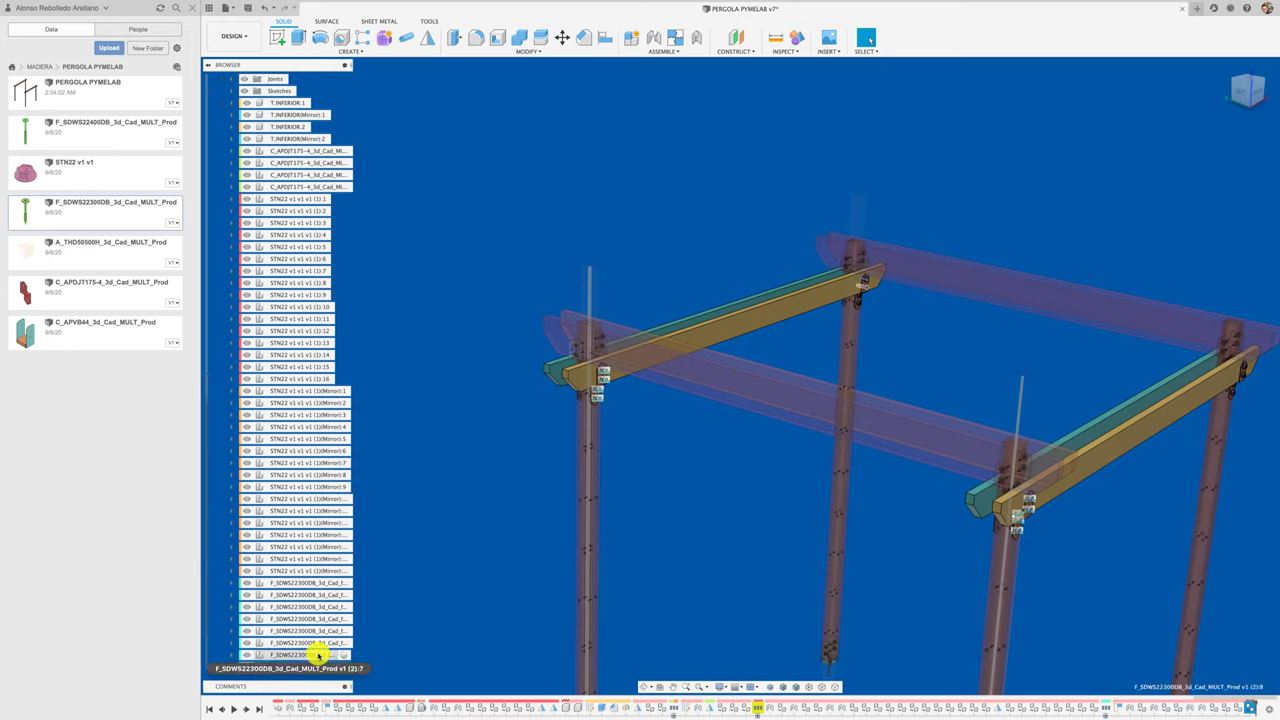
shift+click(314, 643)
shift+click(313, 620)
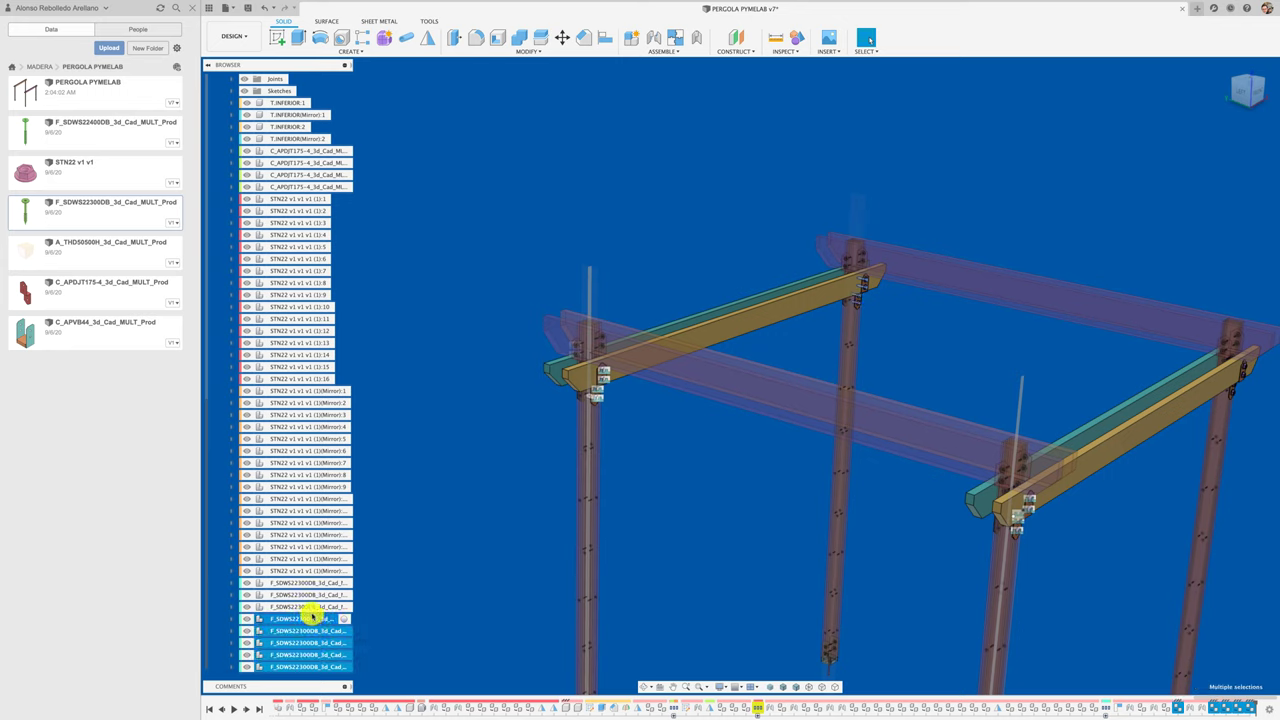
shift+click(311, 607)
shift+click(313, 583)
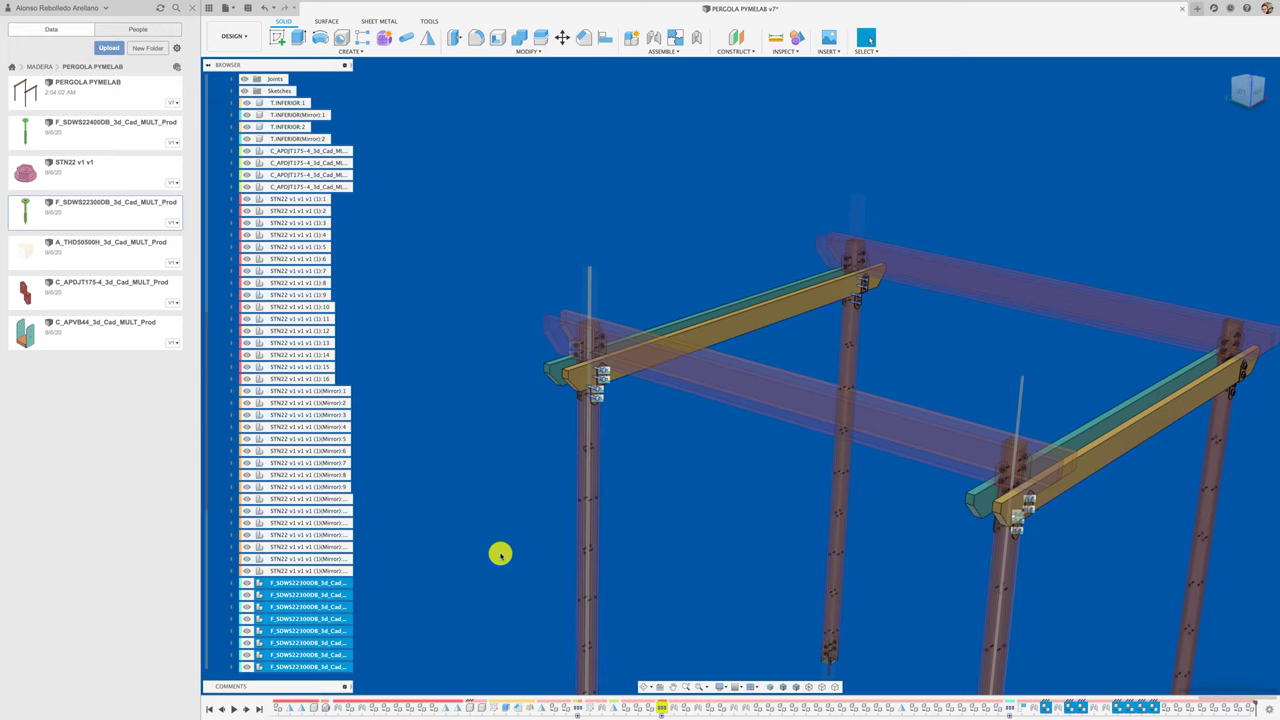
key(m)
shift+middle_drag(500, 551, 868, 380)
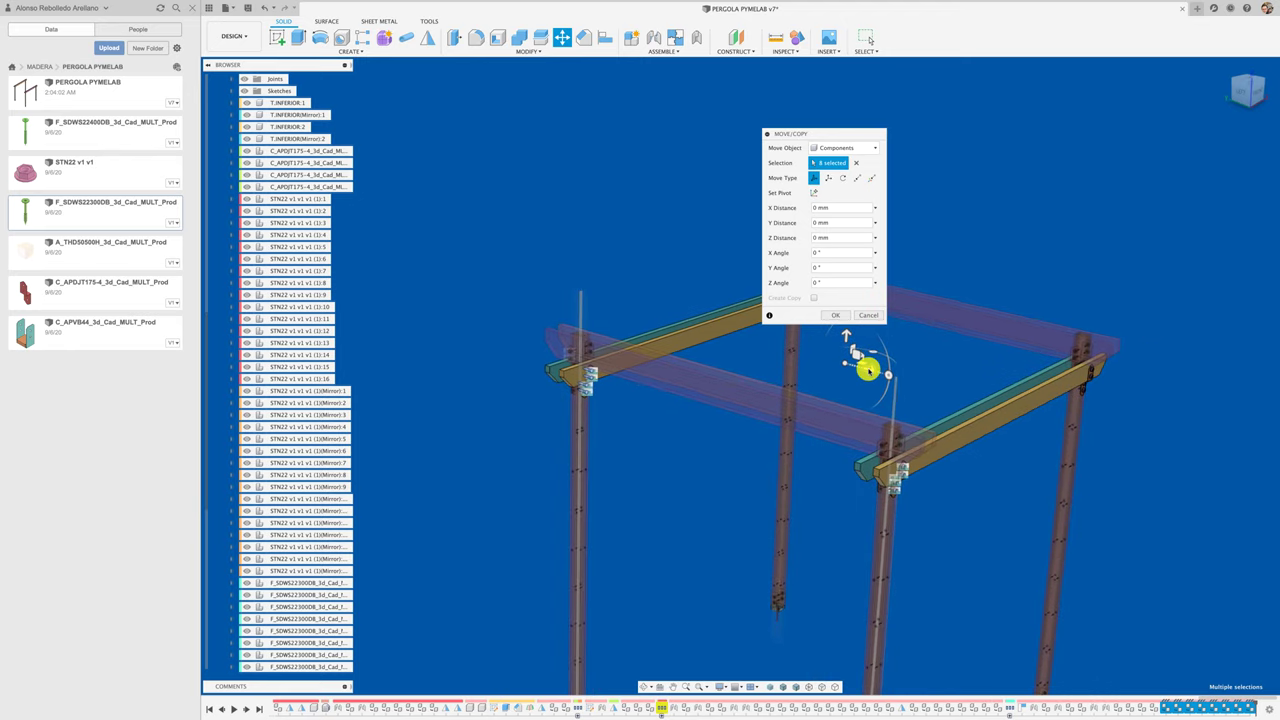
drag(868, 371, 1071, 466)
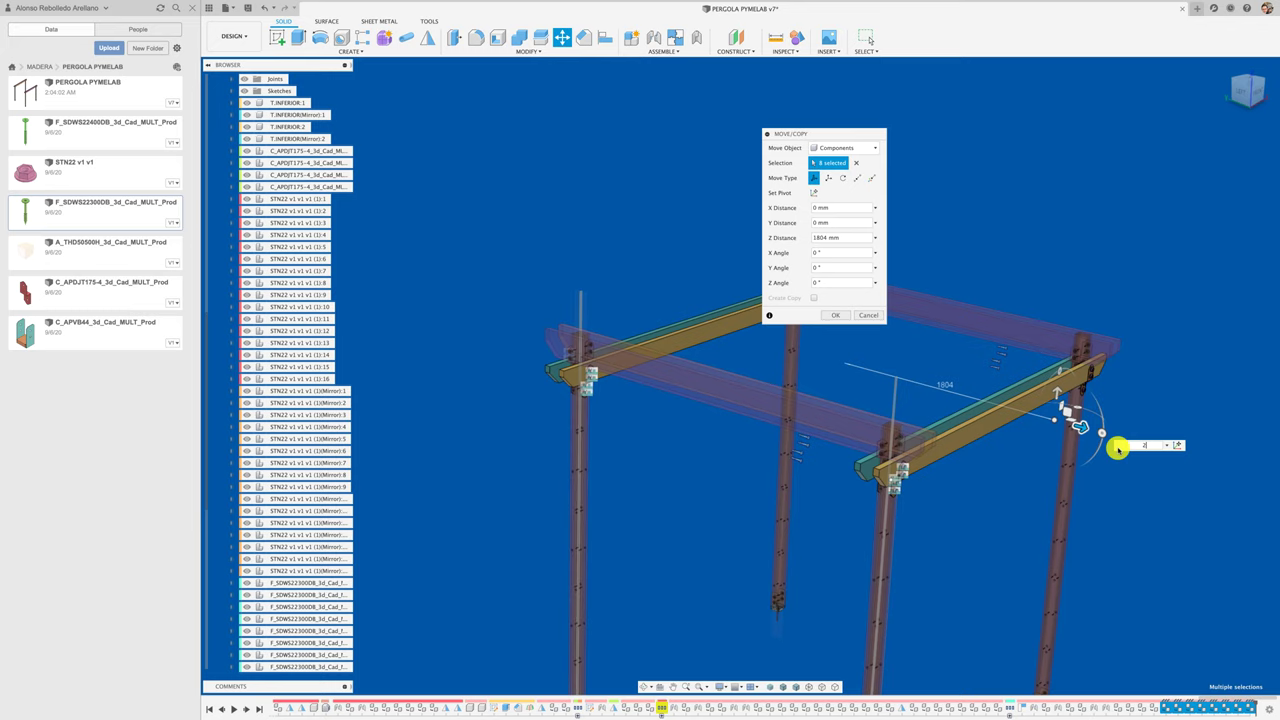
text(500)
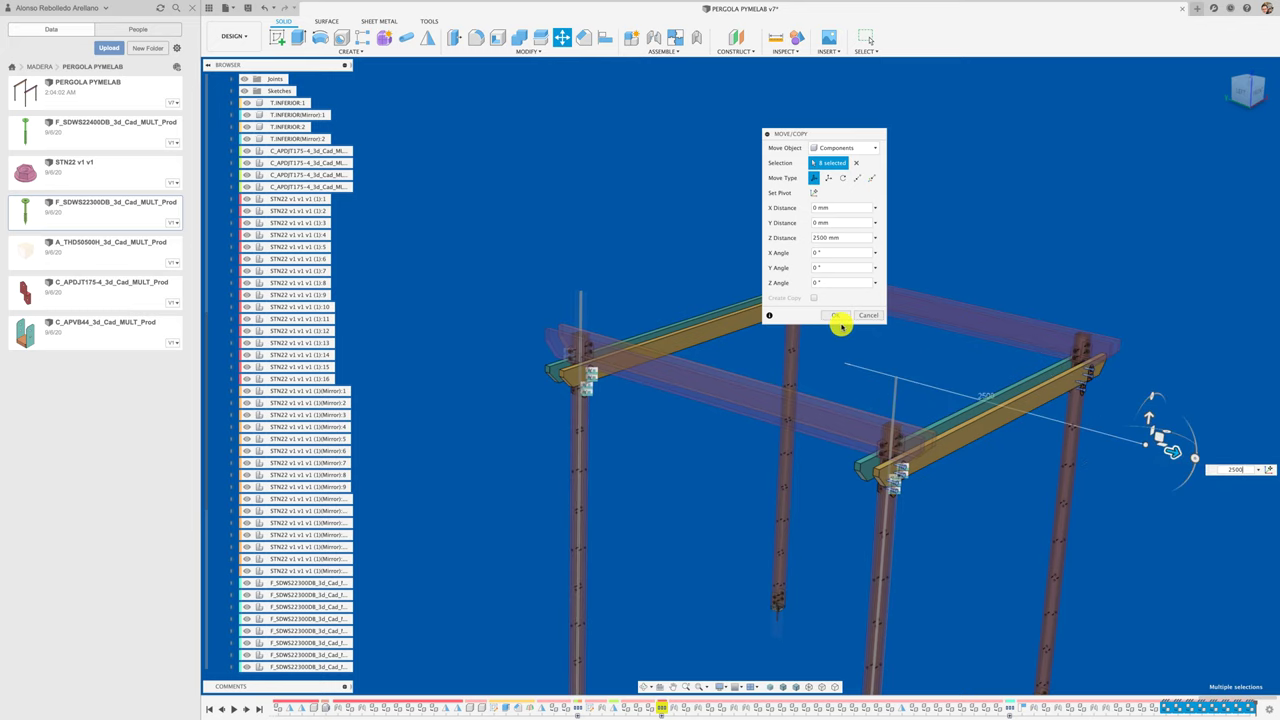
click(838, 317)
Step: Check the moved screws, reselect the last screw, and open Object Visibility display options
shift+middle_drag(797, 514, 481, 617)
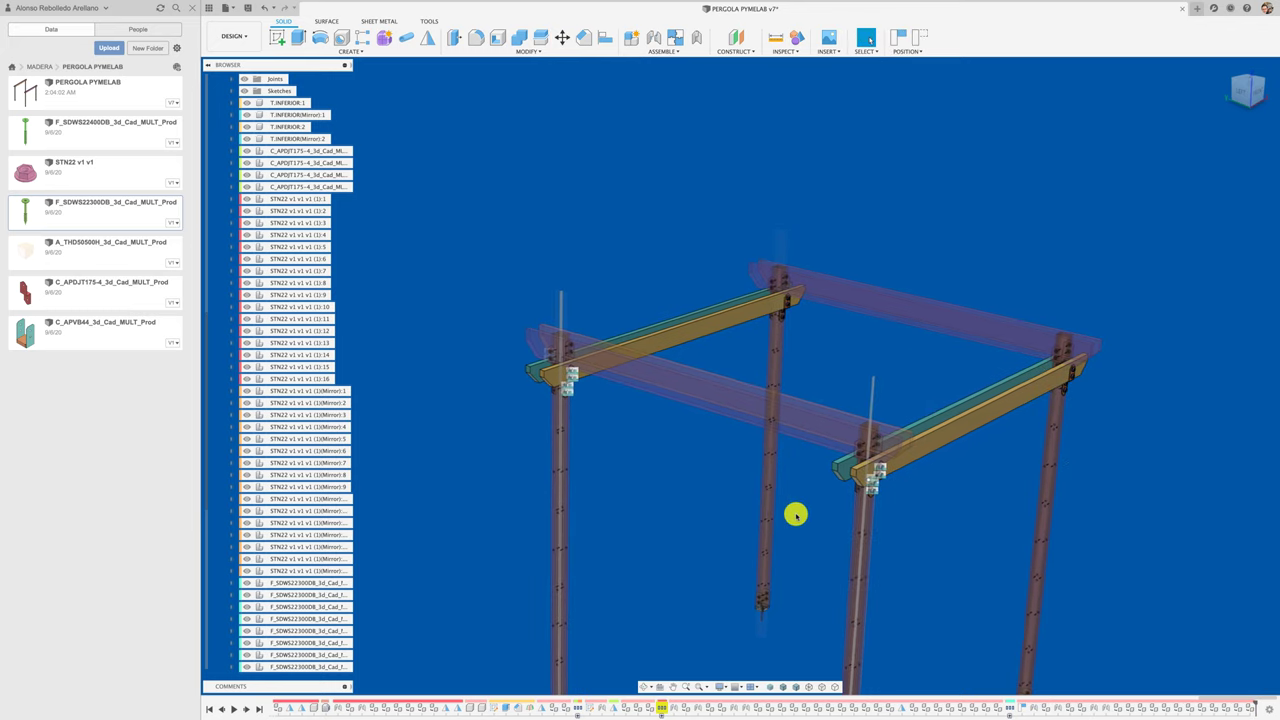
scroll(346, 614, down, 3)
scroll(334, 629, down, 2)
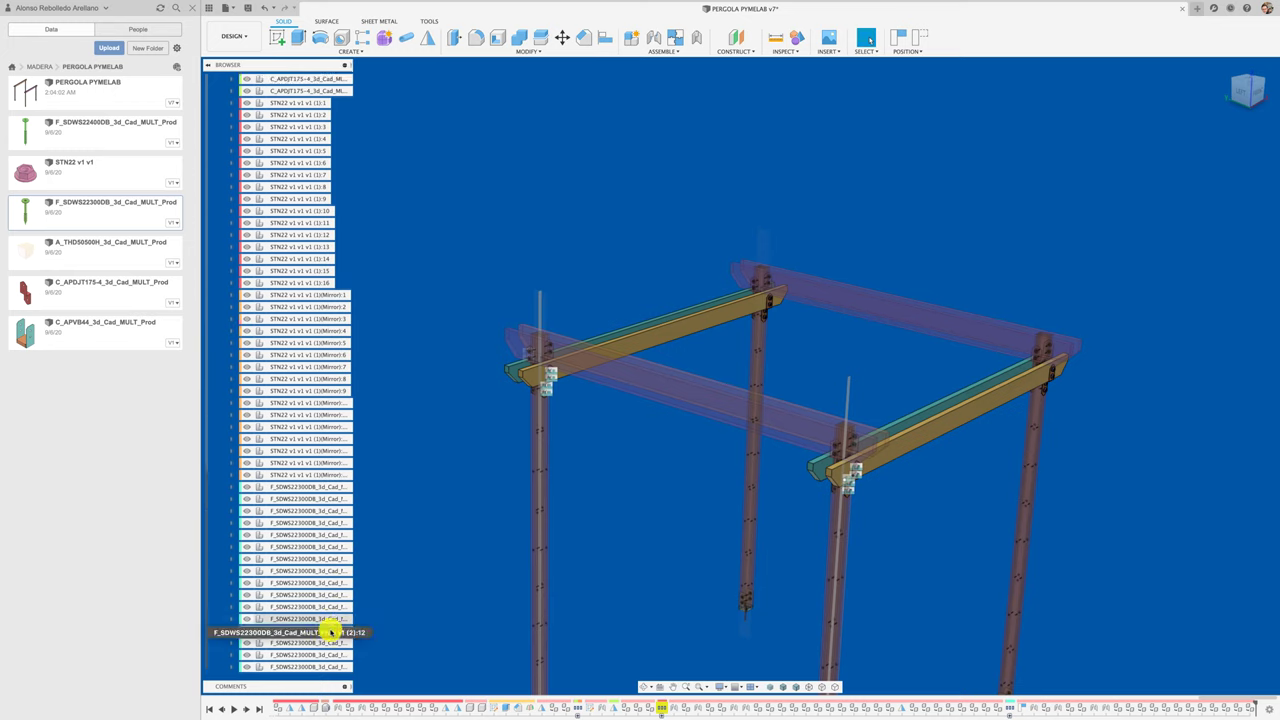
click(325, 667)
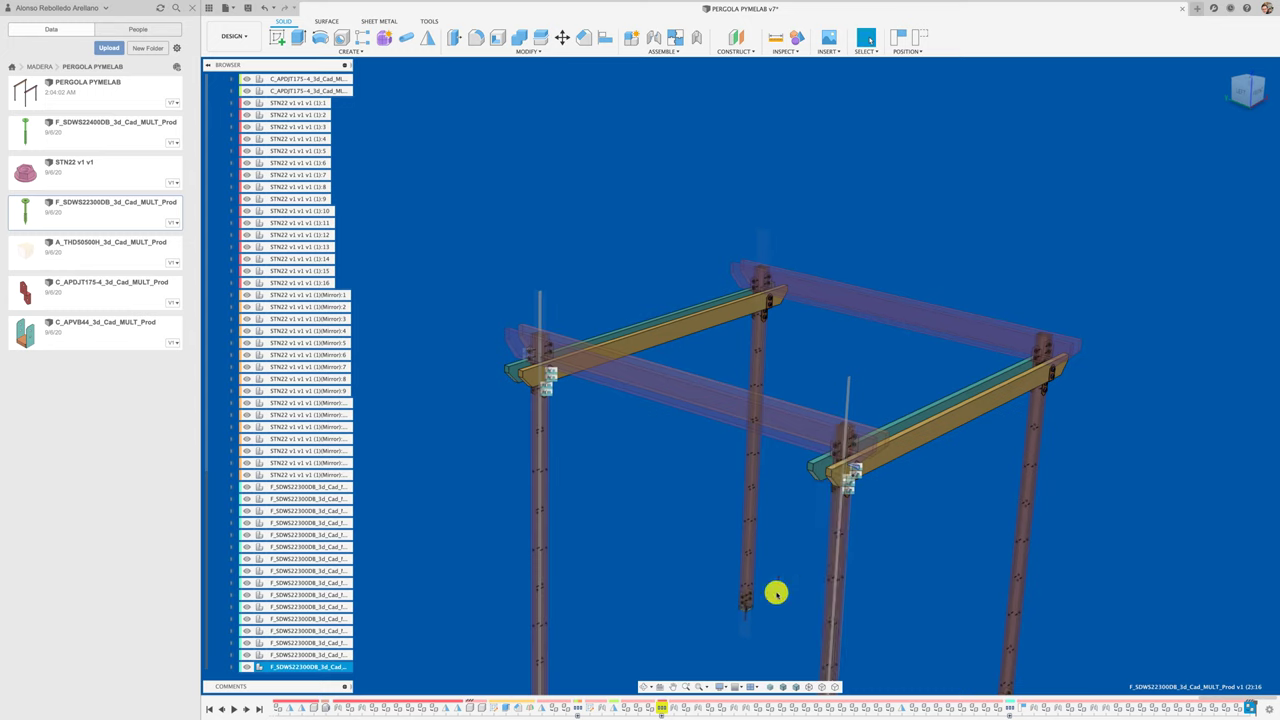
click(725, 688)
mouse_move(750, 642)
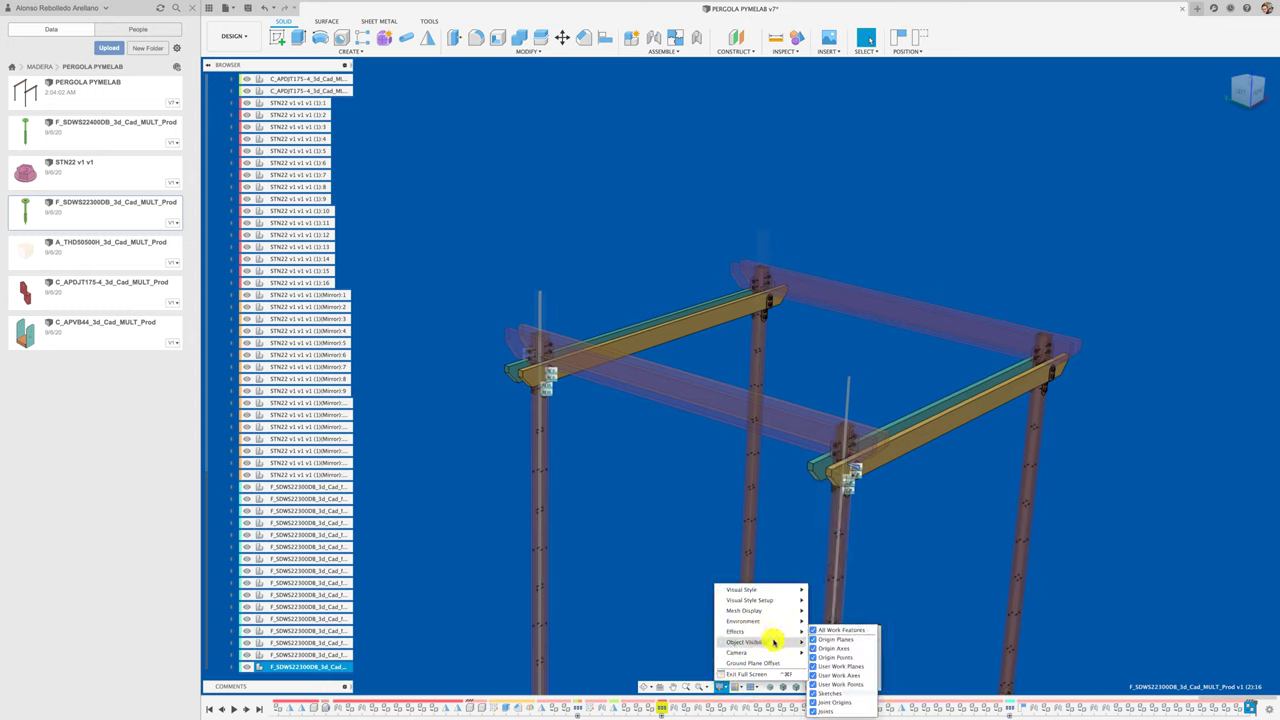
Step: Hide the work-feature axis lines and select eight screw components in the browser
click(811, 633)
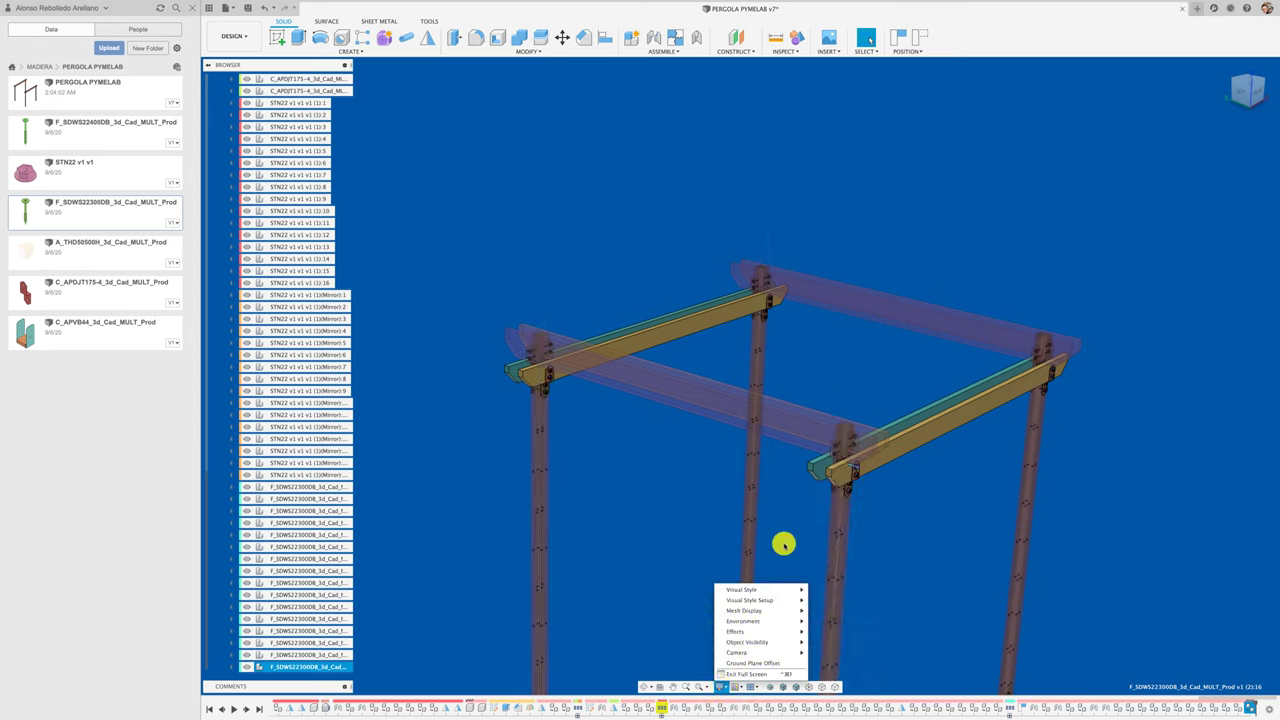
click(786, 531)
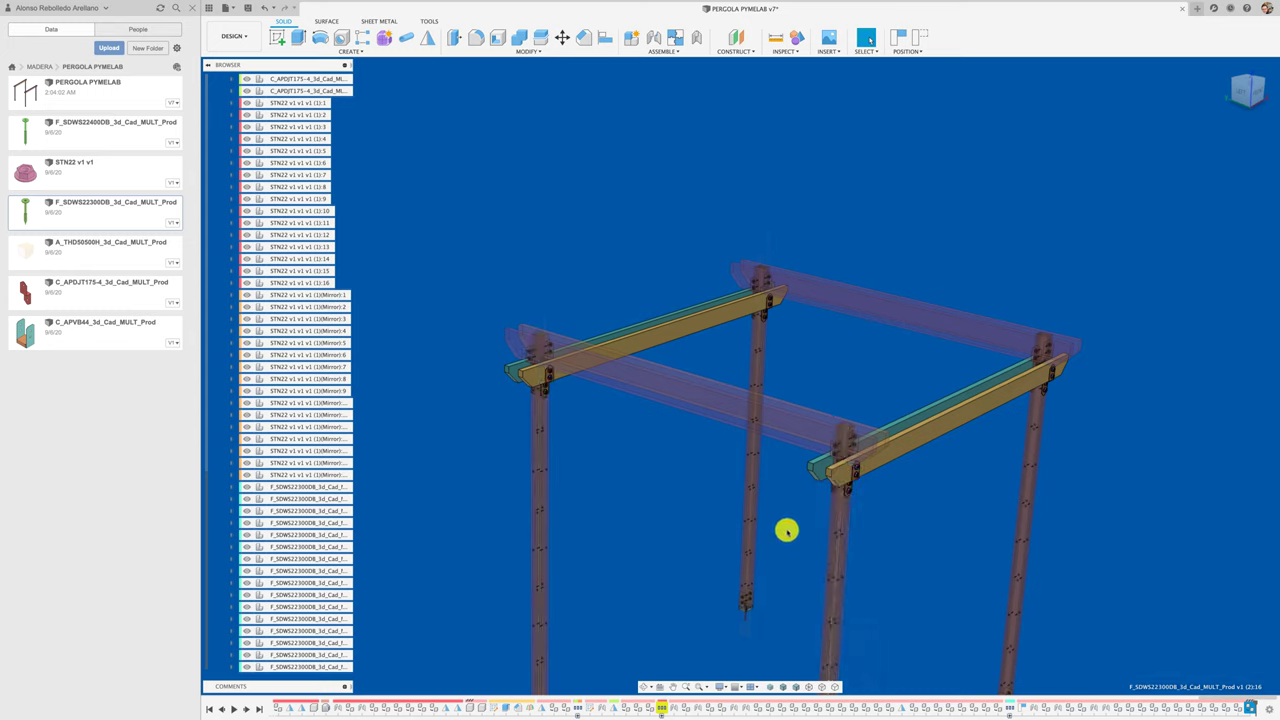
click(331, 655)
shift+click(330, 645)
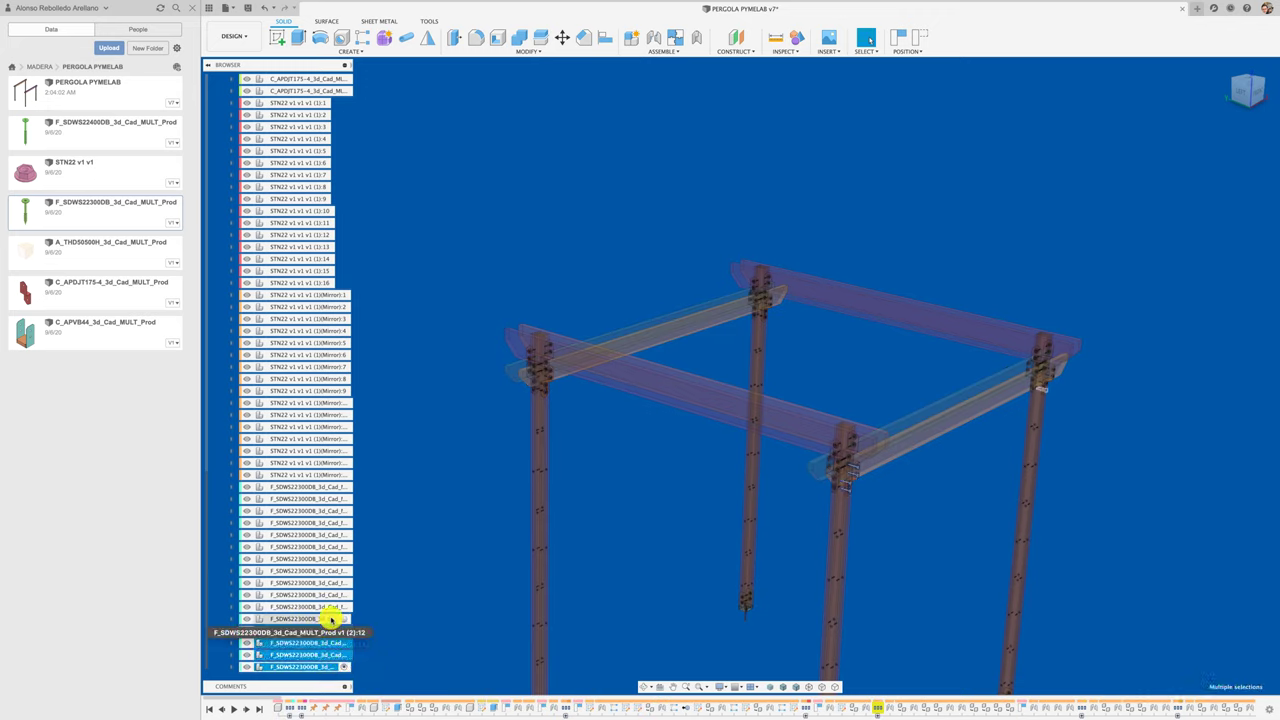
shift+click(331, 619)
shift+click(329, 595)
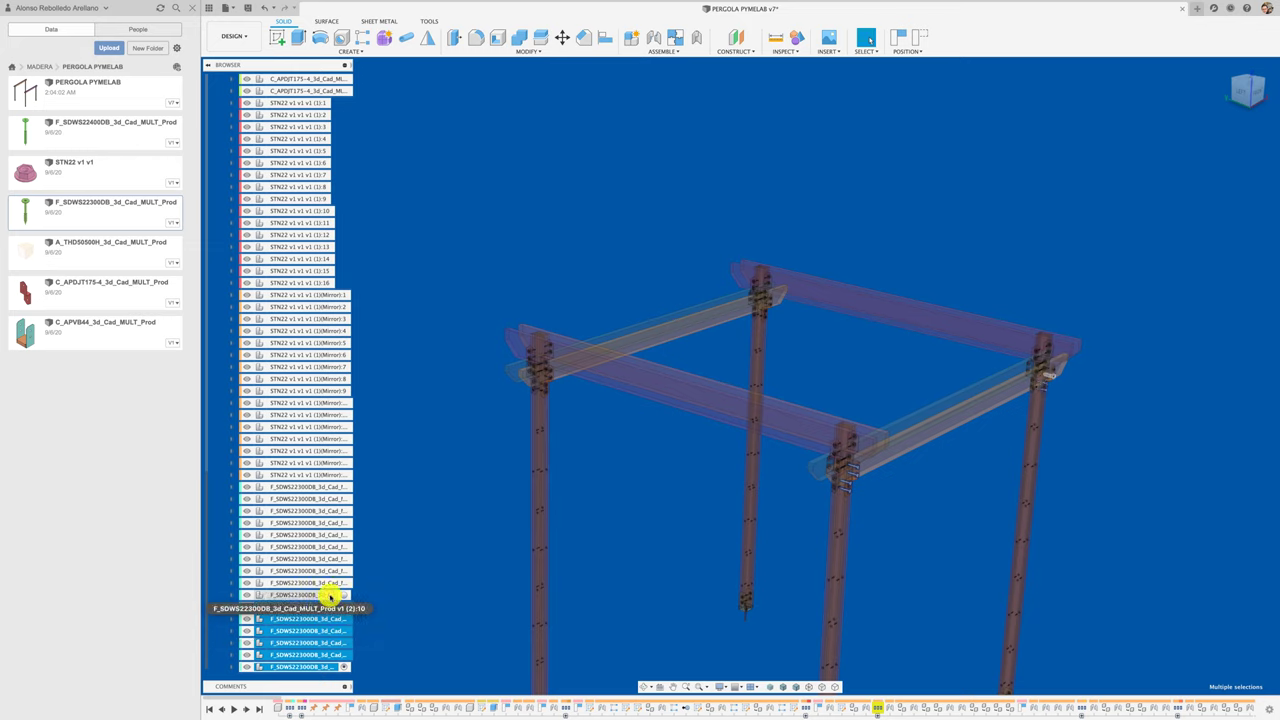
shift+click(329, 583)
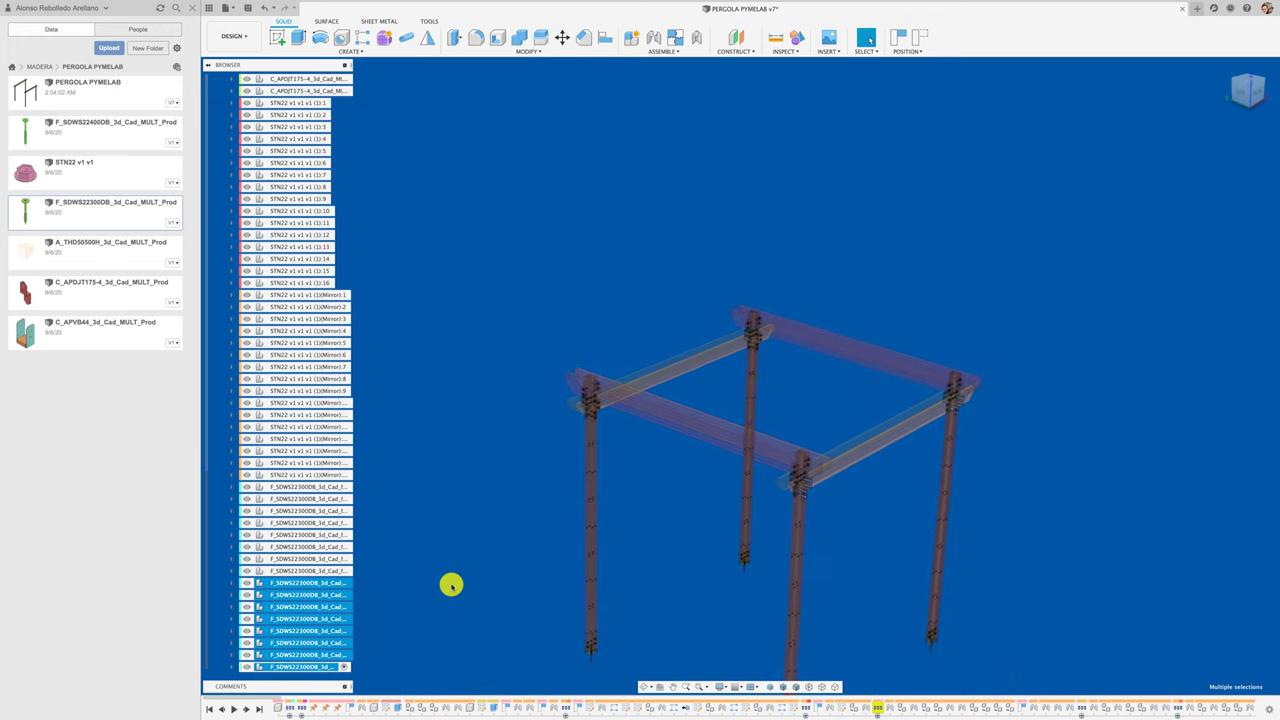
Step: Adjust work-feature visibility, reselect the bracket's screws, and zoom to them with F6
click(720, 687)
mouse_move(752, 642)
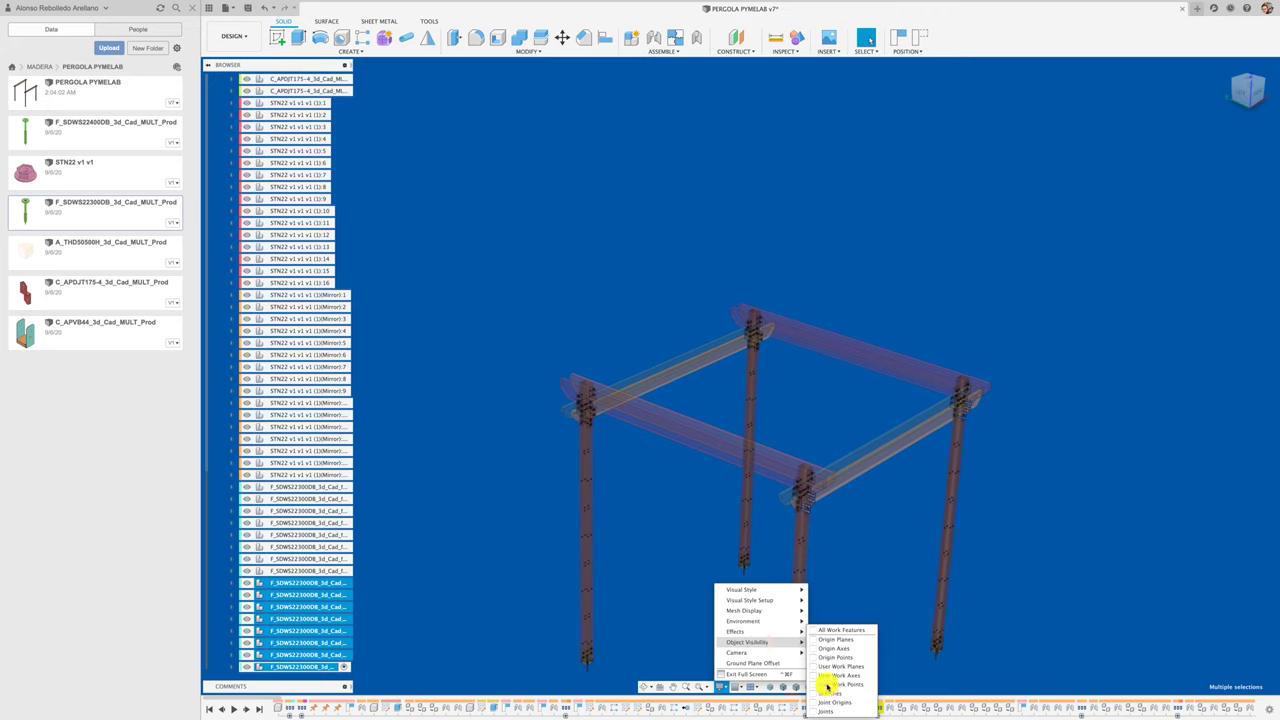
click(860, 570)
click(860, 570)
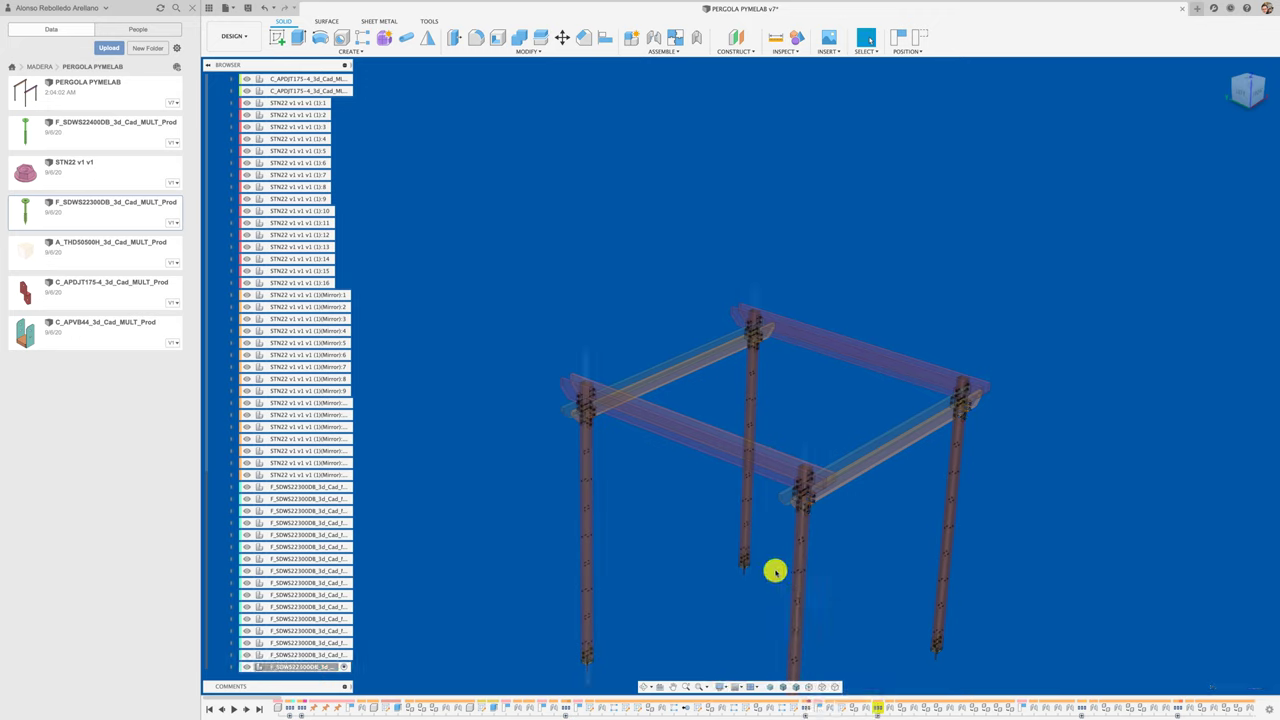
click(328, 655)
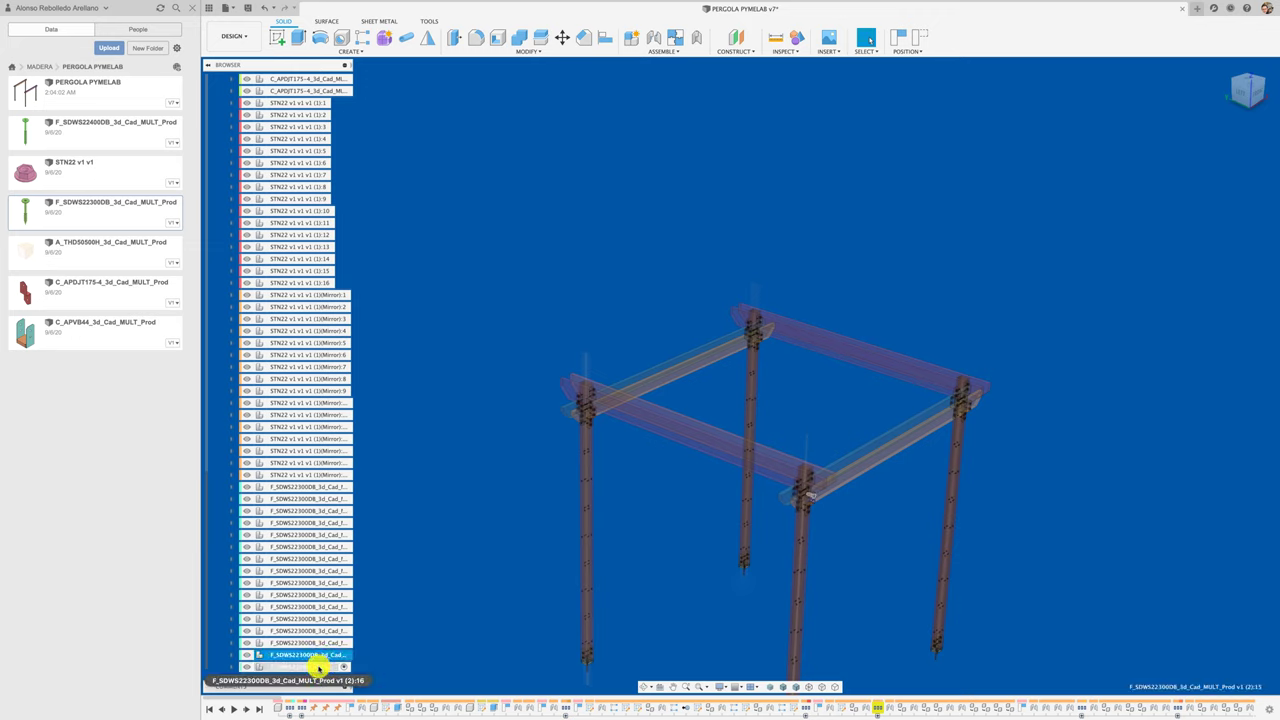
shift+click(322, 665)
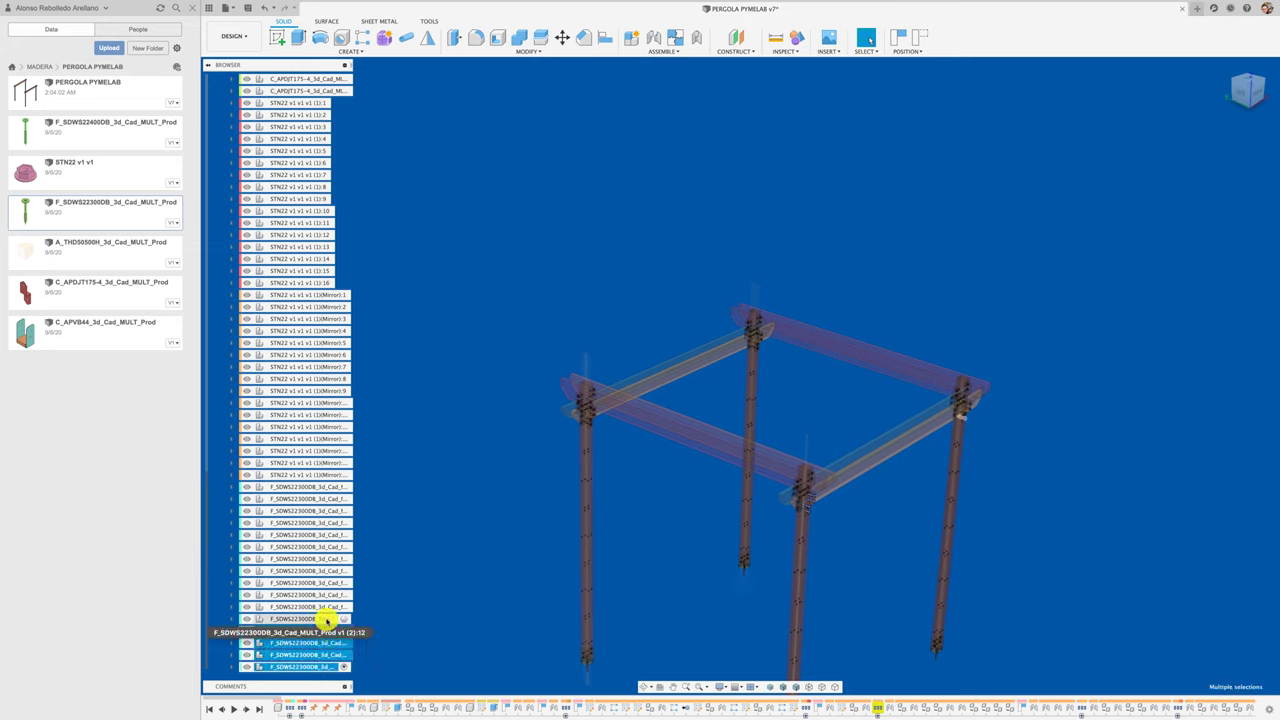
shift+click(325, 607)
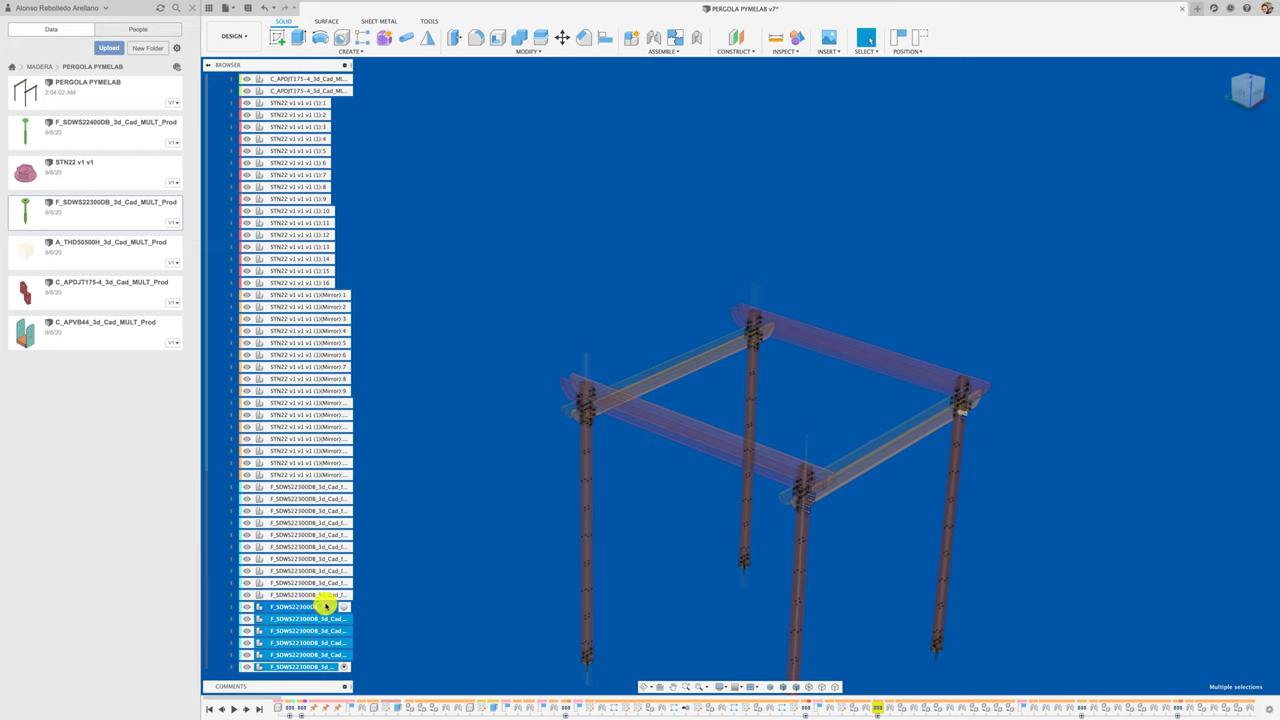
shift+click(325, 595)
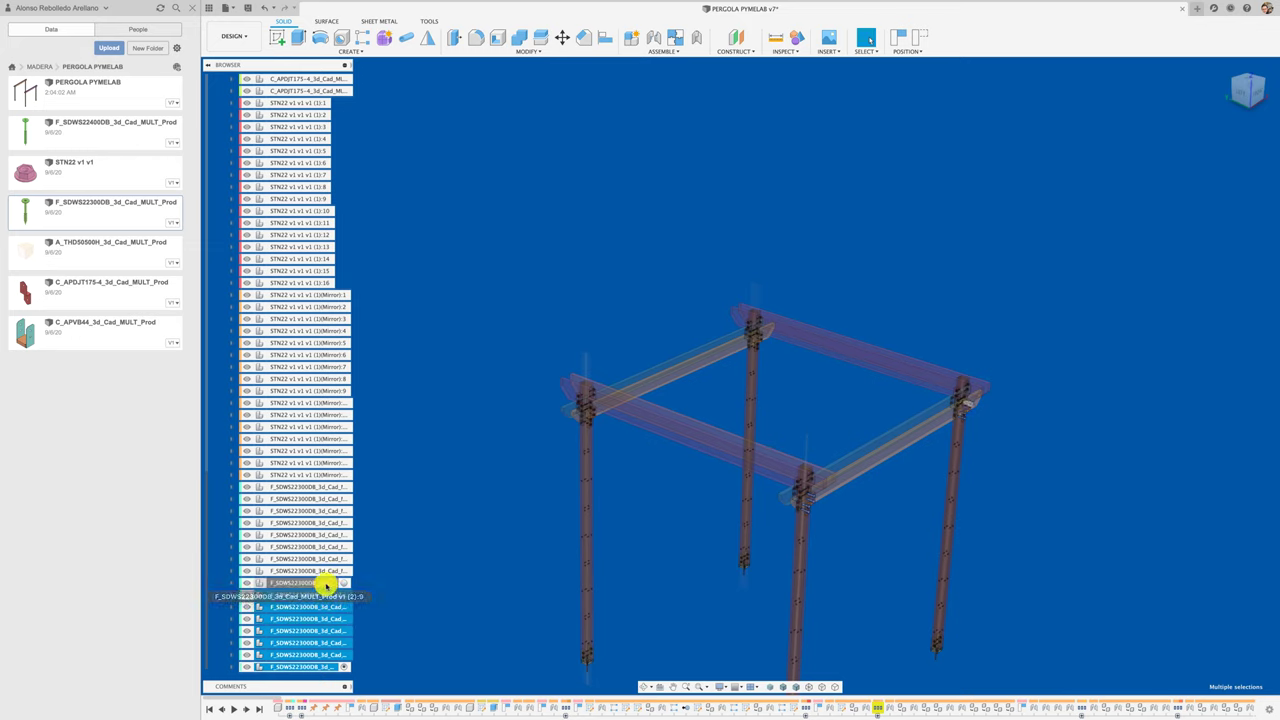
key(F6)
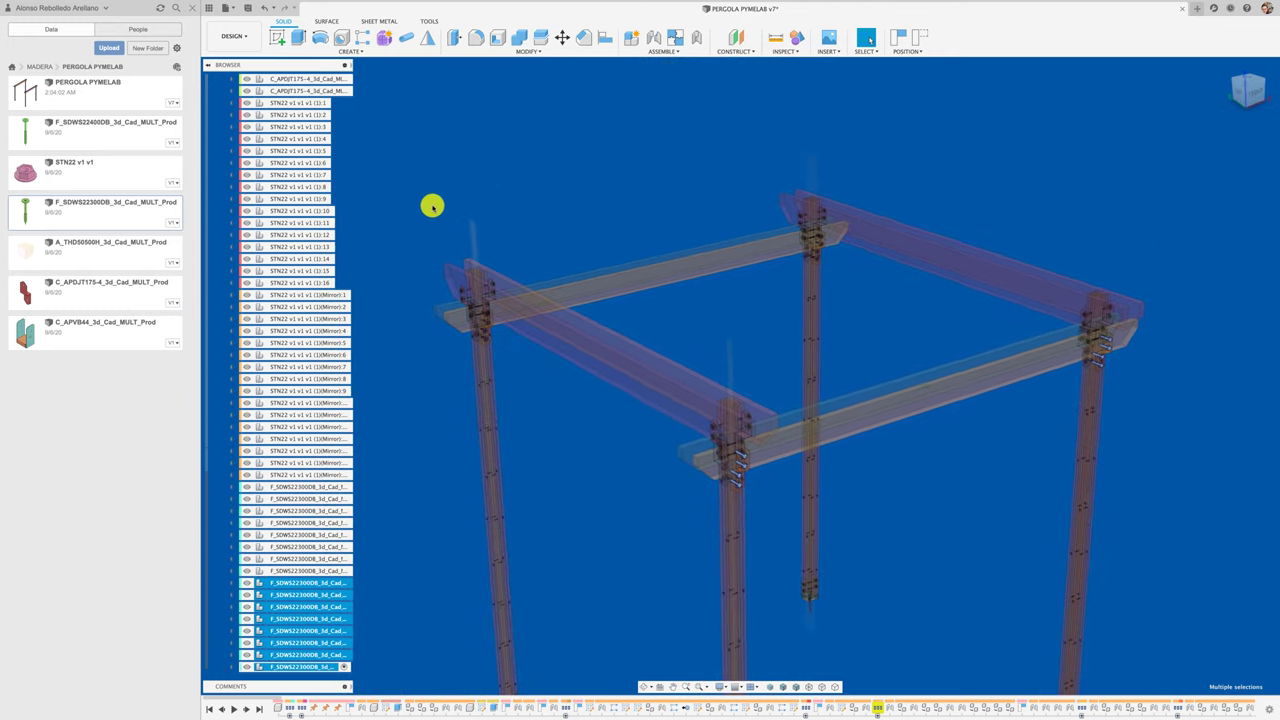
Step: Capture positions and mirror the eight selected screws across the chosen plane
click(428, 40)
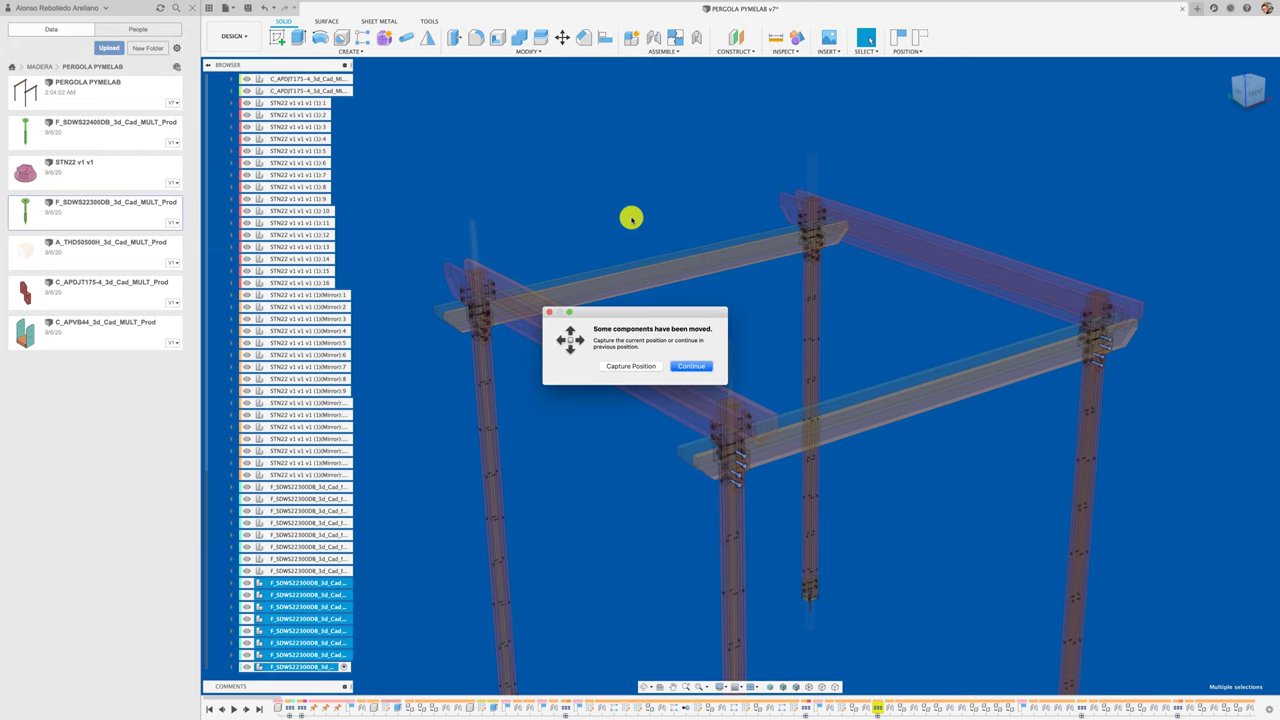
click(631, 365)
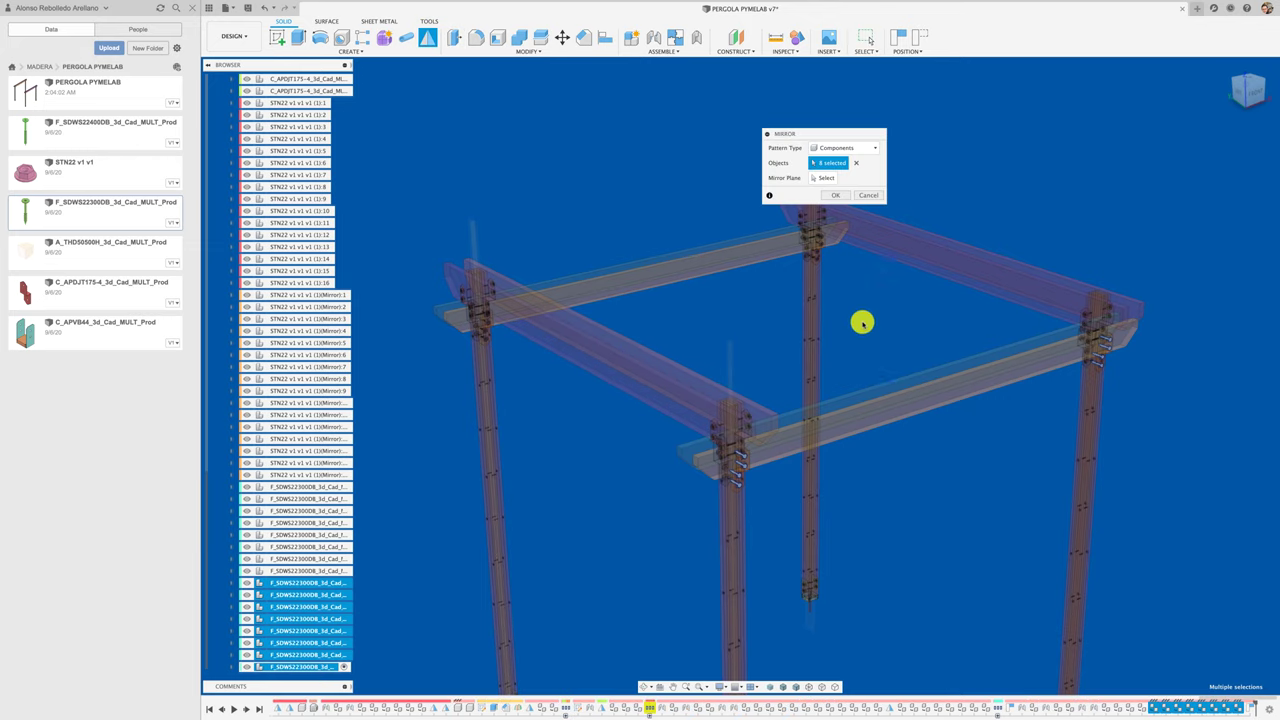
click(823, 178)
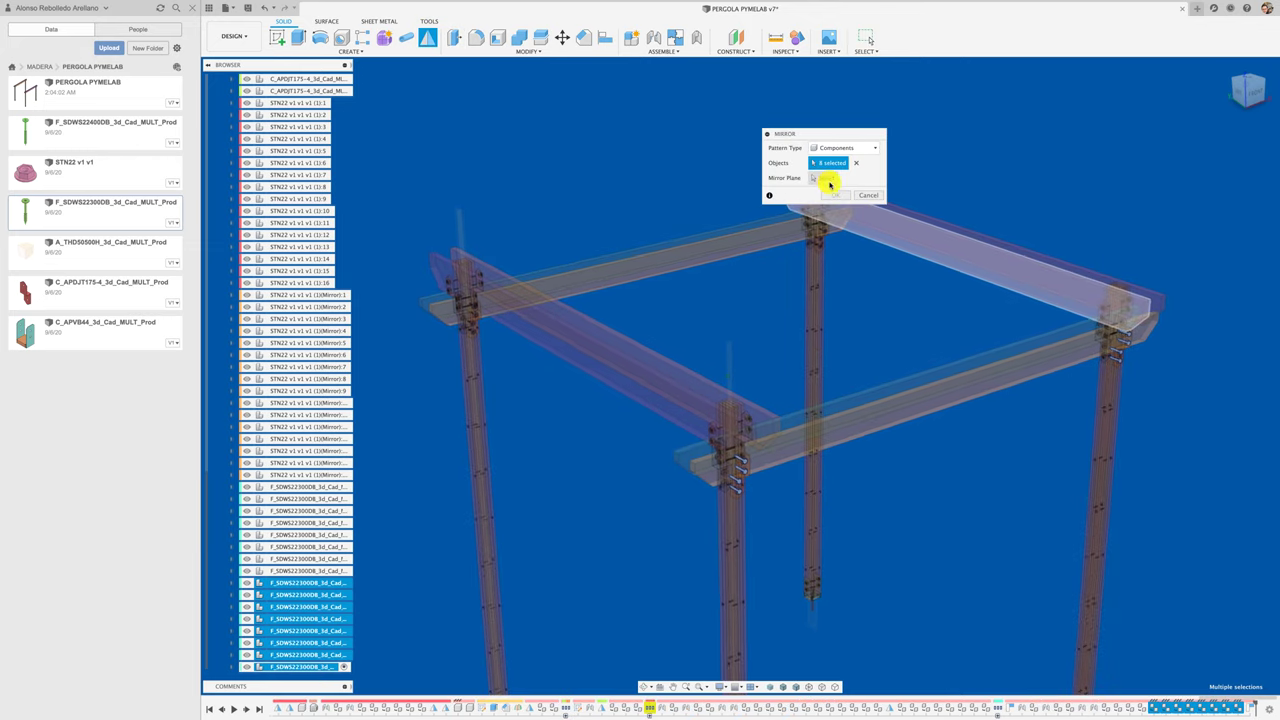
click(730, 357)
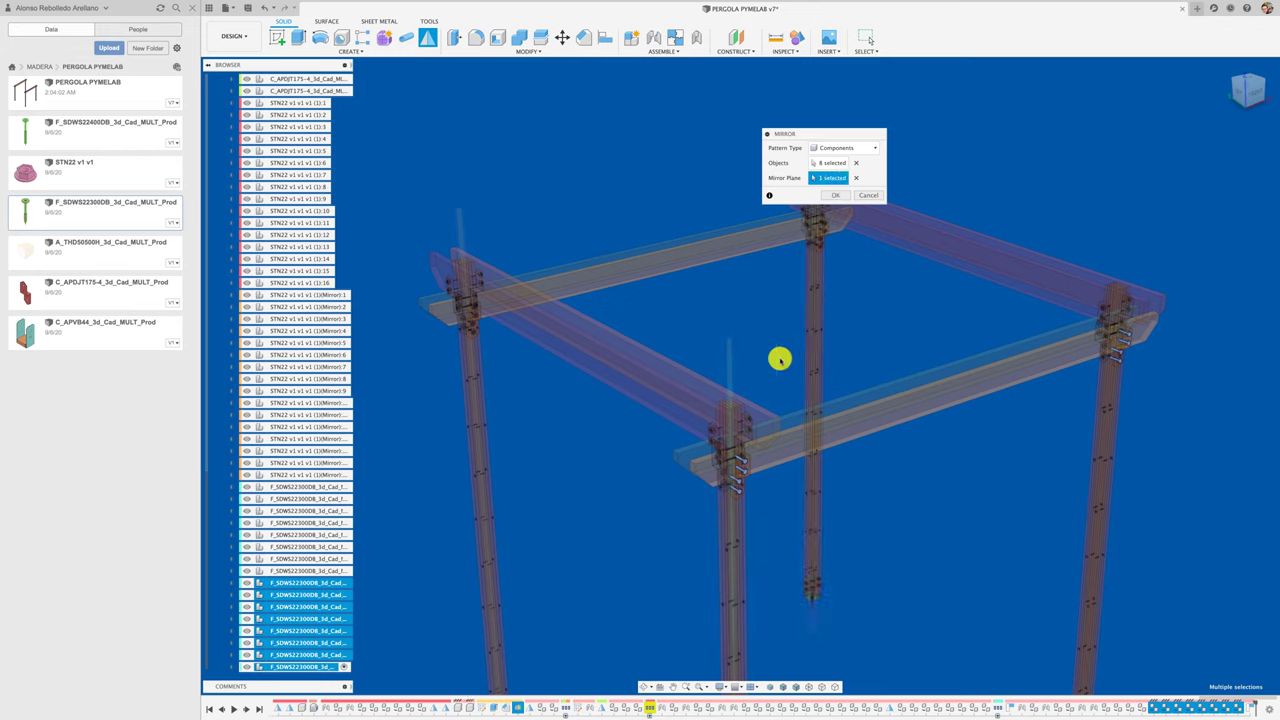
scroll(779, 359, up, 3)
scroll(779, 359, up, 3)
scroll(779, 359, up, 2)
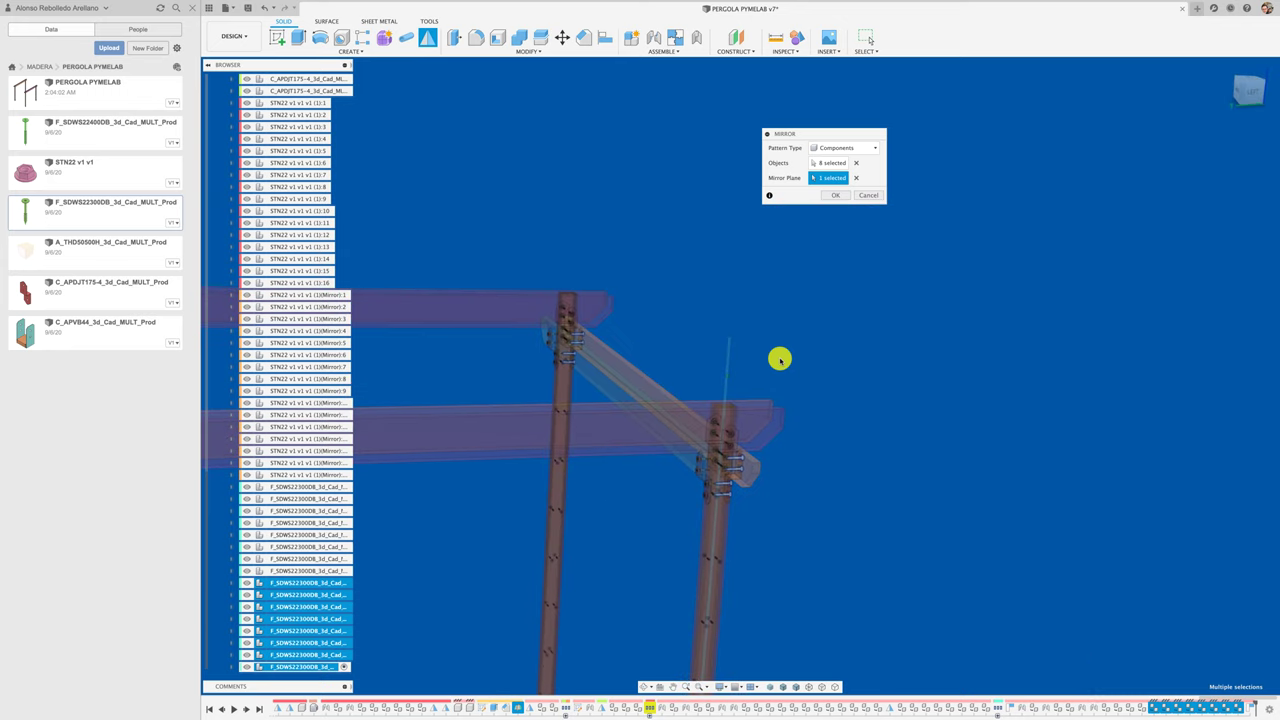
scroll(779, 359, up, 2)
scroll(779, 359, up, 1)
scroll(779, 359, up, 1)
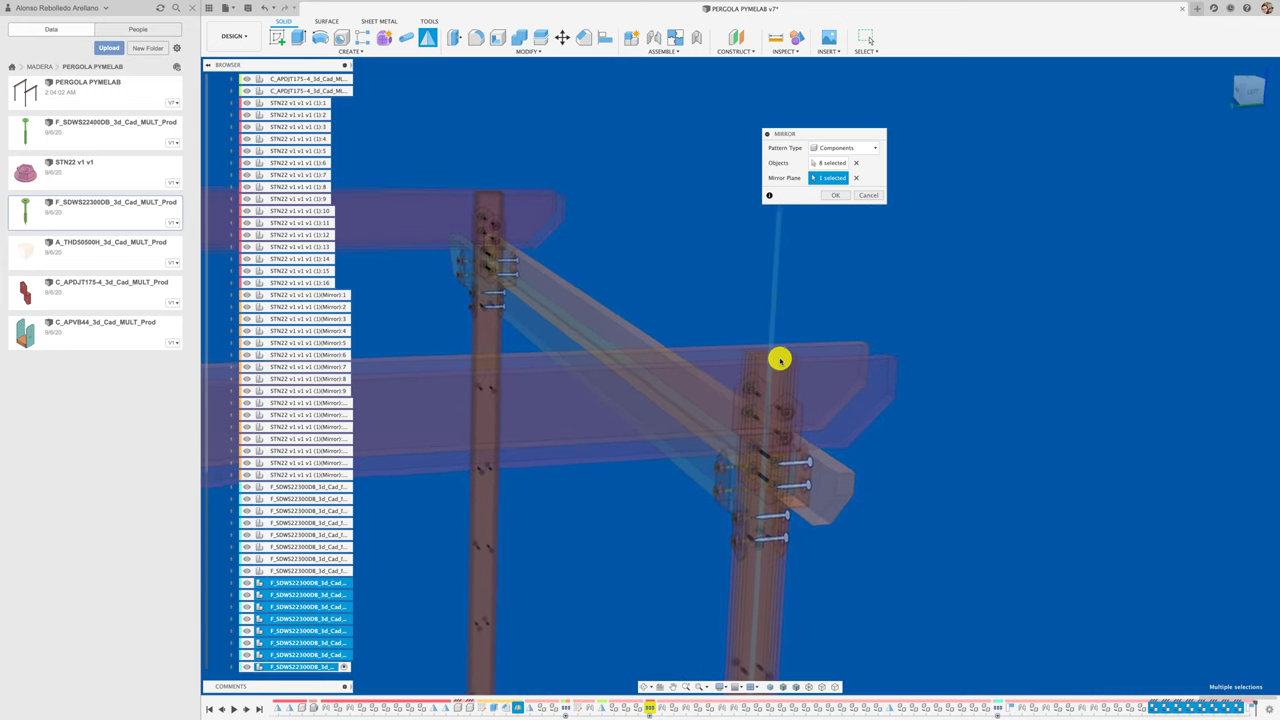
scroll(779, 359, up, 2)
scroll(777, 357, down, 3)
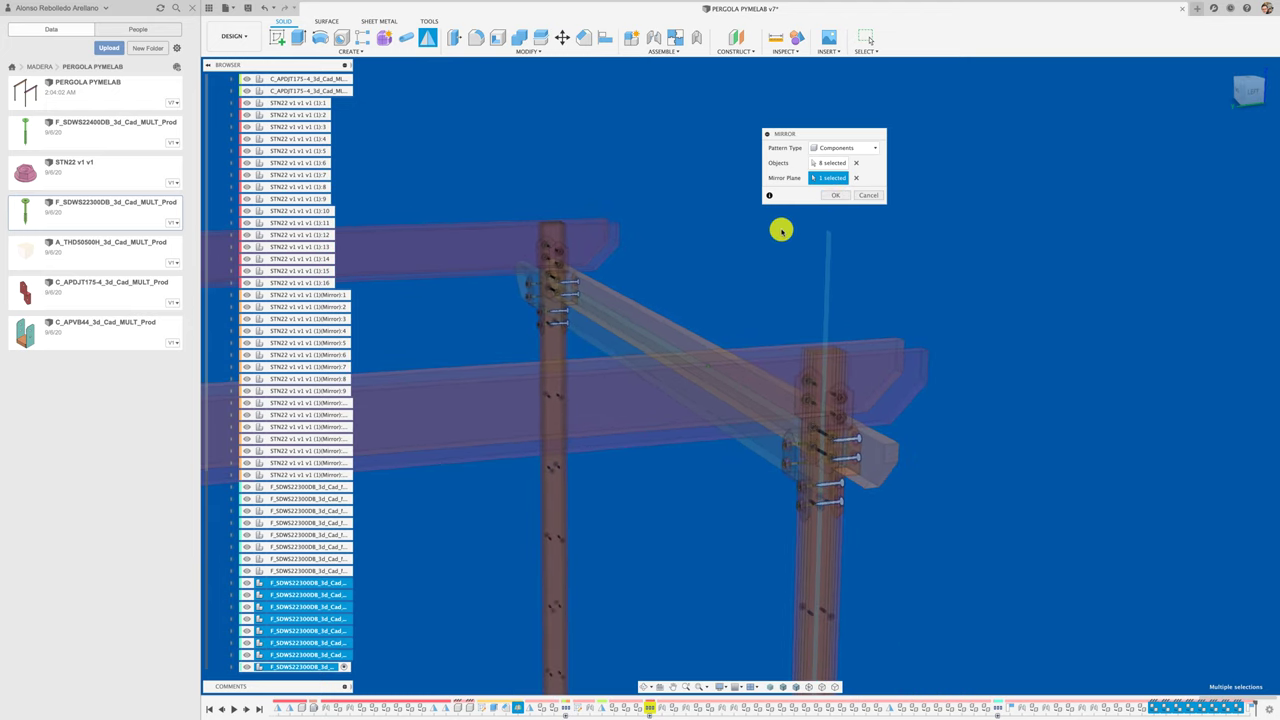
click(836, 196)
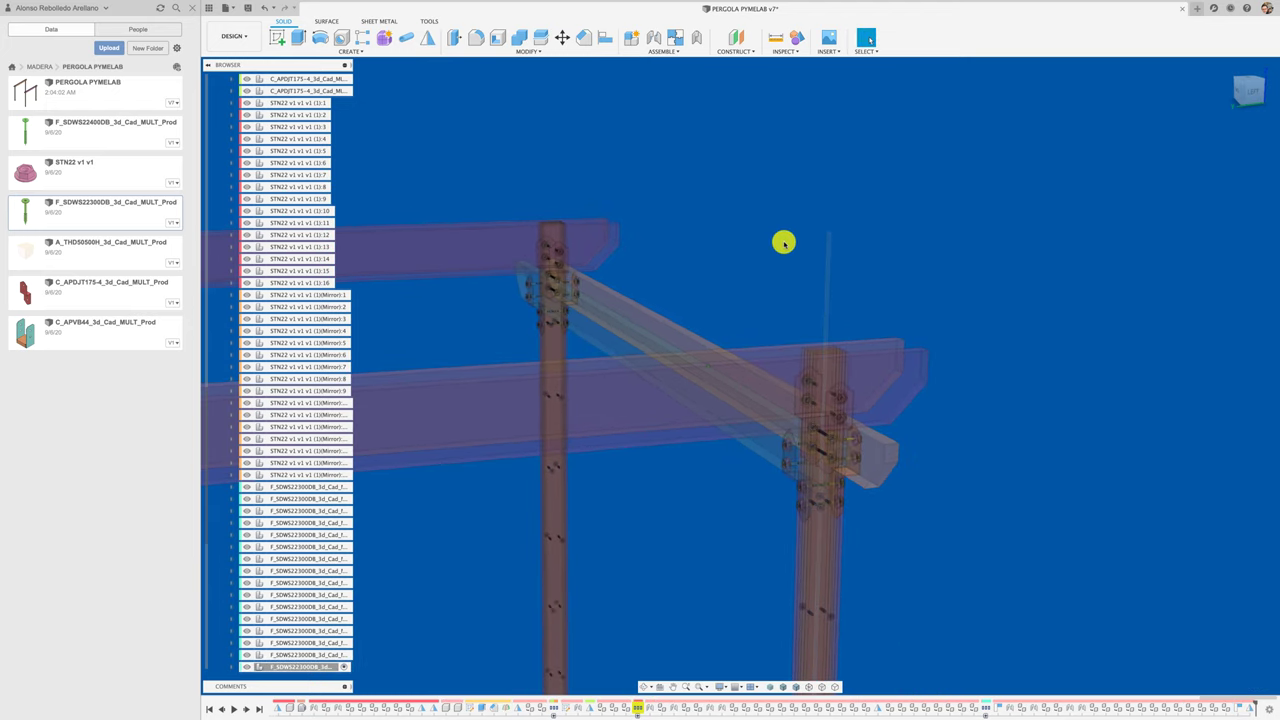
Step: Orbit and zoom around the crossbeam joints to inspect the mirrored screws
shift+middle_drag(784, 243, 784, 243)
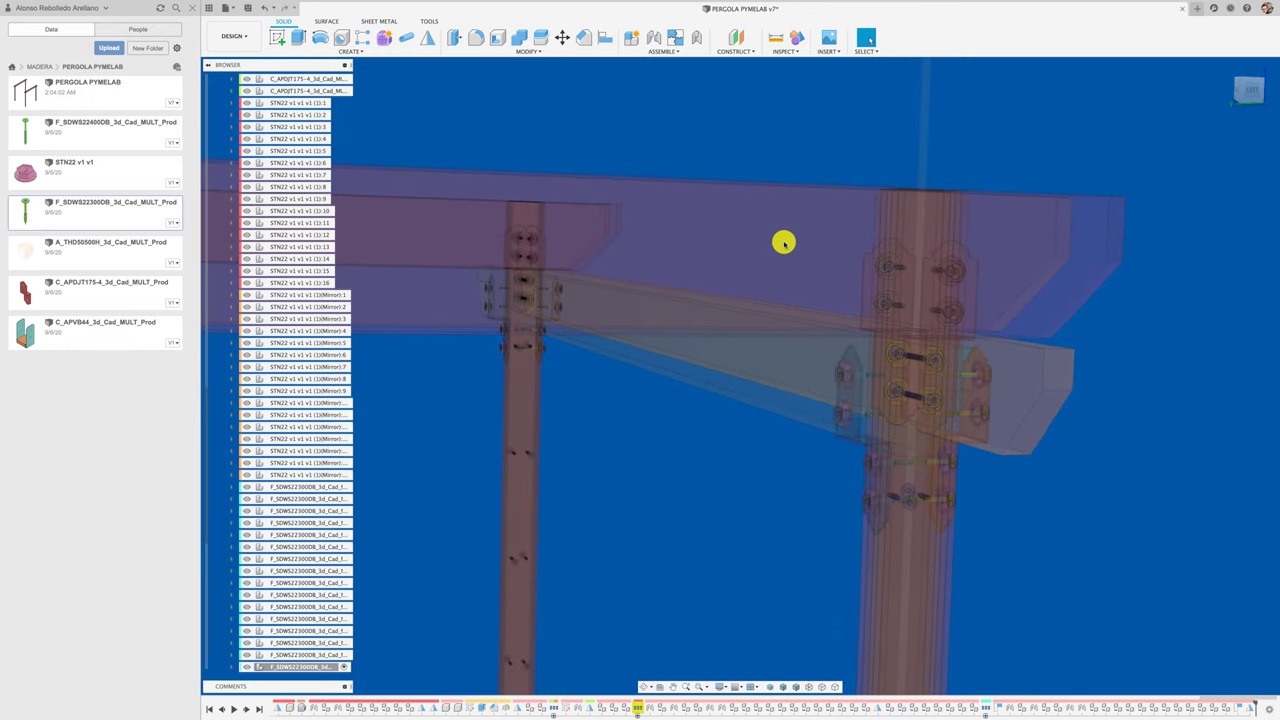
scroll(784, 243, down, 5)
mouse_move(771, 260)
shift+middle_down()
mouse_move(671, 471)
mouse_move(670, 424)
shift+middle_up()
scroll(673, 470, up, 4)
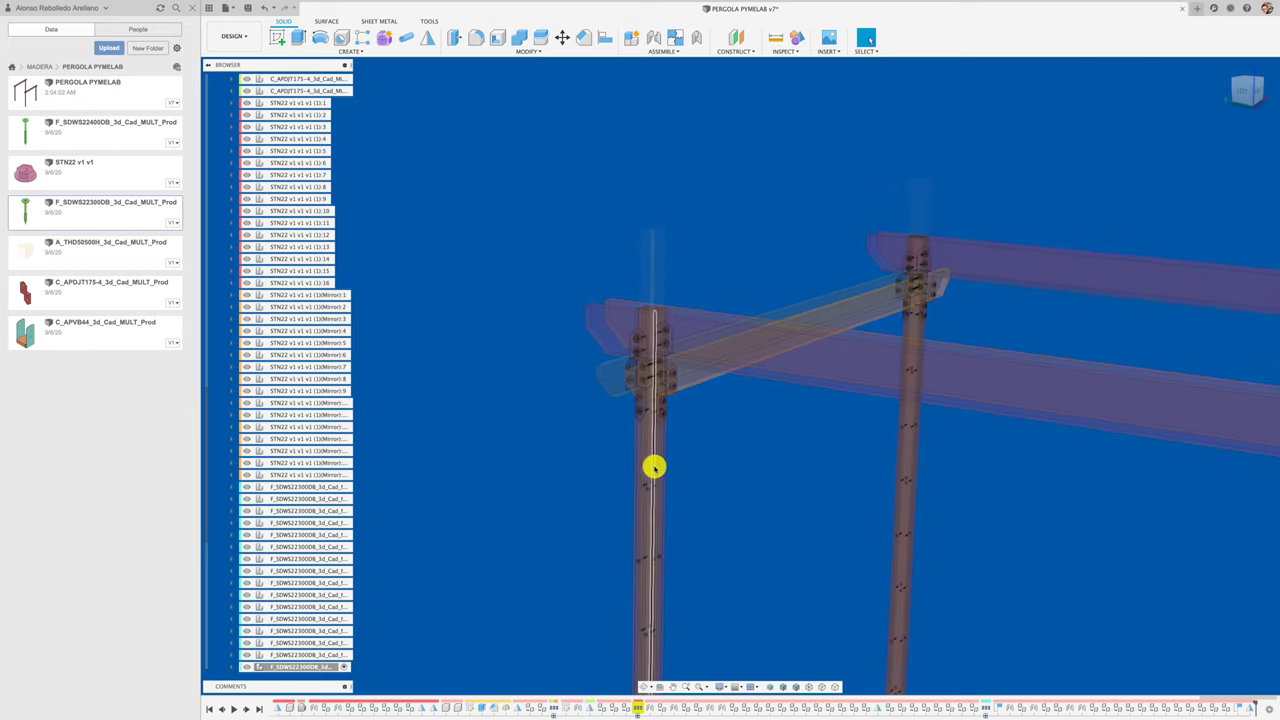
scroll(670, 424, up, 2)
scroll(680, 432, up, 1)
scroll(691, 437, up, 2)
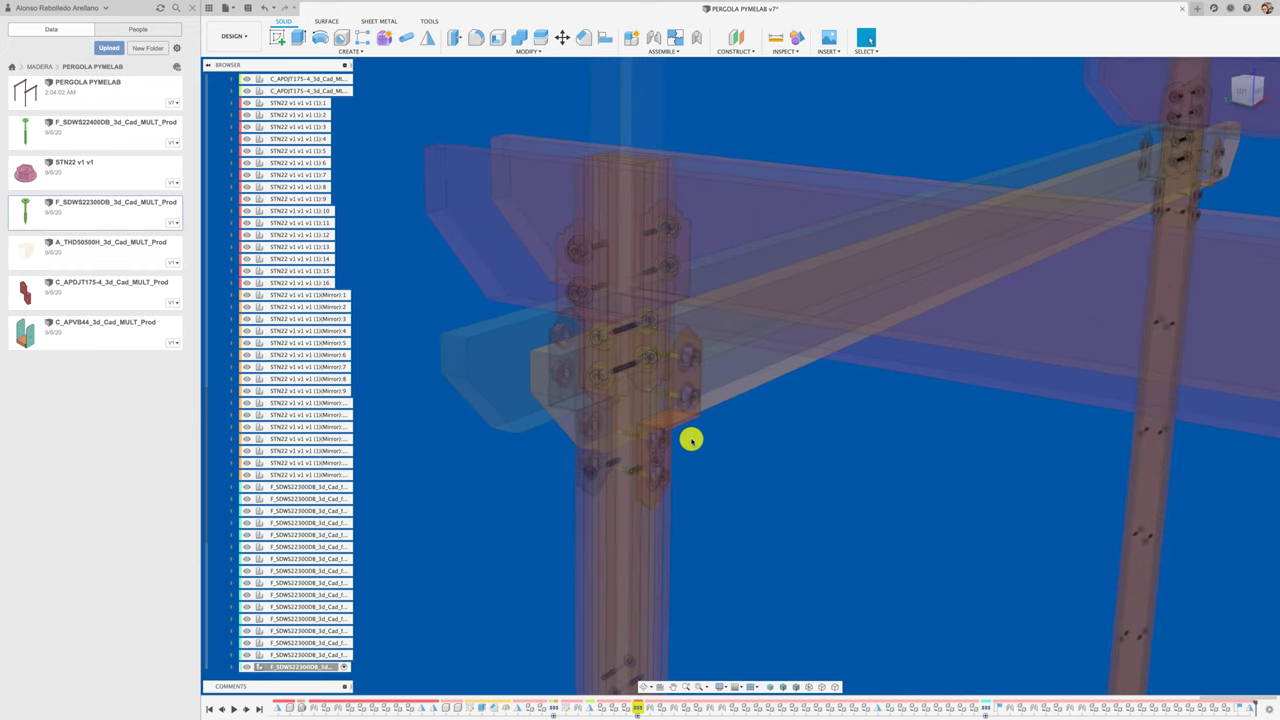
scroll(719, 479, up, 3)
shift+middle_drag(719, 479, 600, 497)
scroll(718, 479, down, 3)
scroll(717, 477, down, 3)
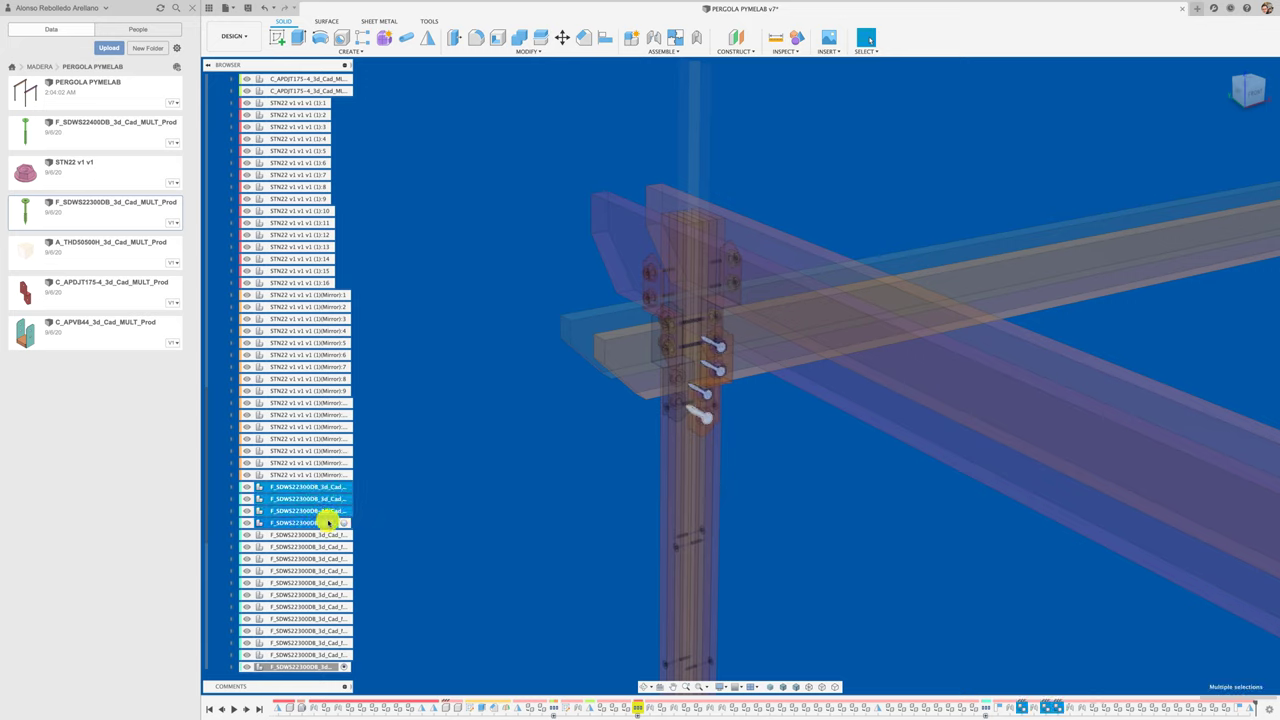
Step: Add another screw row and mirror the eight selected screws across the picked plane
shift+click(335, 546)
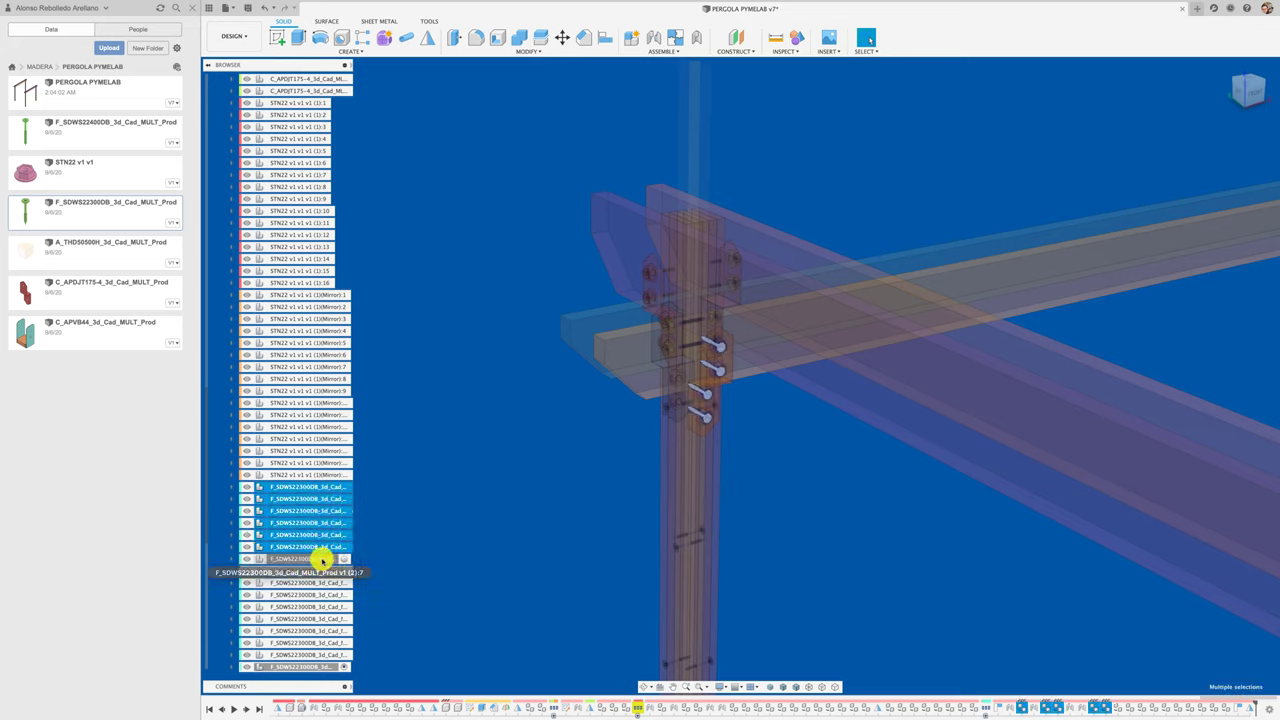
scroll(420, 540, down, 3)
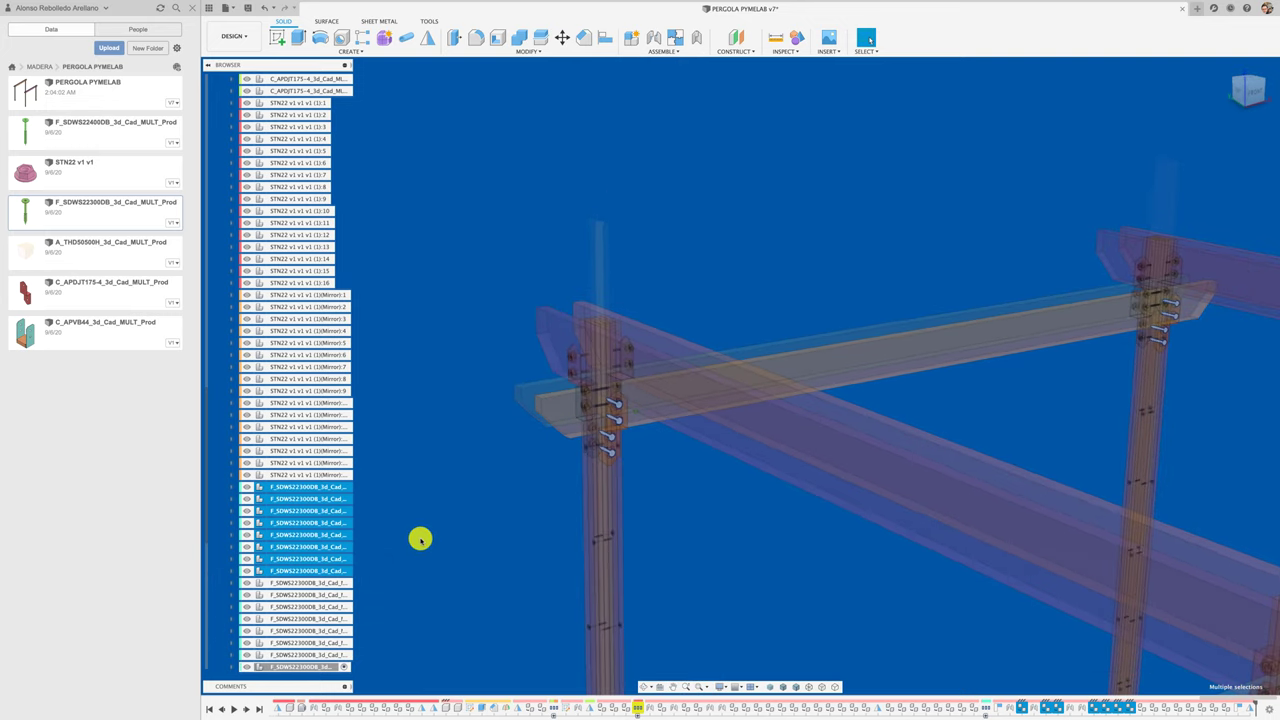
click(430, 43)
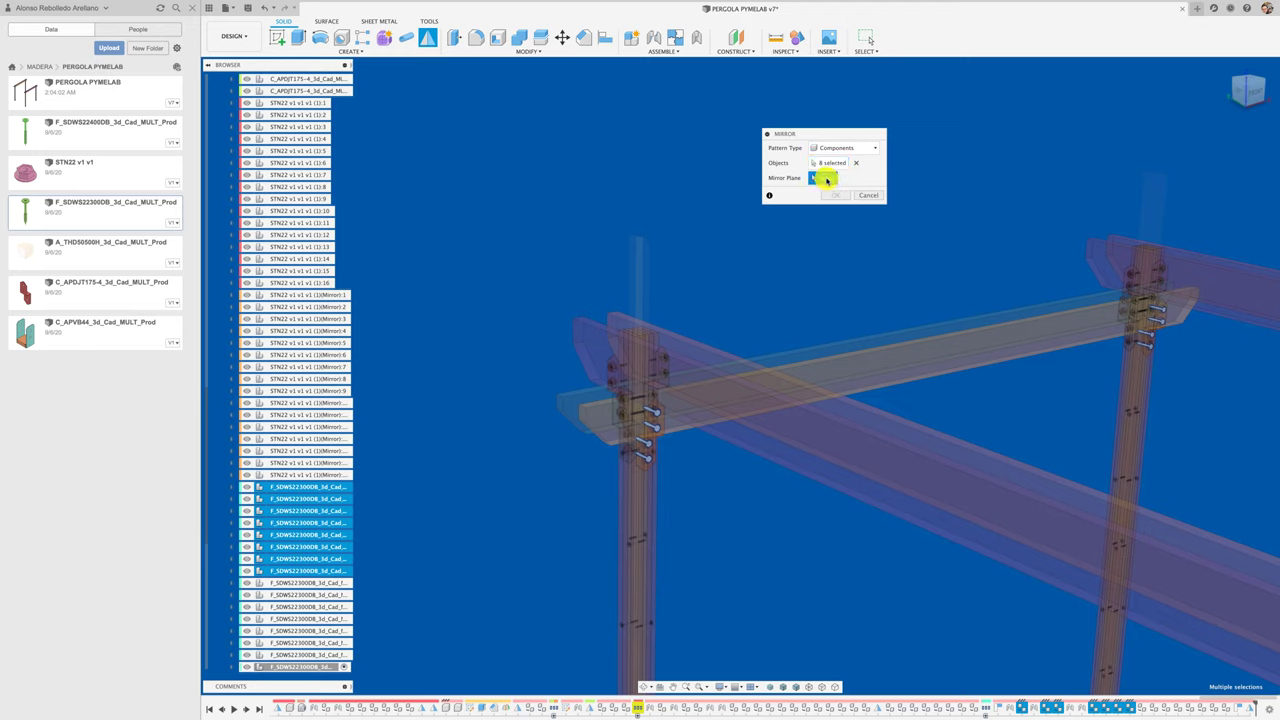
click(638, 244)
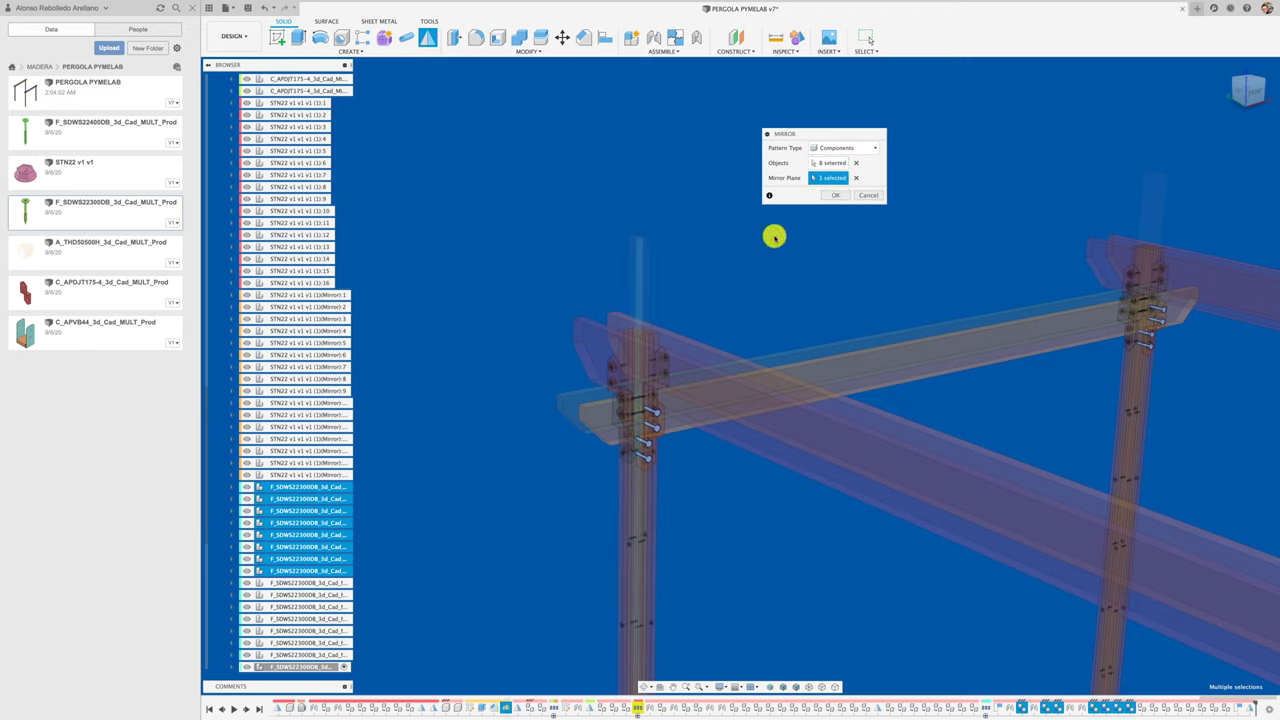
key(Return)
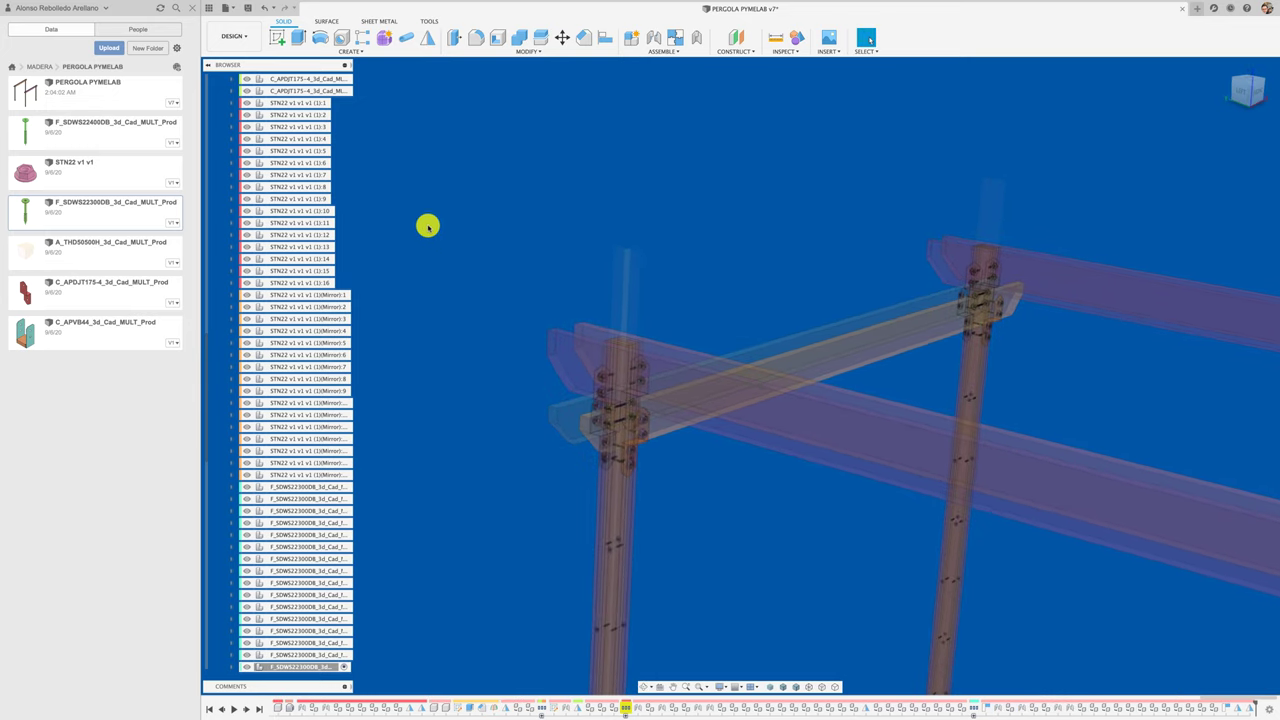
Step: Collapse TRAVESAÑO INFERIOR:1 in the Browser and activate the root PERGOLA PYMELAB v7 assembly
scroll(233, 257, up, 2)
scroll(220, 237, up, 2)
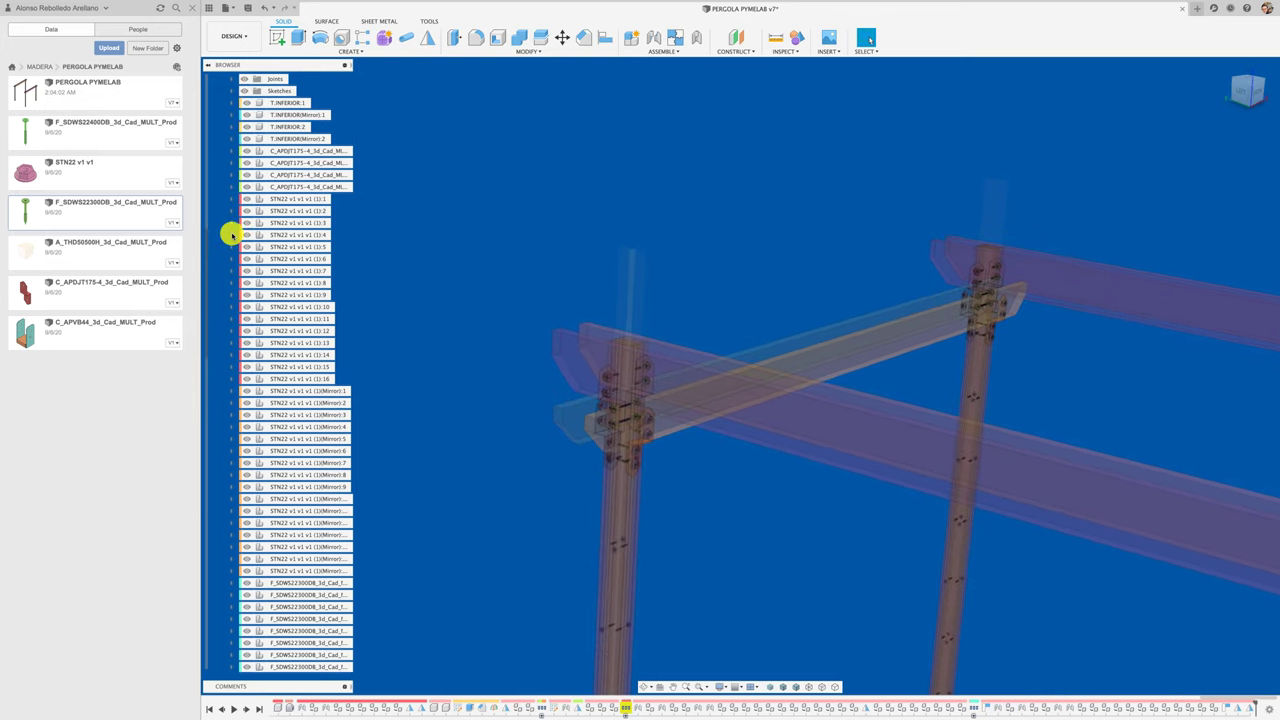
scroll(220, 237, up, 3)
scroll(231, 237, up, 2)
click(222, 187)
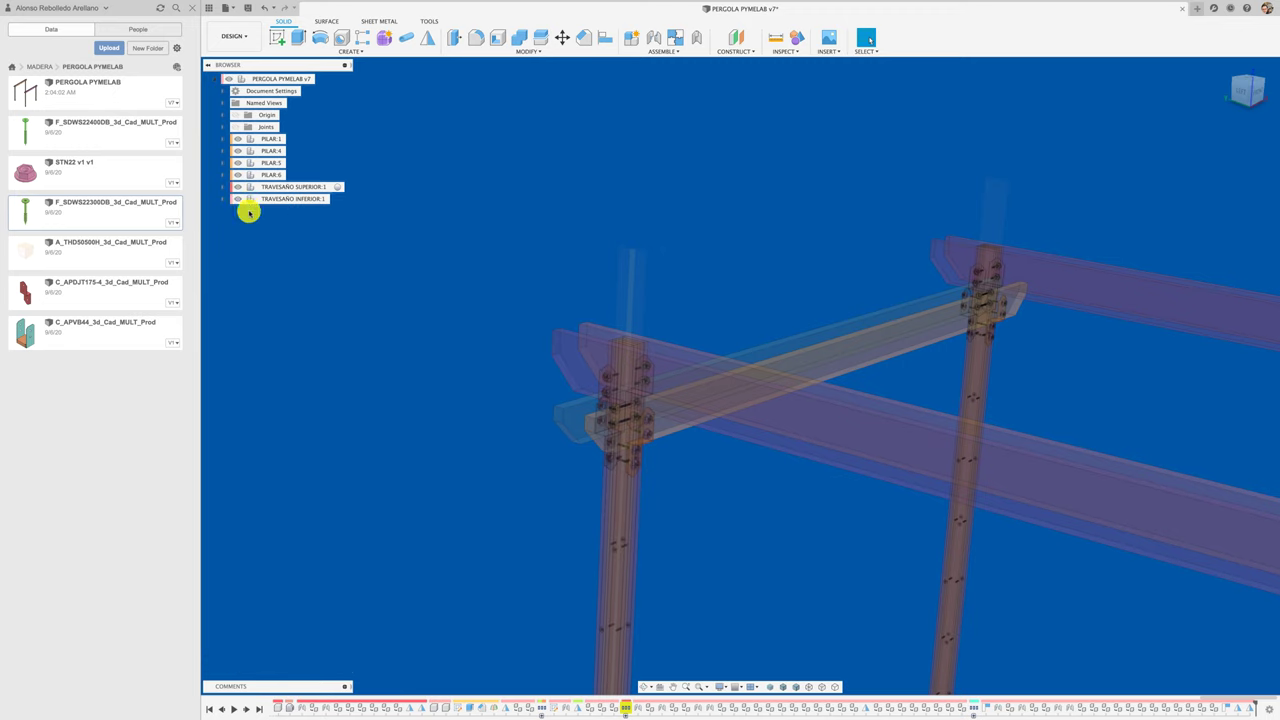
click(324, 78)
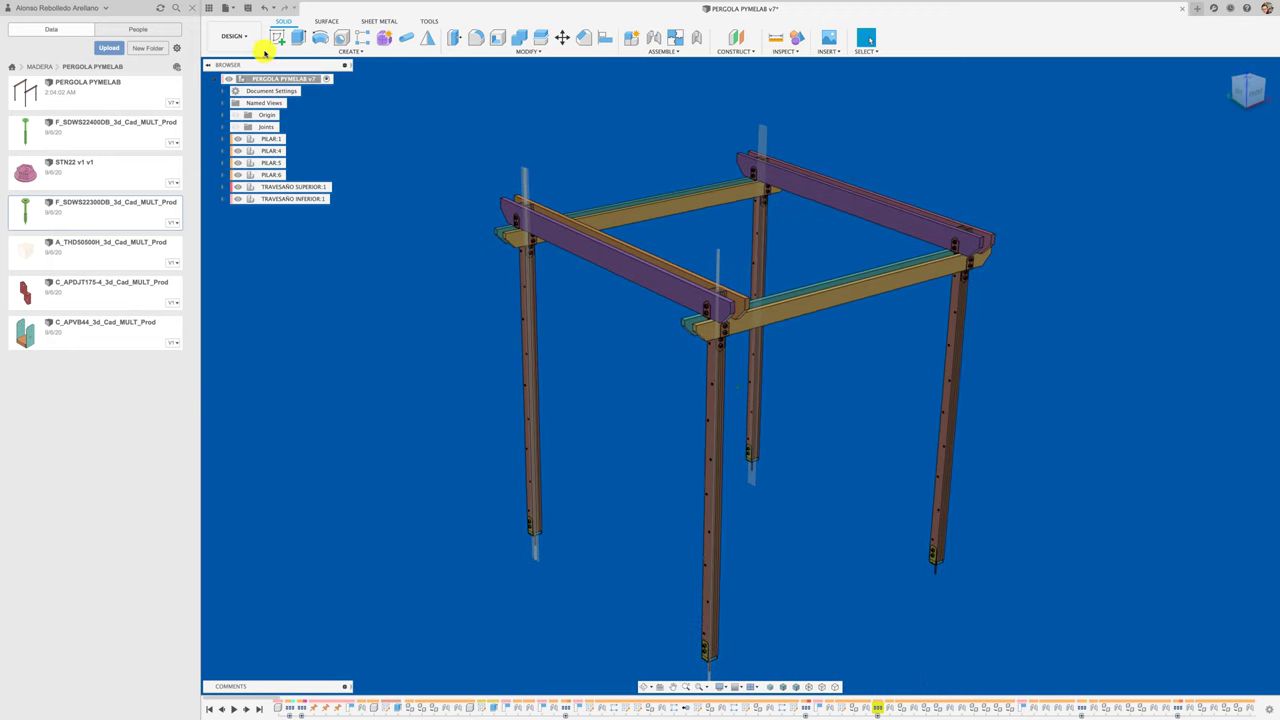
Step: Save PERGOLA PYMELAB as a new version with the default 'User Saved' description
click(247, 9)
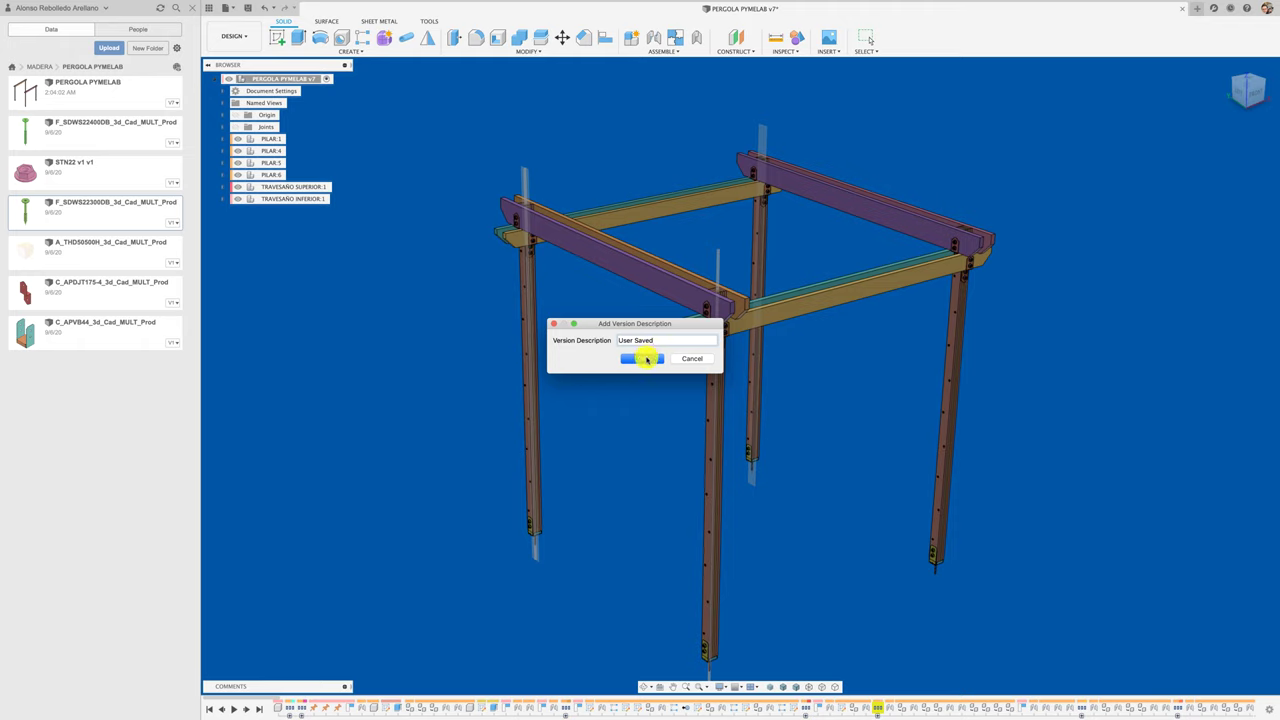
click(643, 359)
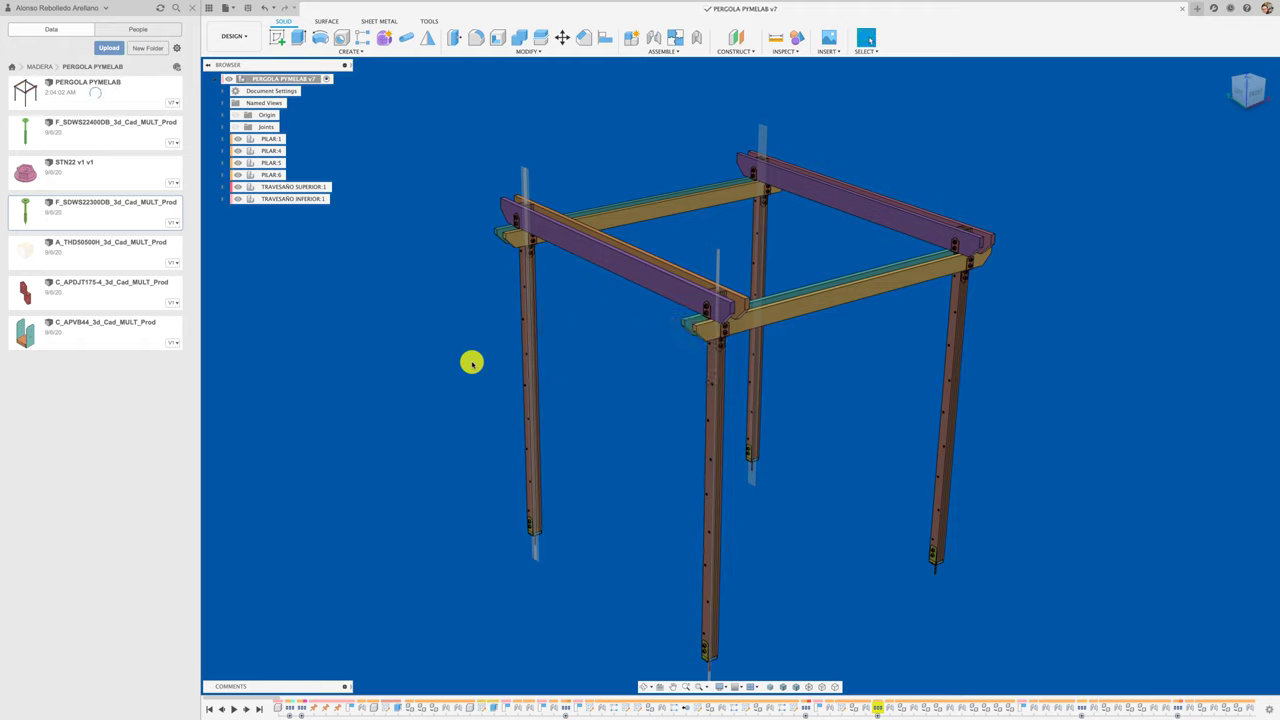